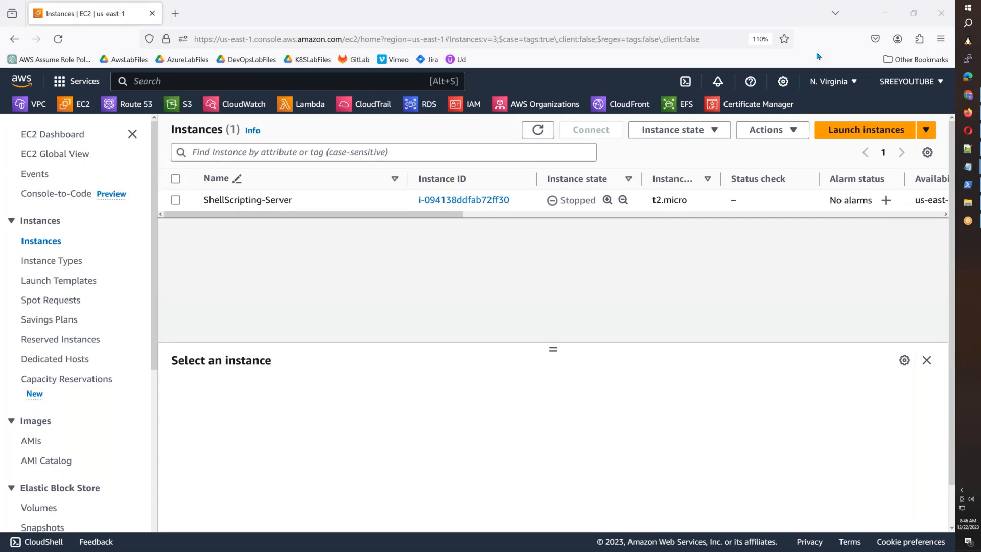
# Step: Open a blank Notepad document and type item 1: Deploy a Windows & Linux Server in AWS
pyautogui.press('super+r')
pyautogui.press('Return')
pyautogui.write('1. ')
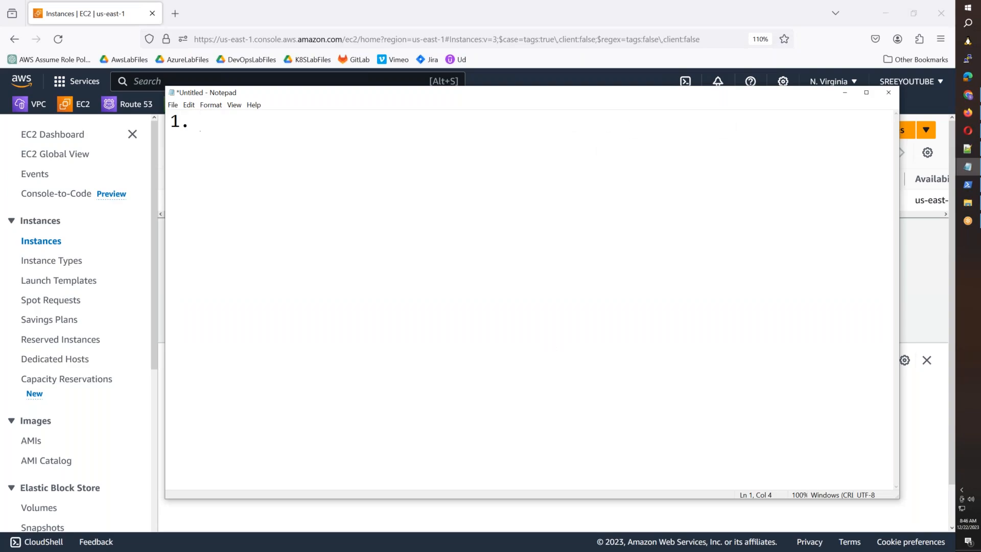
pyautogui.write('Deploy a Window')
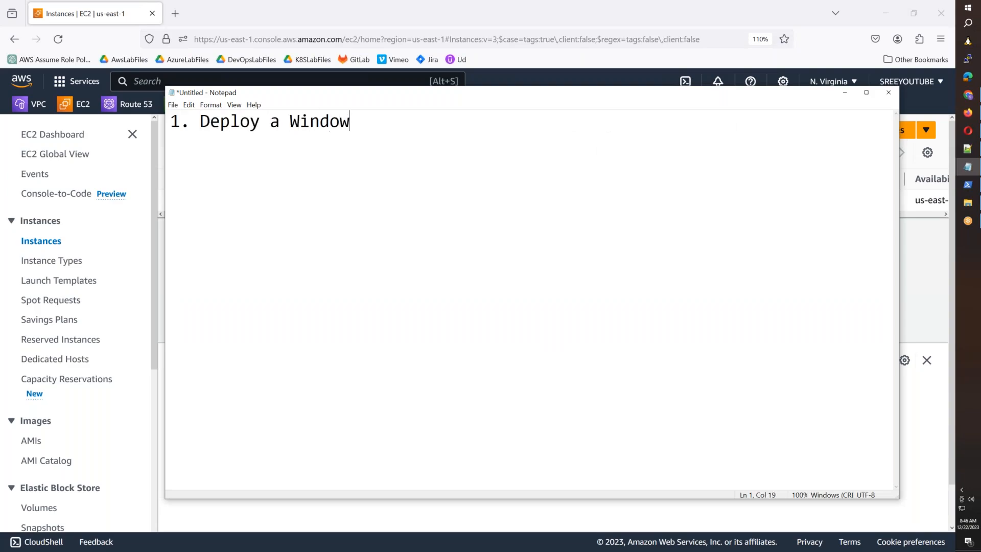
pyautogui.write('s & Linux Server in AWS.')
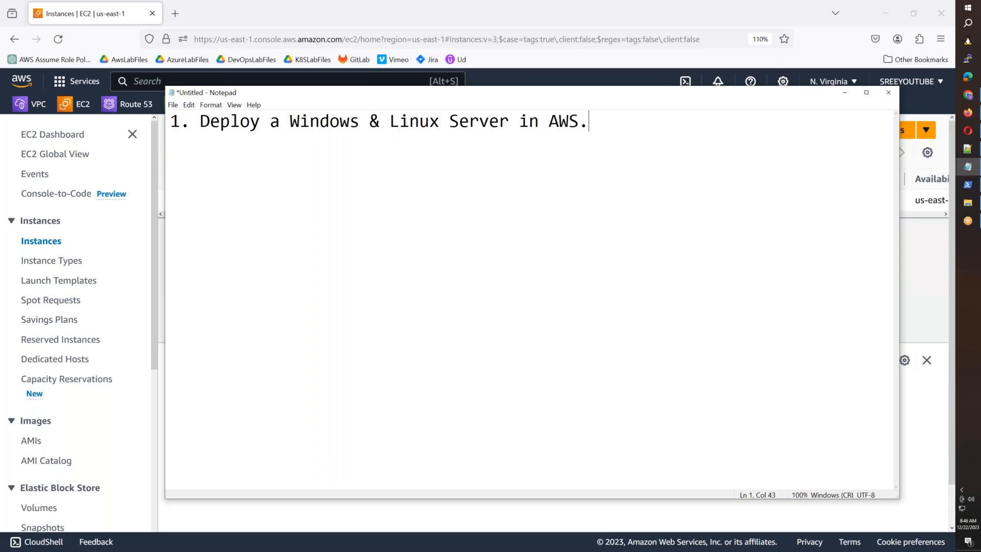
pyautogui.press('Return')
# Step: Add item 2: Install Nginx on Linux and IIS on Windows server
pyautogui.write('2. Install nginx an')
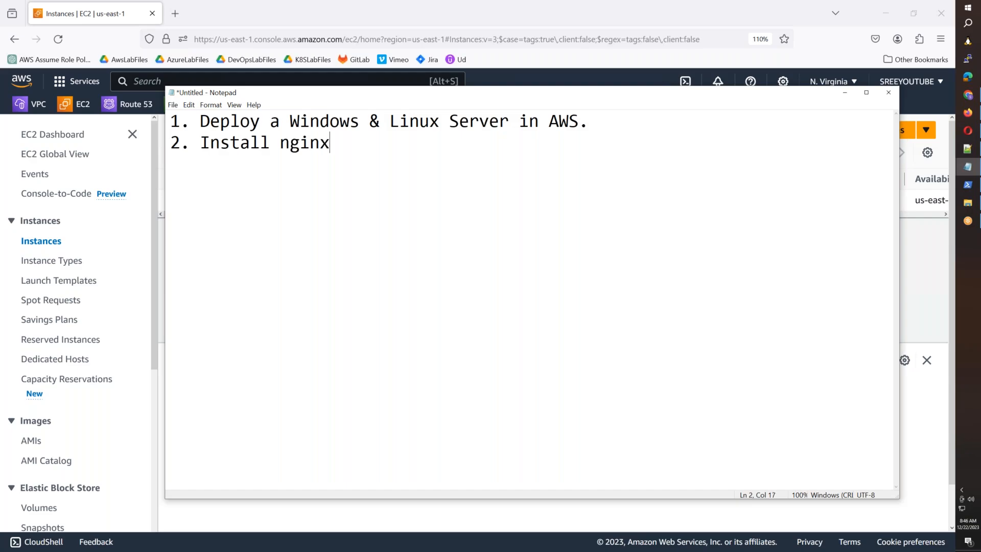
pyautogui.press('BackSpace')
pyautogui.press('BackSpace')
pyautogui.press('BackSpace')
pyautogui.press('BackSpace')
pyautogui.press('BackSpace')
pyautogui.press('BackSpace')
pyautogui.press('BackSpace')
pyautogui.press('BackSpace')
pyautogui.write('Nginx on Linux an')
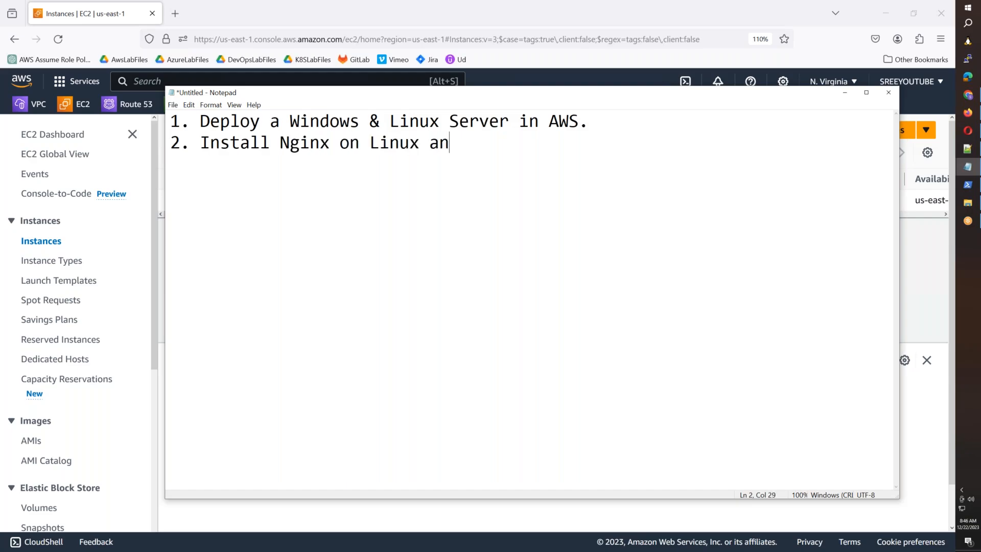
pyautogui.write('d IIS on Windows s')
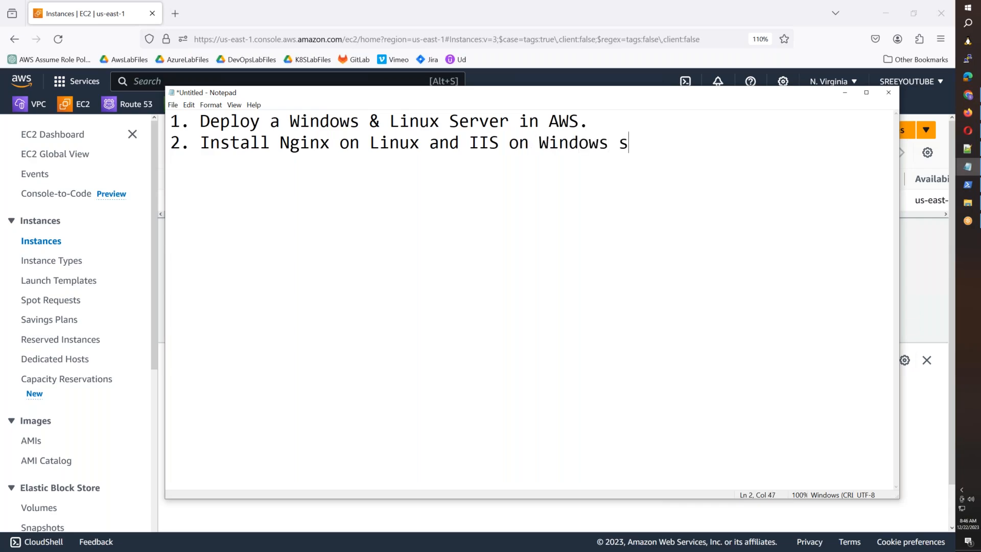
pyautogui.write('erver.')
pyautogui.press('BackSpace')
pyautogui.press('BackSpace')
pyautogui.write('r.')
pyautogui.press('Return')
# Step: Add item 3: add 5GB storage to both Linux & Windows Servers, format it and put data in it
pyautogui.write('3. Add additinb')
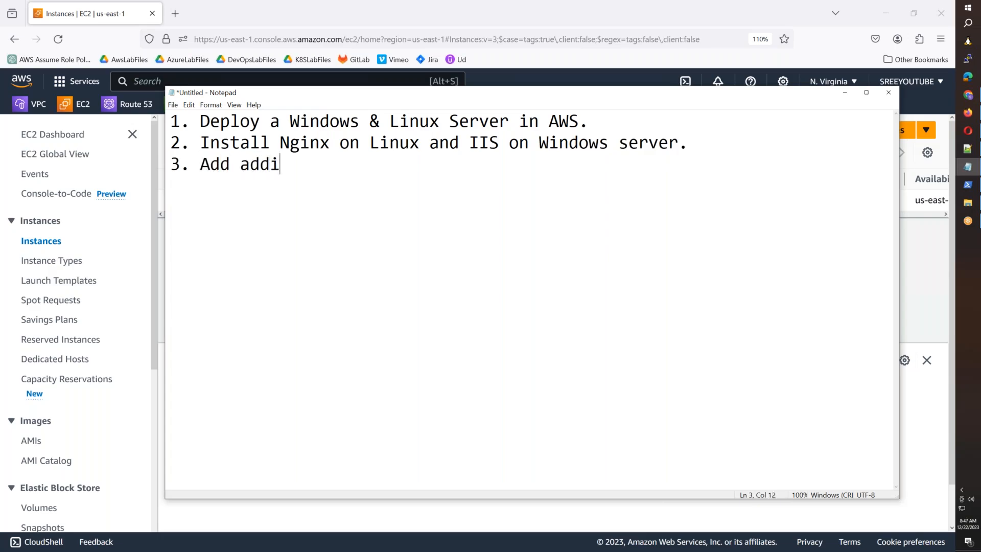
pyautogui.press('BackSpace')
pyautogui.press('BackSpace')
pyautogui.press('BackSpace')
pyautogui.press('BackSpace')
pyautogui.write('tional storahe ')
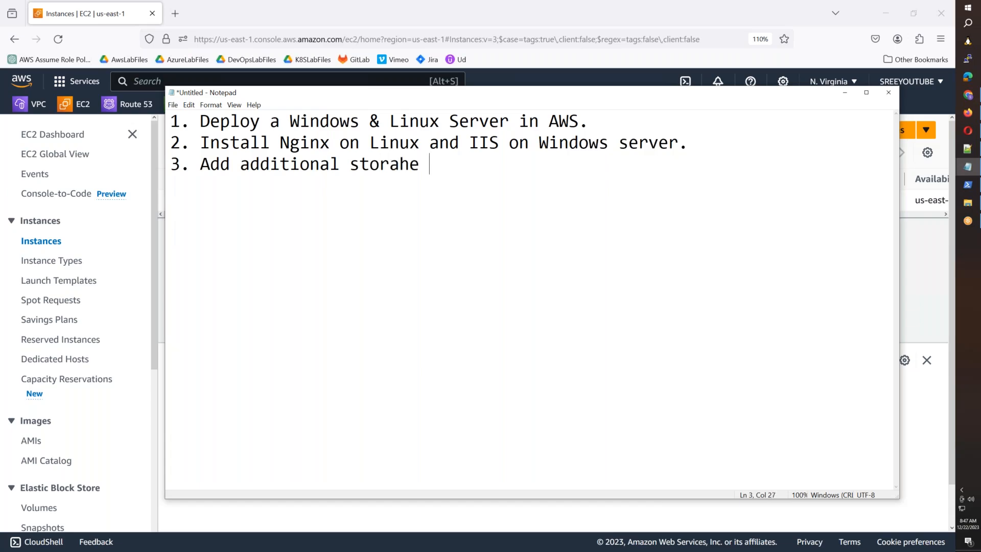
pyautogui.write('of 5GB for both A')
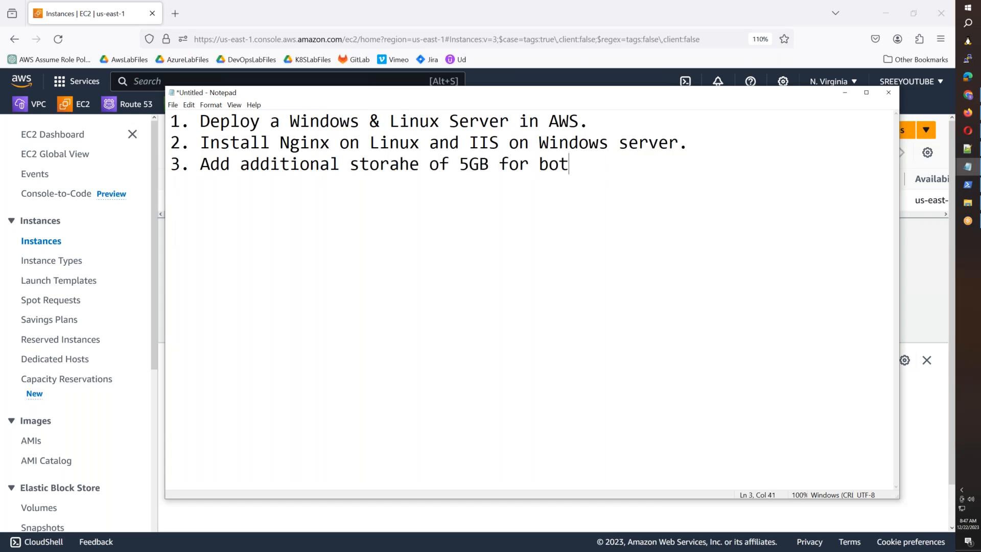
pyautogui.write('WS')
pyautogui.press('BackSpace')
pyautogui.press('BackSpace')
pyautogui.press('BackSpace')
pyautogui.write('Linux & Wi')
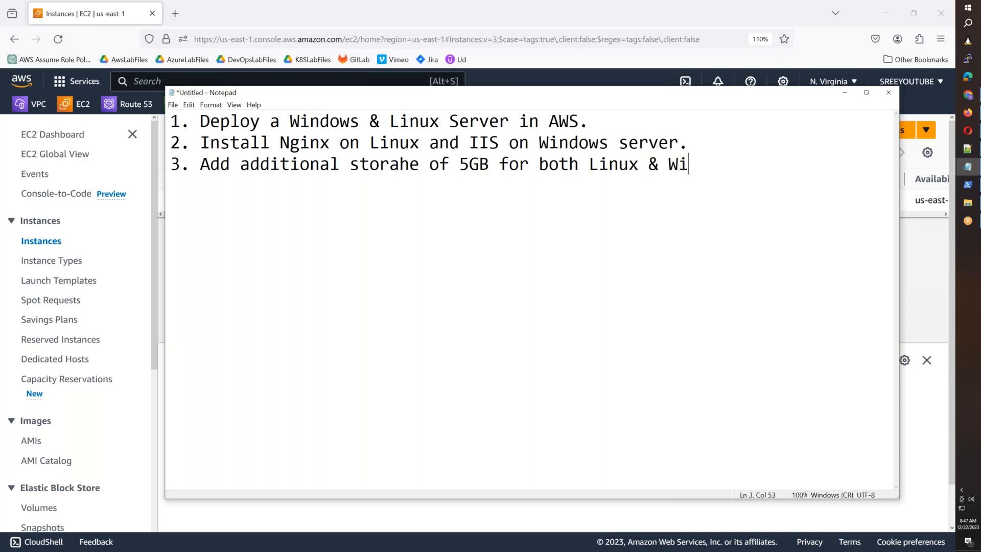
pyautogui.write('ndows Server and for')
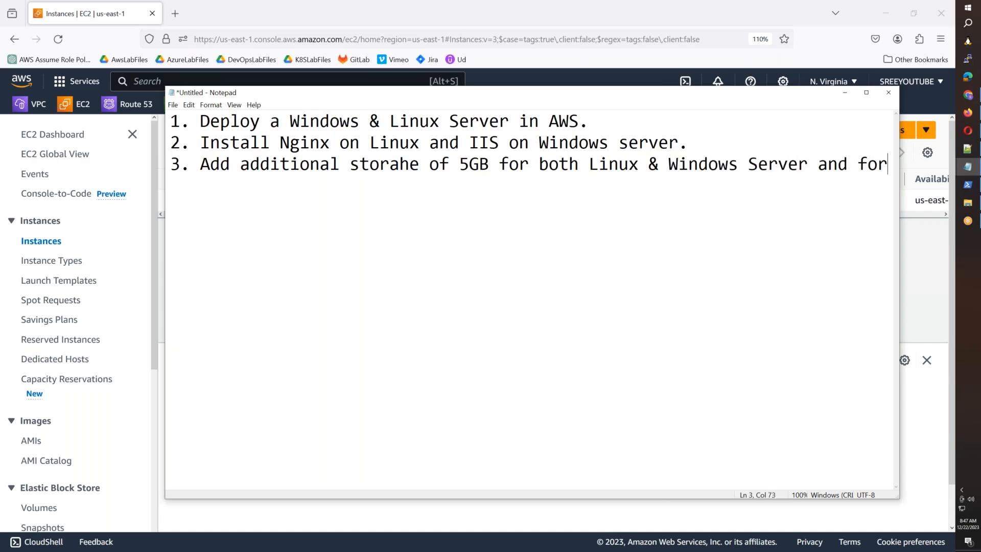
pyautogui.write('mat it and ')
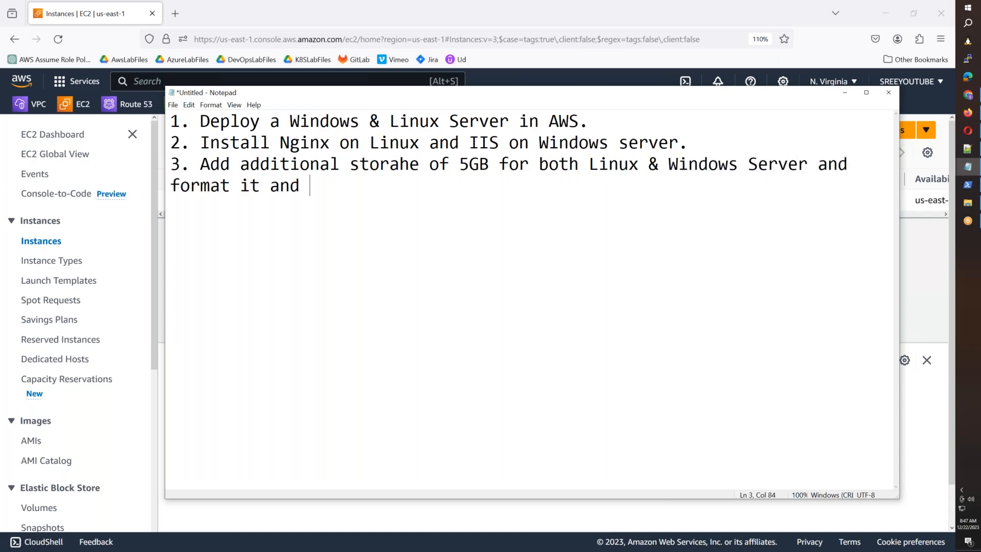
pyautogui.write('put some ')
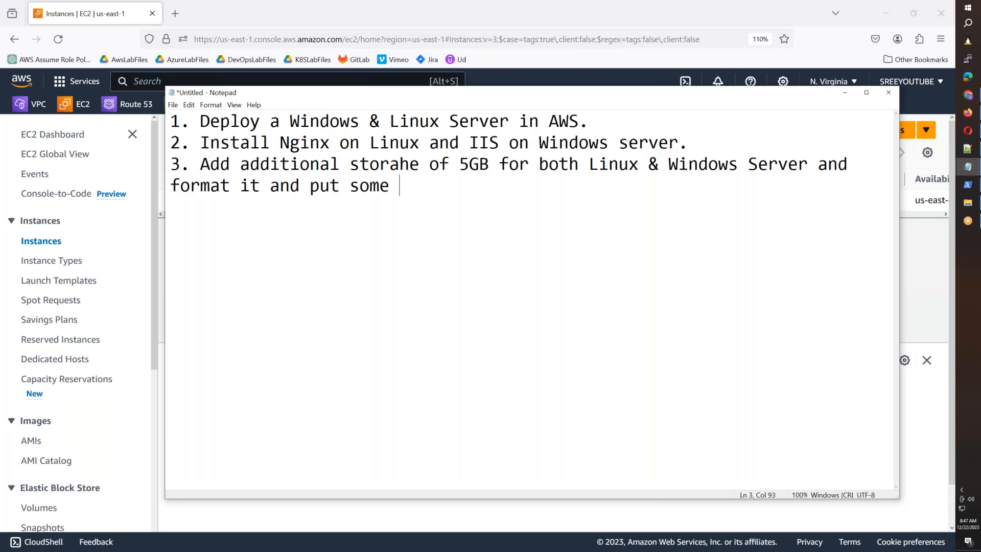
pyautogui.write('data on')
pyautogui.press('BackSpace')
pyautogui.press('BackSpace')
pyautogui.write('in it.')
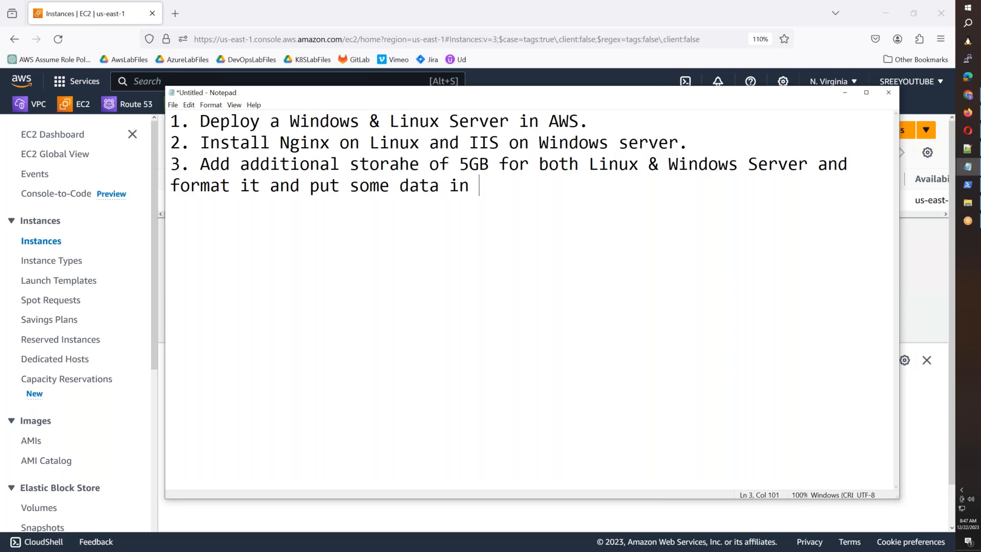
pyautogui.press('Return')
pyautogui.press('Return')
# Step: Correct 'storahe' to 'storage' and maximize the Notepad window
pyautogui.click(409, 163)
pyautogui.press('BackSpace')
pyautogui.write('g')
pyautogui.doubleClick(507, 99)
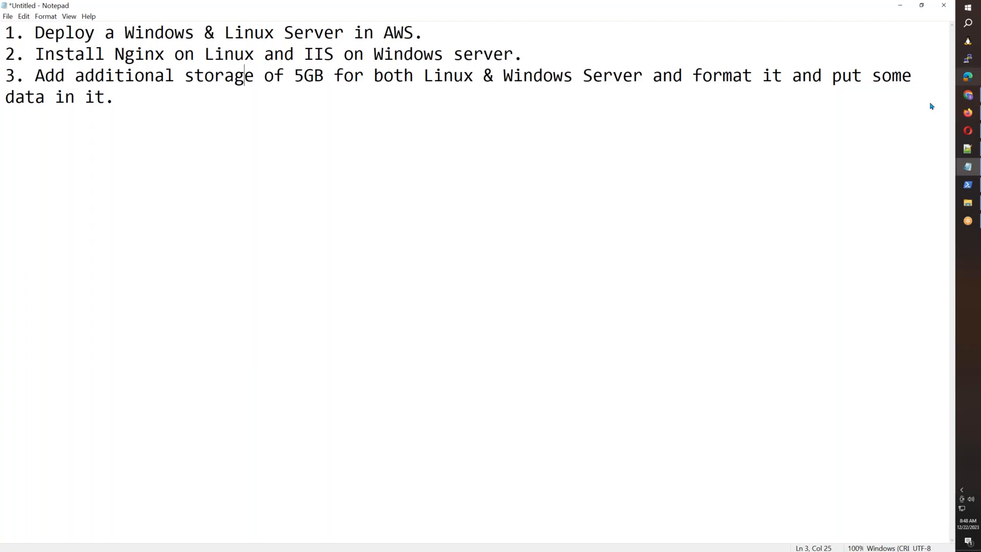
pyautogui.click(901, 112)
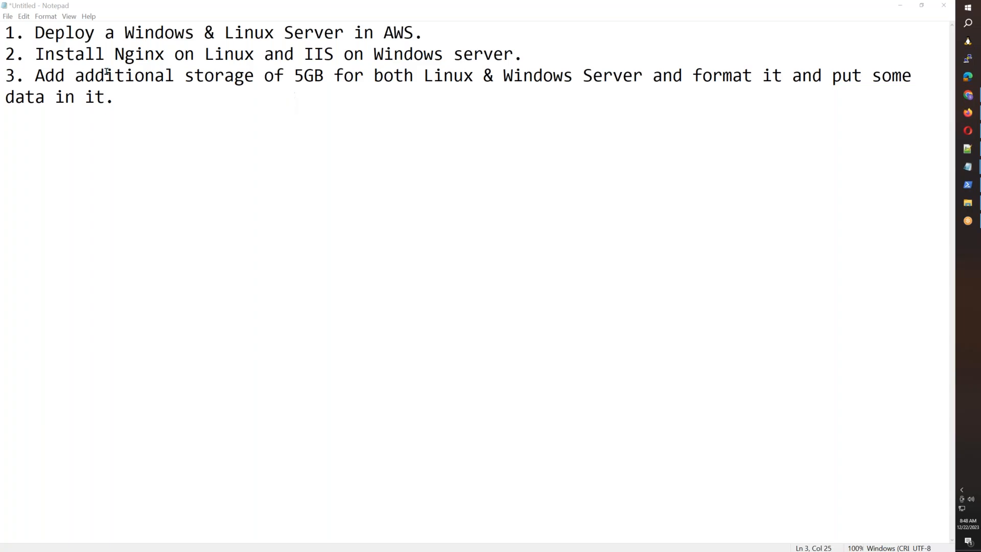
# Step: Move 'data in it.' onto its own line, add blank lines, and return to the EC2 Instances page
pyautogui.moveTo(114, 33); pyautogui.dragTo(223, 104)
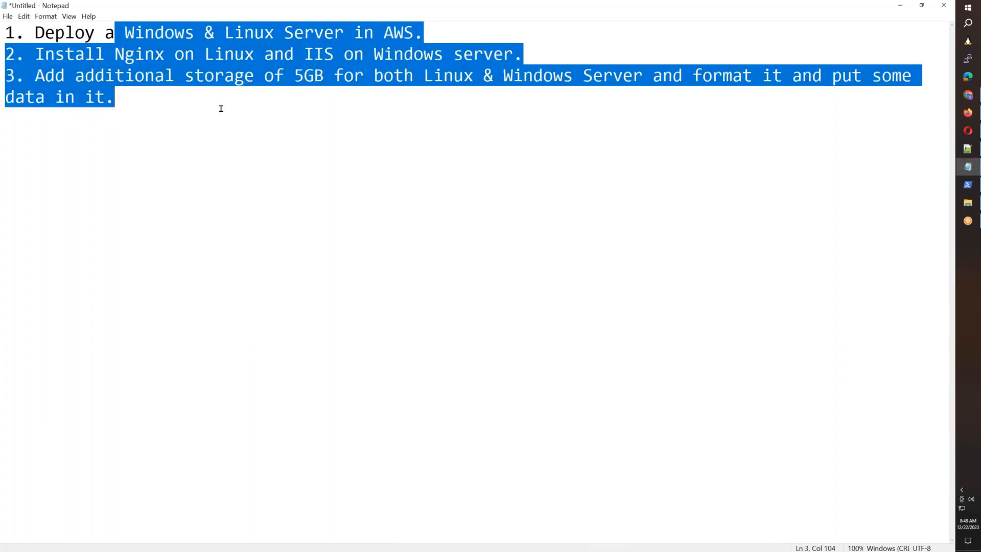
pyautogui.click(221, 108)
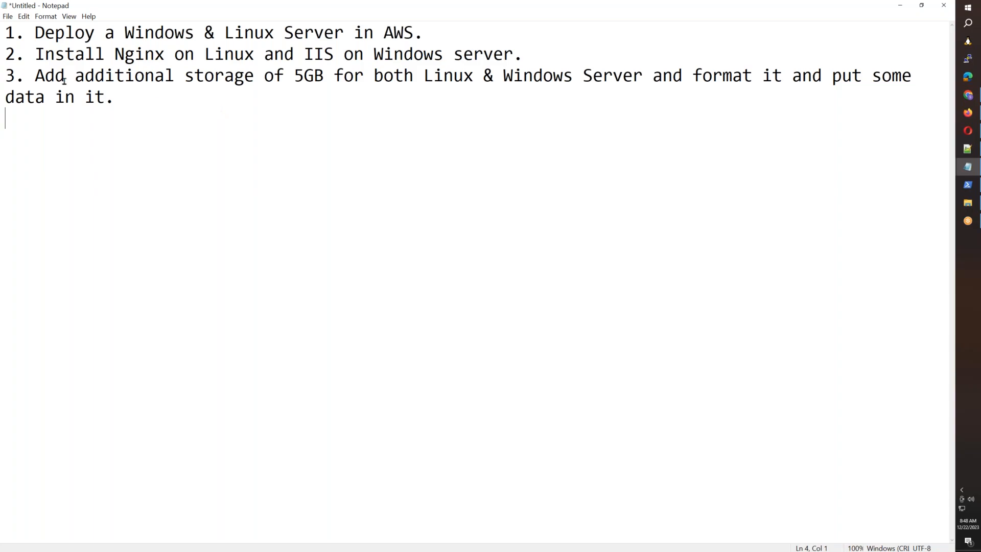
pyautogui.click(5, 97)
pyautogui.press('Return')
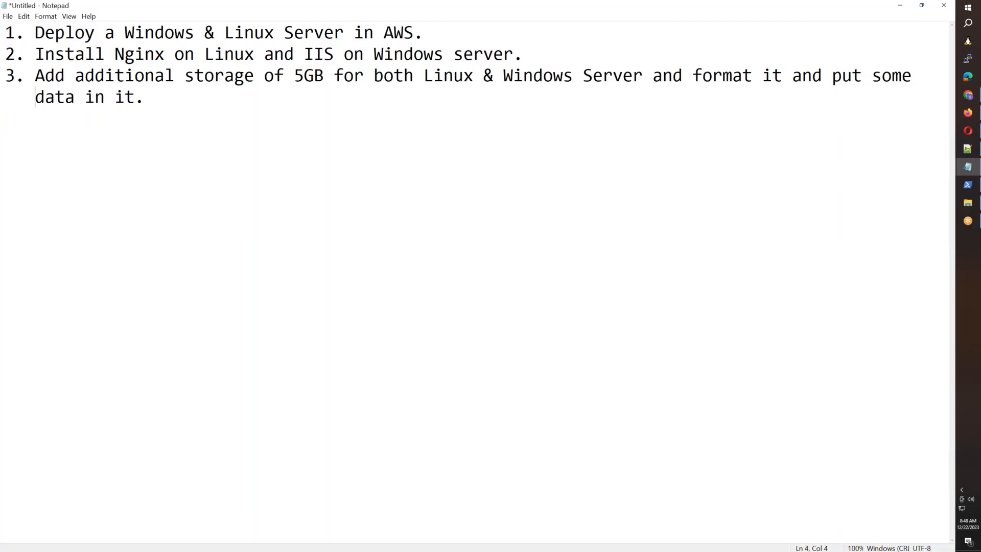
pyautogui.click(146, 94)
pyautogui.press('Return')
pyautogui.press('Return')
pyautogui.click(968, 112)
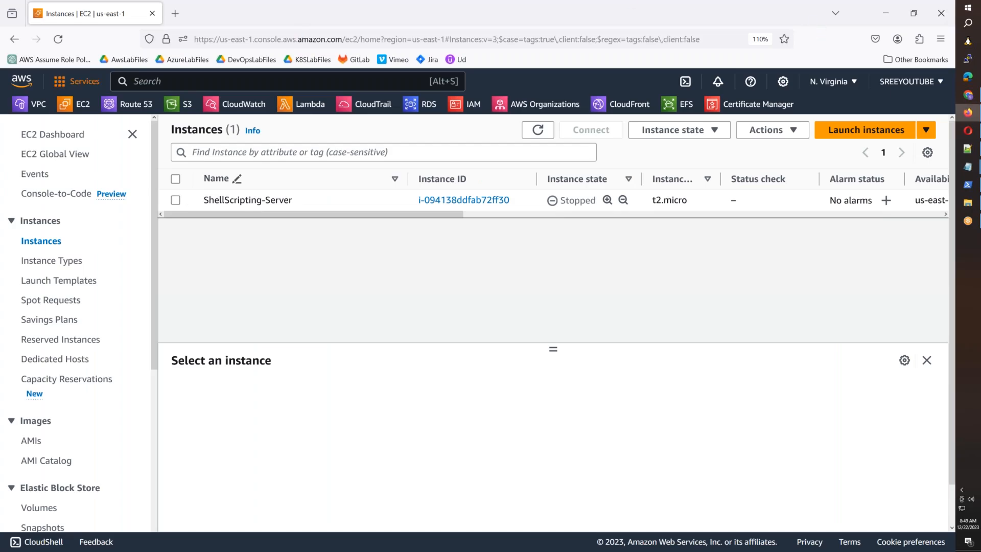
# Step: Go to EC2 via Services > Compute and begin launching a new instance
pyautogui.click(77, 81)
pyautogui.click(136, 357)
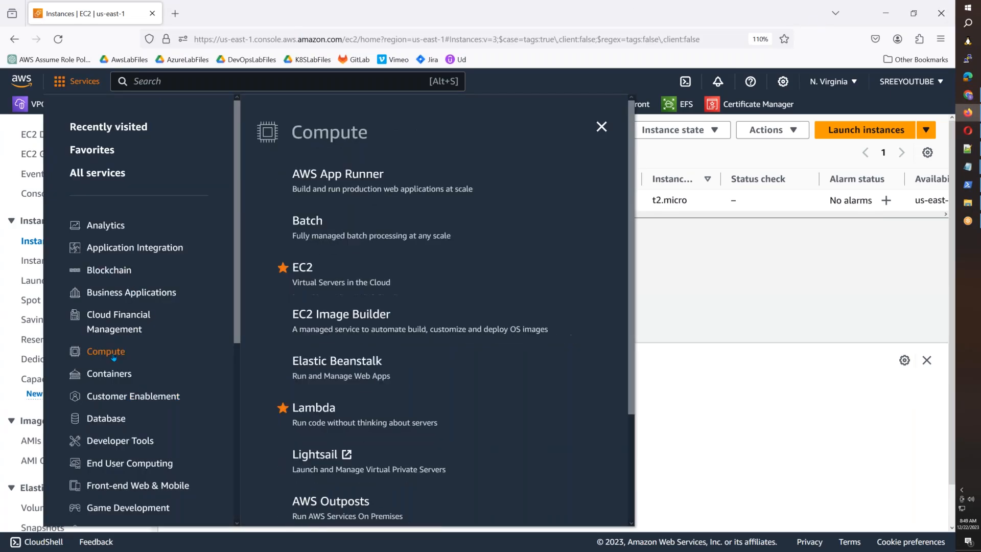
pyautogui.click(305, 269)
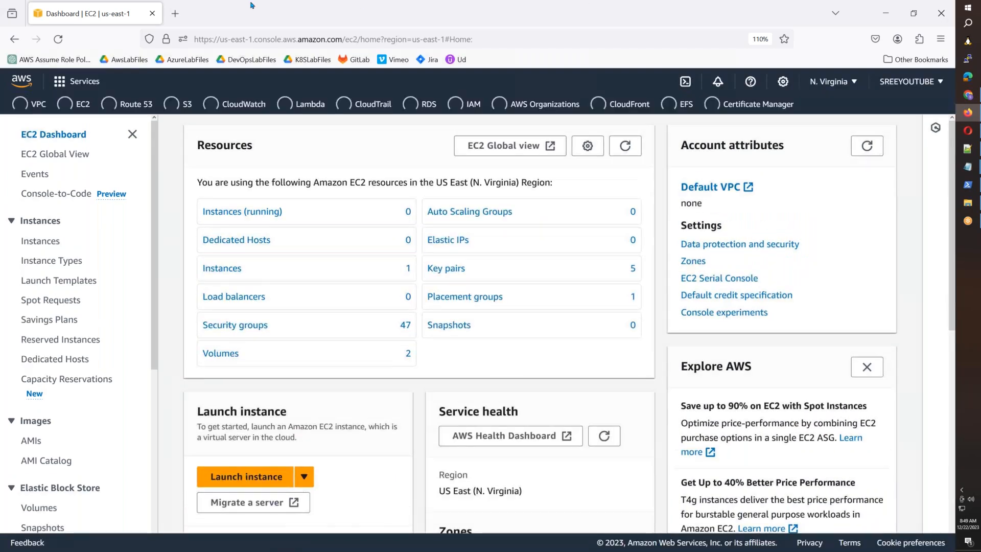
pyautogui.click(246, 476)
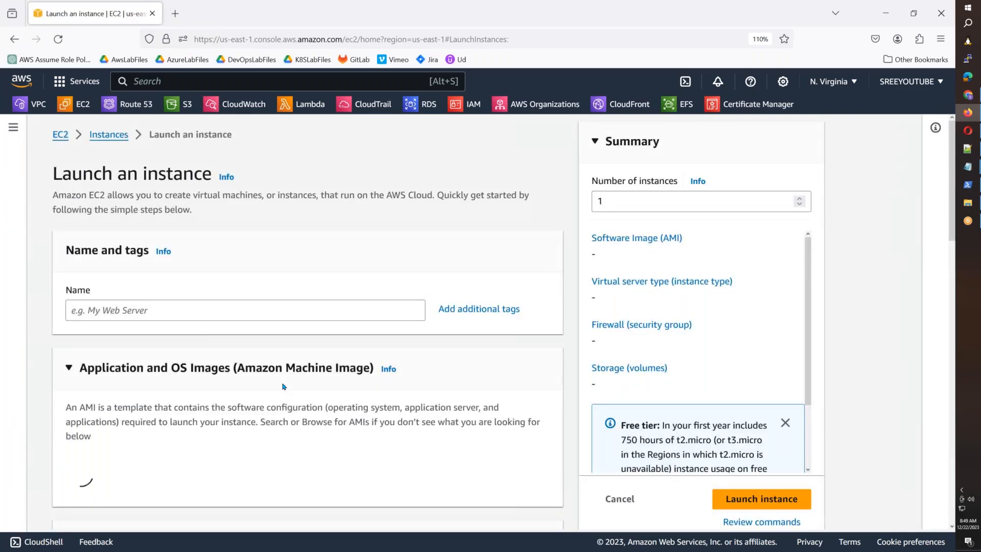
# Step: Name the instance WindowsServer and select the Windows Server 2022 Base AMI
pyautogui.click(194, 309)
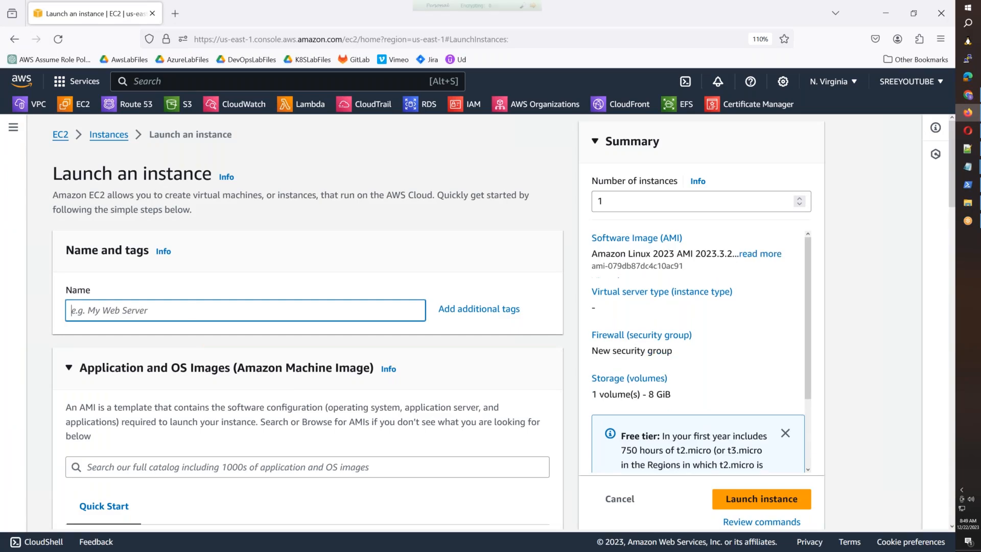
pyautogui.write('WindowsServer')
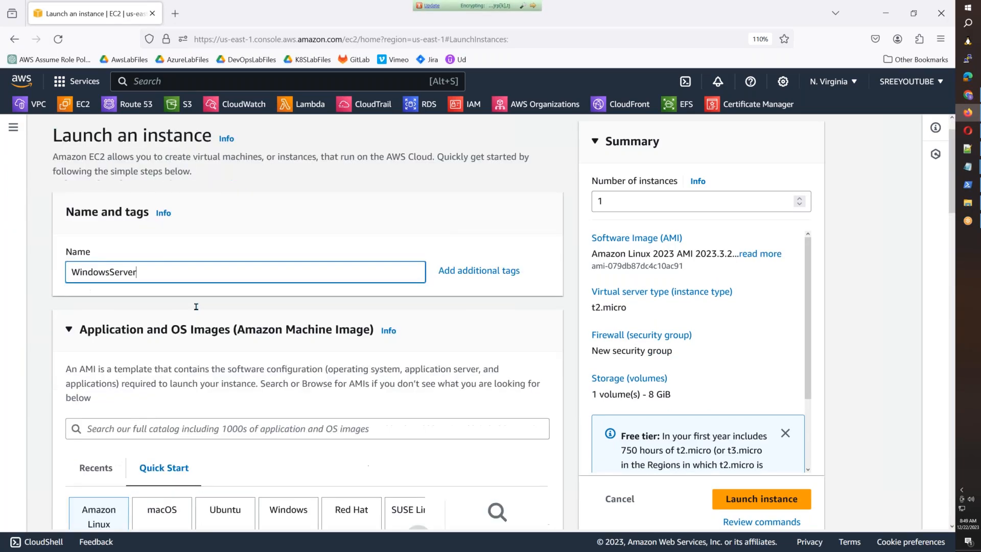
pyautogui.scroll(-5, 196, 307)
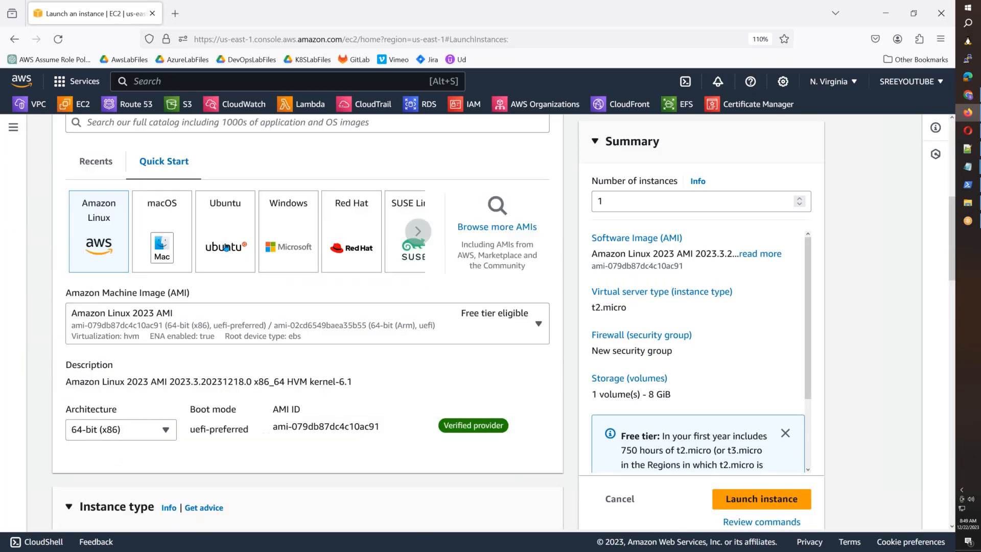
pyautogui.click(276, 233)
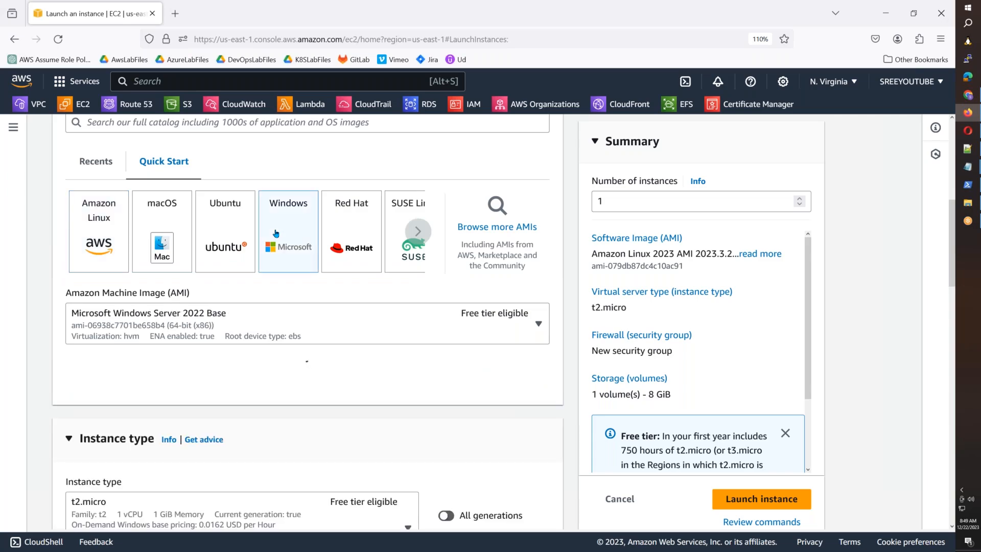
pyautogui.click(215, 321)
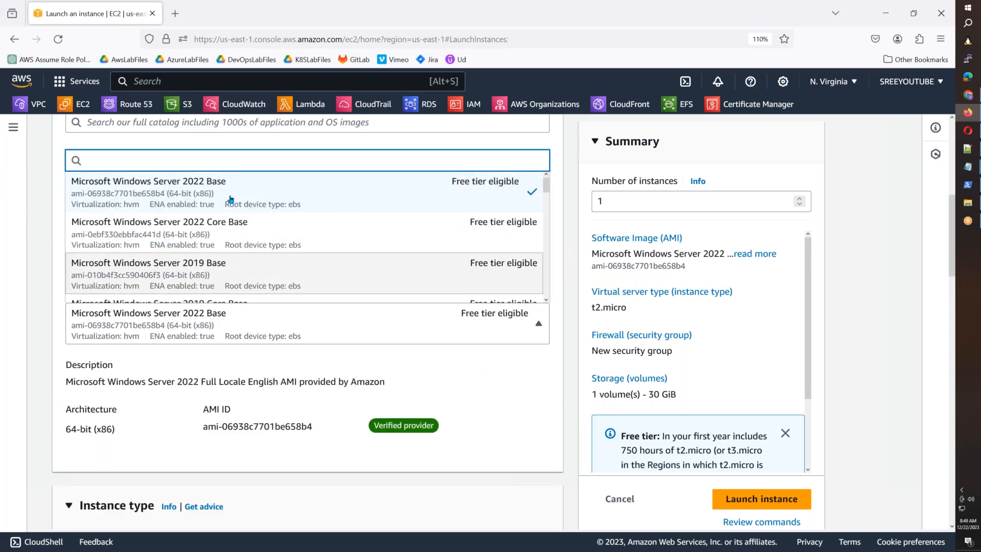
pyautogui.click(497, 407)
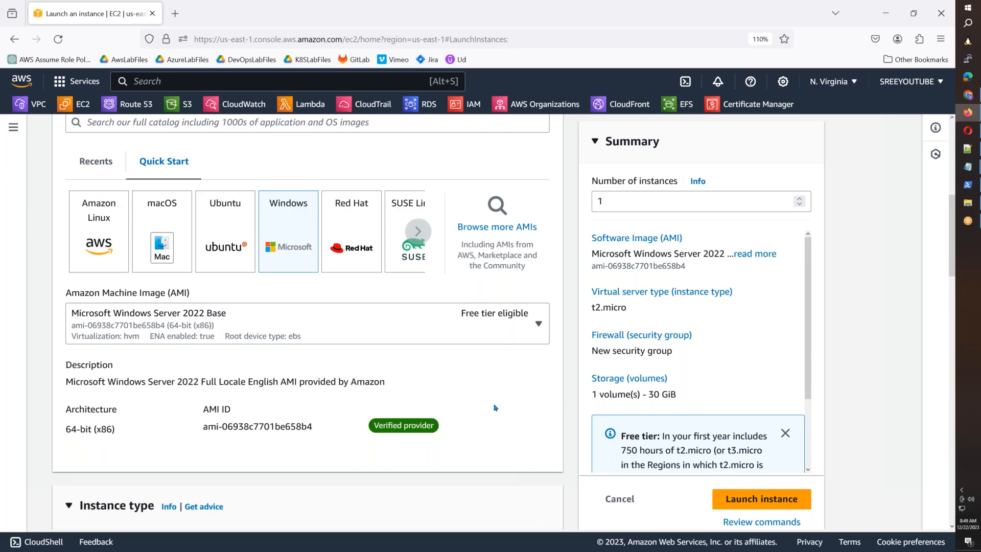
pyautogui.scroll(-5, 494, 408)
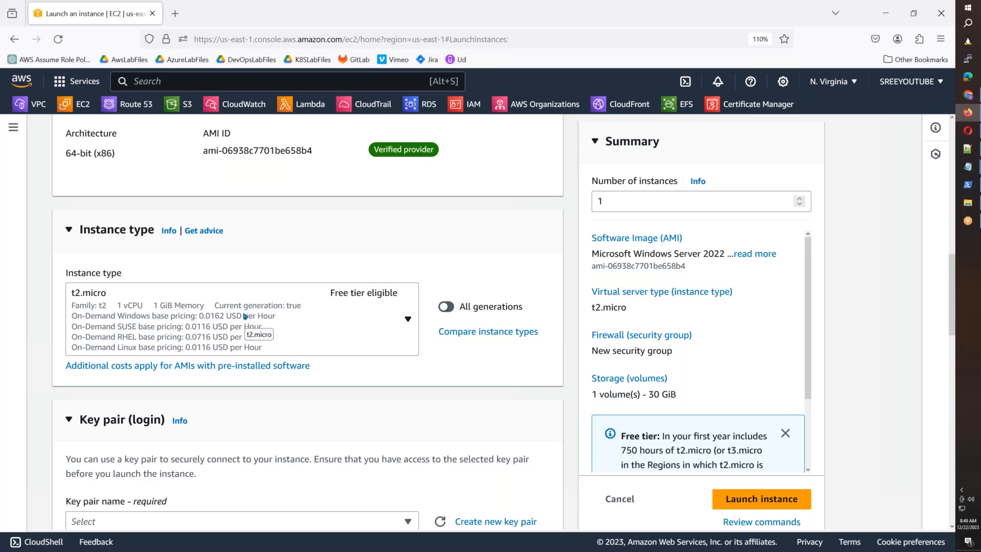
# Step: Set the instance type to t2.large and the key pair to LaptopKey
pyautogui.click(246, 315)
pyautogui.scroll(-2, 220, 398)
pyautogui.scroll(-3, 220, 398)
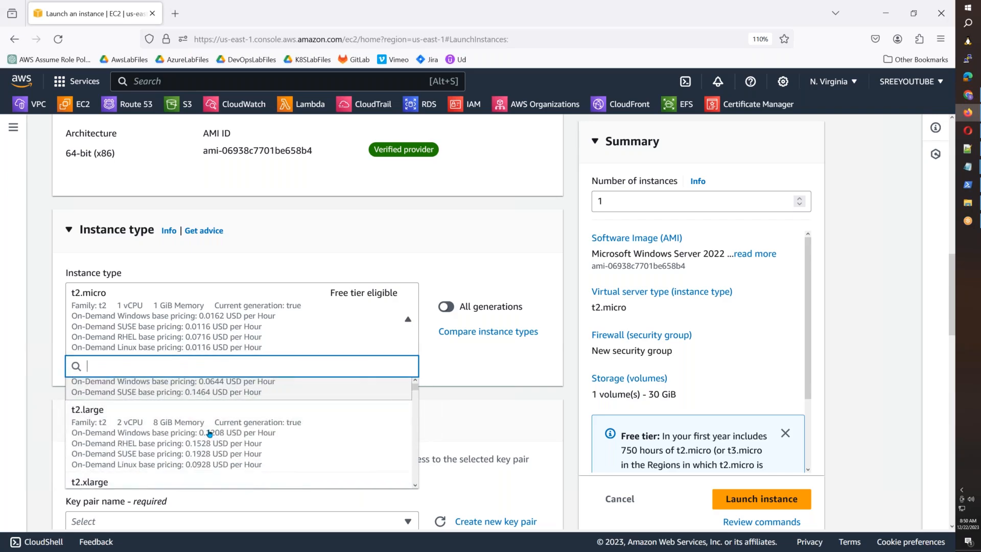
pyautogui.click(203, 444)
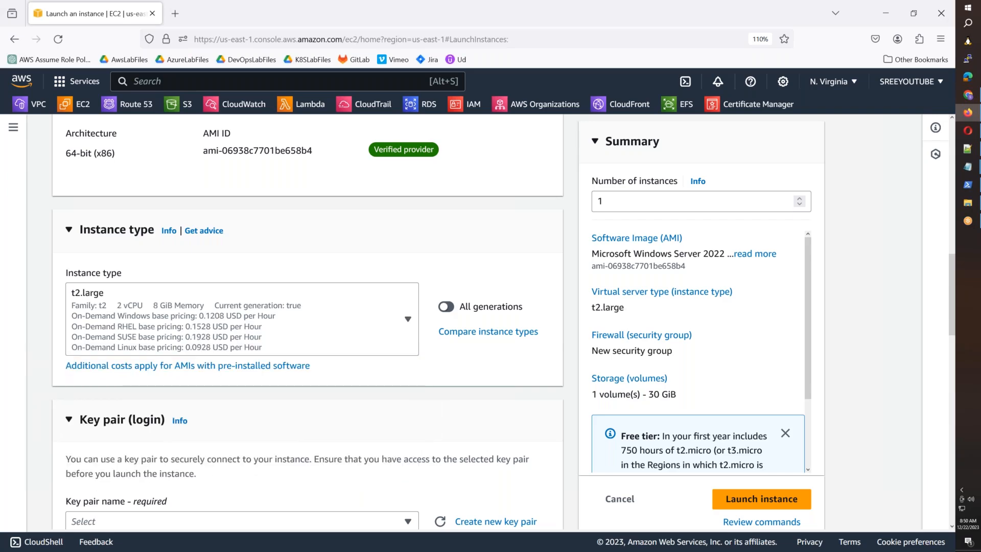
pyautogui.scroll(-3, 203, 446)
pyautogui.click(154, 383)
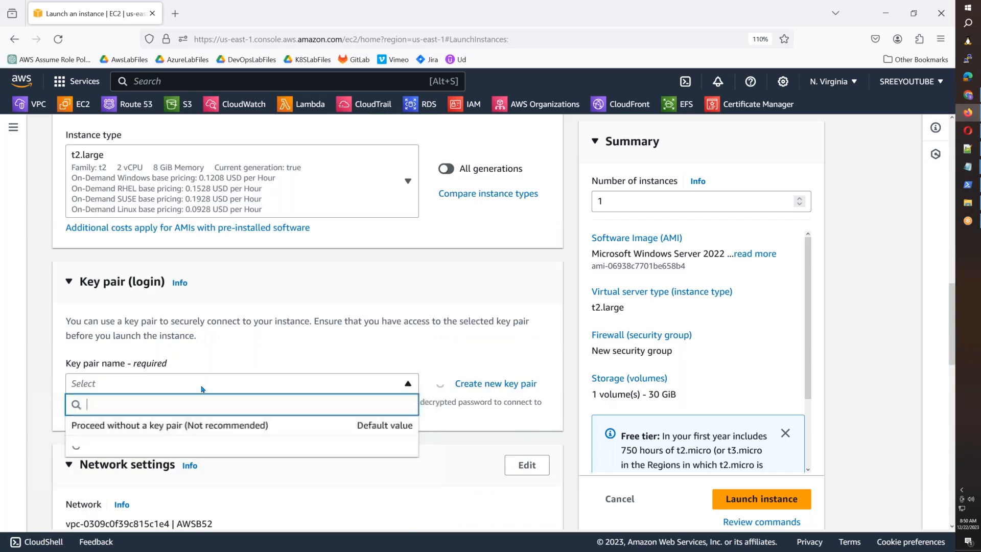
pyautogui.click(109, 450)
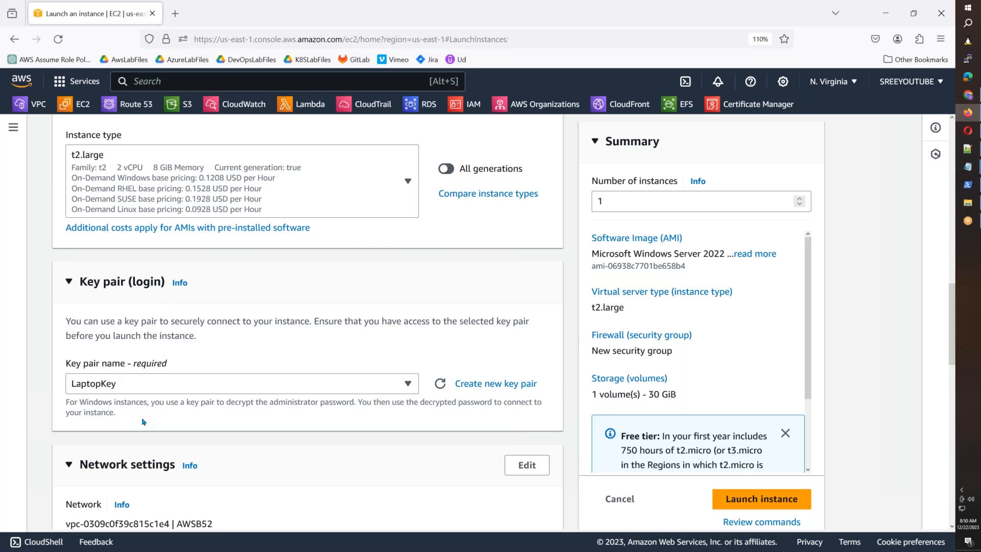
pyautogui.scroll(-3, 144, 422)
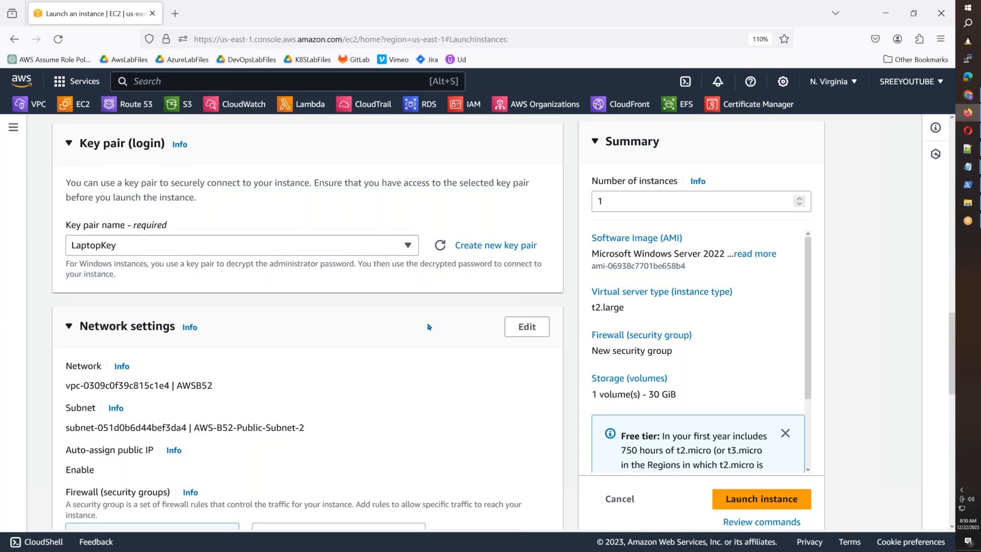
pyautogui.scroll(-2, 429, 325)
# Step: Place the instance in the AWSB55 VPC with the existing AllowAllTraffic security group
pyautogui.click(527, 258)
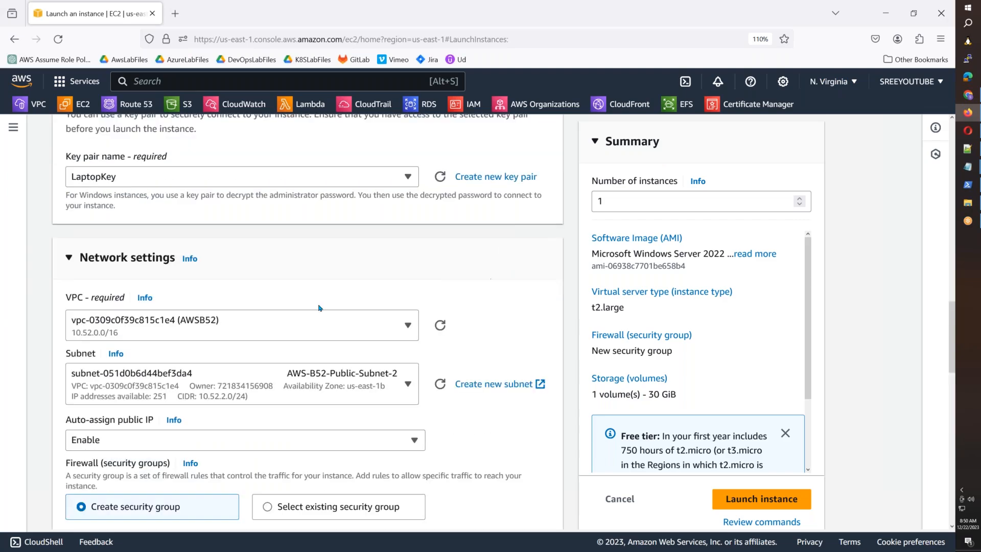
pyautogui.click(246, 321)
pyautogui.scroll(-4, 257, 262)
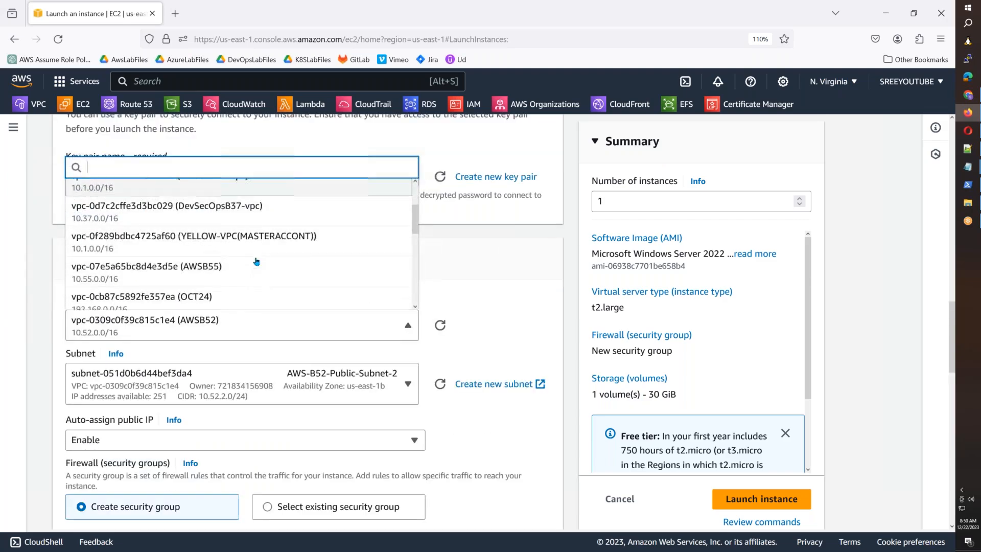
pyautogui.click(241, 208)
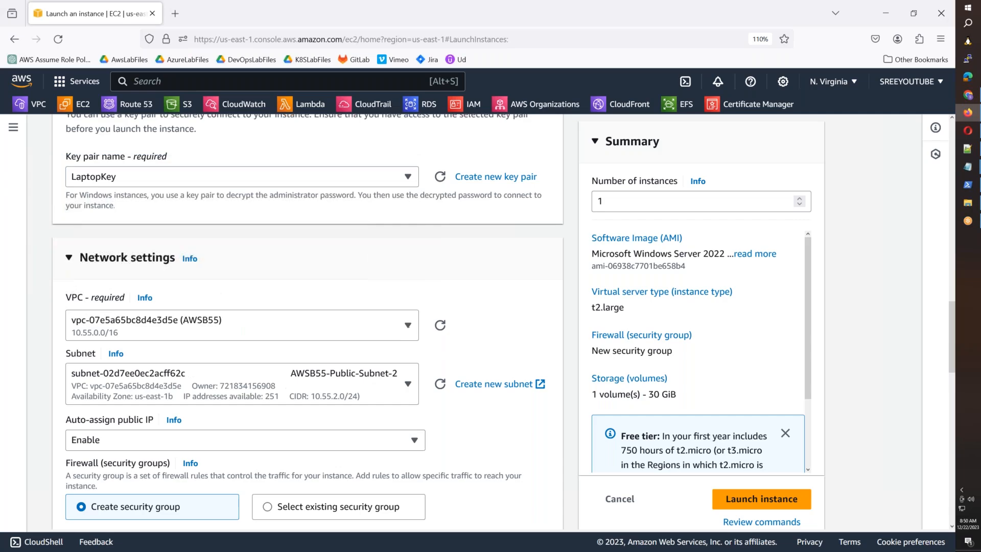
pyautogui.scroll(-5, 259, 232)
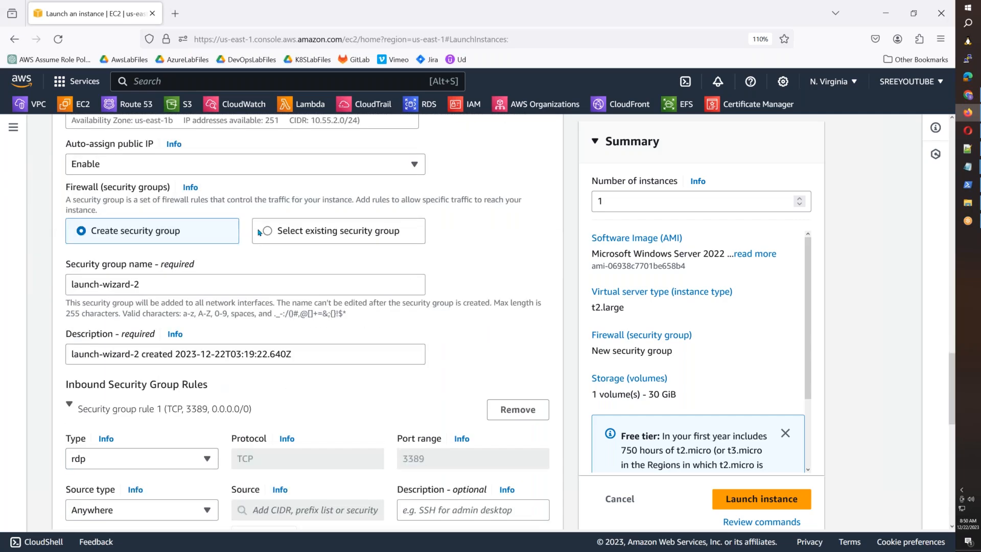
pyautogui.click(259, 232)
pyautogui.click(219, 285)
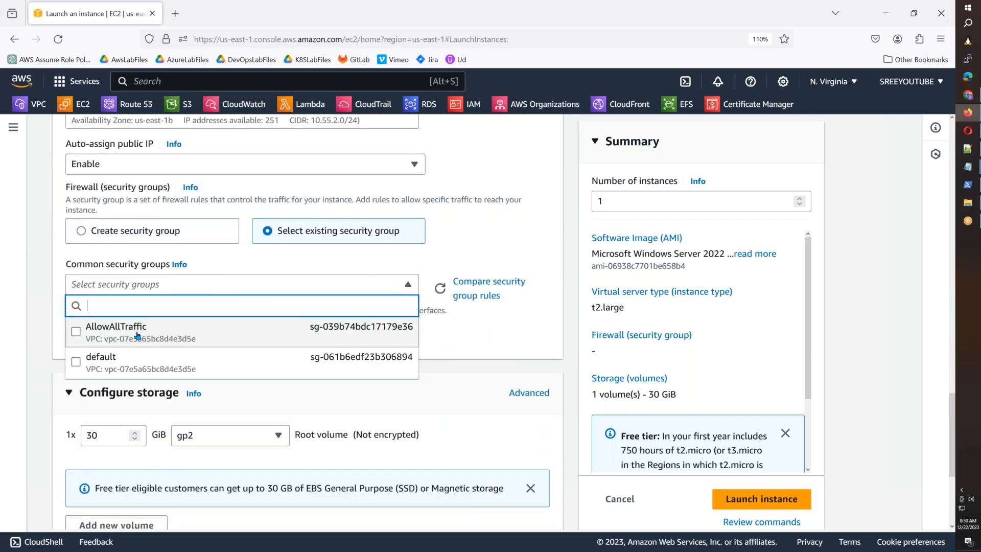
pyautogui.click(137, 335)
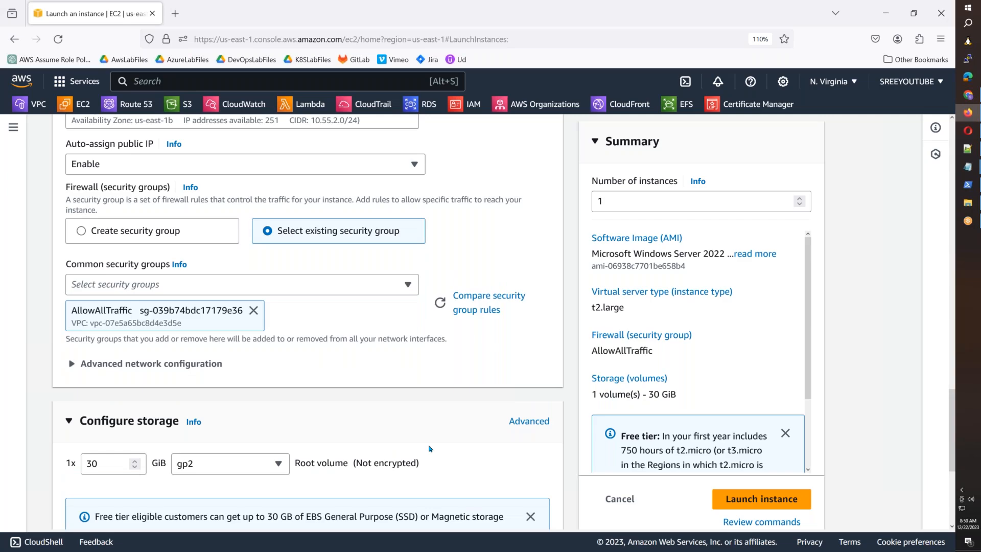
pyautogui.scroll(5, 299, 332)
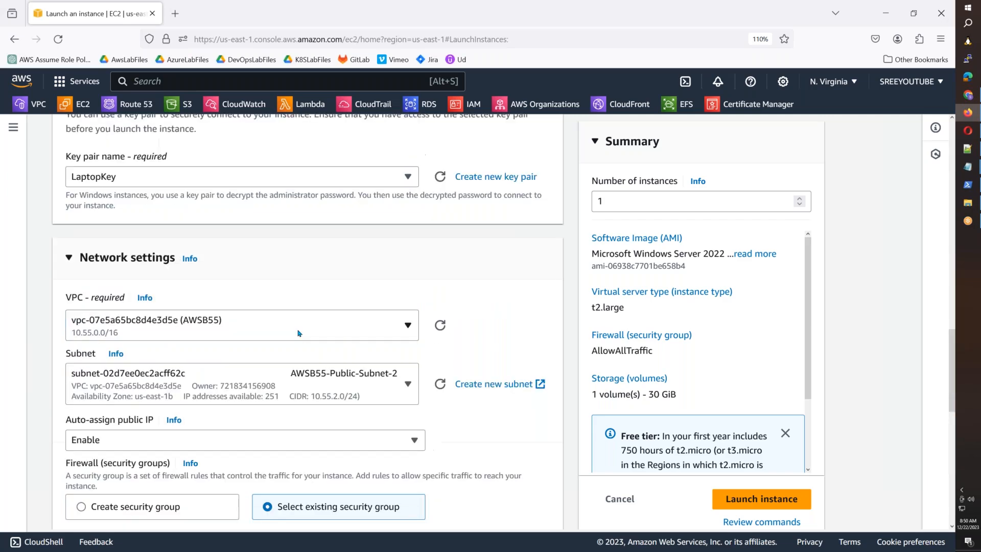
pyautogui.scroll(-10, 298, 333)
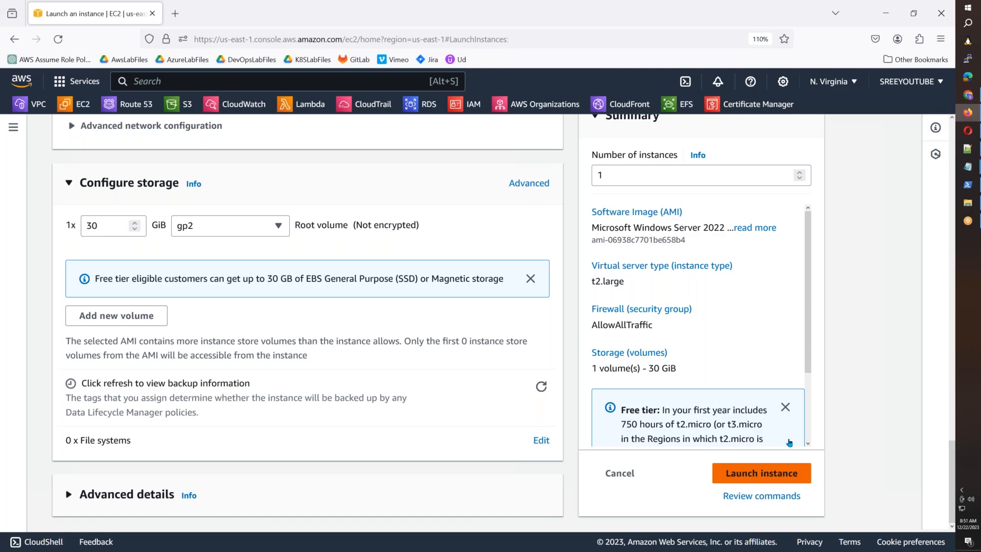
# Step: Launch the WindowsServer instance and view it pending in the Instances list
pyautogui.click(781, 473)
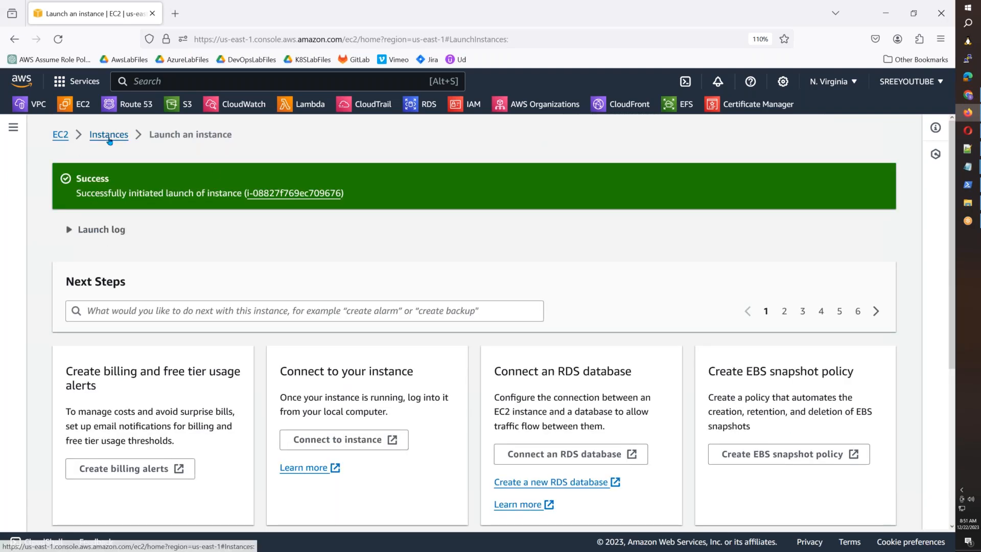
pyautogui.click(109, 137)
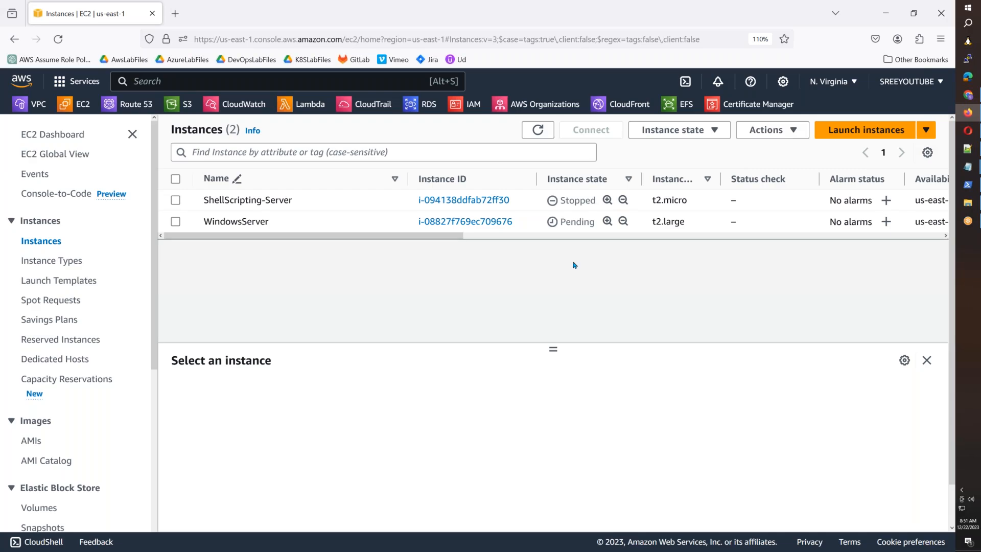
# Step: Copy the AWS-B44-Amazon-Linux-2 template name and start a new launch template
pyautogui.click(84, 282)
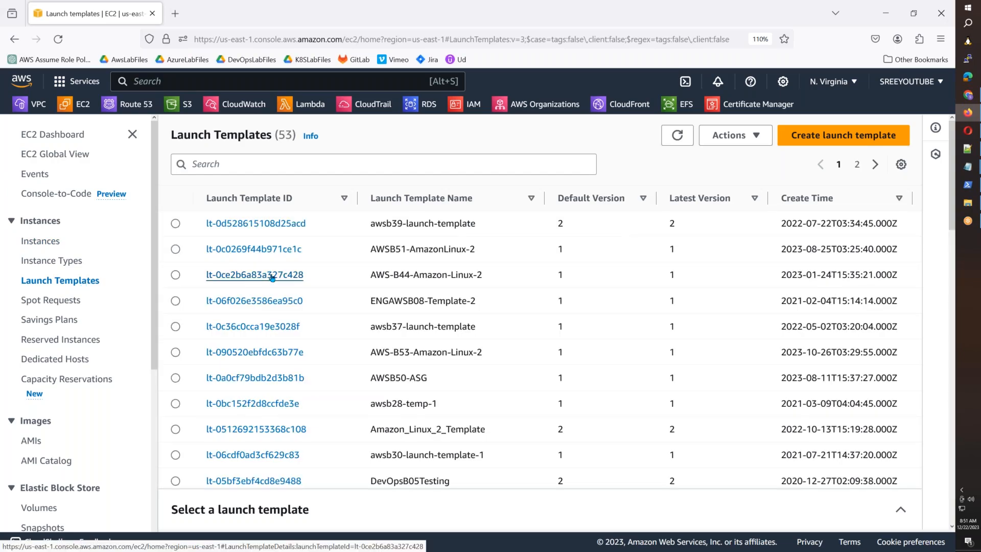
pyautogui.moveTo(494, 279); pyautogui.dragTo(371, 276)
pyautogui.hotkey('ctrl', 'c')
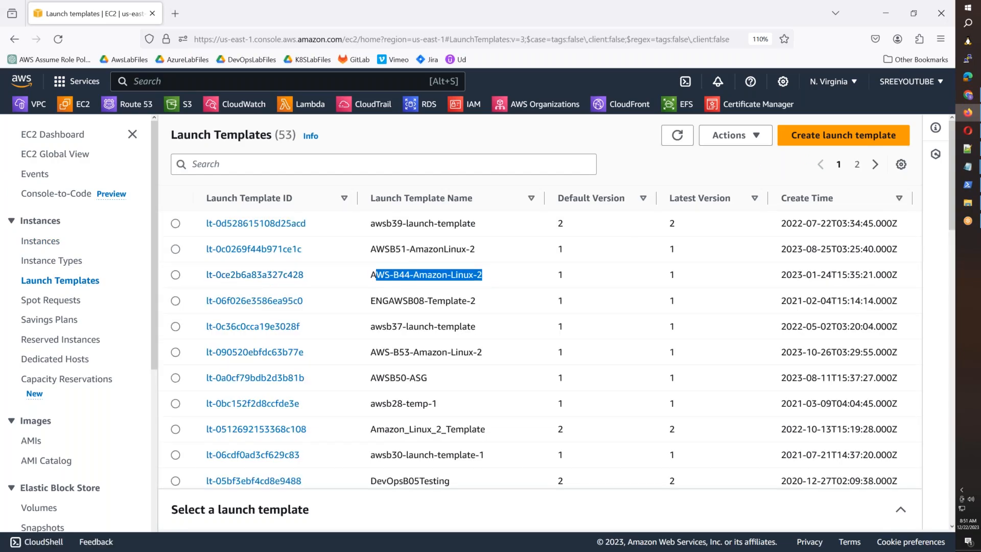
pyautogui.click(812, 136)
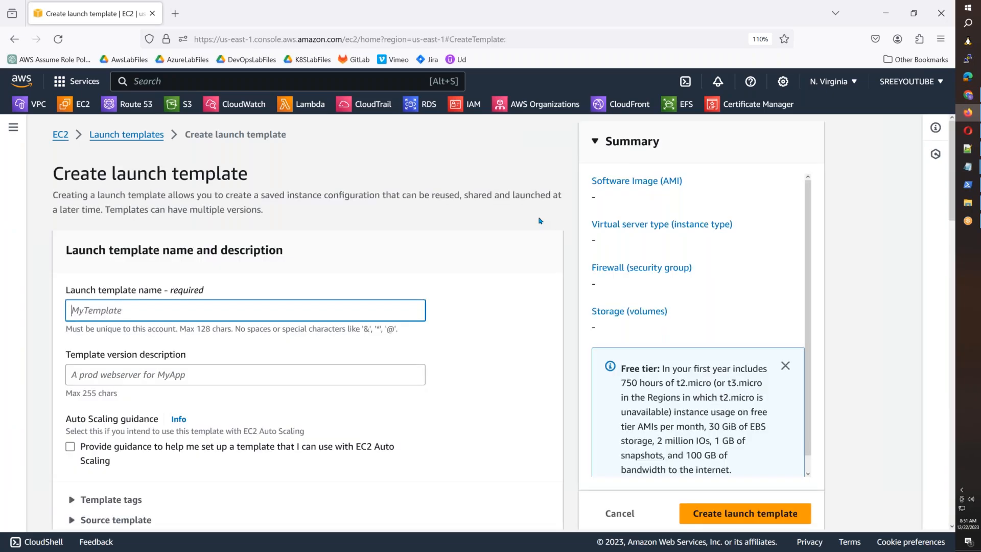
# Step: Enter the template name AWS-B55-Amazon-Linux-2 by pasting and changing B44 to B55
pyautogui.click(126, 310)
pyautogui.hotkey('ctrl', 'v')
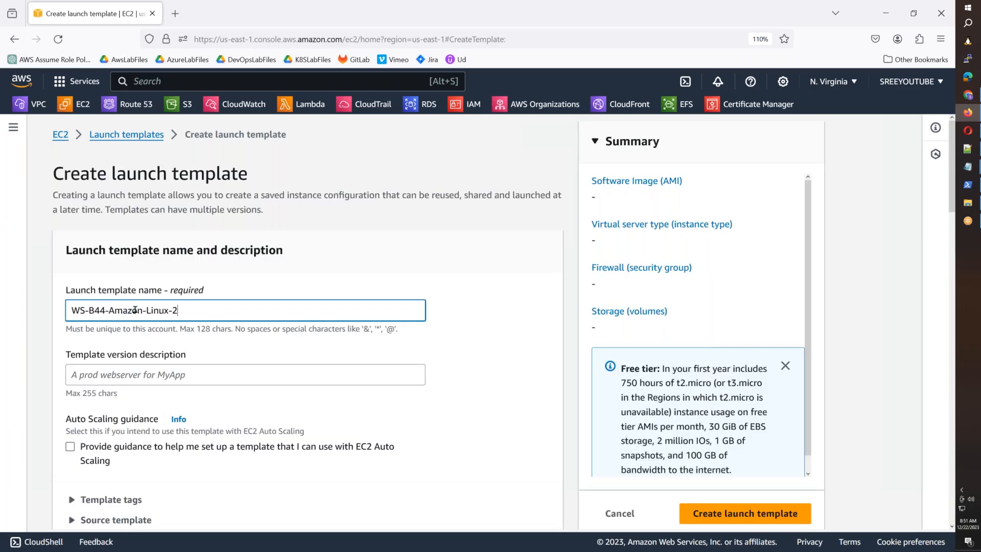
pyautogui.click(72, 310)
pyautogui.write('A')
pyautogui.click(111, 310)
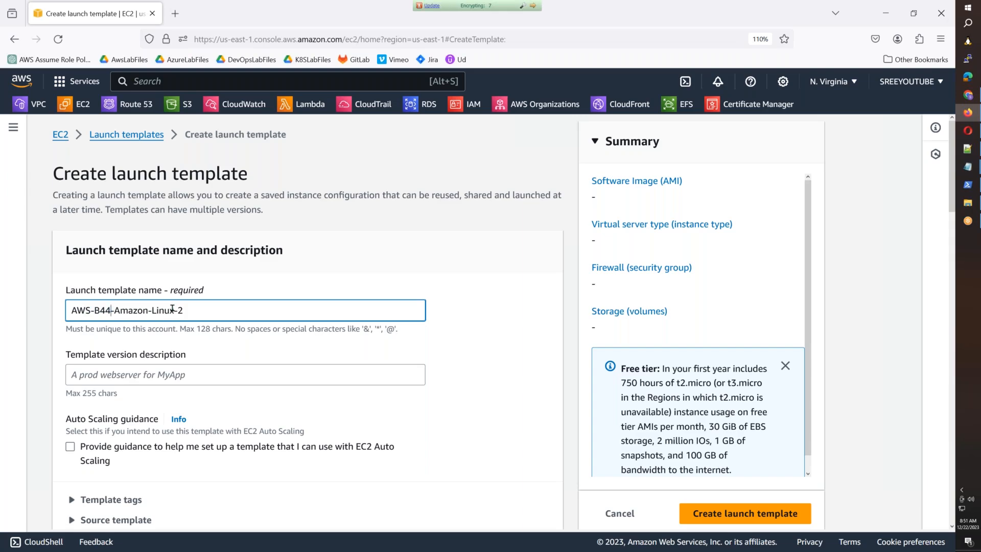
pyautogui.press('BackSpace')
pyautogui.write('5')
pyautogui.press('BackSpace')
pyautogui.press('BackSpace')
pyautogui.write('55')
pyautogui.click(148, 376)
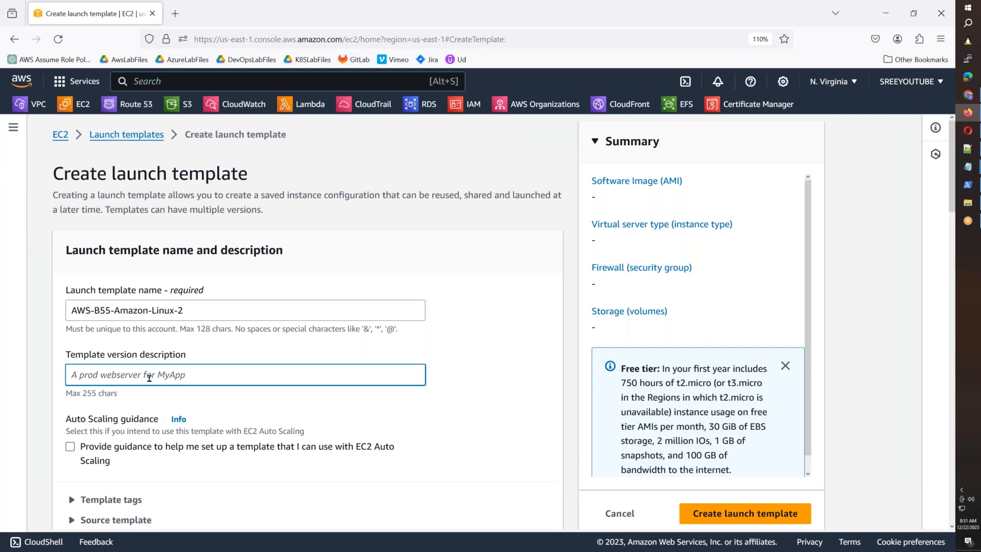
pyautogui.scroll(-10, 148, 376)
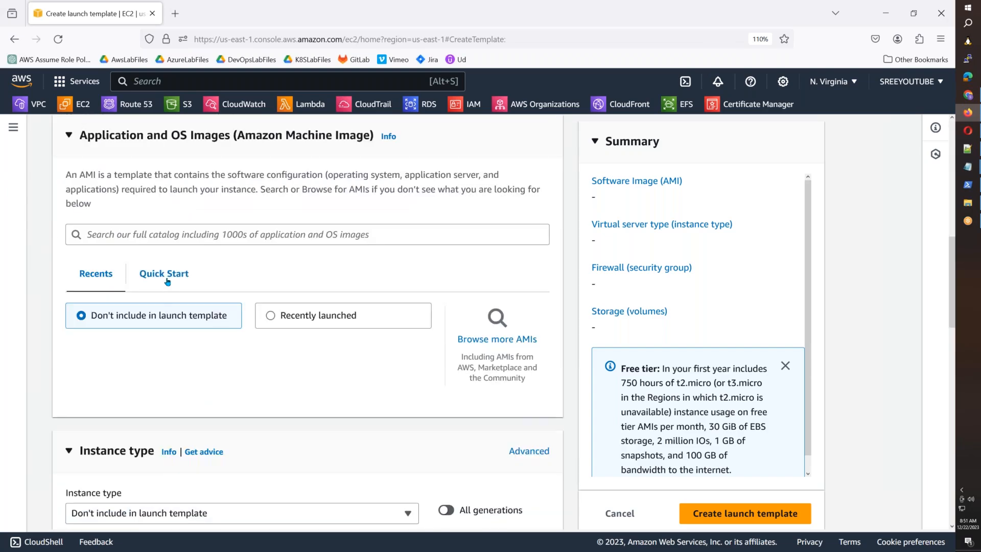
# Step: Choose the Amazon Linux 2 AMI (Kernel 5.10) from Quick Start
pyautogui.click(167, 281)
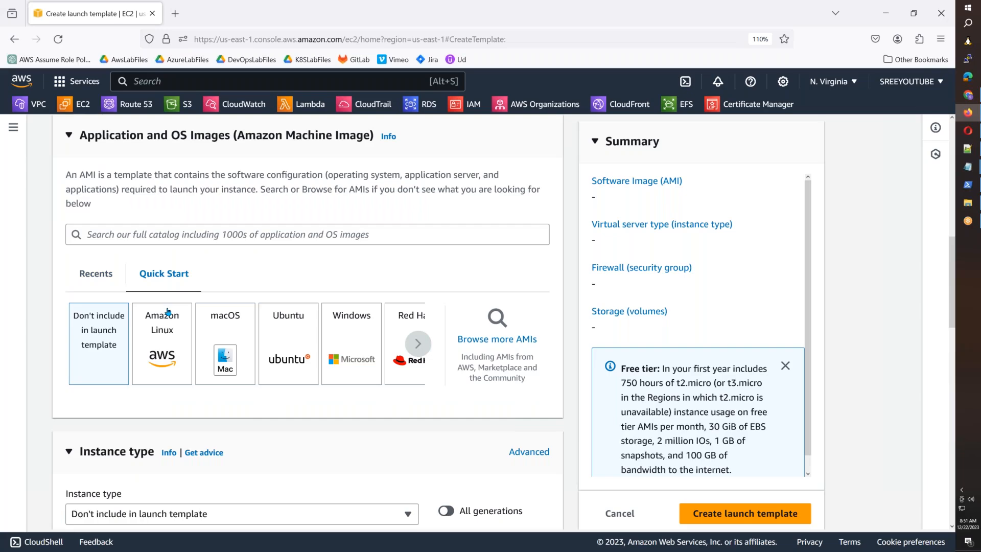
pyautogui.click(167, 312)
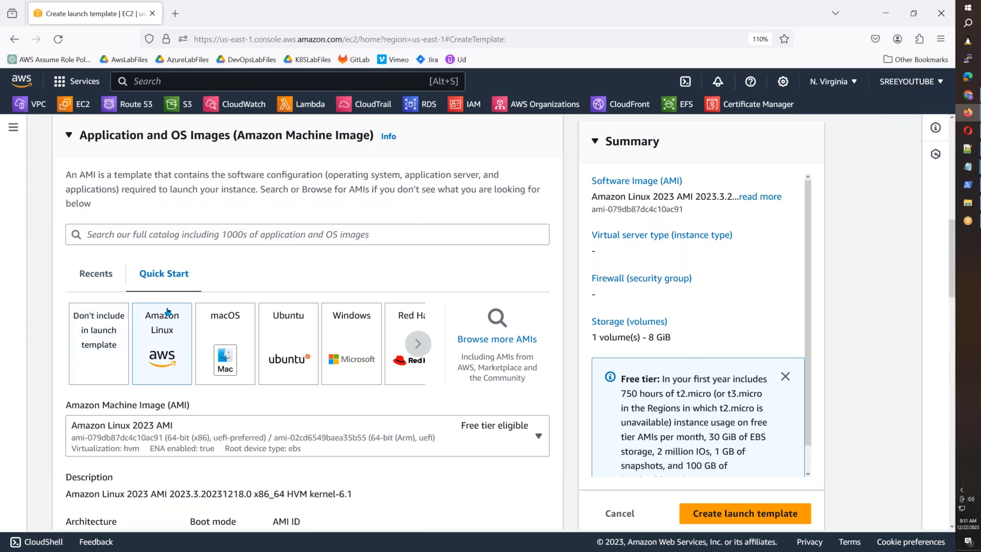
pyautogui.scroll(-3, 163, 332)
pyautogui.click(148, 297)
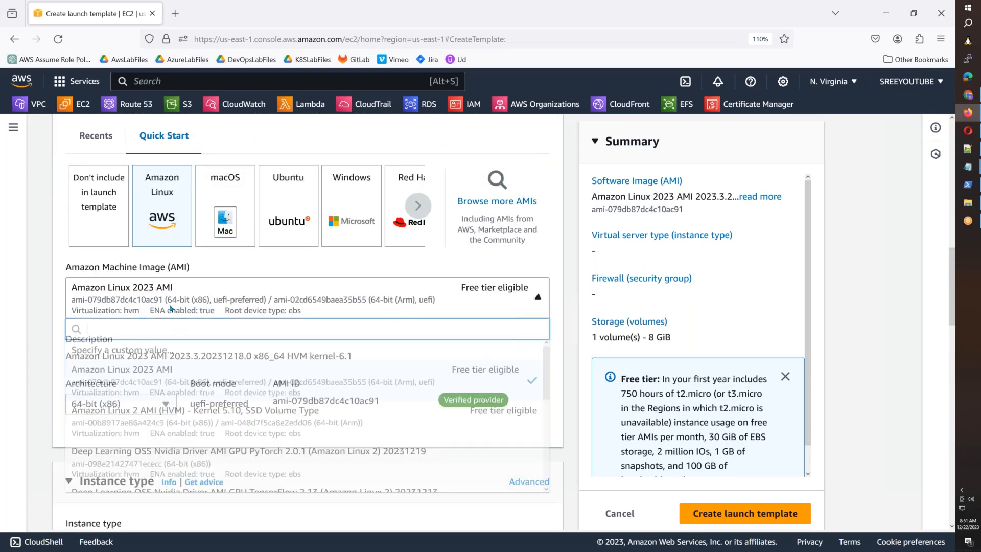
pyautogui.click(142, 427)
pyautogui.scroll(-4, 182, 277)
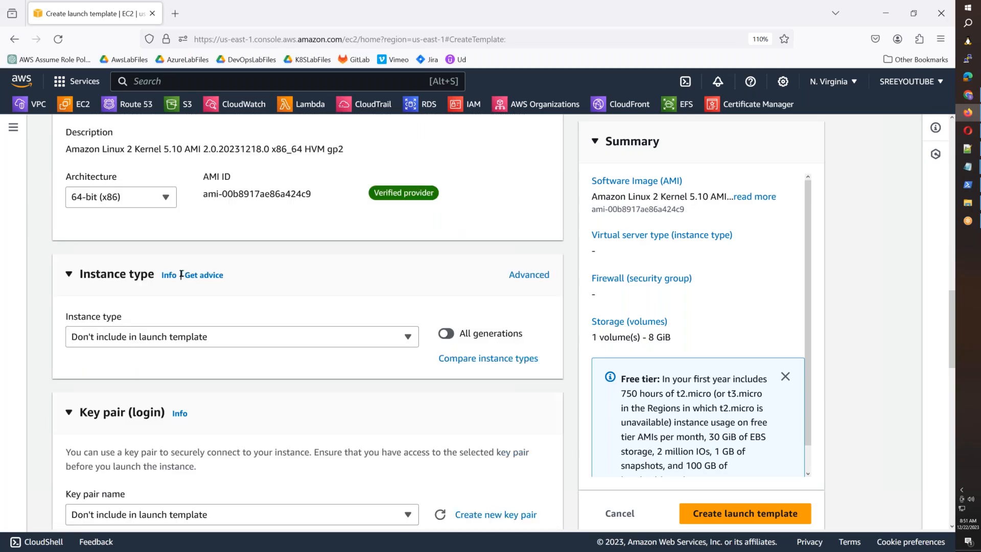
# Step: Set the instance type to t2.micro and the key pair to LaptopKey
pyautogui.click(195, 344)
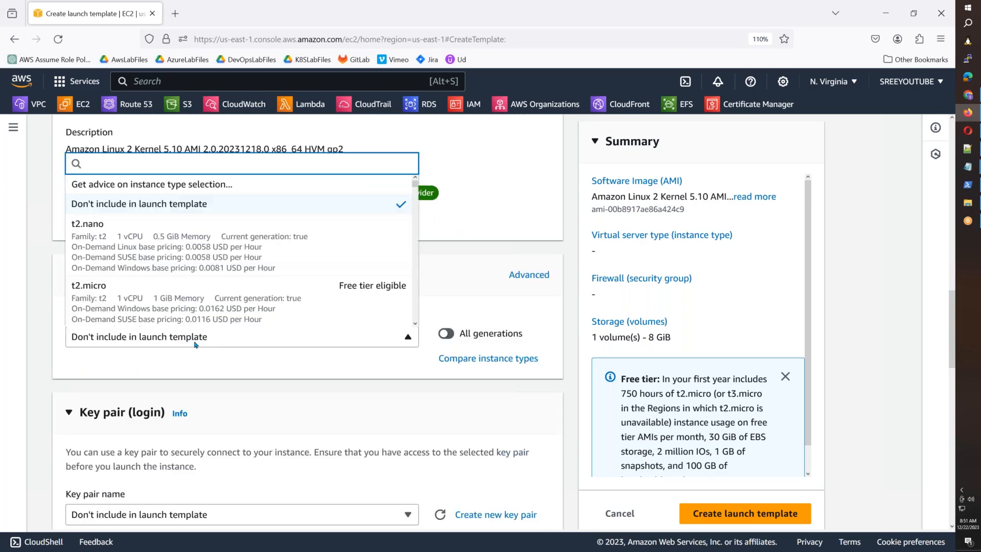
pyautogui.click(177, 300)
pyautogui.scroll(-5, 306, 307)
pyautogui.click(153, 289)
pyautogui.click(126, 378)
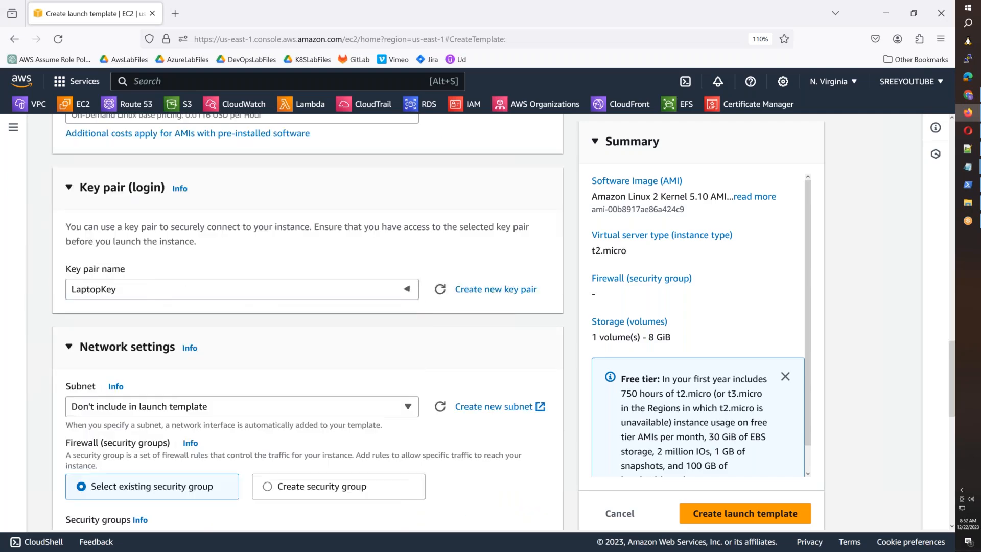
pyautogui.scroll(-3, 174, 395)
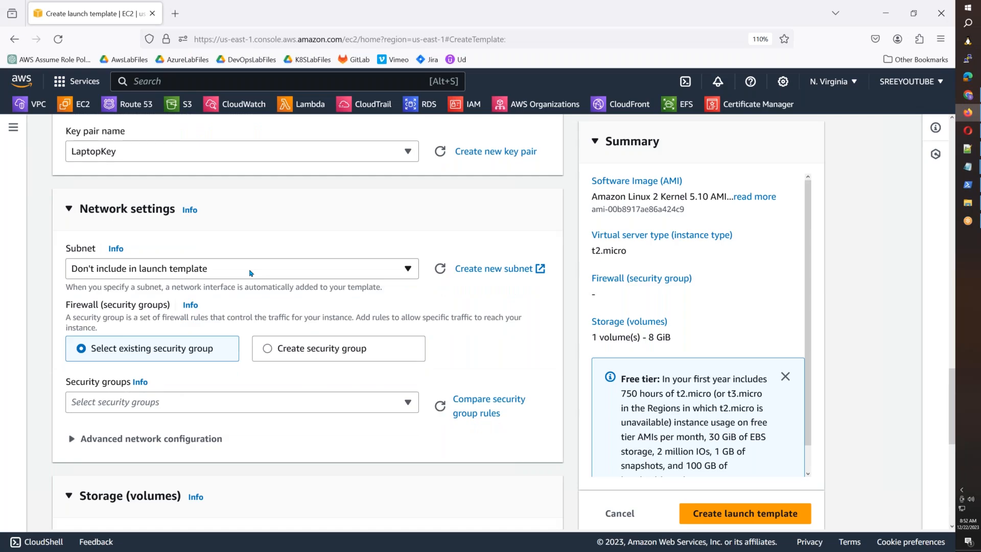
# Step: Place the template in the AWSB55-Public-Subnet-1 subnet
pyautogui.click(250, 269)
pyautogui.write('AWS-B55')
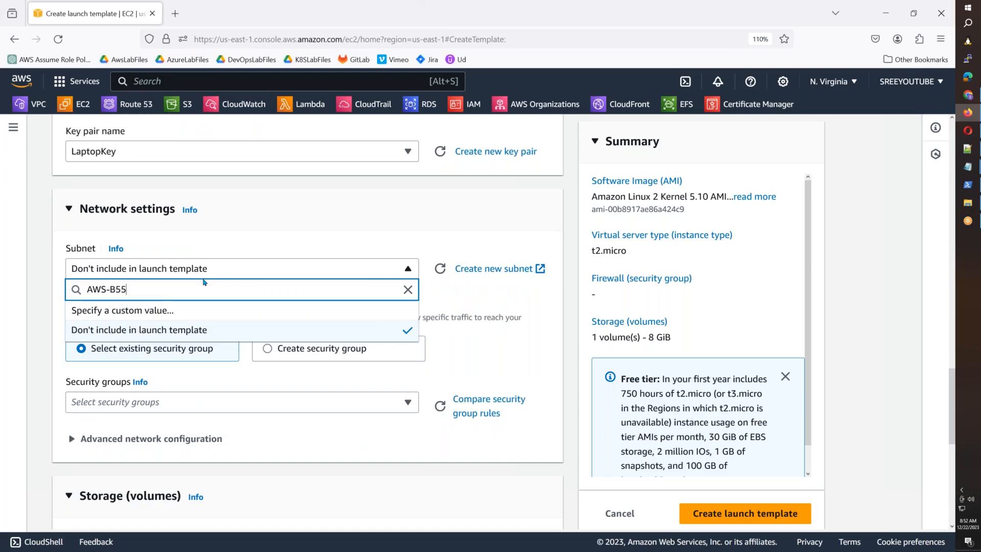
pyautogui.press('BackSpace')
pyautogui.click(327, 392)
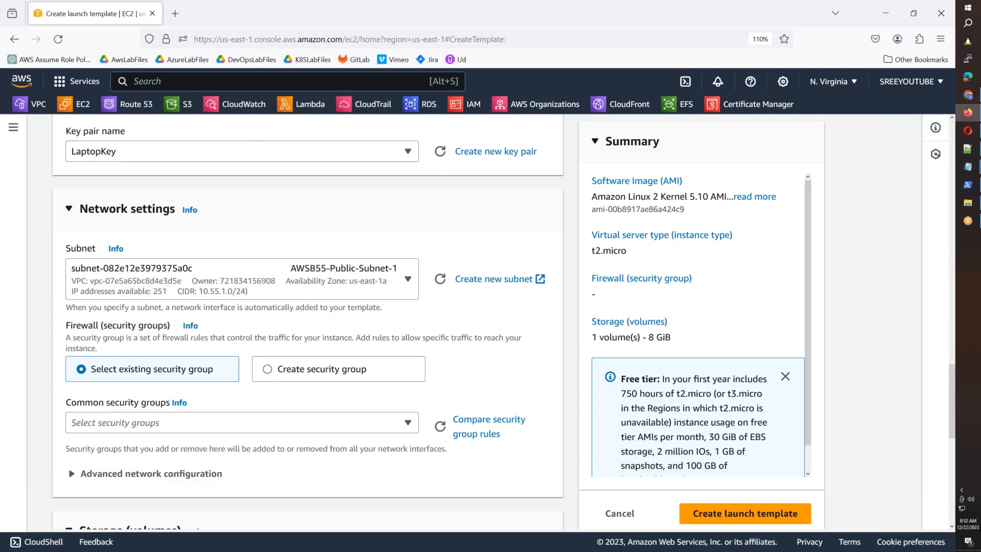
# Step: Attach the existing AllowAllTraffic security group to the template
pyautogui.click(303, 375)
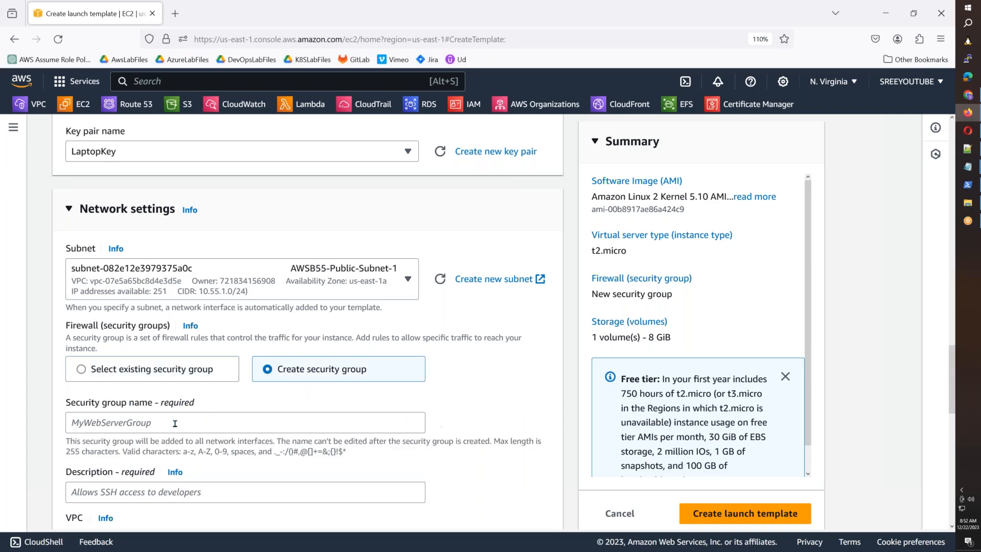
pyautogui.click(128, 376)
pyautogui.click(127, 423)
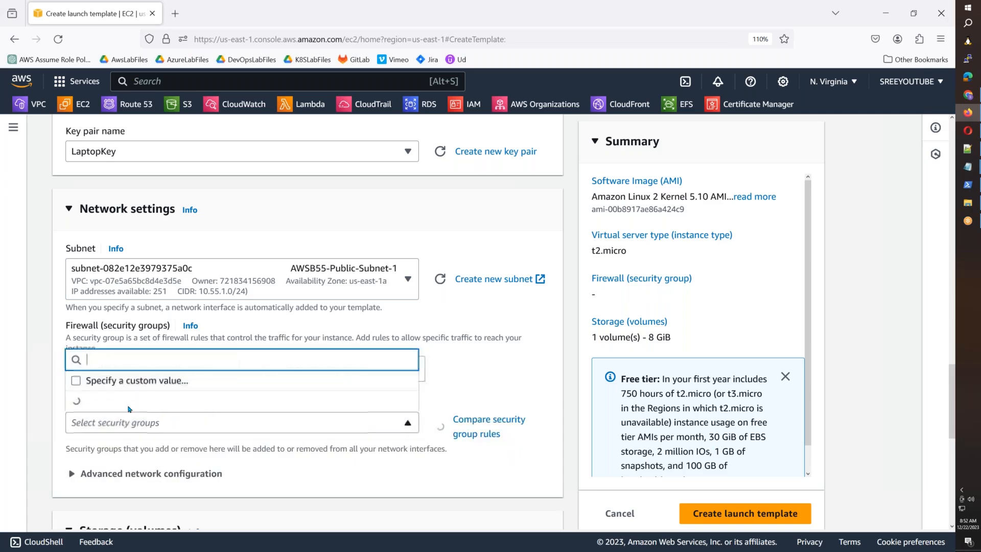
pyautogui.click(132, 362)
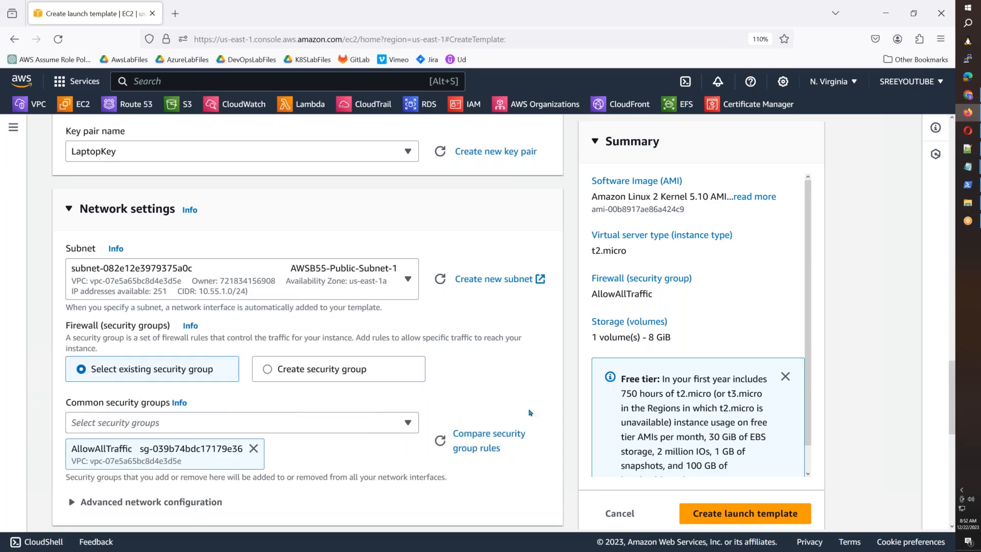
pyautogui.scroll(-9, 529, 412)
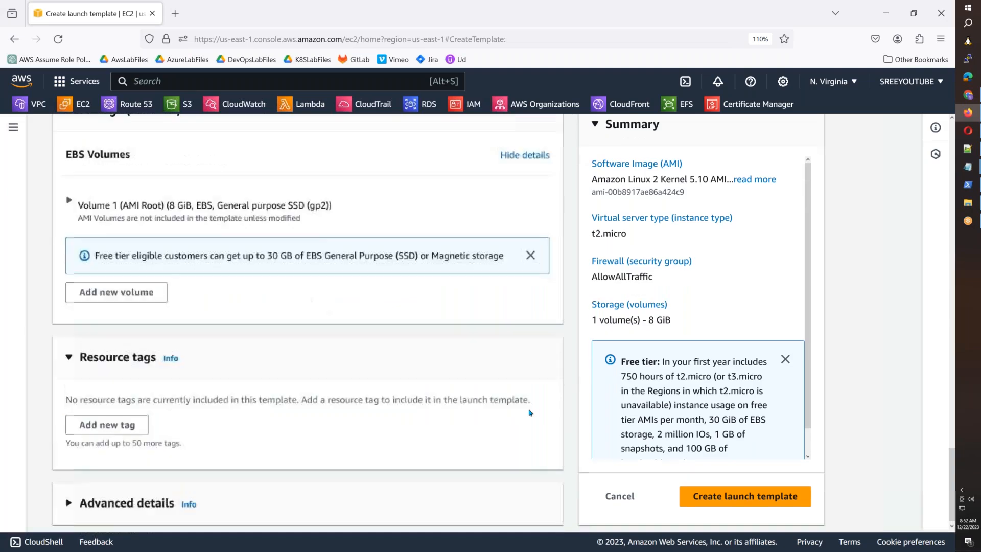
# Step: Set the network interface's Auto-assign public IP to Enable
pyautogui.click(76, 195)
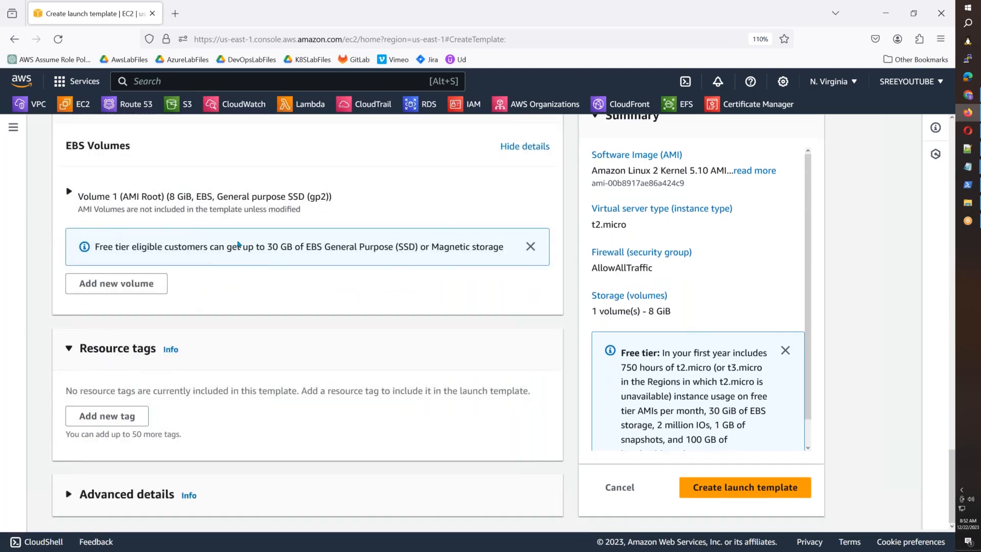
pyautogui.scroll(-3, 151, 319)
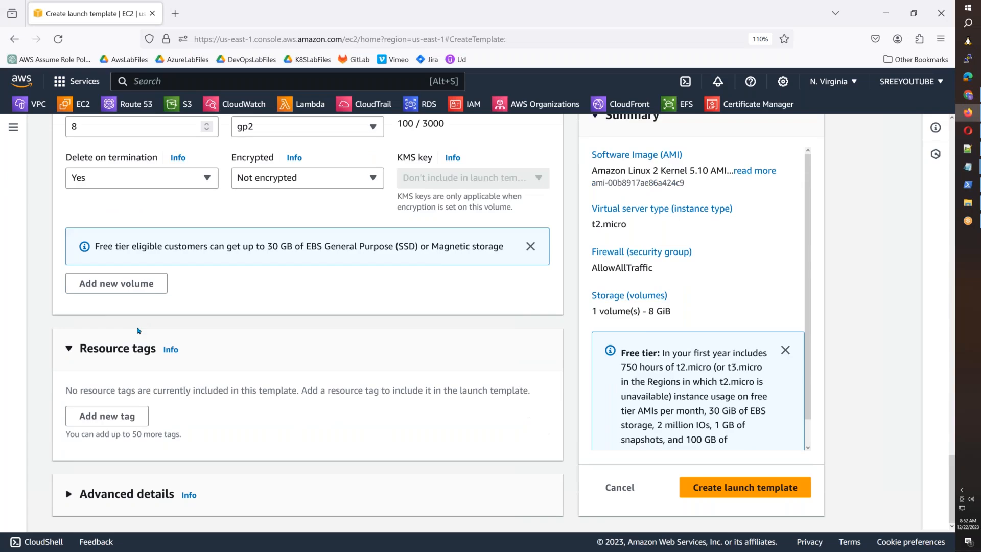
pyautogui.scroll(5, 137, 330)
pyautogui.scroll(-1, 71, 225)
pyautogui.scroll(3, 72, 225)
pyautogui.click(72, 224)
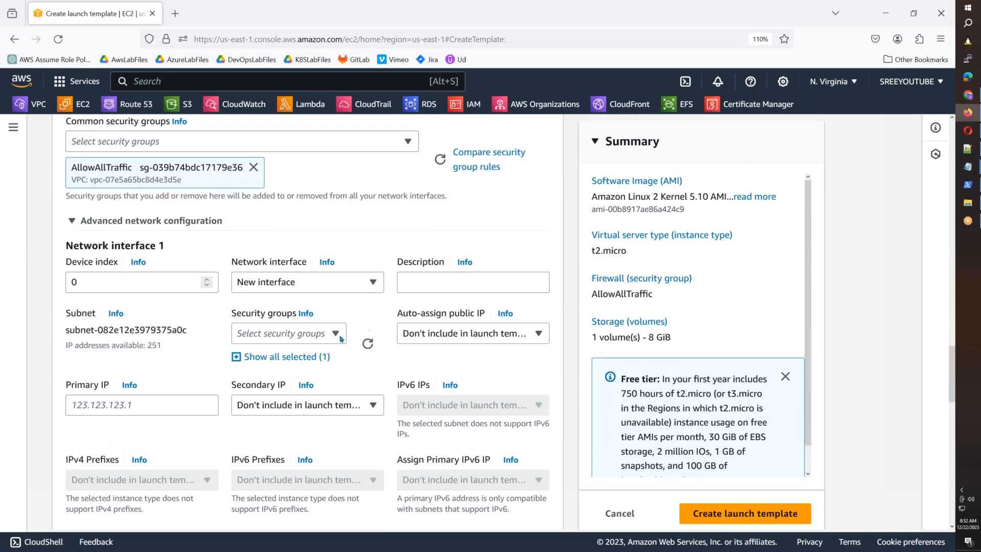
pyautogui.click(428, 334)
pyautogui.click(415, 378)
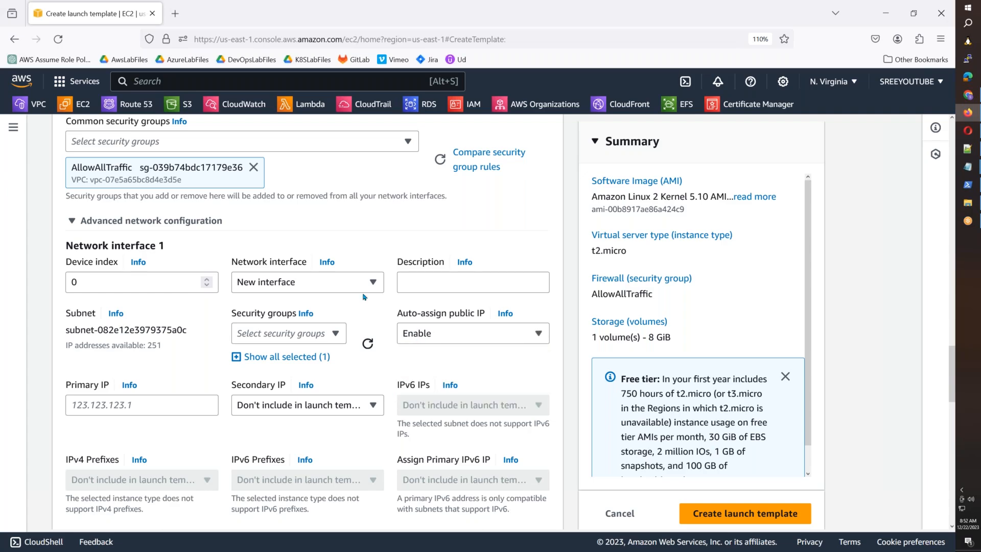
pyautogui.scroll(-10, 357, 314)
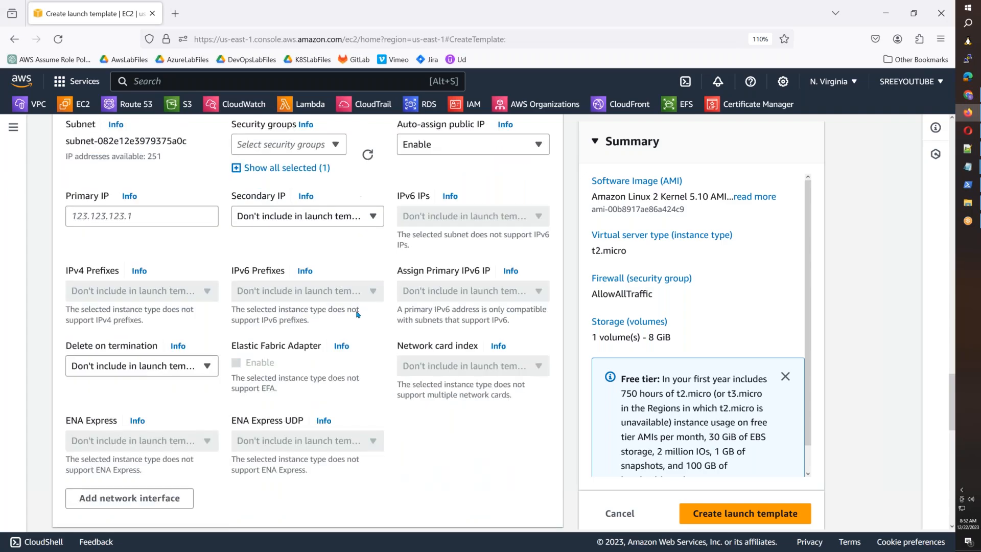
# Step: Add a Name resource tag with value AWSB55-TestServer-01, applied to Instances
pyautogui.click(119, 420)
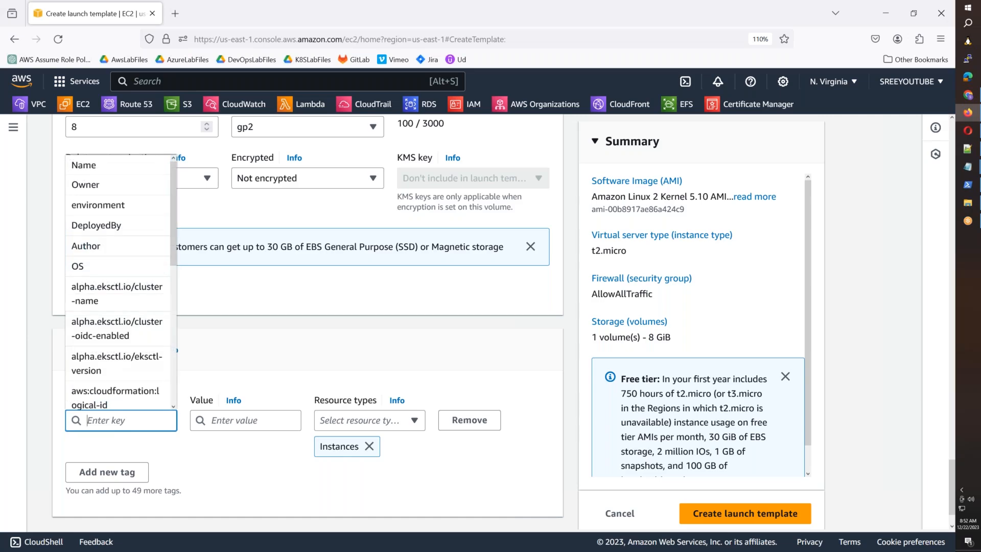
pyautogui.write('Name')
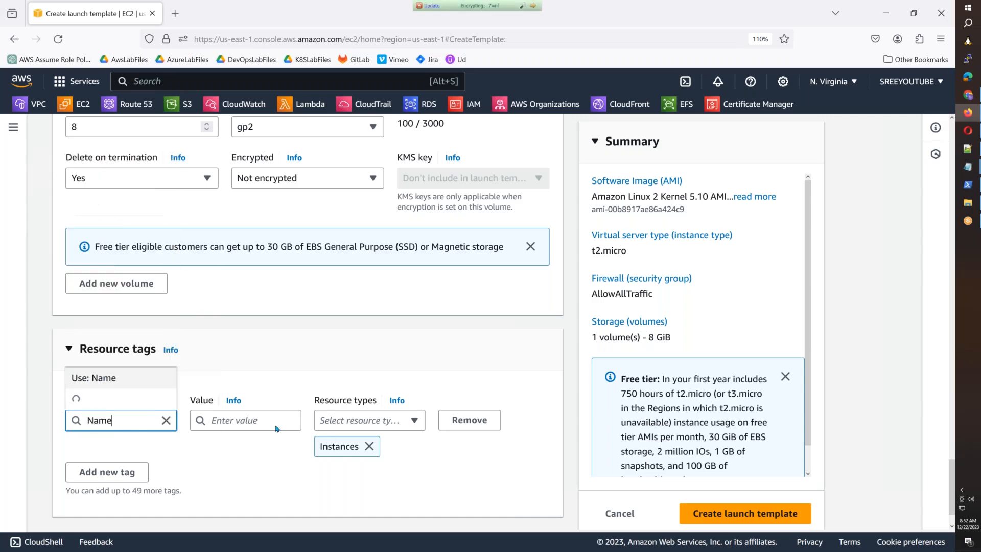
pyautogui.click(220, 420)
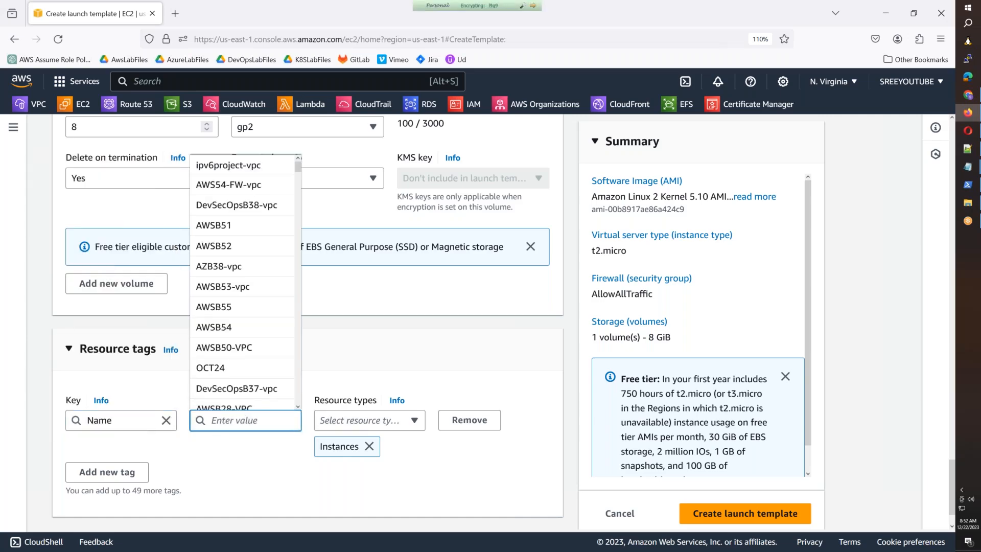
pyautogui.write('AWSB55-')
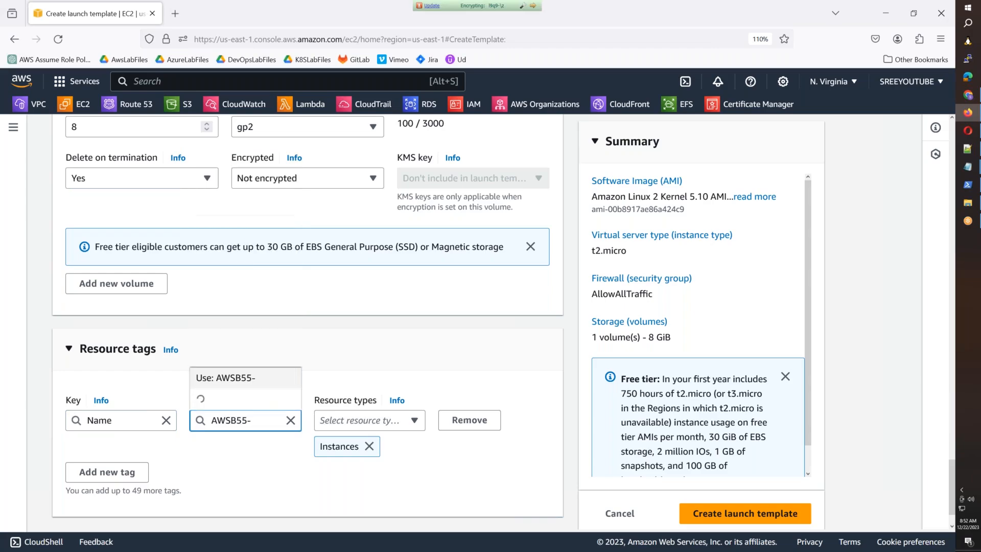
pyautogui.write('Test')
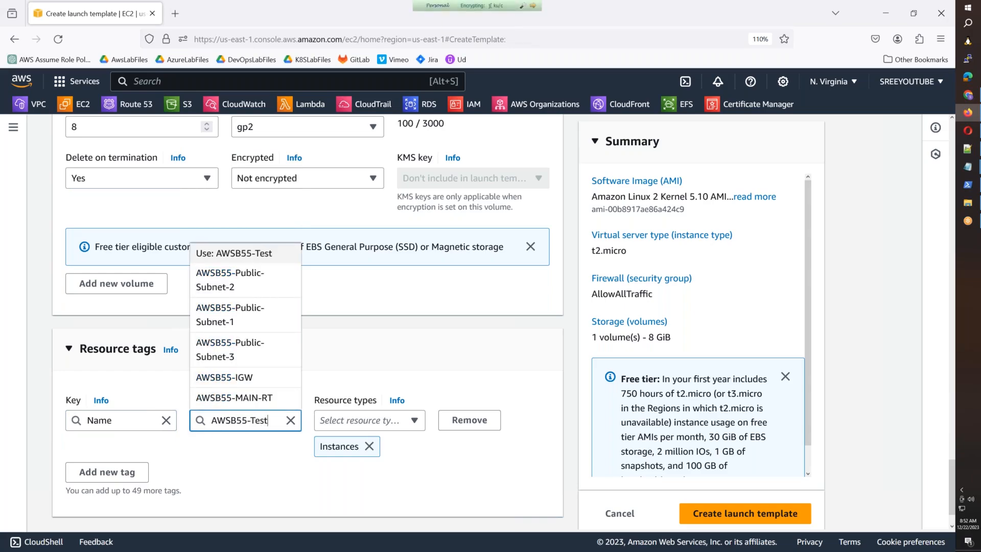
pyautogui.write('Server-01')
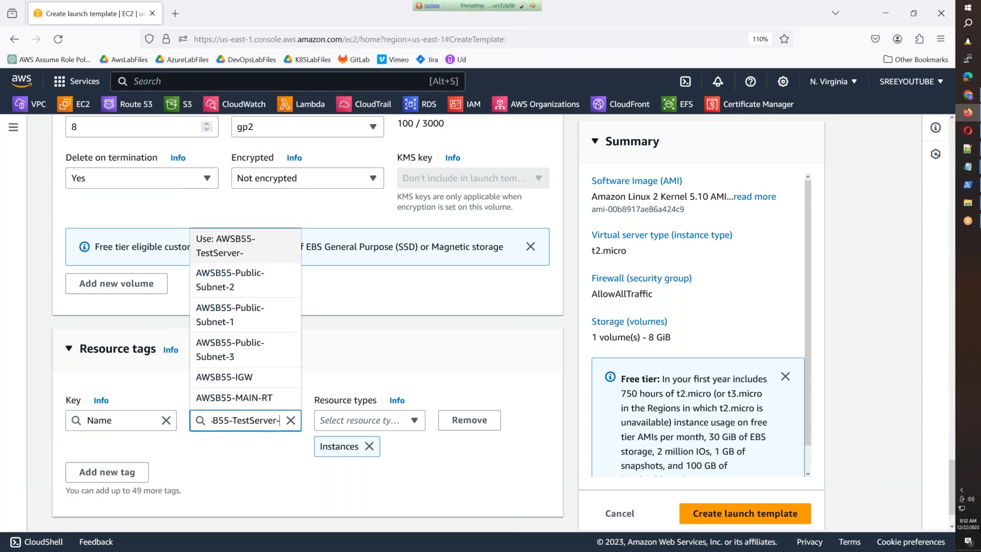
pyautogui.click(413, 487)
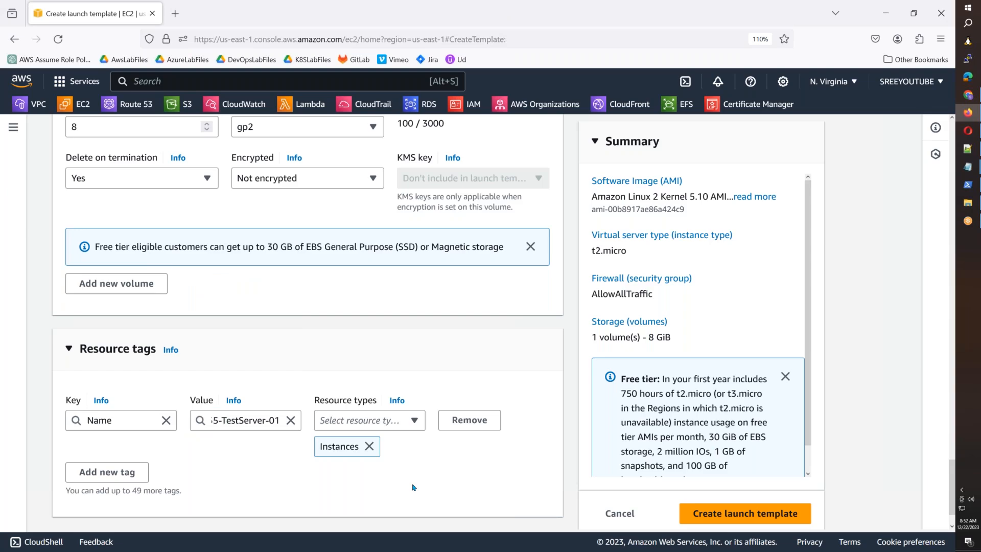
pyautogui.scroll(-1, 414, 486)
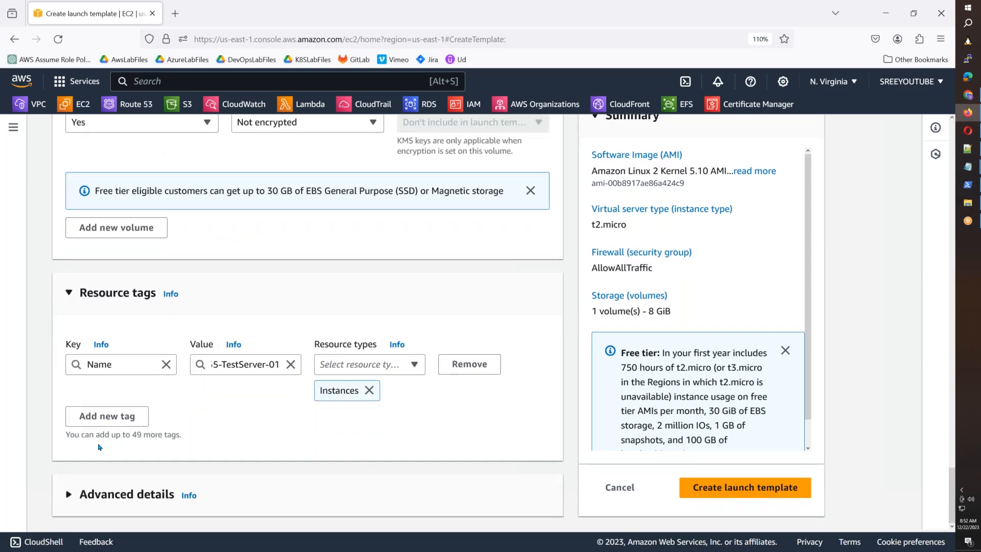
pyautogui.click(67, 495)
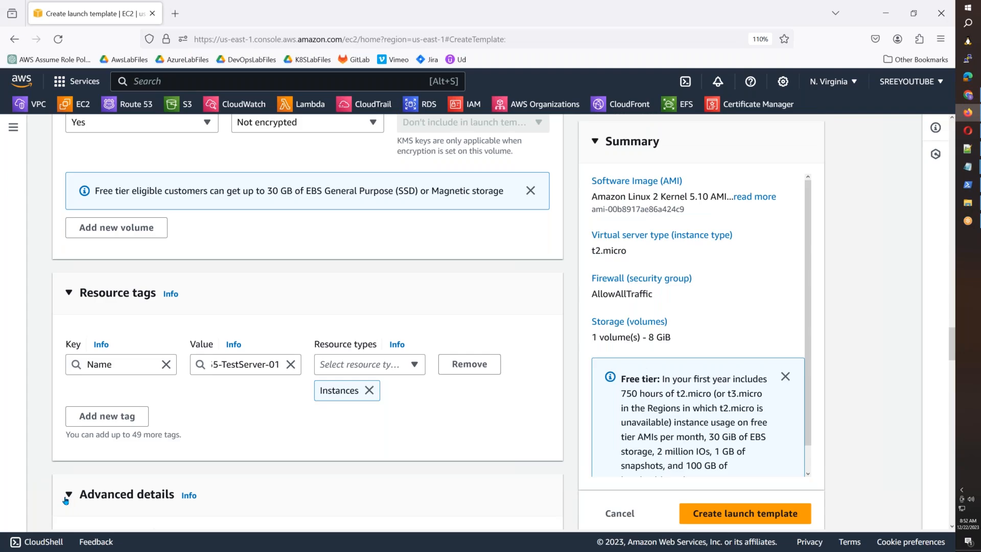
# Step: Enter '#!/bin/bash' and 'sudo mkdir /megastar' in the template's Advanced details user data
pyautogui.scroll(-10, 66, 500)
pyautogui.scroll(-10, 307, 322)
pyautogui.scroll(-4, 127, 322)
pyautogui.click(121, 287)
pyautogui.moveTo(97, 214); pyautogui.dragTo(72, 217)
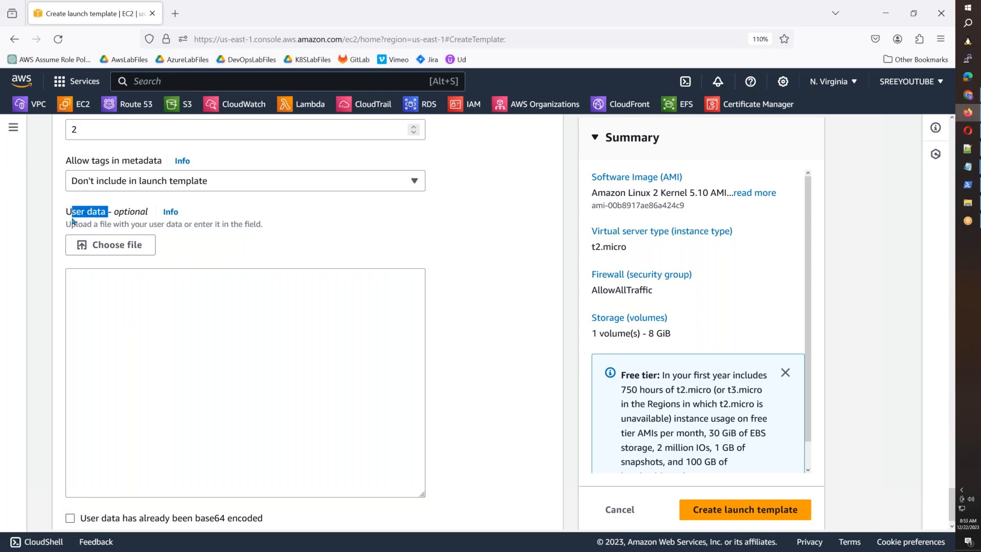
pyautogui.click(96, 295)
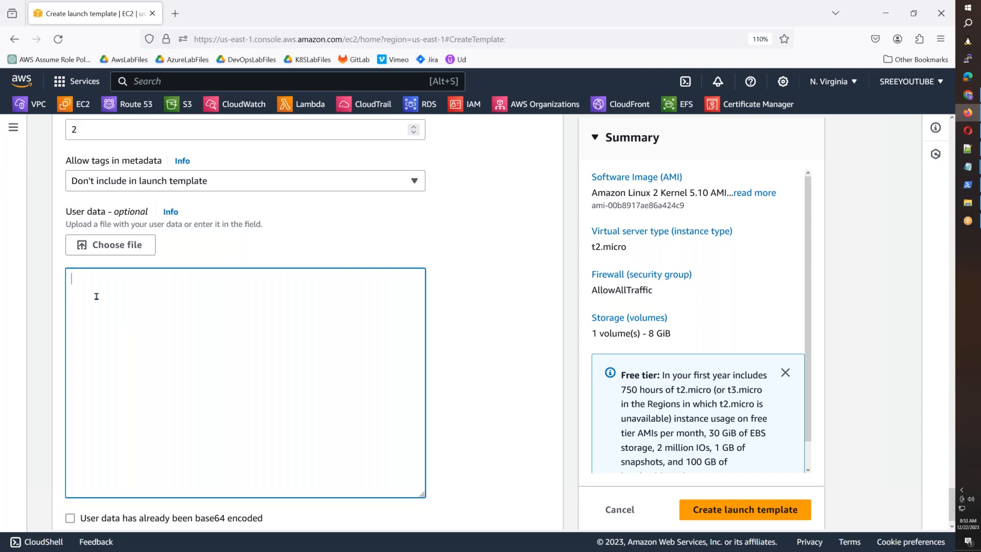
pyautogui.write('#!')
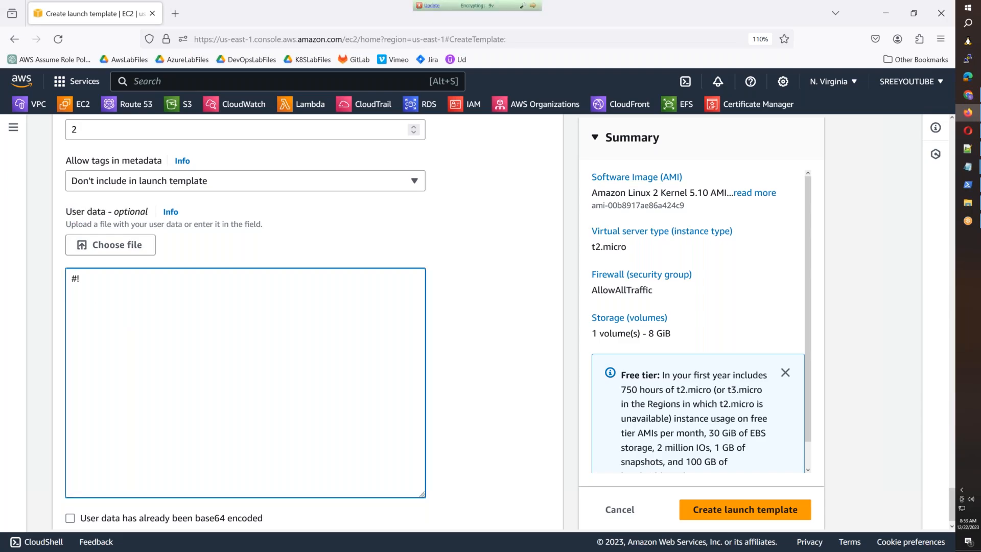
pyautogui.write('/bin/bash')
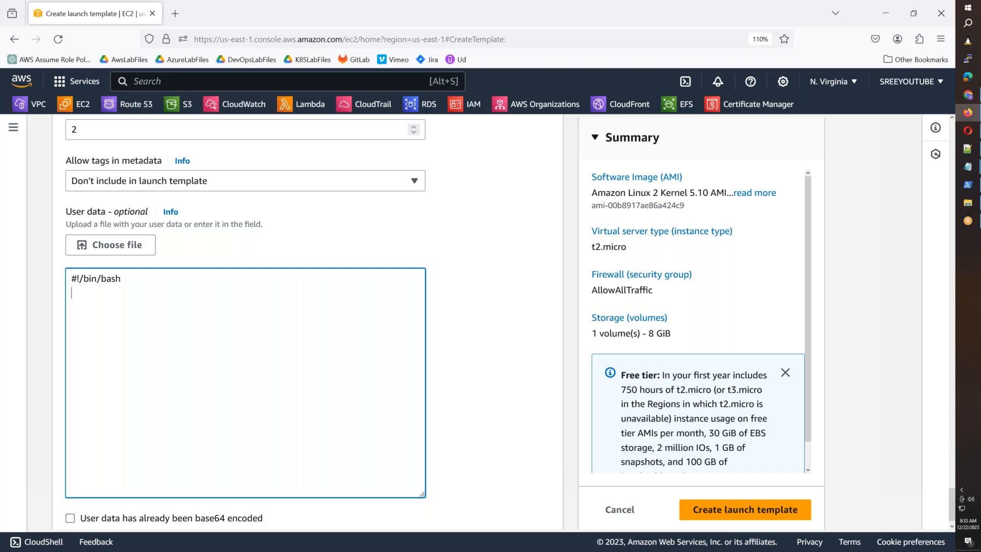
pyautogui.write('mkdi')
pyautogui.press('BackSpace')
pyautogui.press('BackSpace')
pyautogui.press('BackSpace')
pyautogui.press('BackSpace')
pyautogui.write('sudo ')
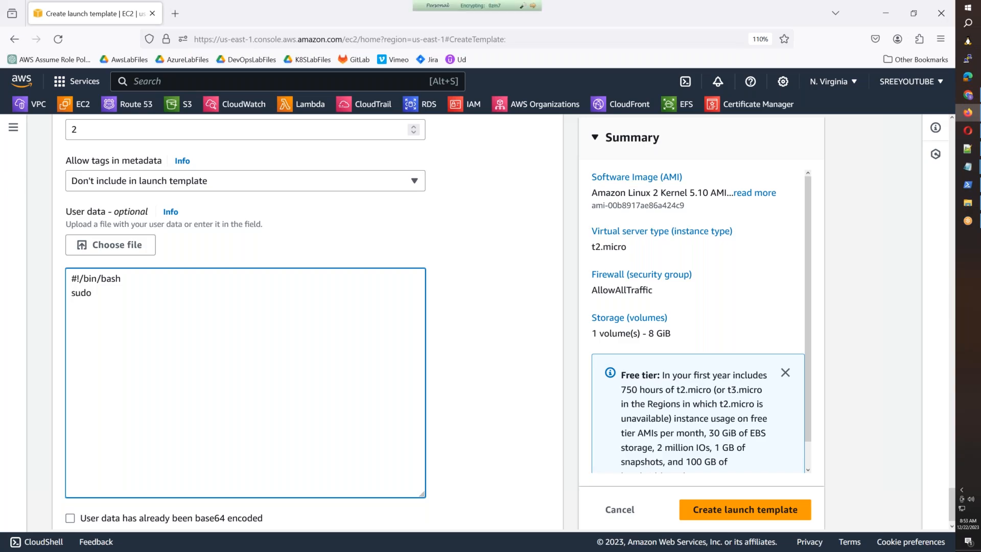
pyautogui.write('mkdi')
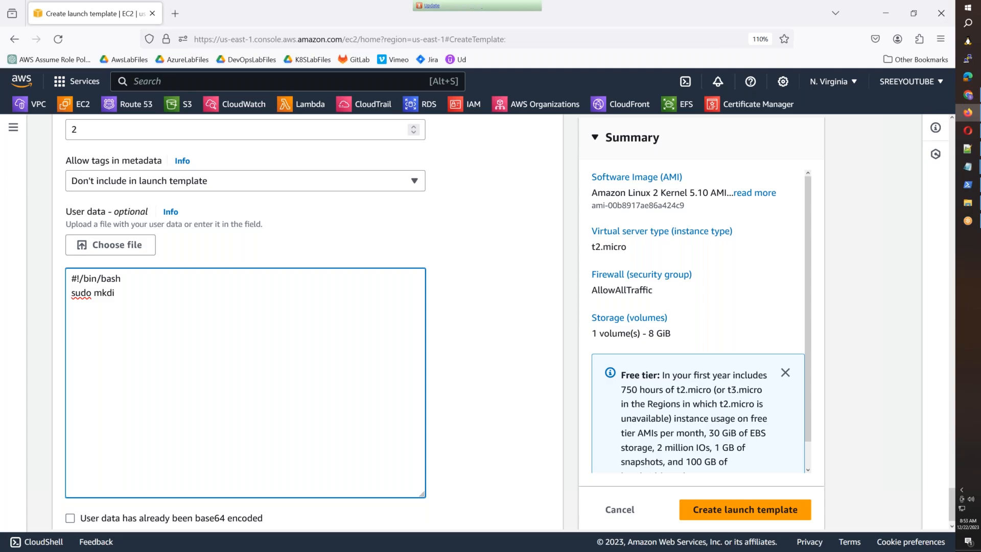
pyautogui.write('r /megasta')
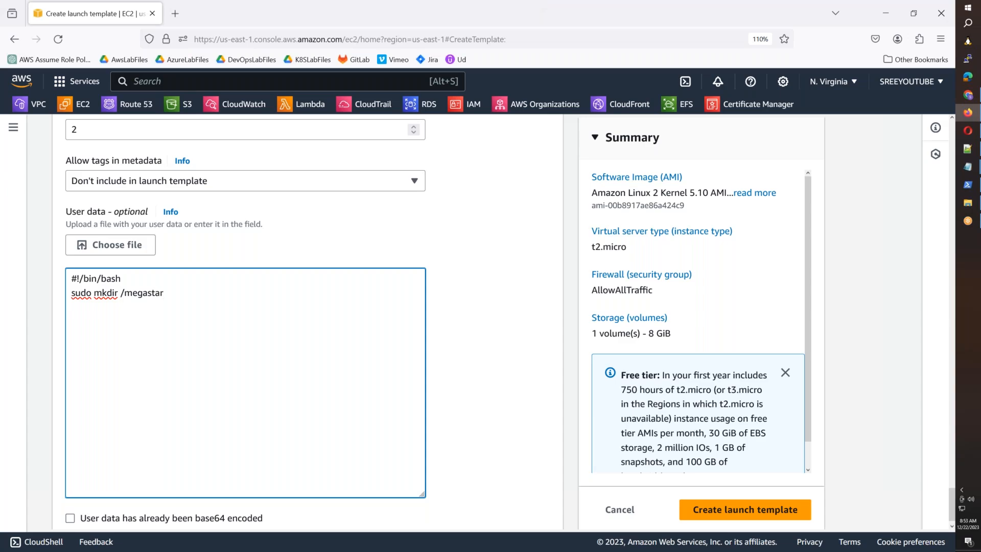
pyautogui.write('r')
pyautogui.press('Return')
pyautogui.press('Return')
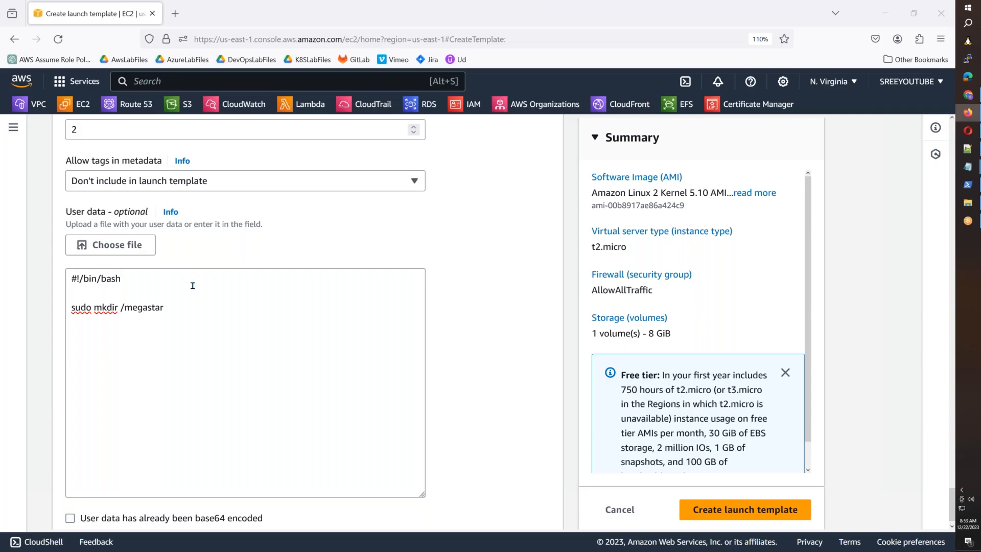
pyautogui.press('super+e')
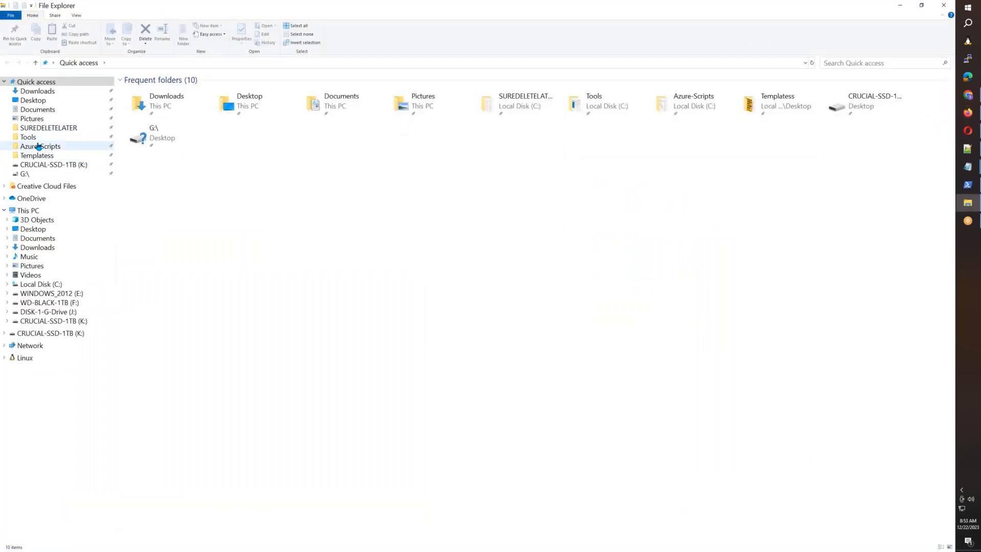
# Step: Open aws_amazon2_nginx_install.txt from Azure-Scripts in Notepad and select the yum update line
pyautogui.click(39, 146)
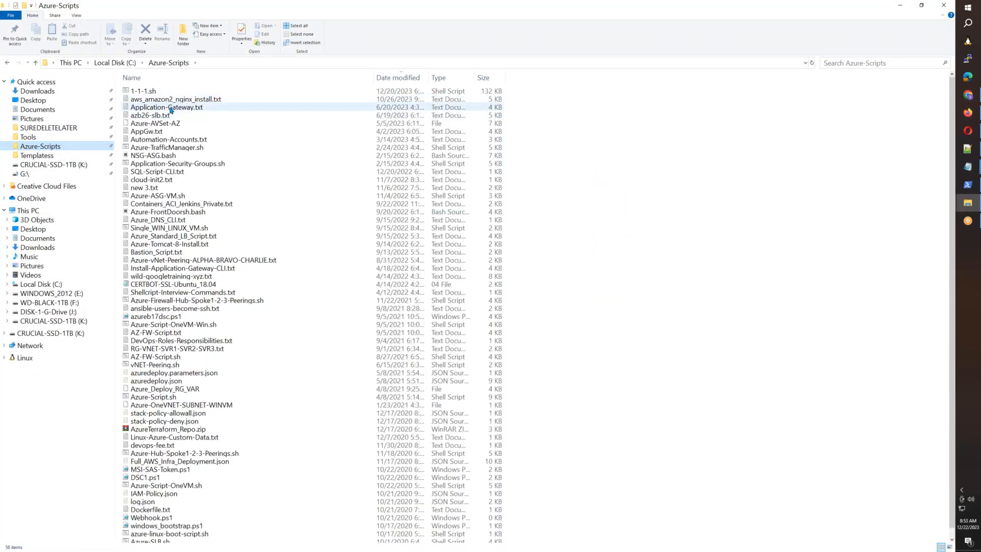
pyautogui.click(164, 99)
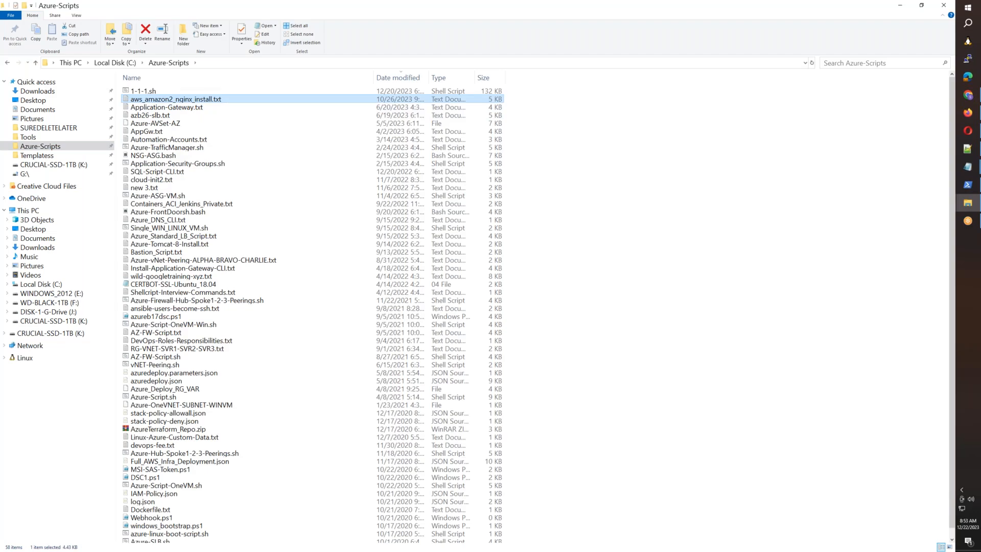
pyautogui.doubleClick(165, 100)
pyautogui.scroll(-2, 218, 154)
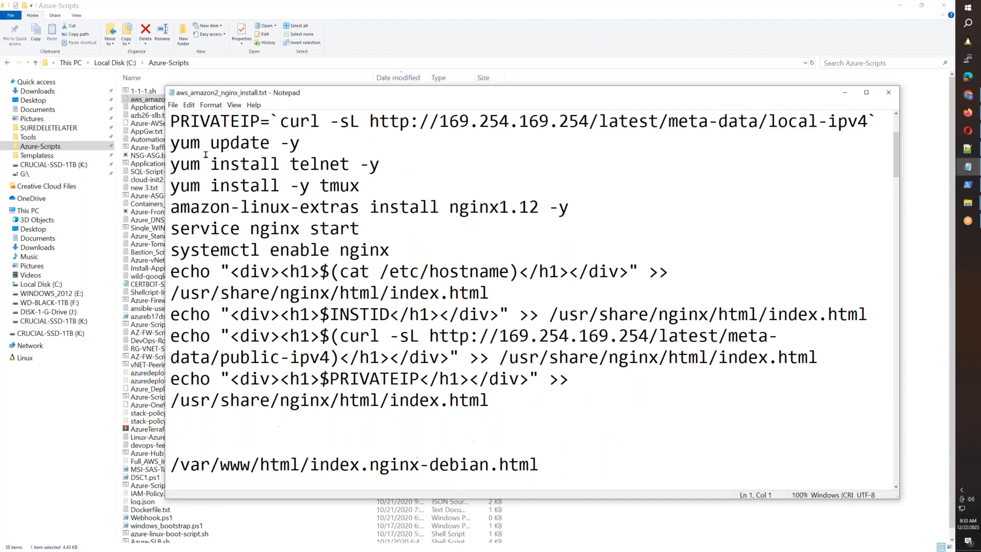
pyautogui.moveTo(170, 144); pyautogui.dragTo(301, 144)
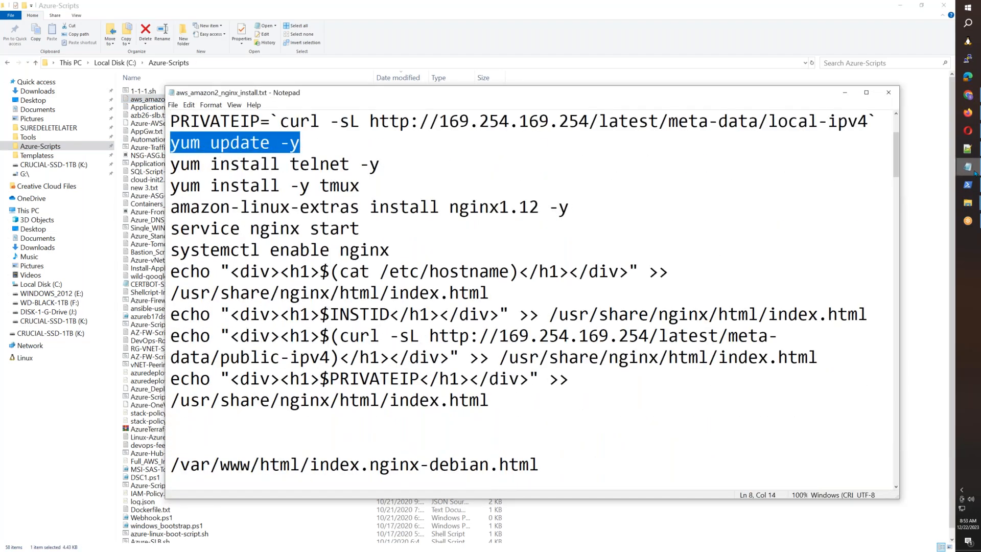
# Step: Return to the untitled Notepad task list and add a blank line below the tasks
pyautogui.moveTo(970, 170)
pyautogui.click(915, 217)
pyautogui.click(215, 96)
pyautogui.press('Return')
pyautogui.press('Return')
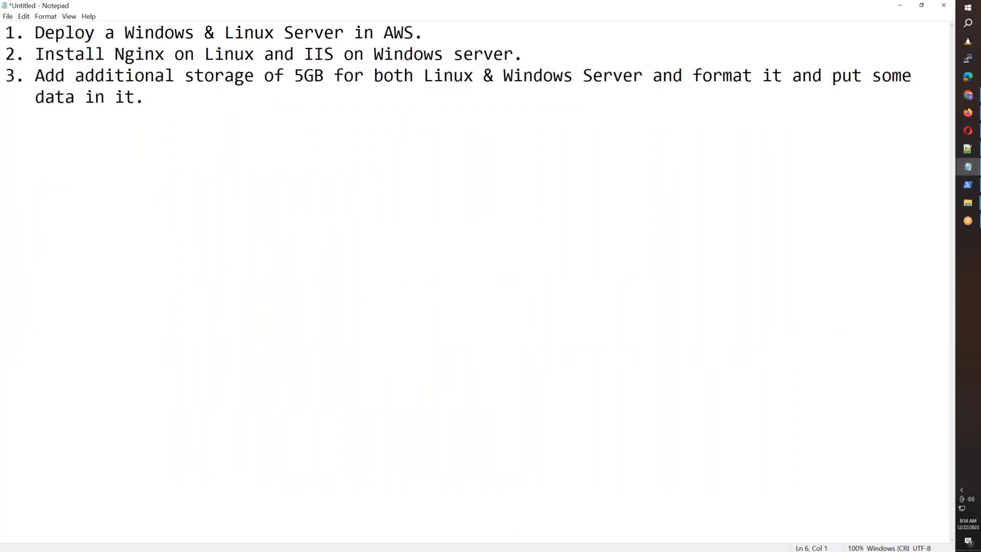
# Step: Add 'yum update -y' and the amazon-linux-extras nginx1.12 install line to the notes
pyautogui.write('yum update -y')
pyautogui.hotkey('alt', 'Tab')
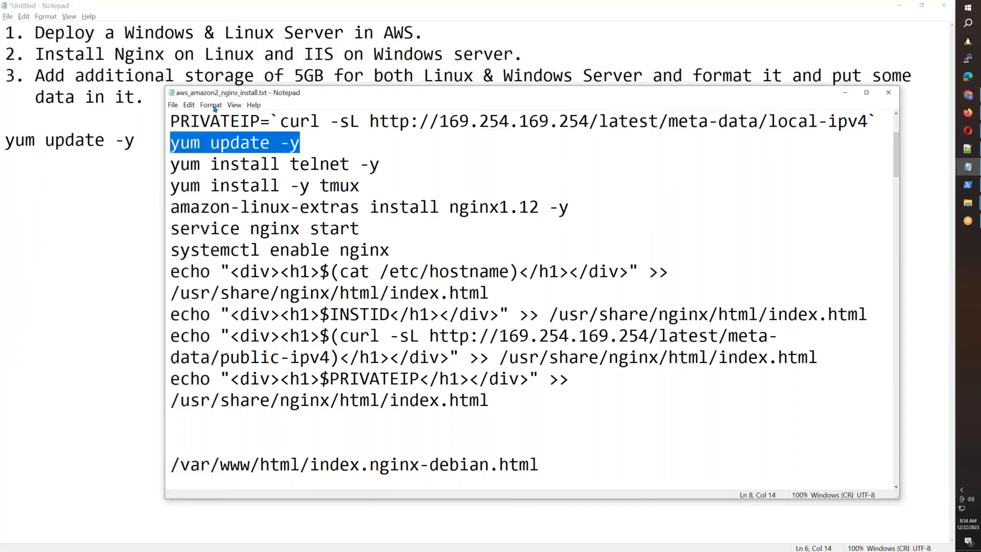
pyautogui.moveTo(569, 207); pyautogui.dragTo(167, 209)
pyautogui.hotkey('ctrl', 'c')
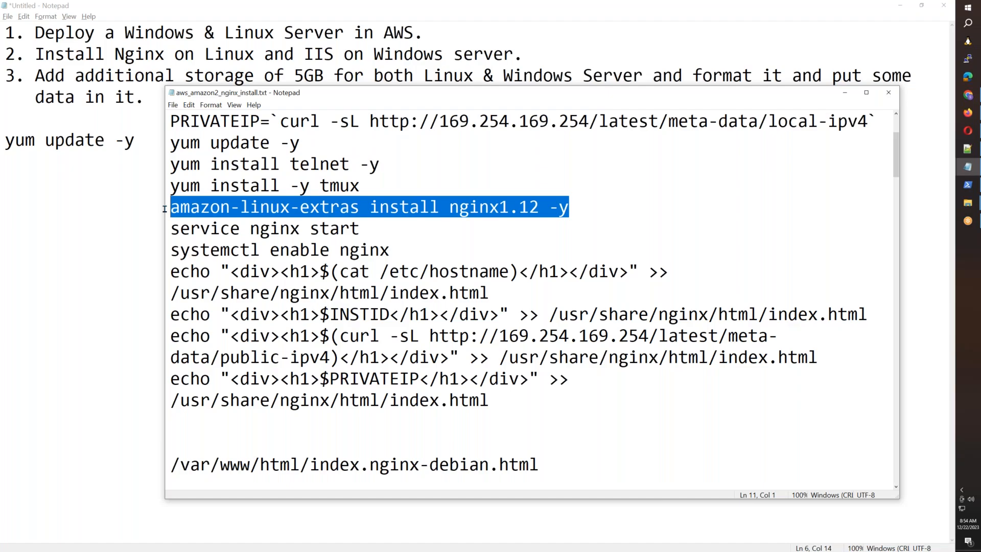
pyautogui.hotkey('alt', 'Tab')
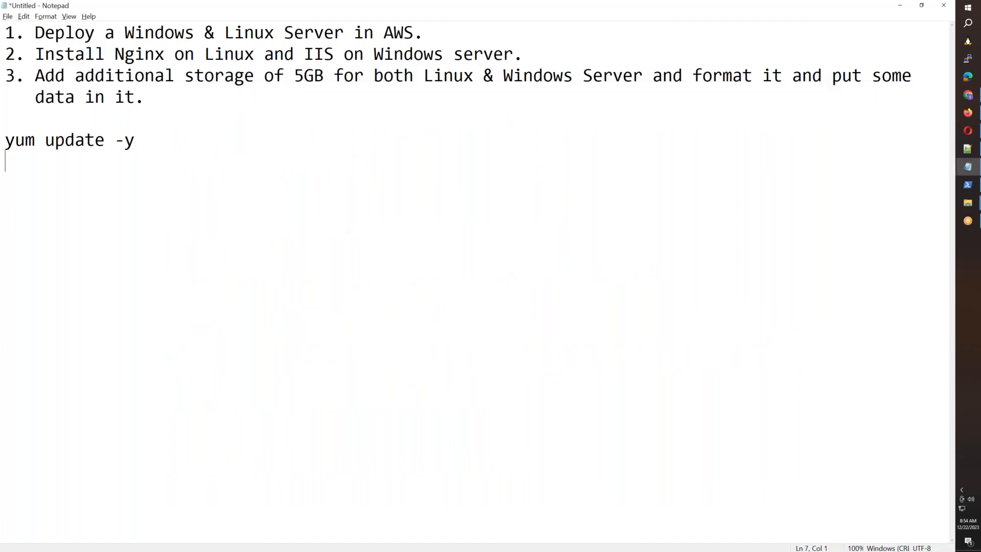
pyautogui.hotkey('ctrl', 'v')
pyautogui.press('Return')
# Step: Copy the nginx service start/enable lines and the hostname echo into index.html line into the notes
pyautogui.hotkey('alt', 'Tab')
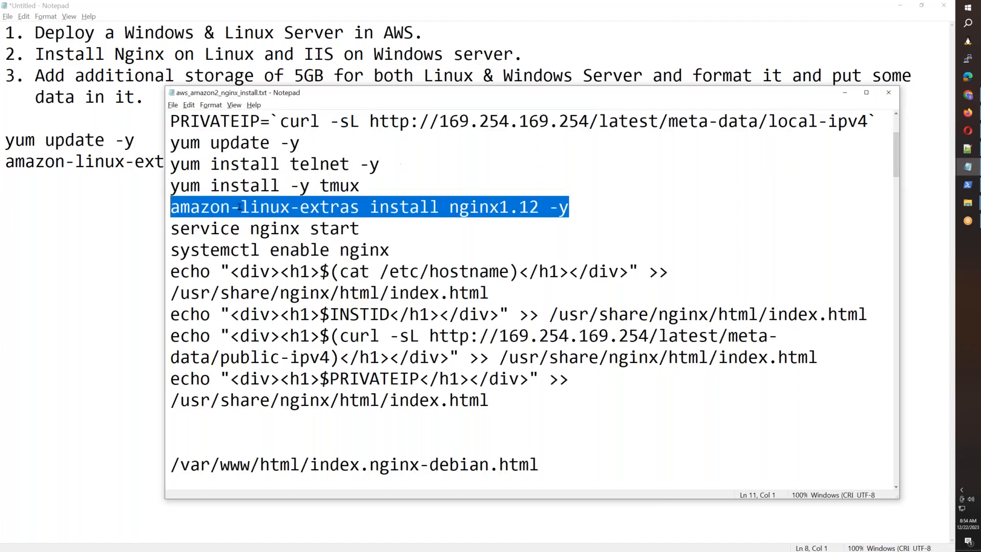
pyautogui.moveTo(392, 250); pyautogui.dragTo(159, 231)
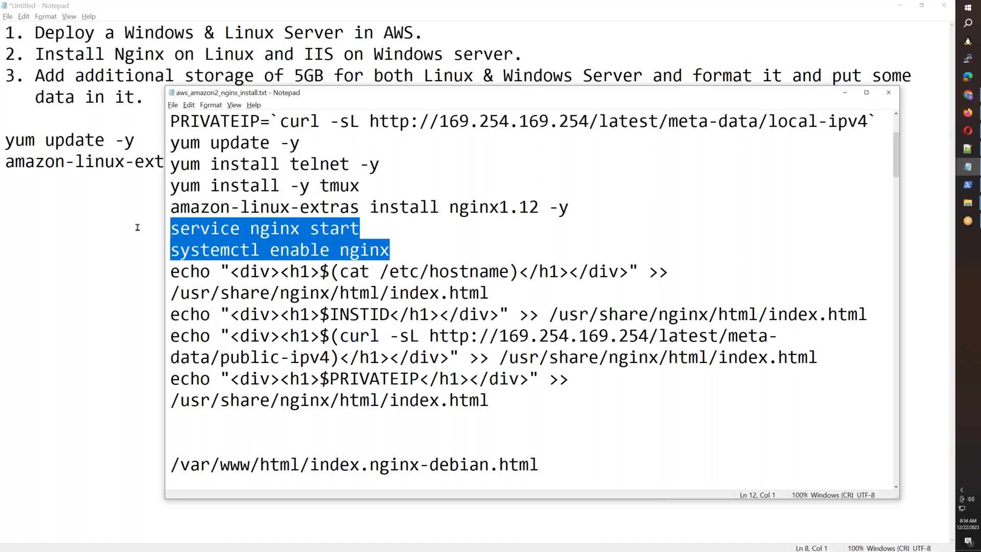
pyautogui.hotkey('ctrl', 'c')
pyautogui.hotkey('alt', 'Tab')
pyautogui.hotkey('ctrl', 'v')
pyautogui.press('Return')
pyautogui.hotkey('alt', 'Tab')
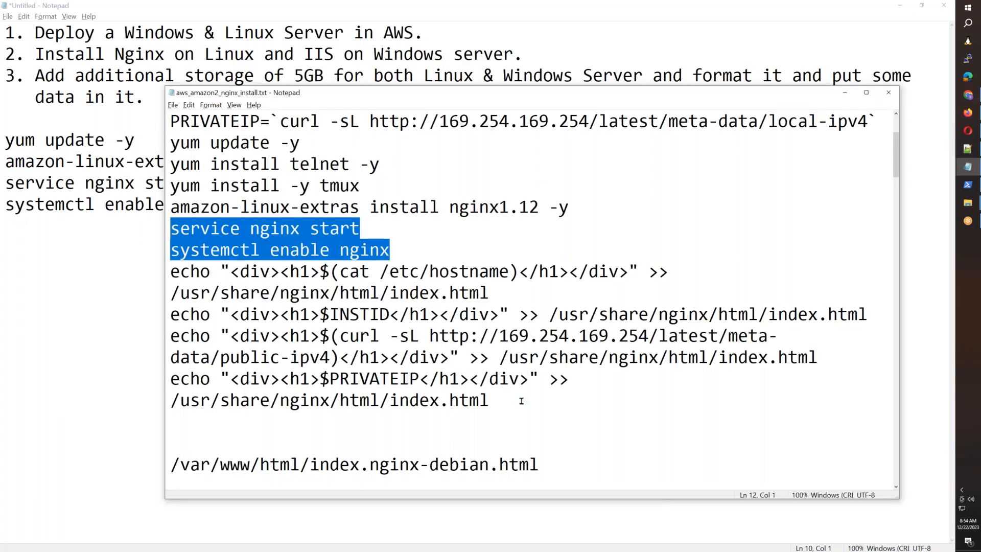
pyautogui.moveTo(521, 399); pyautogui.dragTo(164, 394)
pyautogui.moveTo(505, 292); pyautogui.dragTo(140, 278)
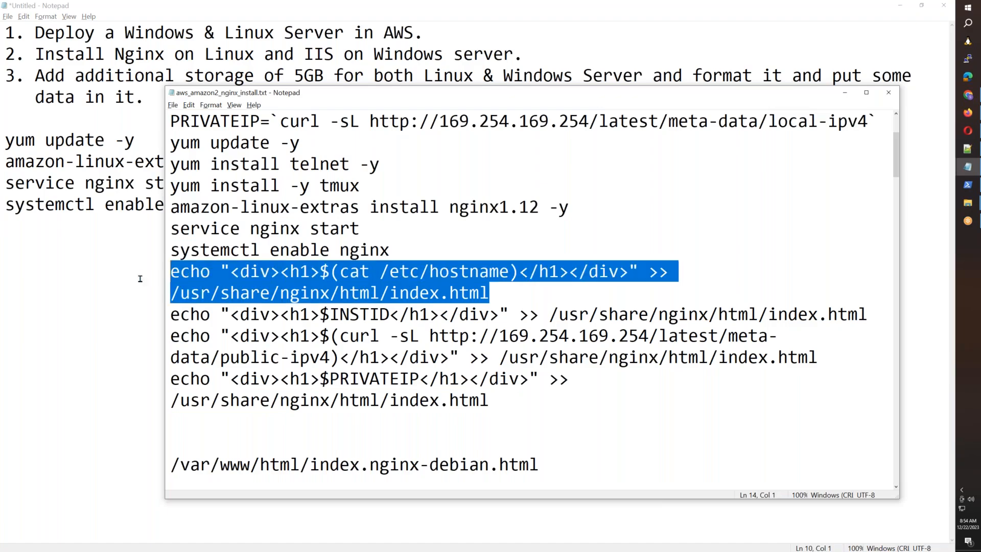
pyautogui.hotkey('ctrl', 'c')
pyautogui.hotkey('alt', 'Tab')
pyautogui.hotkey('ctrl', 'v')
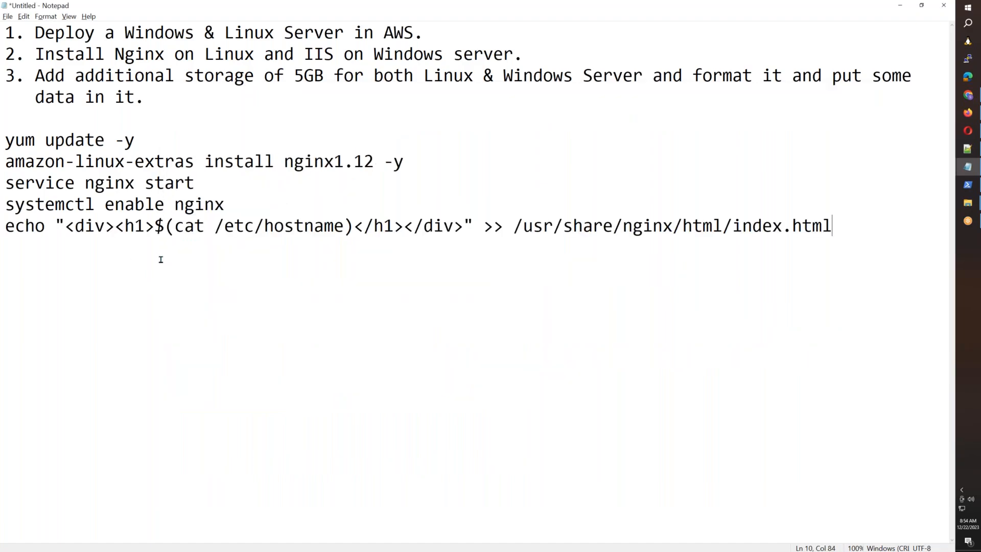
# Step: Highlight each of the five nginx commands in turn to explain them, then select all five
pyautogui.moveTo(150, 148); pyautogui.dragTo(1, 139)
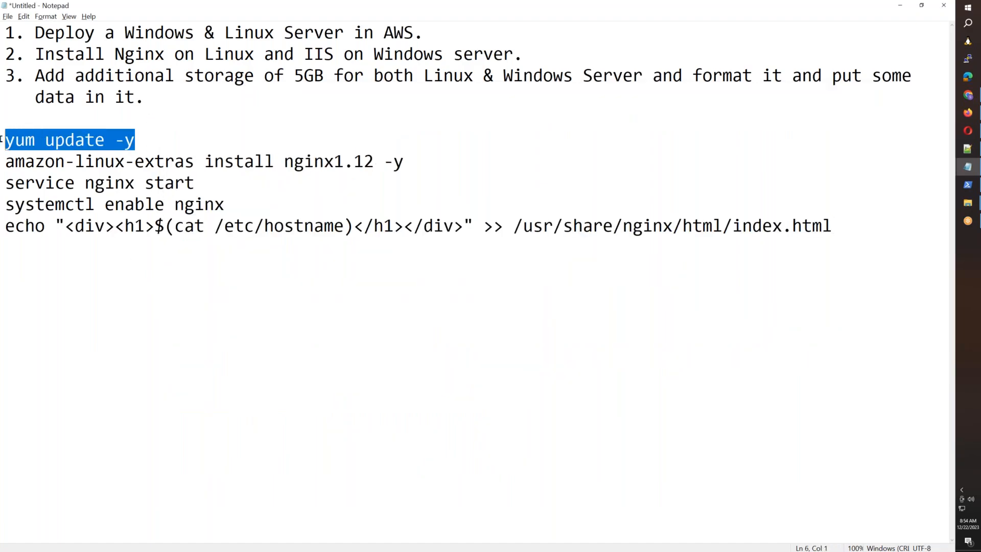
pyautogui.moveTo(412, 163); pyautogui.dragTo(1, 162)
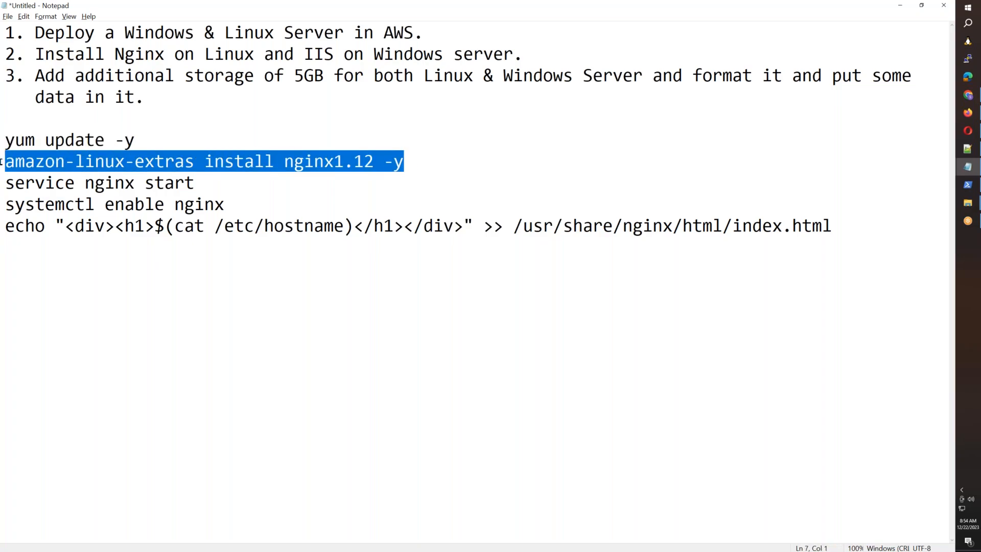
pyautogui.moveTo(204, 188); pyautogui.dragTo(2, 184)
pyautogui.moveTo(229, 206); pyautogui.dragTo(2, 200)
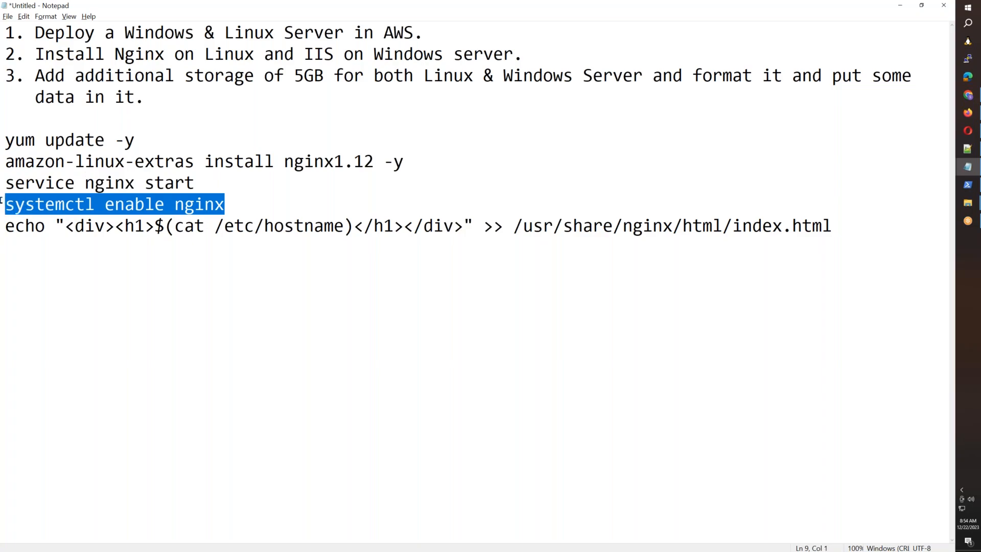
pyautogui.moveTo(226, 210); pyautogui.dragTo(165, 226)
pyautogui.click(194, 229)
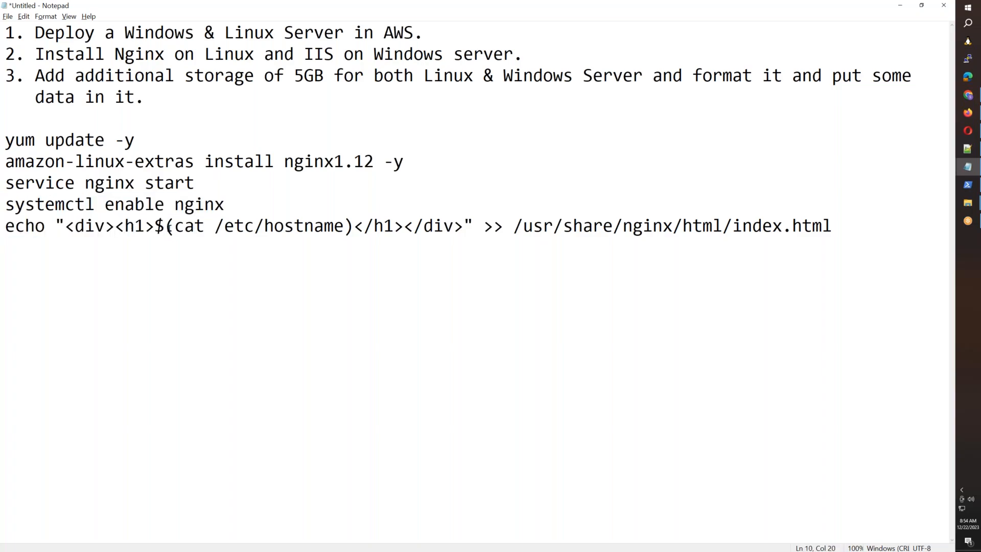
pyautogui.moveTo(354, 228); pyautogui.dragTo(159, 228)
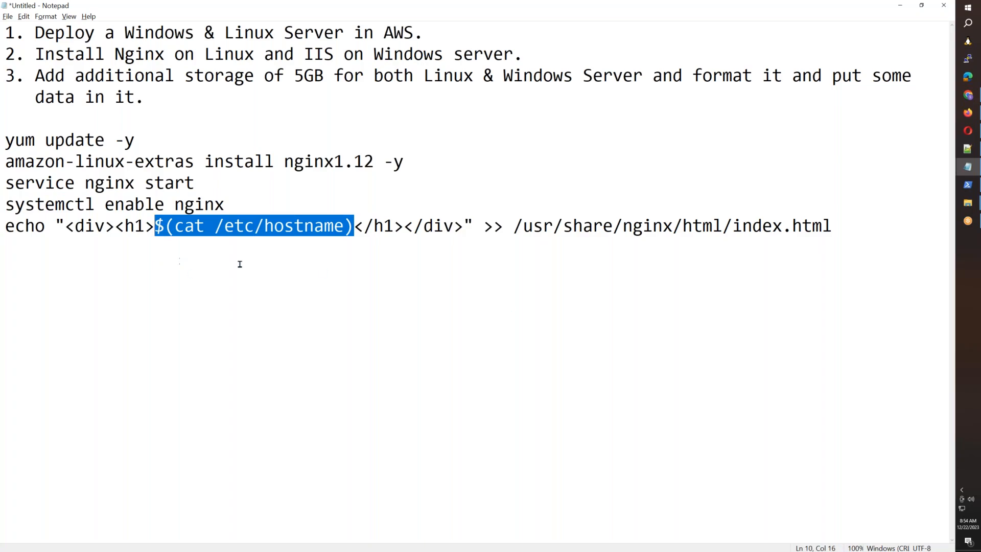
pyautogui.click(226, 249)
pyautogui.moveTo(215, 228); pyautogui.dragTo(343, 229)
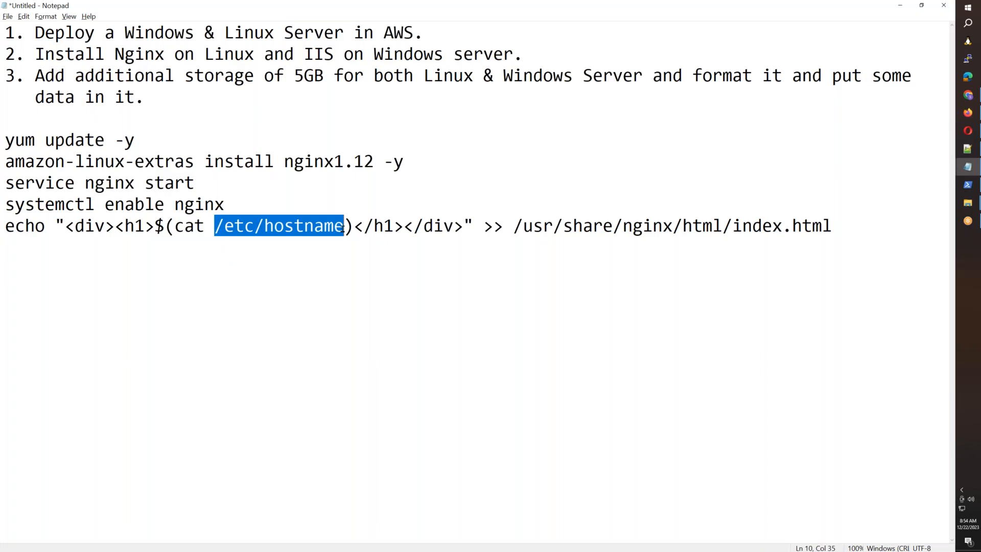
pyautogui.click(884, 226)
pyautogui.moveTo(884, 226); pyautogui.dragTo(1, 147)
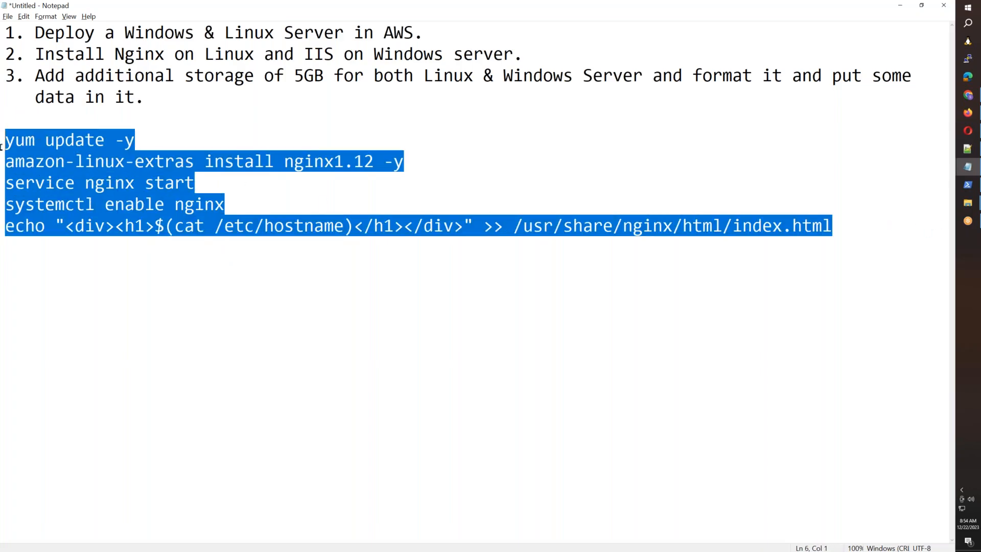
pyautogui.click(802, 12)
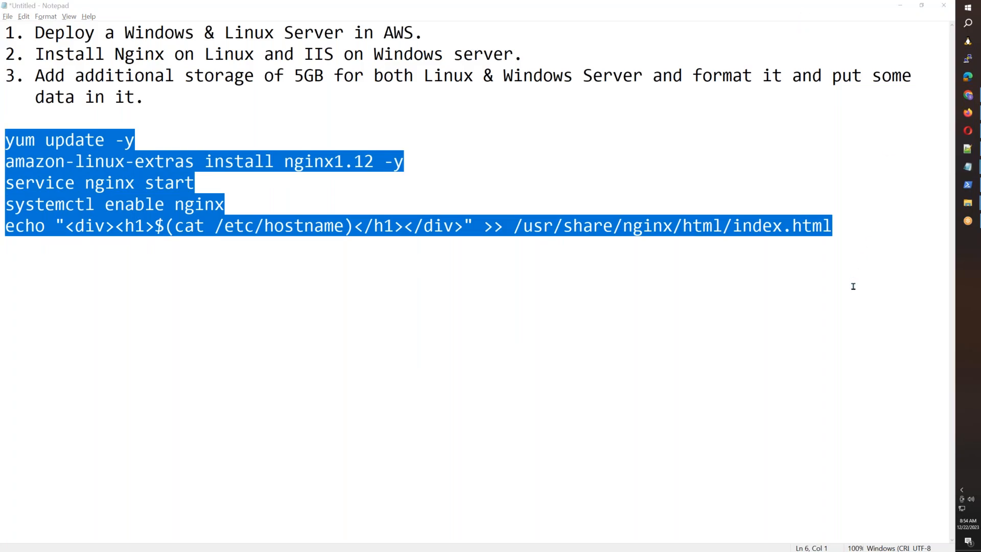
pyautogui.click(967, 96)
# Step: Paste the nginx commands below #!/bin/bash in user data and create the AWS-B55-Amazon-Linux-2 template
pyautogui.click(967, 112)
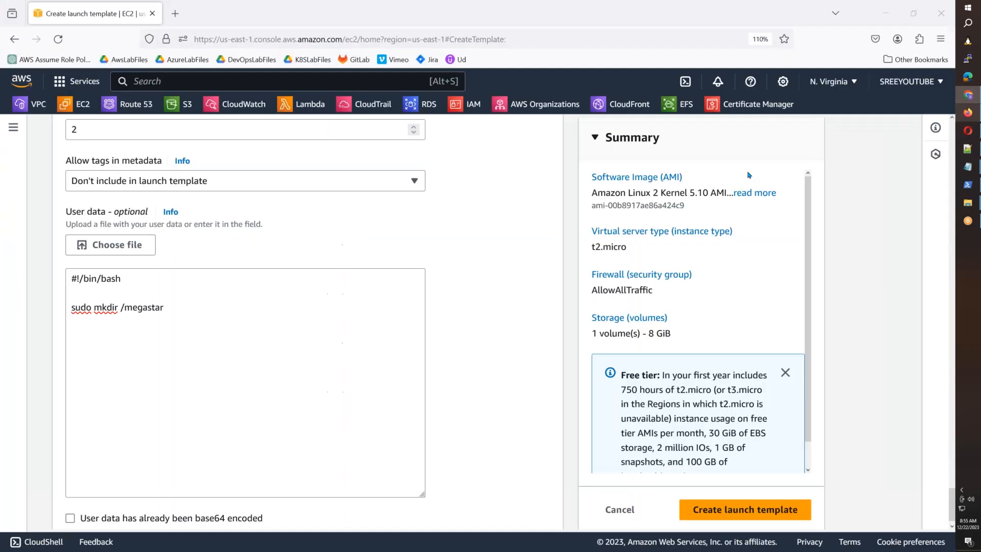
pyautogui.click(176, 308)
pyautogui.click(124, 292)
pyautogui.hotkey('ctrl', 'v')
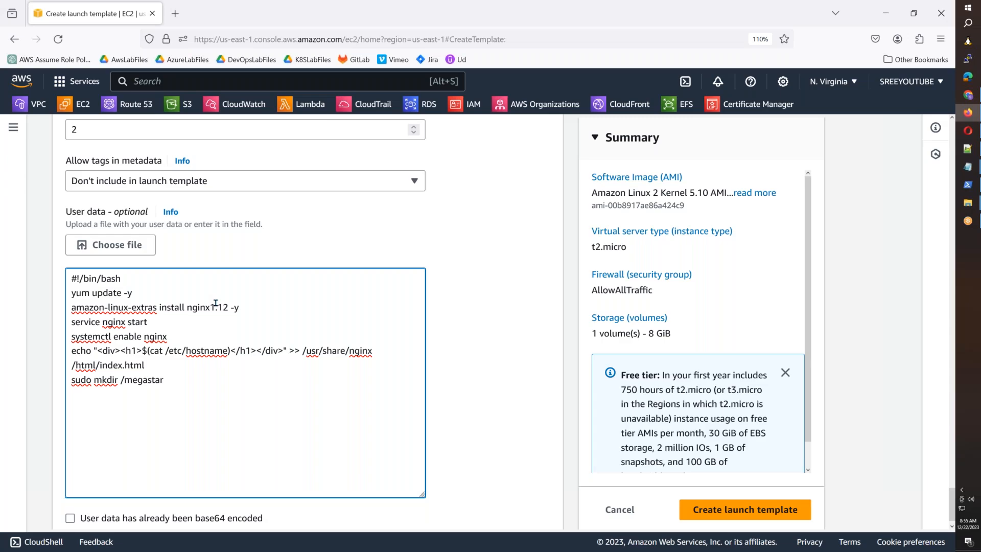
pyautogui.moveTo(168, 380); pyautogui.dragTo(61, 386)
pyautogui.click(193, 432)
pyautogui.click(726, 513)
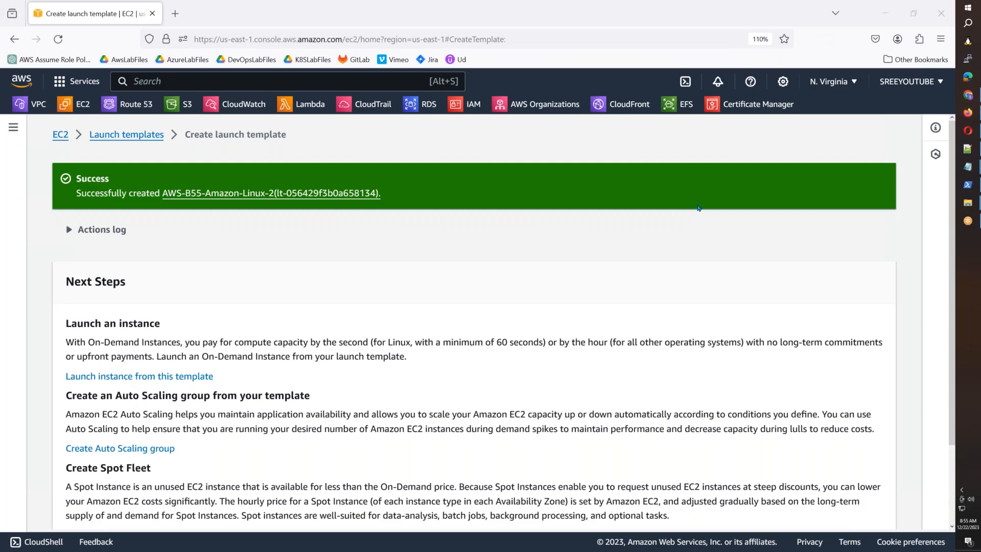
# Step: List launch templates newest first and launch an instance from AWS-B55-Amazon-Linux-2
pyautogui.scroll(-4, 699, 208)
pyautogui.click(821, 507)
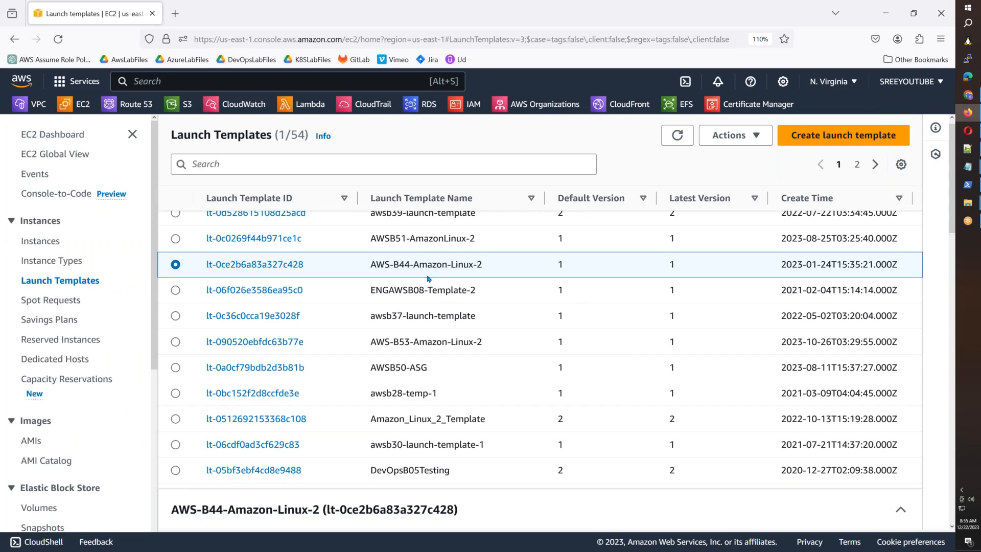
pyautogui.click(848, 205)
pyautogui.click(849, 204)
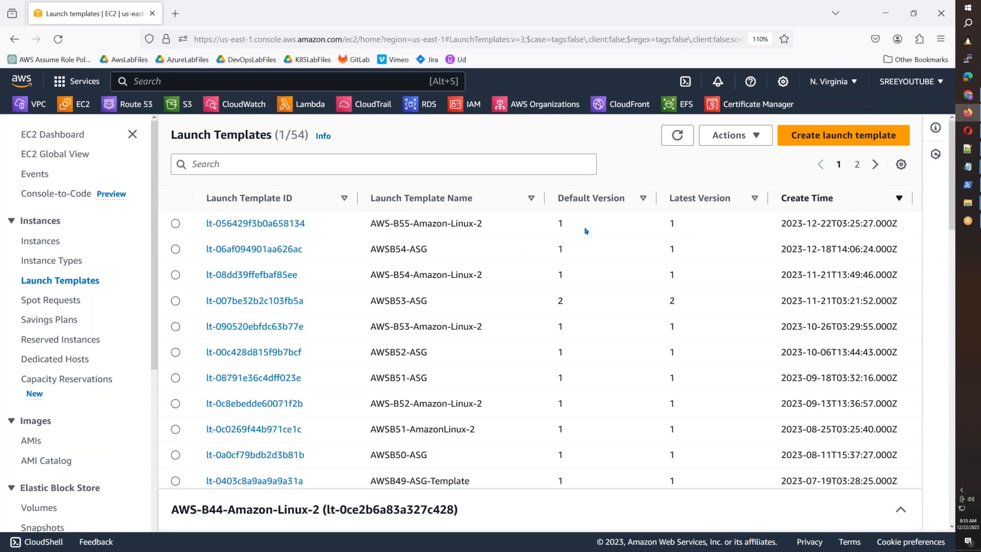
pyautogui.click(192, 226)
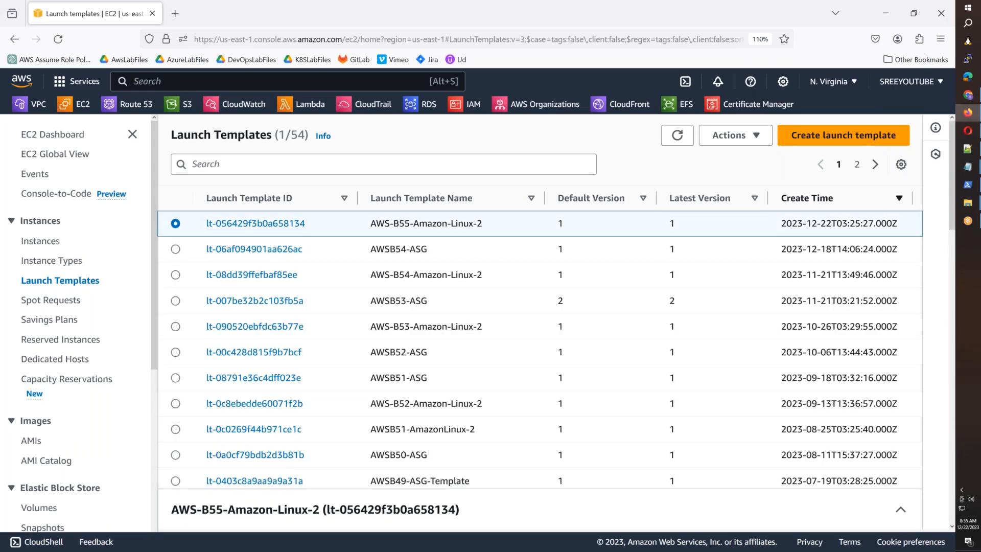
pyautogui.click(767, 143)
pyautogui.click(767, 154)
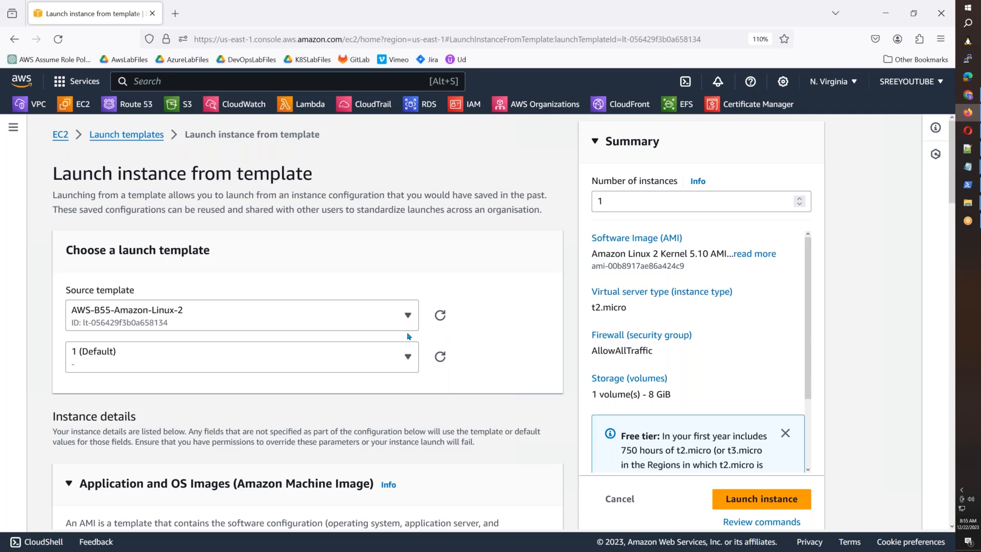
# Step: Set the IAM instance profile to admin_role_office and launch the instance
pyautogui.scroll(-8, 409, 336)
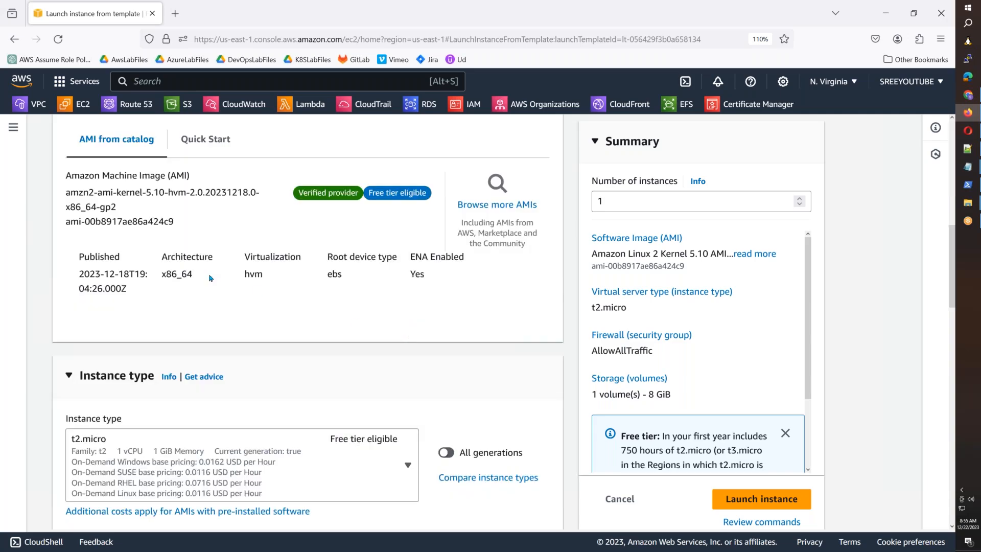
pyautogui.scroll(-10, 211, 278)
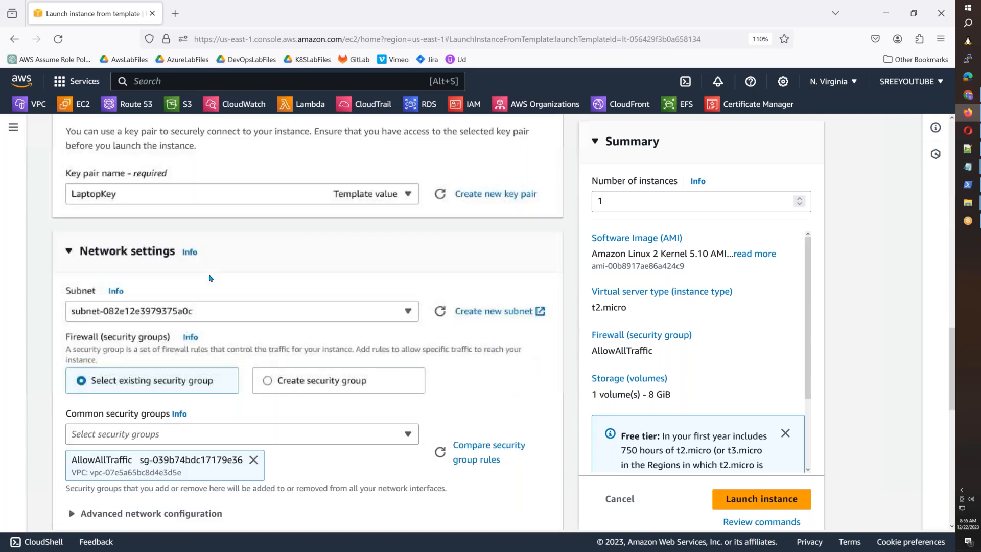
pyautogui.scroll(-10, 211, 278)
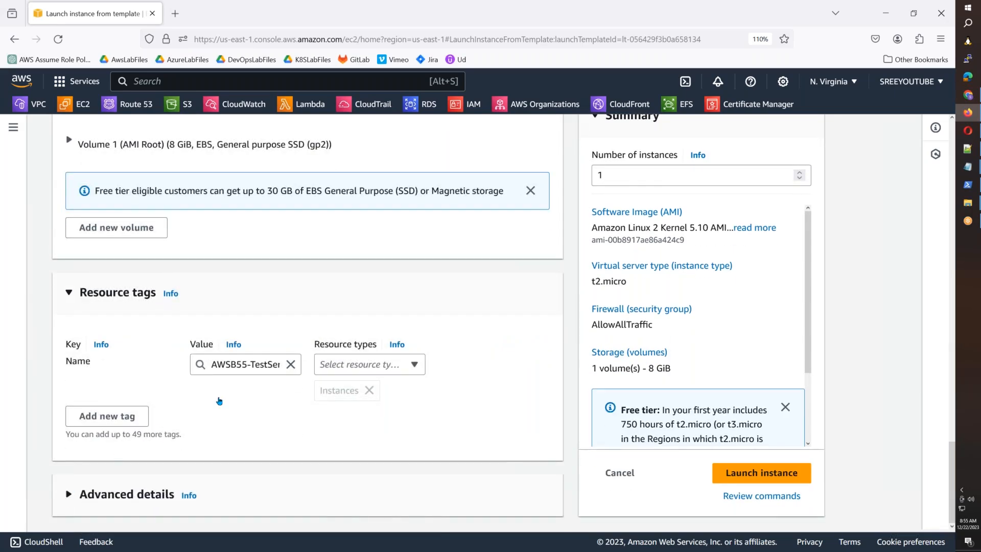
pyautogui.click(127, 494)
pyautogui.scroll(-15, 128, 494)
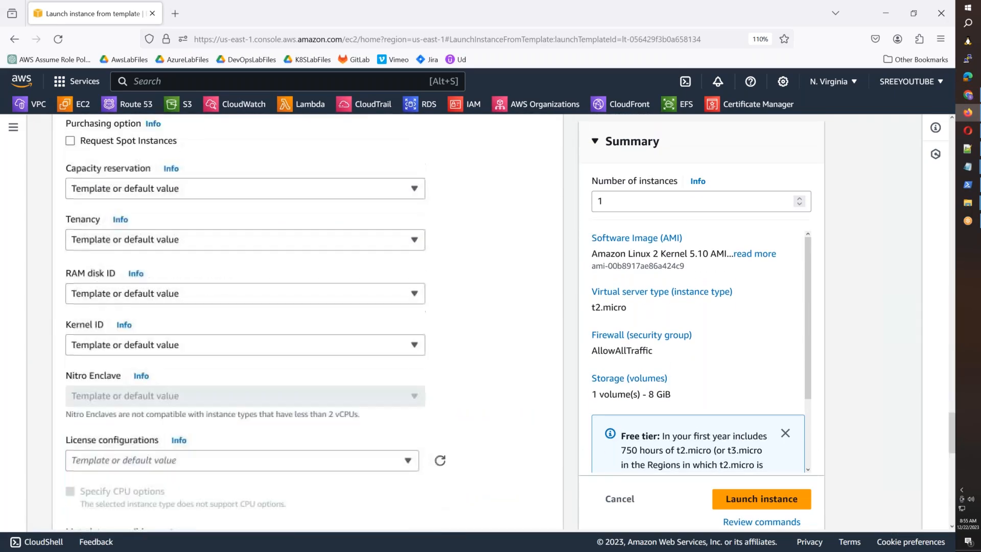
pyautogui.scroll(-10, 221, 387)
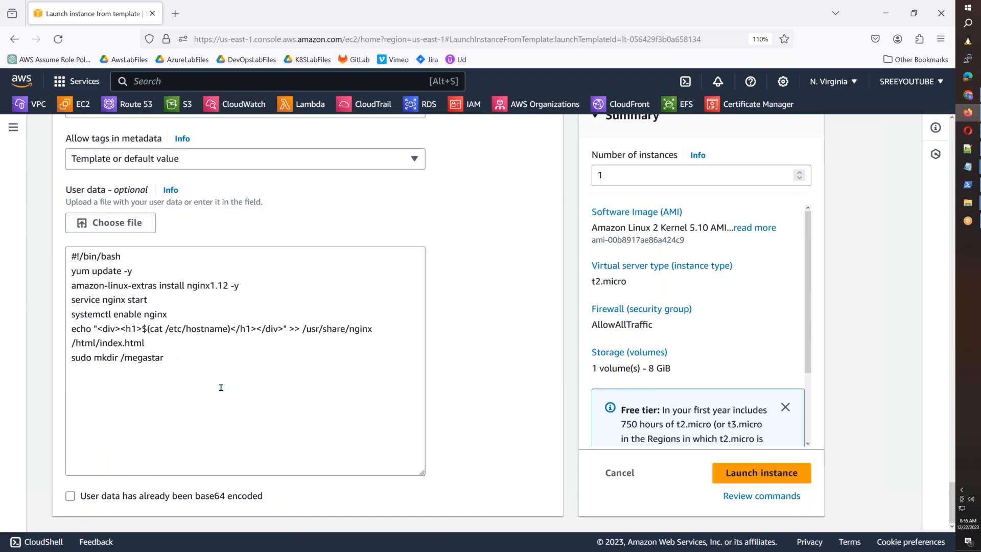
pyautogui.scroll(20, 221, 387)
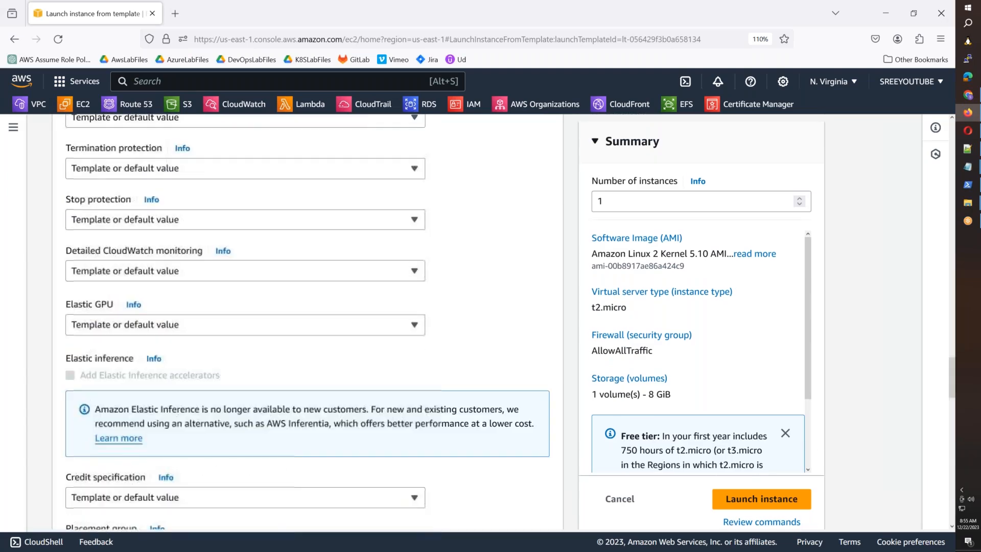
pyautogui.click(181, 249)
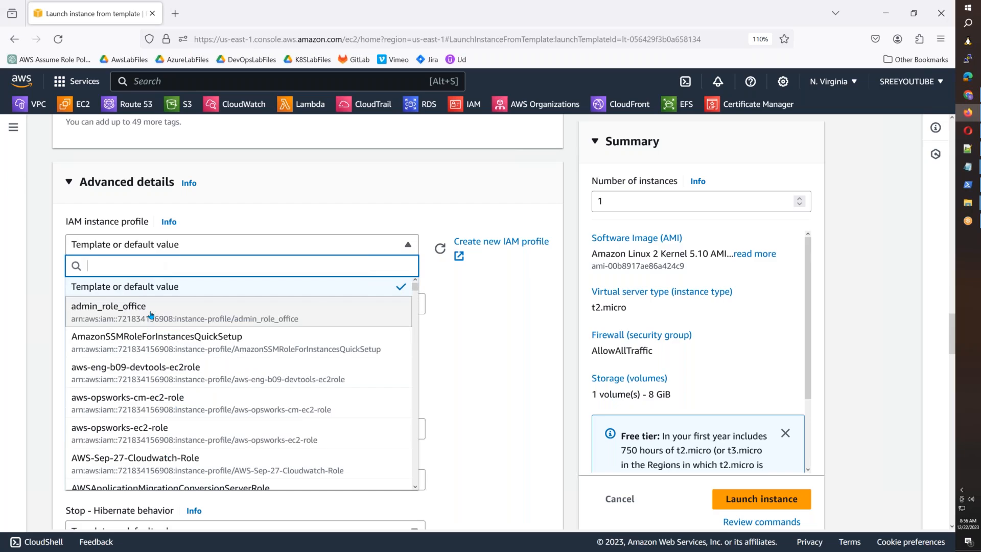
pyautogui.click(294, 307)
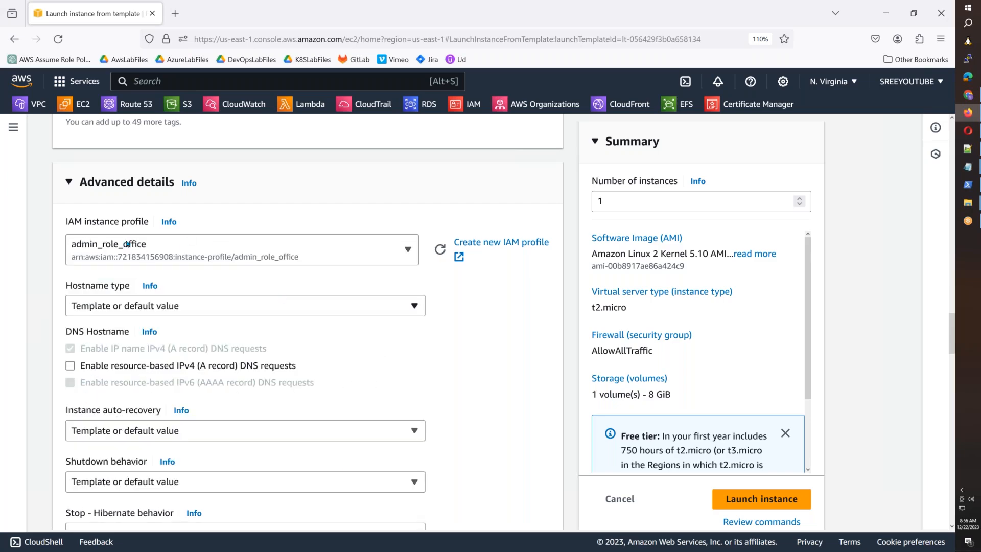
pyautogui.click(745, 507)
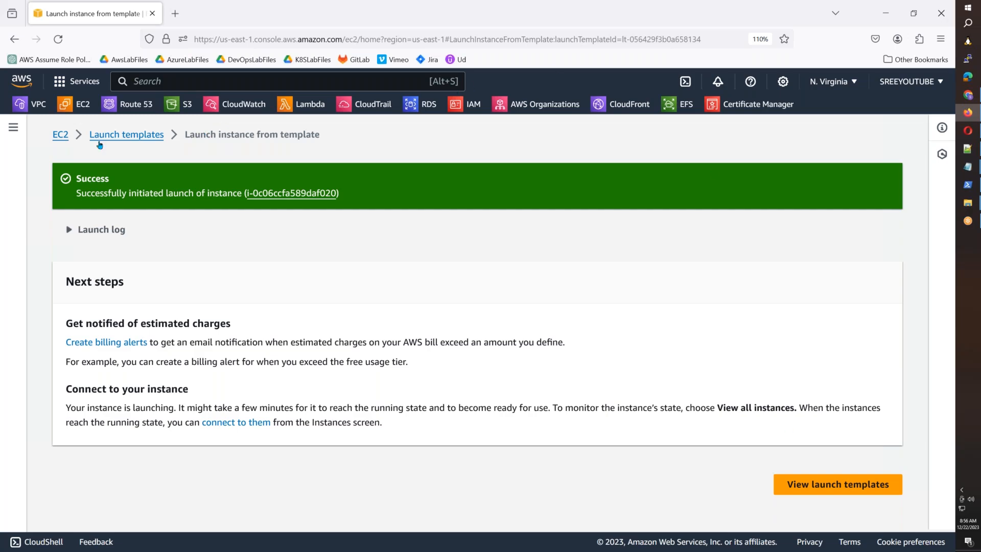
pyautogui.click(61, 135)
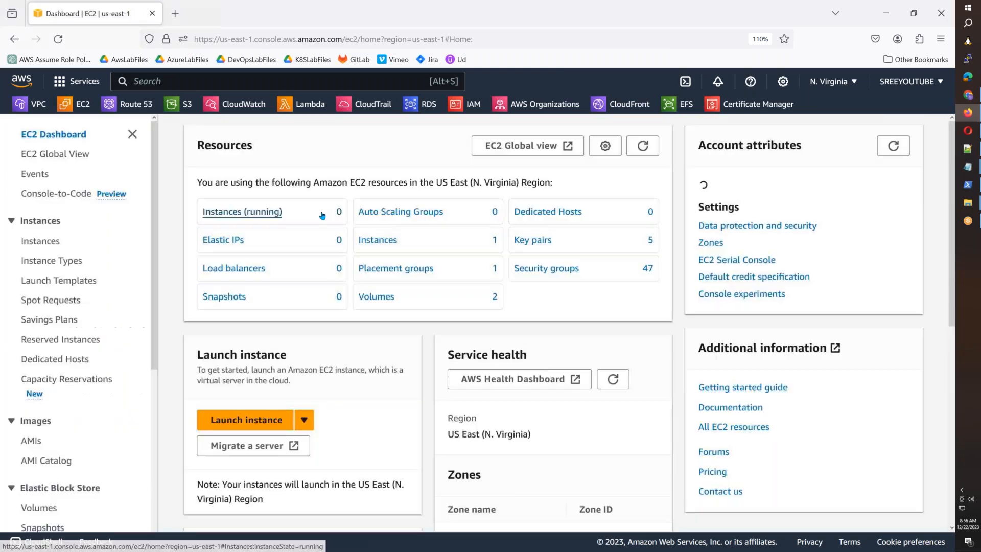
# Step: Select the WindowsServer instance in the Instances list and bring up its Connect options
pyautogui.click(30, 242)
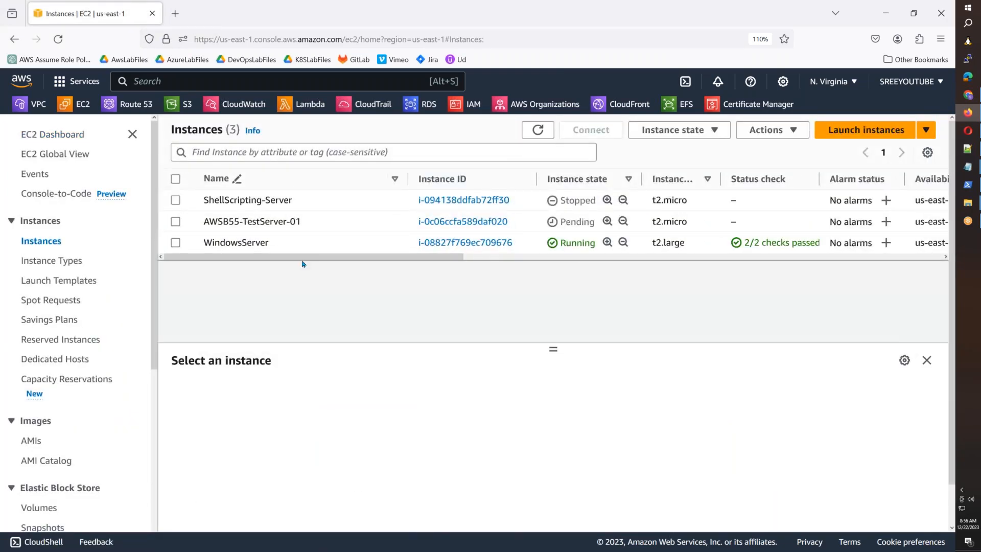
pyautogui.click(533, 247)
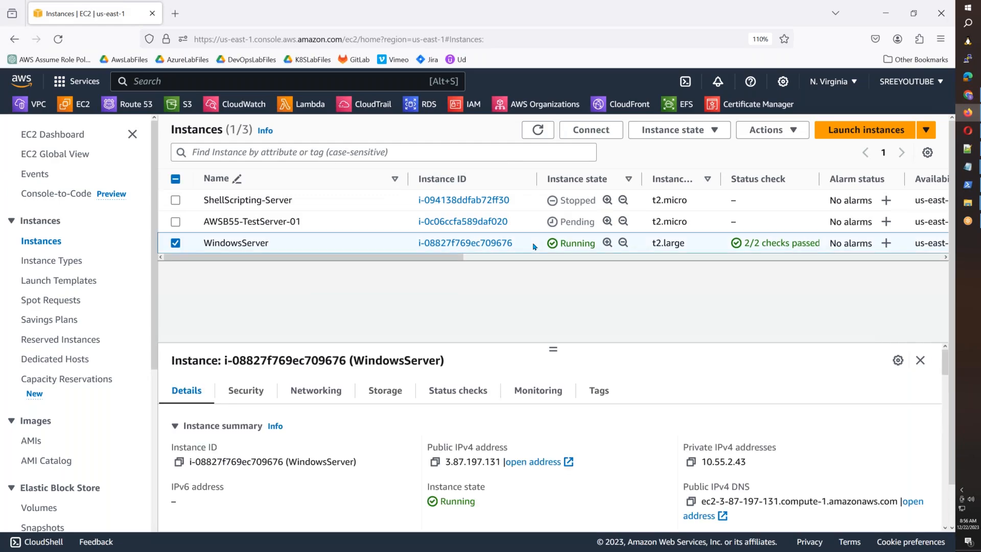
pyautogui.click(598, 131)
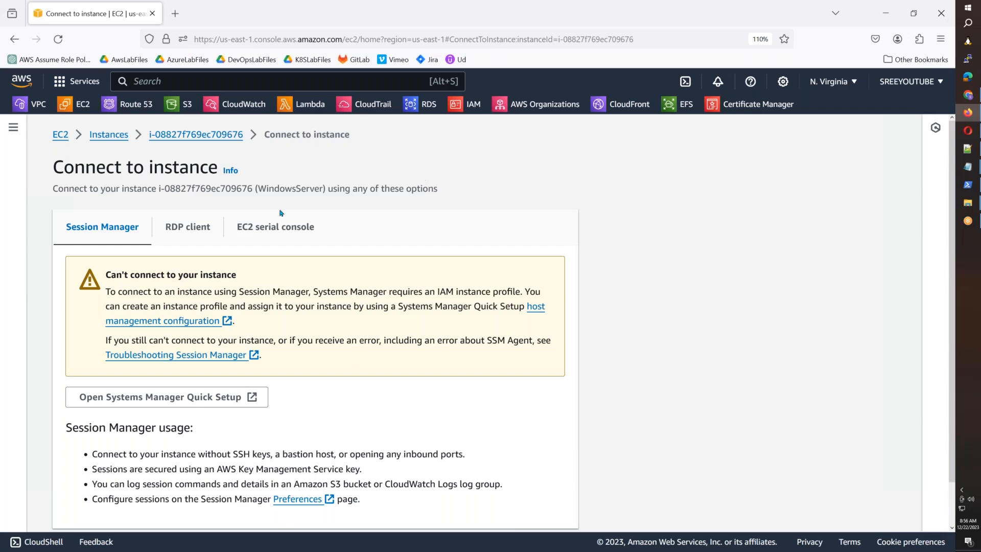
# Step: Upload C:\LaptopKey.pem on the RDP client tab and decrypt the Administrator password
pyautogui.click(192, 230)
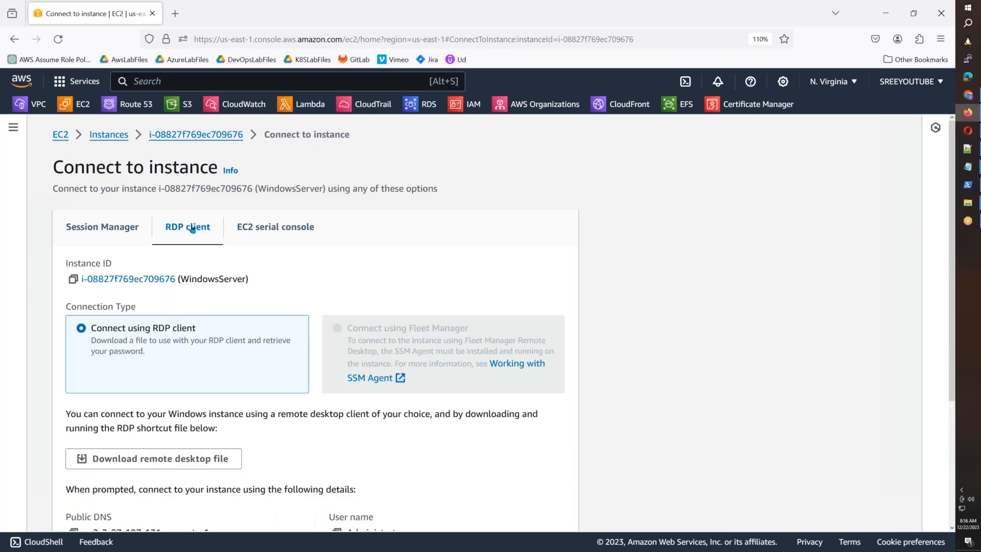
pyautogui.scroll(-5, 192, 230)
pyautogui.click(171, 397)
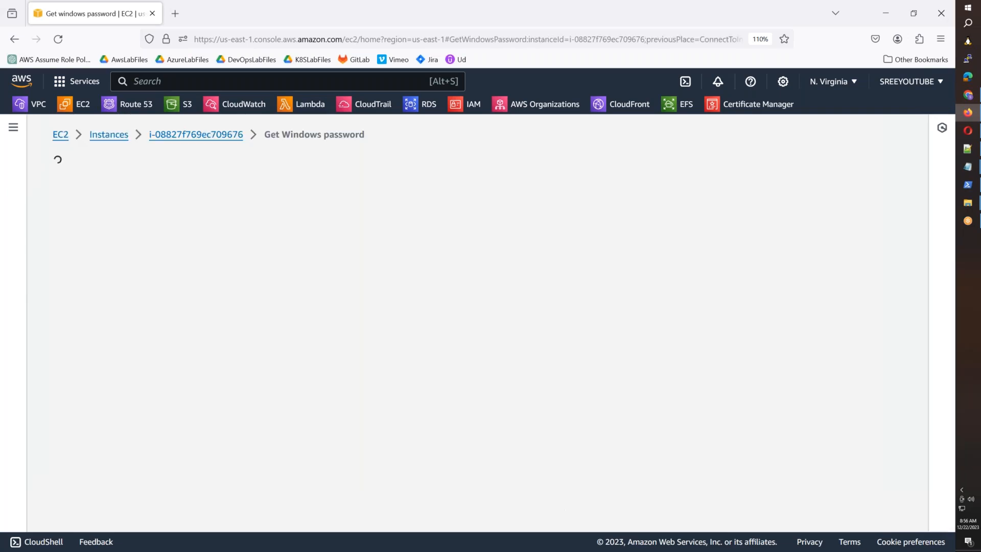
pyautogui.click(166, 347)
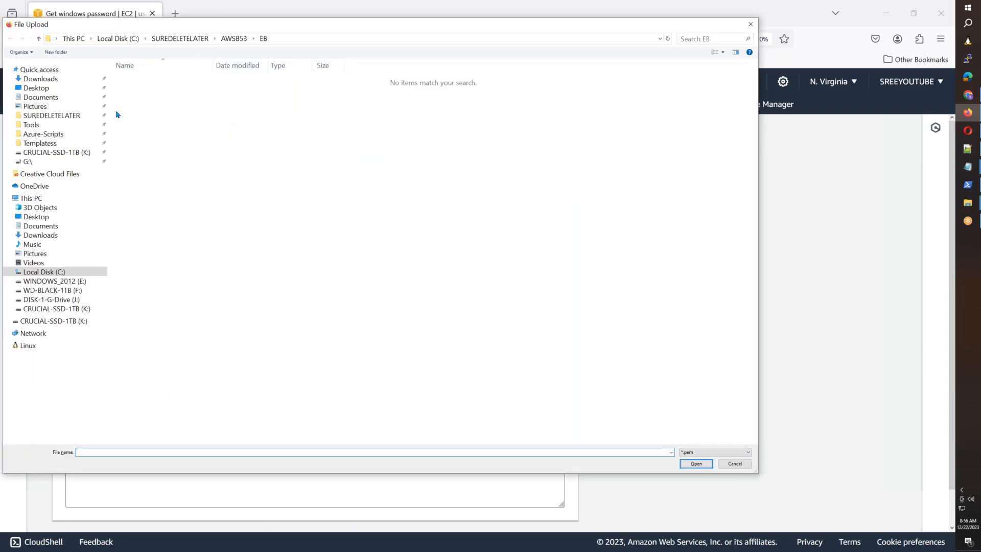
pyautogui.click(55, 271)
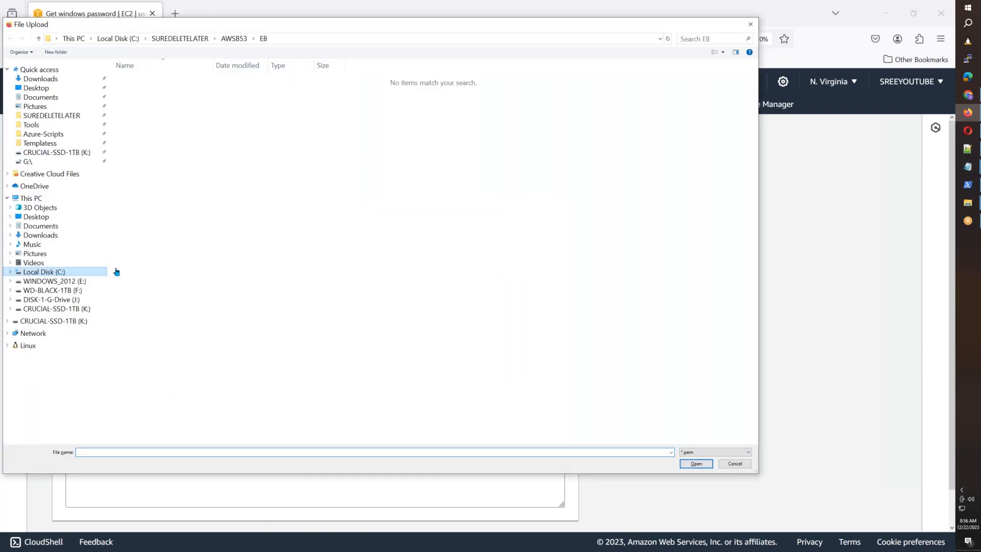
pyautogui.click(174, 385)
pyautogui.click(695, 464)
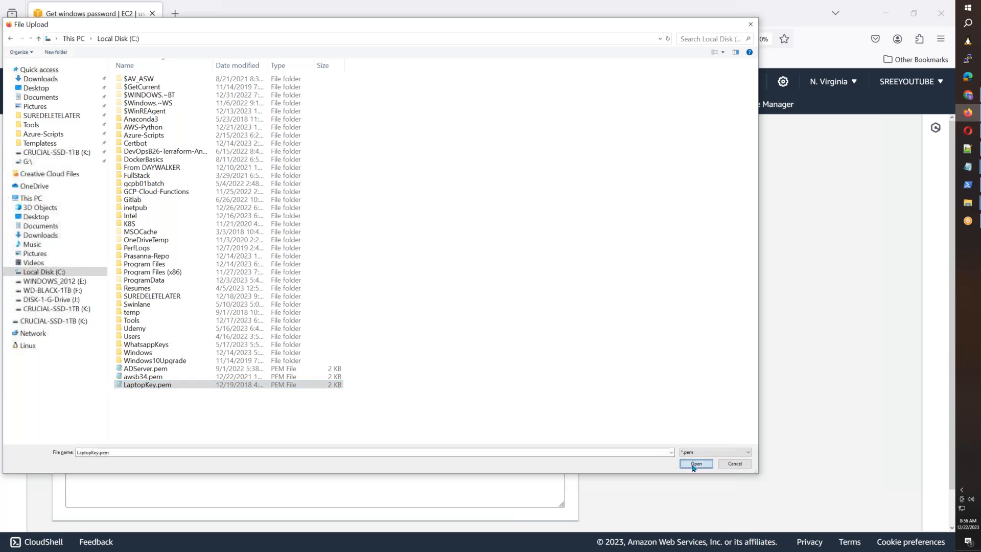
pyautogui.scroll(-3, 473, 343)
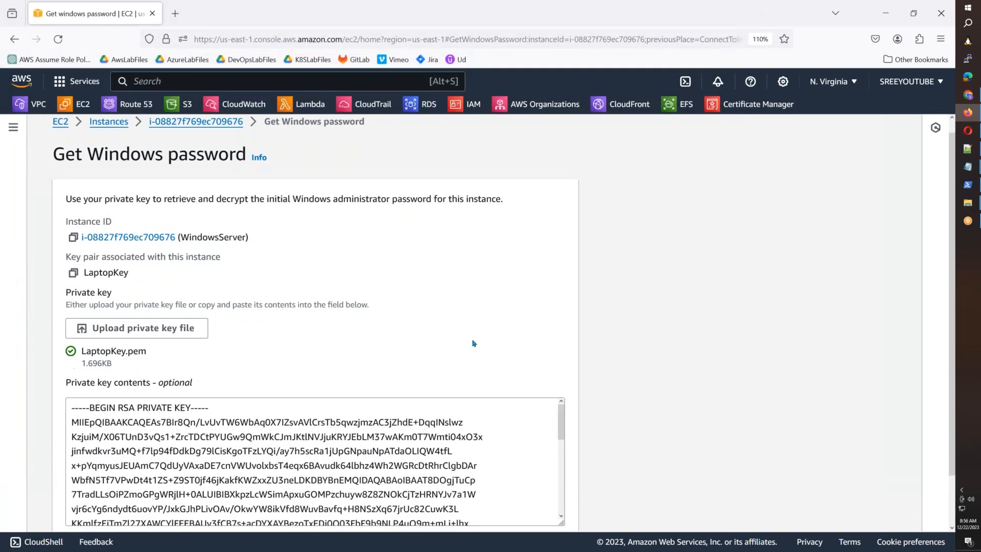
pyautogui.click(559, 508)
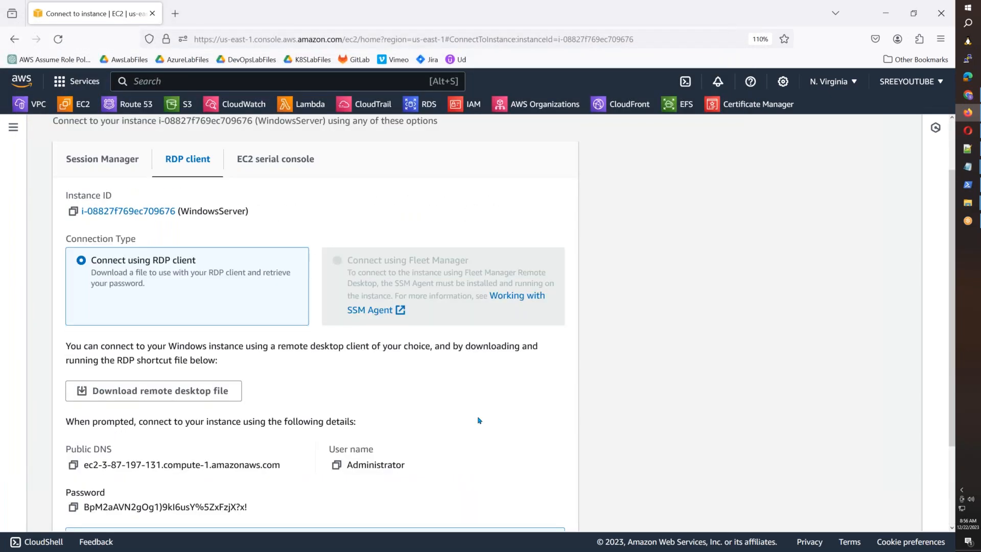
pyautogui.scroll(-2, 478, 418)
pyautogui.moveTo(253, 398); pyautogui.dragTo(120, 399)
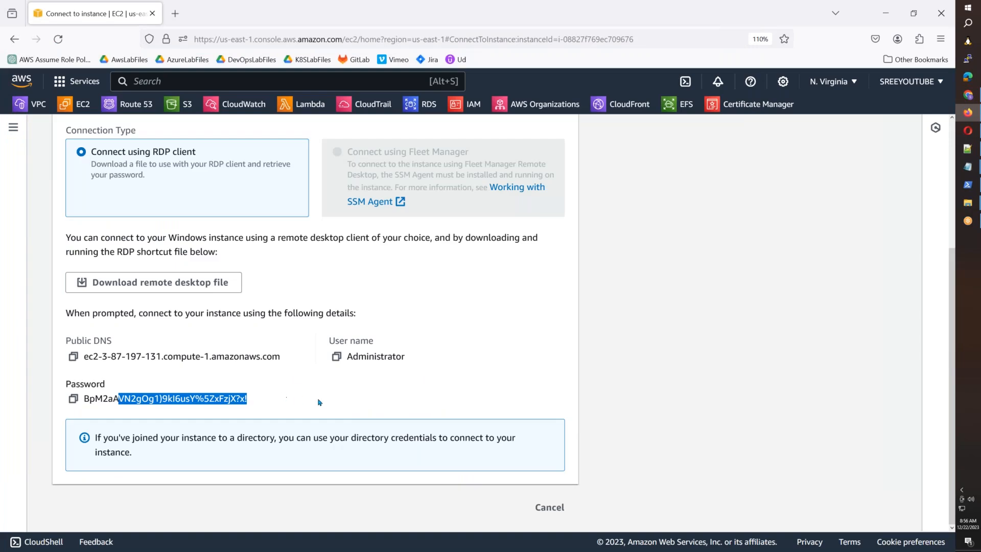
pyautogui.click(321, 401)
# Step: Launch mstsc and connect to the WindowsServer instance's copied public DNS
pyautogui.click(962, 192)
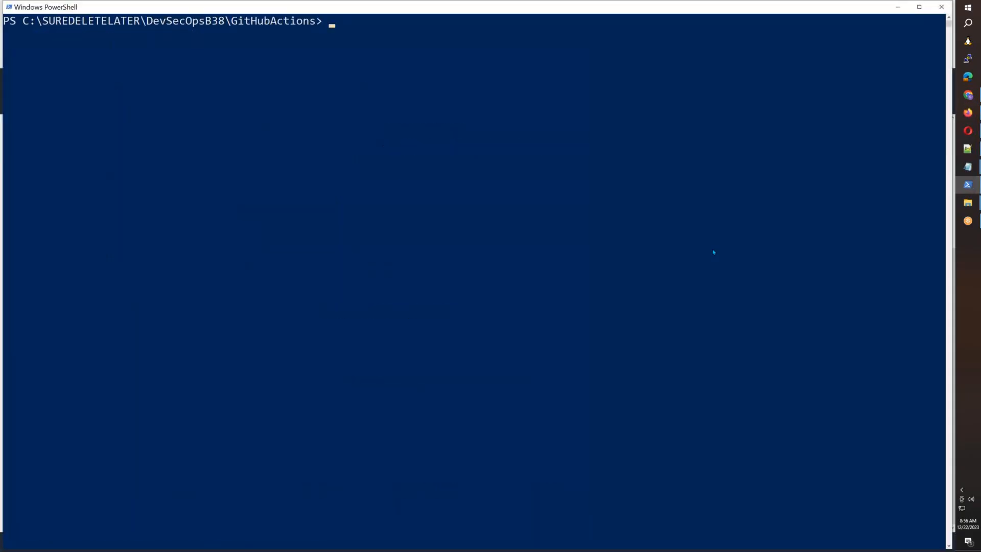
pyautogui.write('mstsc')
pyautogui.press('Return')
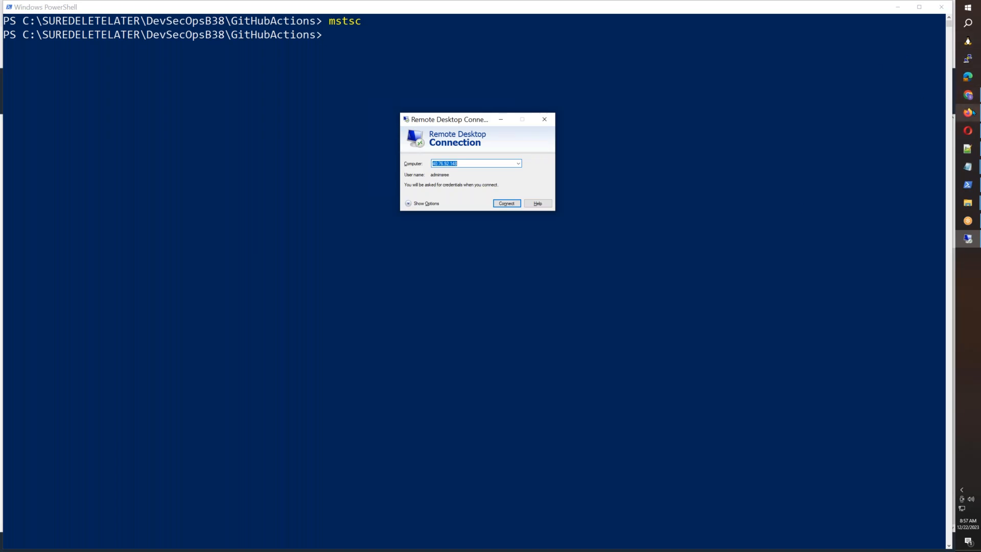
pyautogui.moveTo(972, 113)
pyautogui.click(967, 113)
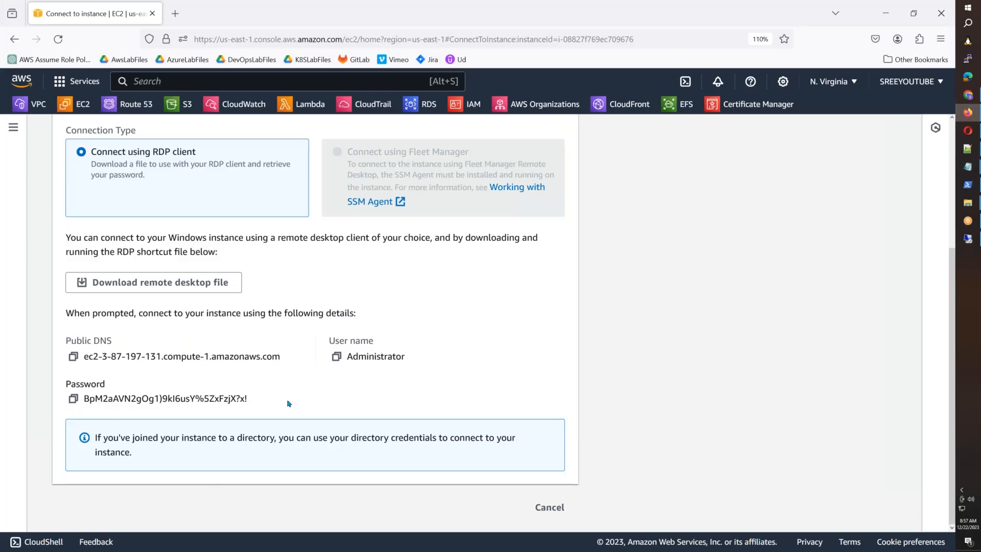
pyautogui.click(74, 357)
pyautogui.click(968, 238)
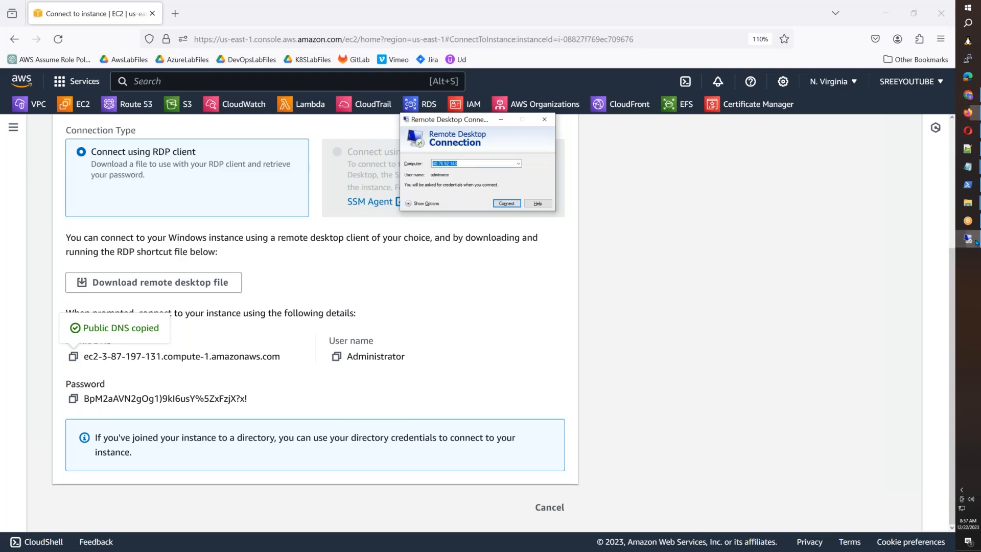
pyautogui.hotkey('ctrl', 'v')
pyautogui.click(511, 204)
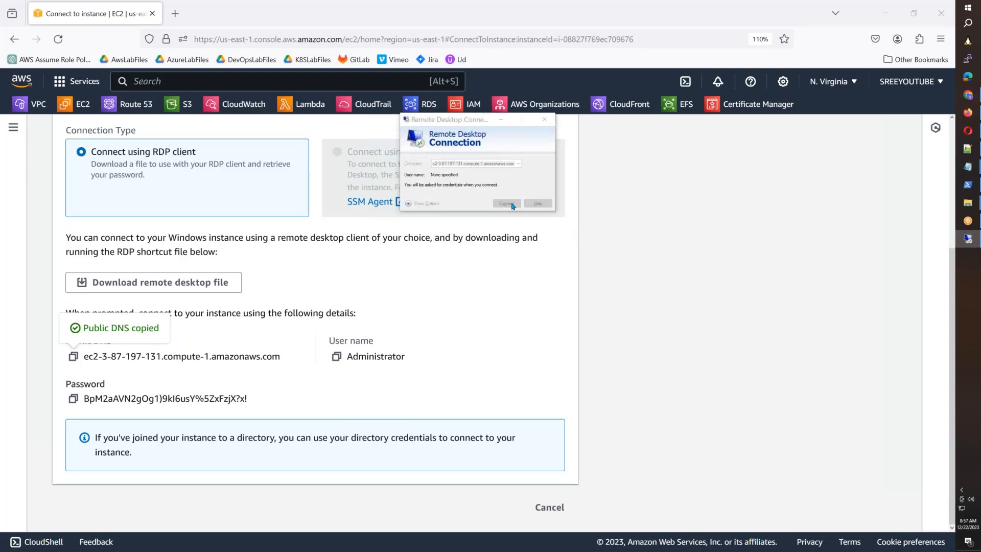
# Step: Sign in as Administrator with the decrypted password and confirm the login
pyautogui.write('Administrator')
pyautogui.press('Tab')
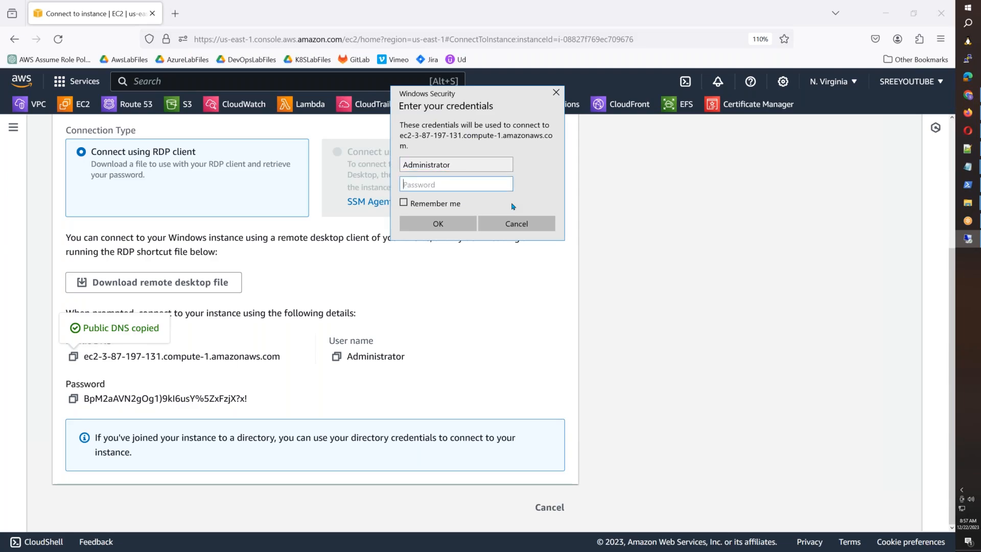
pyautogui.click(74, 400)
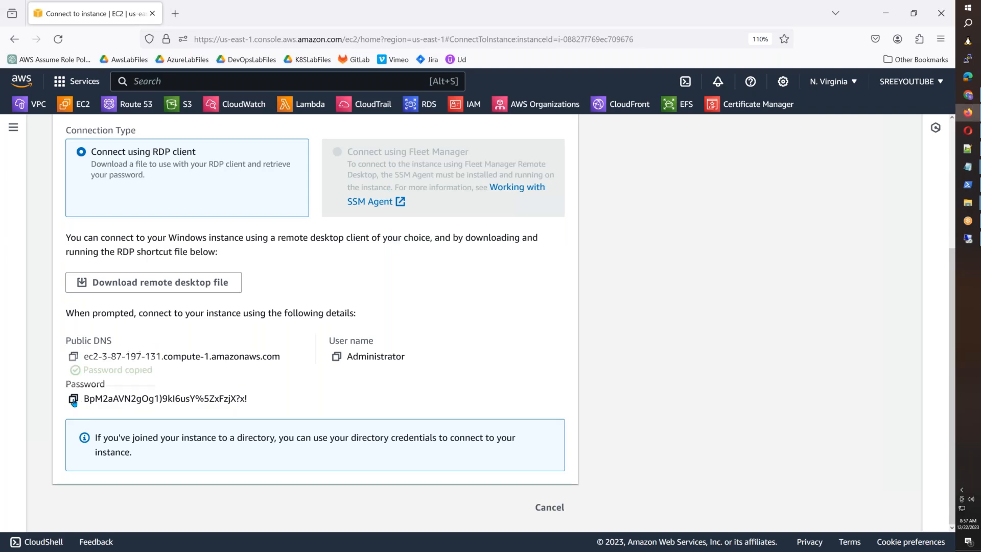
pyautogui.hotkey('alt', 'Tab')
pyautogui.hotkey('ctrl', 'v')
pyautogui.click(438, 220)
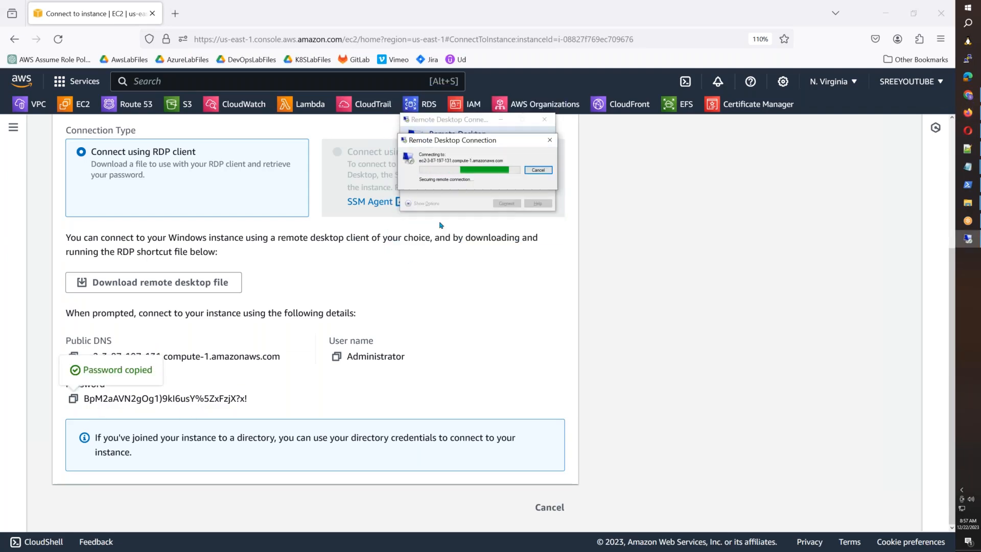
# Step: Accept the certificate warning, allow network discovery, and launch Server Manager from Start
pyautogui.click(501, 230)
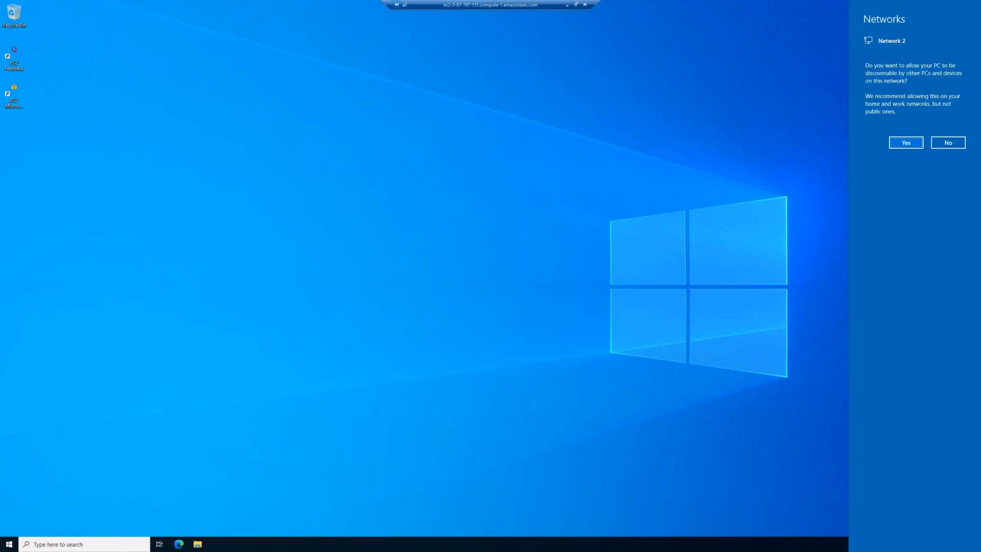
pyautogui.click(905, 142)
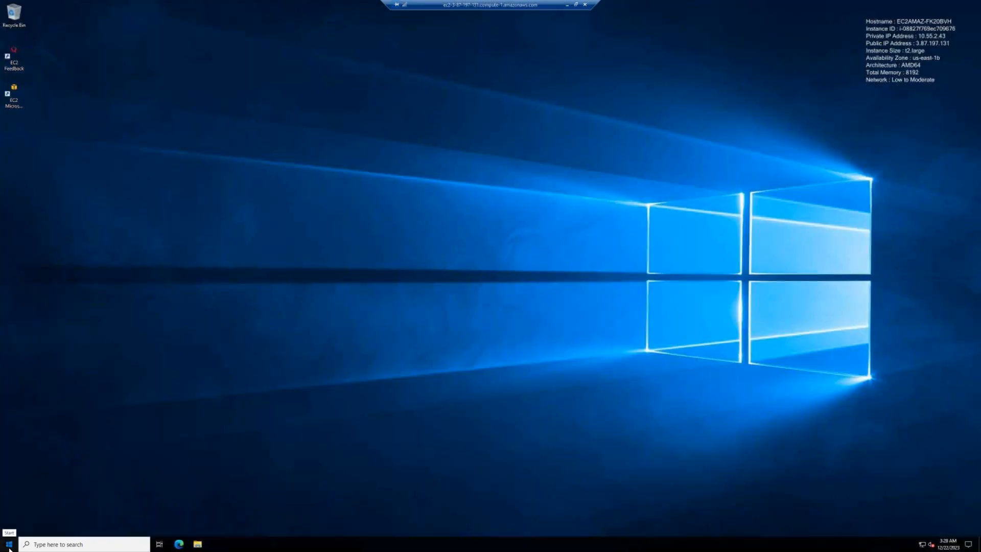
pyautogui.click(9, 544)
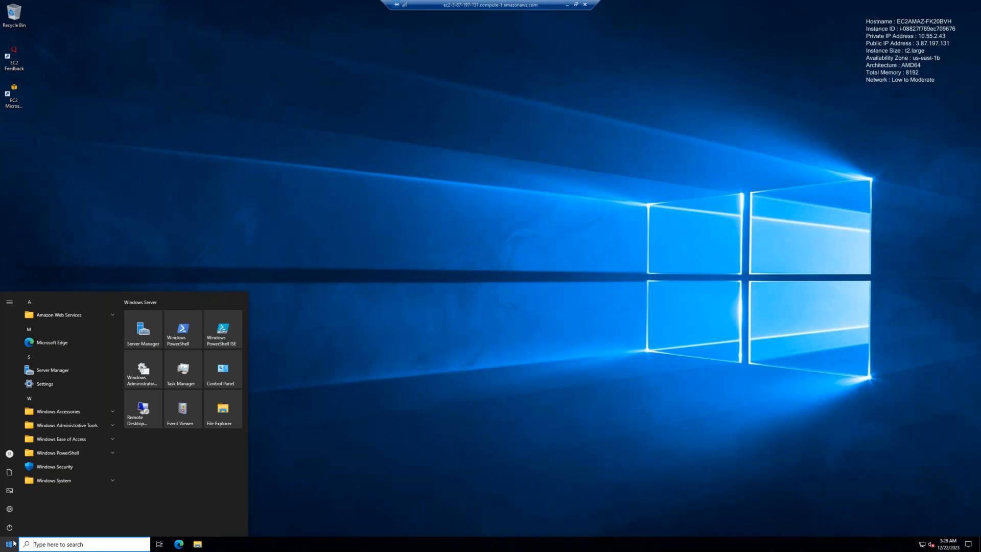
pyautogui.click(155, 331)
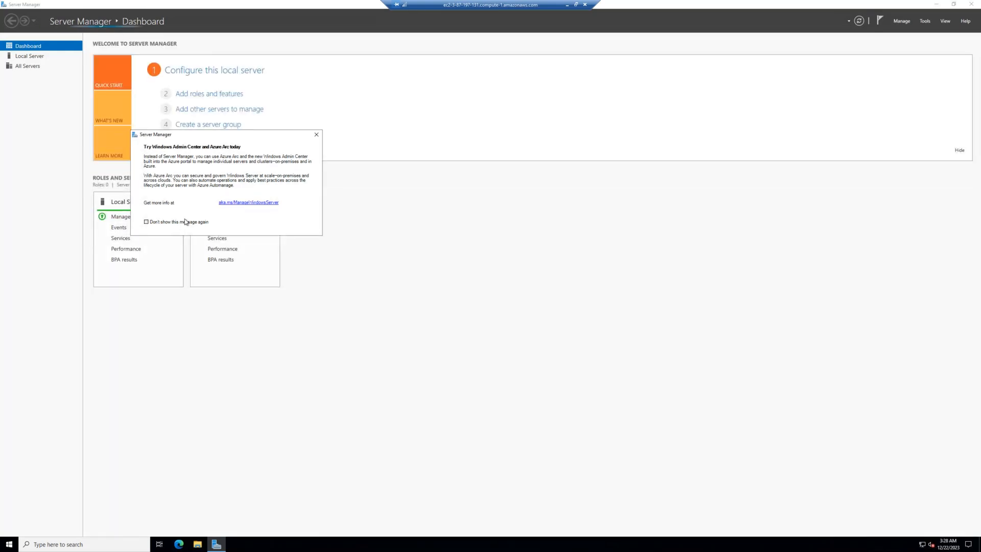
# Step: Permanently dismiss the Windows Admin Center message and open the Manage menu
pyautogui.click(185, 222)
pyautogui.click(319, 137)
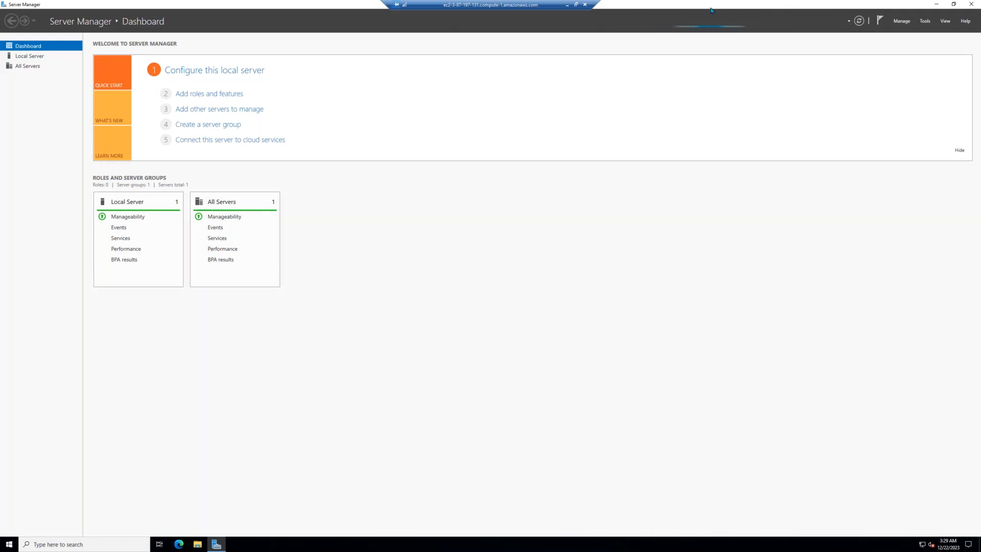
pyautogui.click(898, 23)
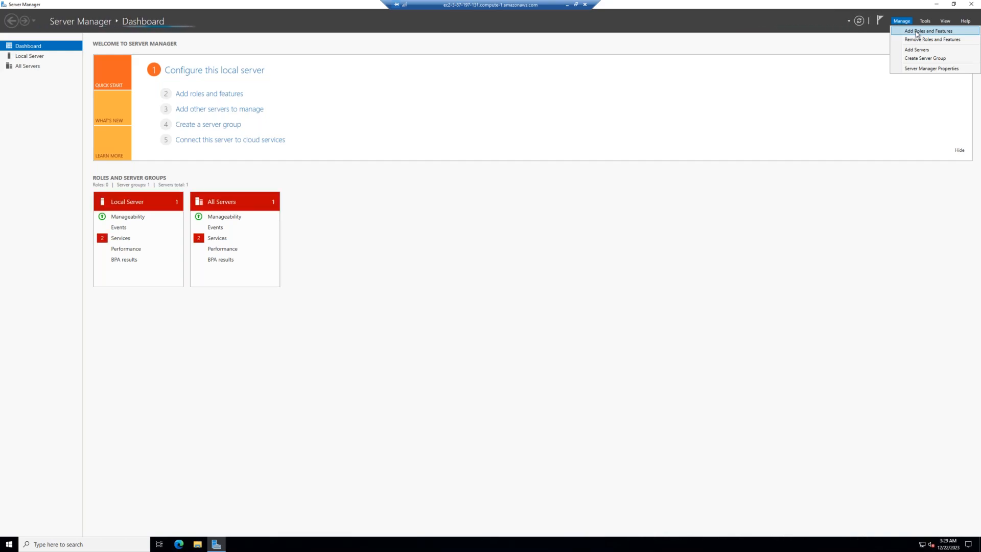
# Step: In the Add Roles and Features wizard, select the AD DS and Web Server (IIS) roles with their management tools
pyautogui.click(915, 31)
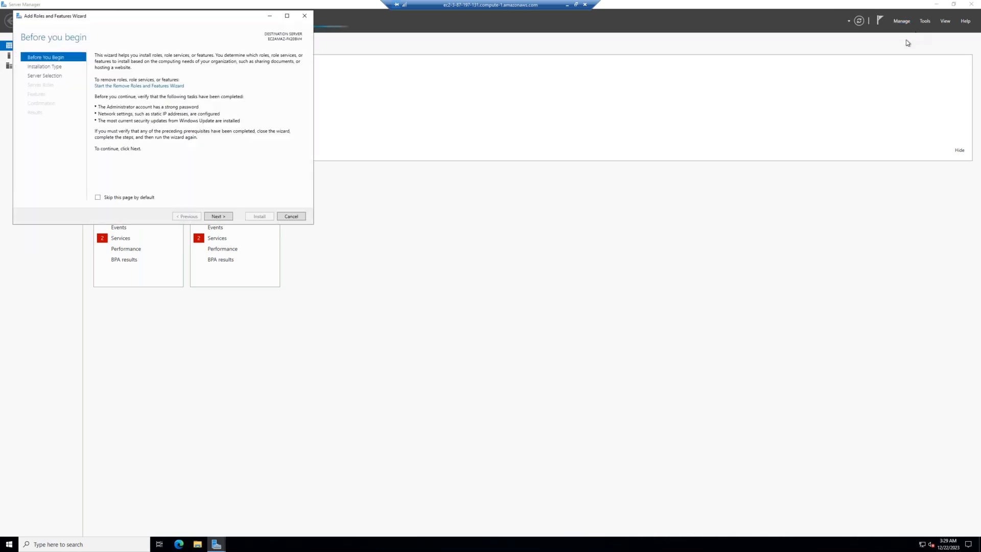
pyautogui.click(222, 218)
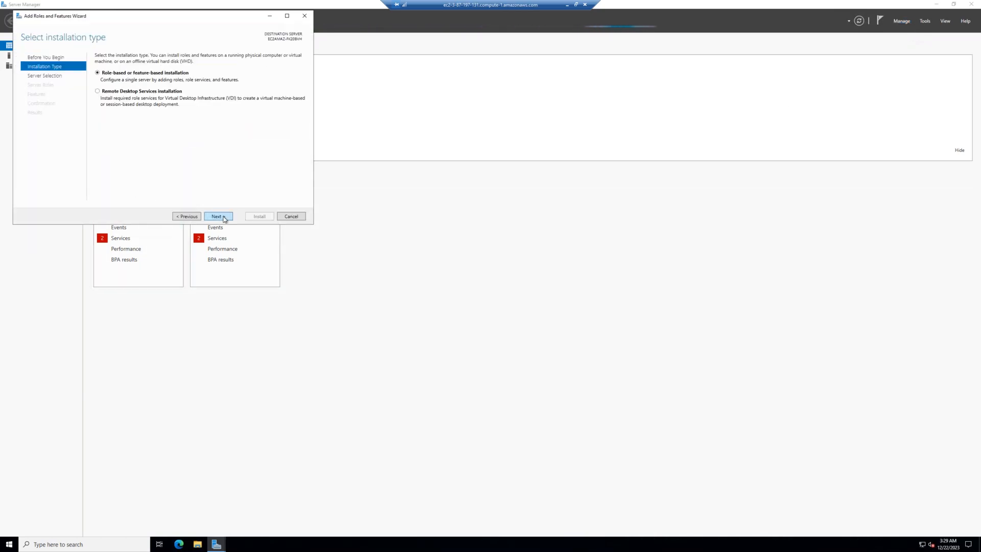
pyautogui.click(223, 217)
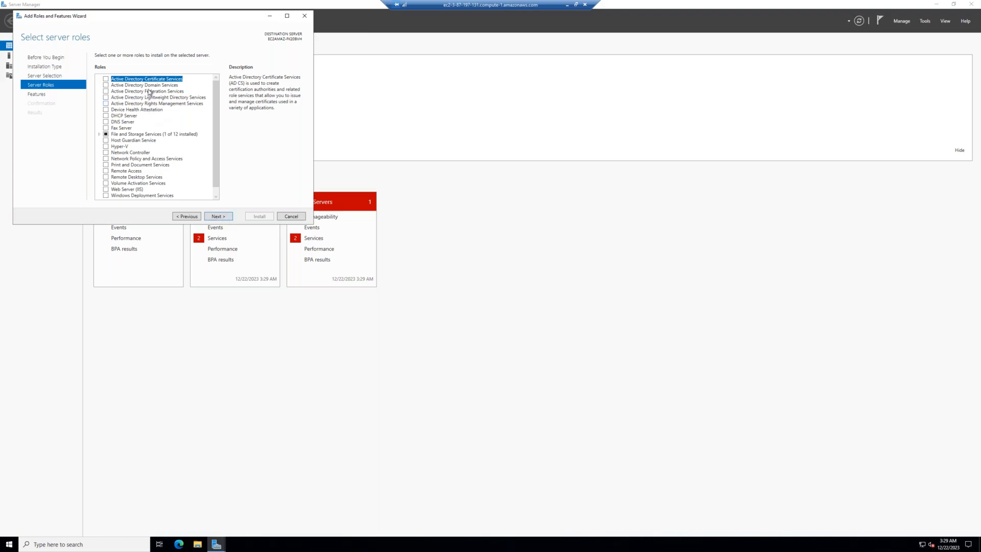
pyautogui.click(106, 85)
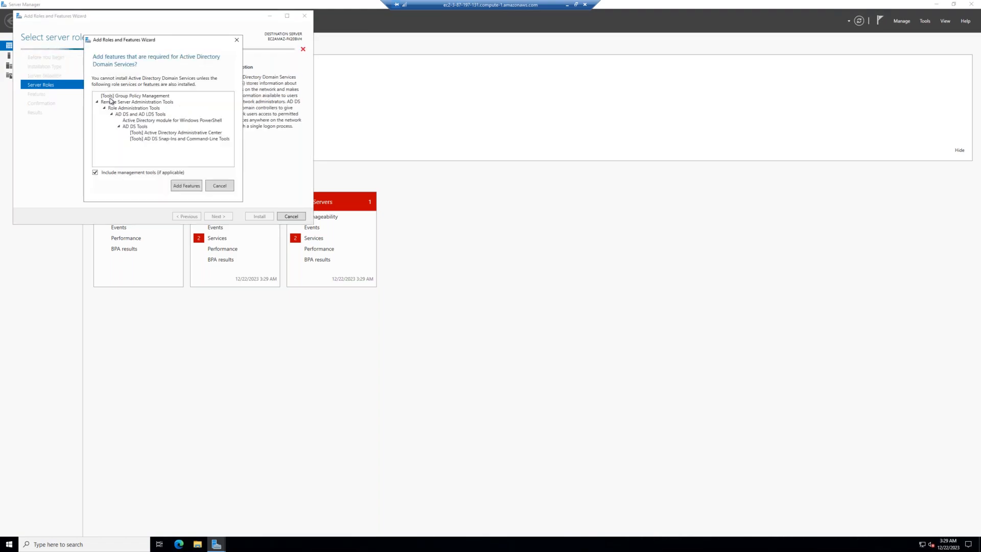
pyautogui.click(187, 186)
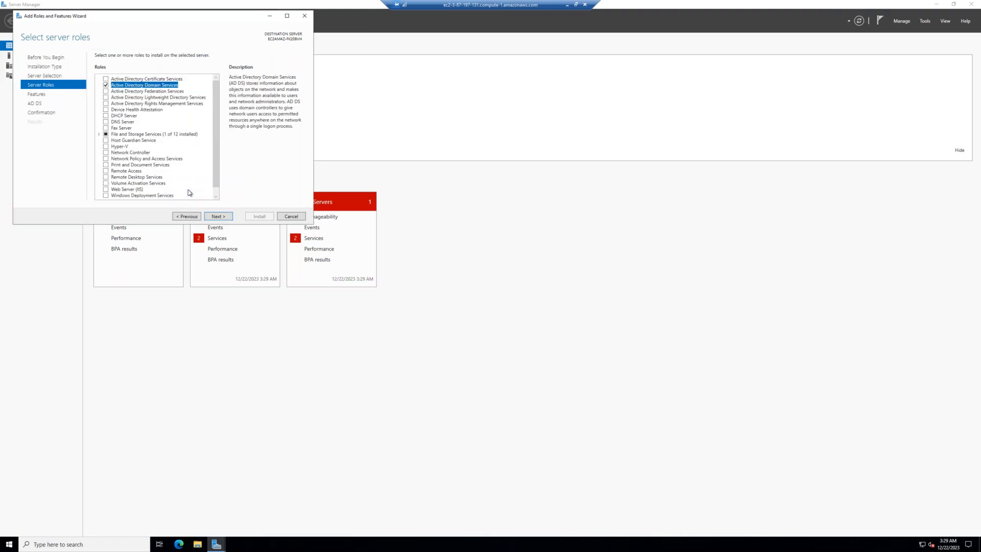
pyautogui.click(106, 189)
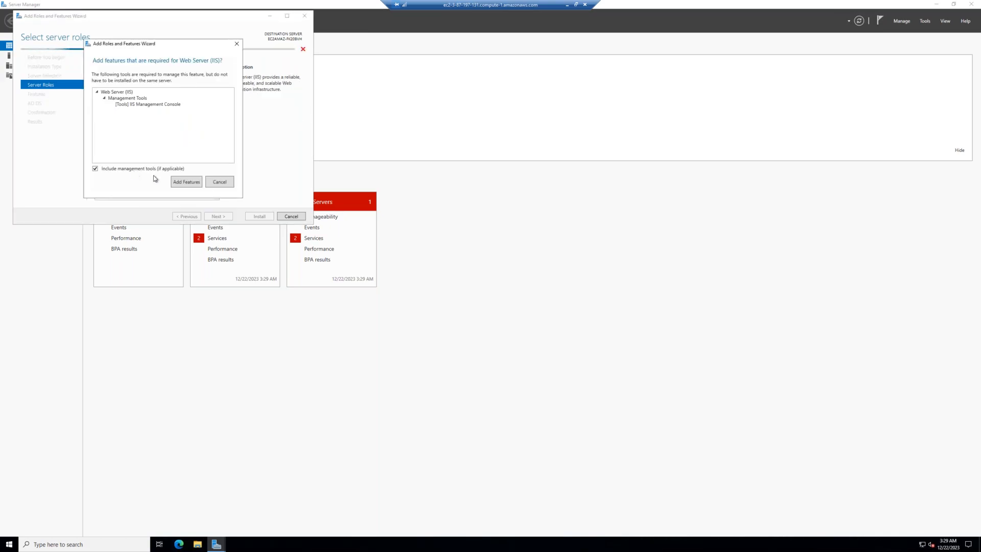
pyautogui.click(183, 184)
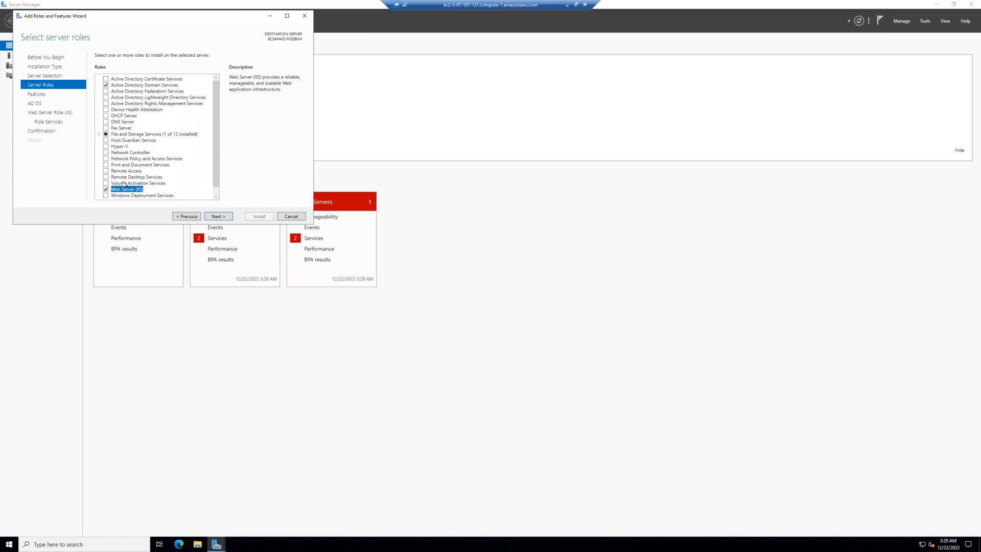
# Step: Add the Telnet Client feature, keep the default role services, and start the installation
pyautogui.click(219, 217)
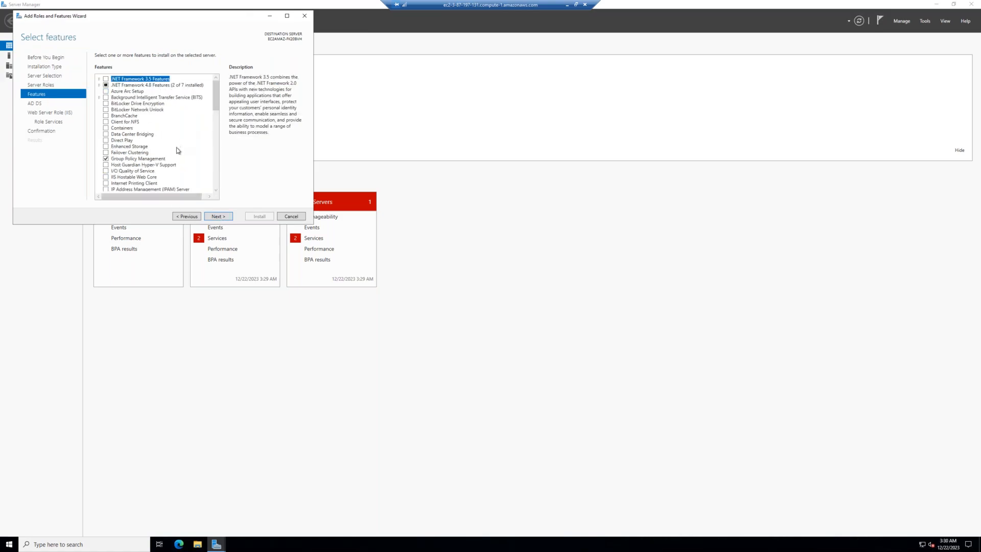
pyautogui.scroll(-3, 179, 153)
pyautogui.scroll(-8, 181, 176)
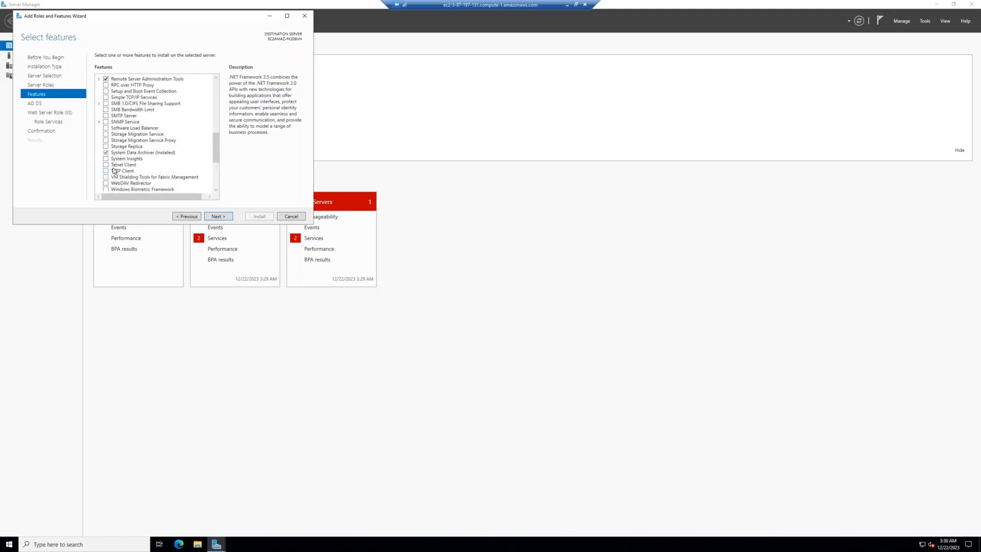
pyautogui.click(106, 165)
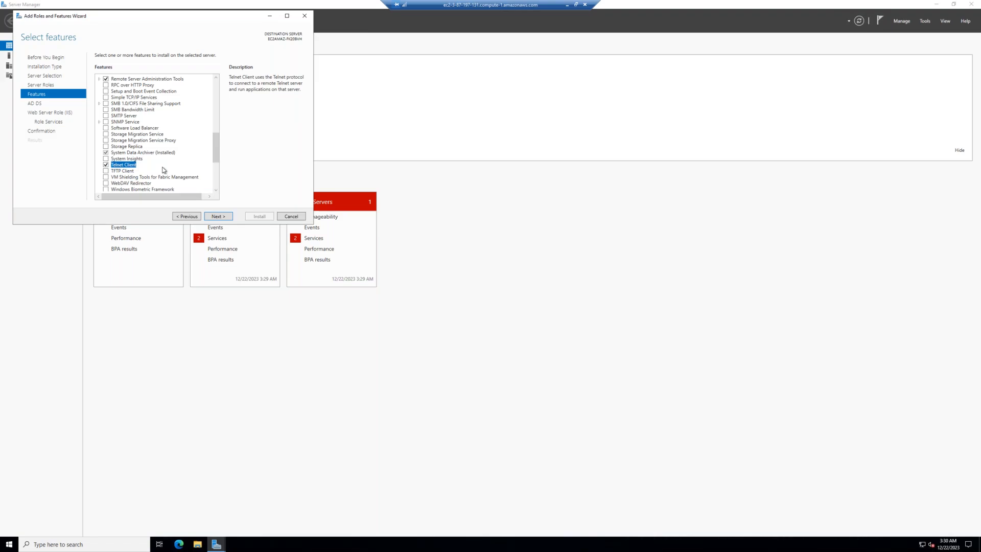
pyautogui.click(223, 219)
pyautogui.click(223, 219)
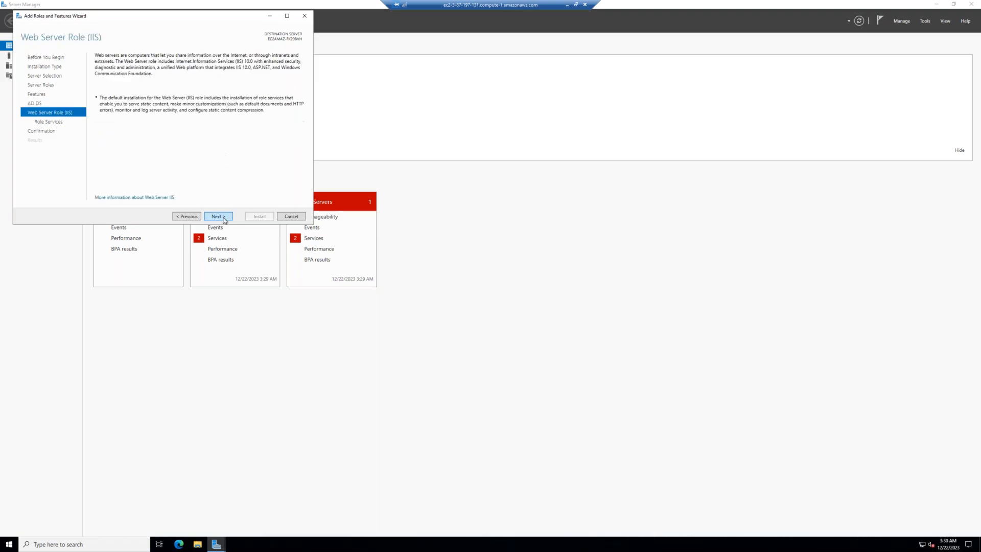
pyautogui.click(224, 219)
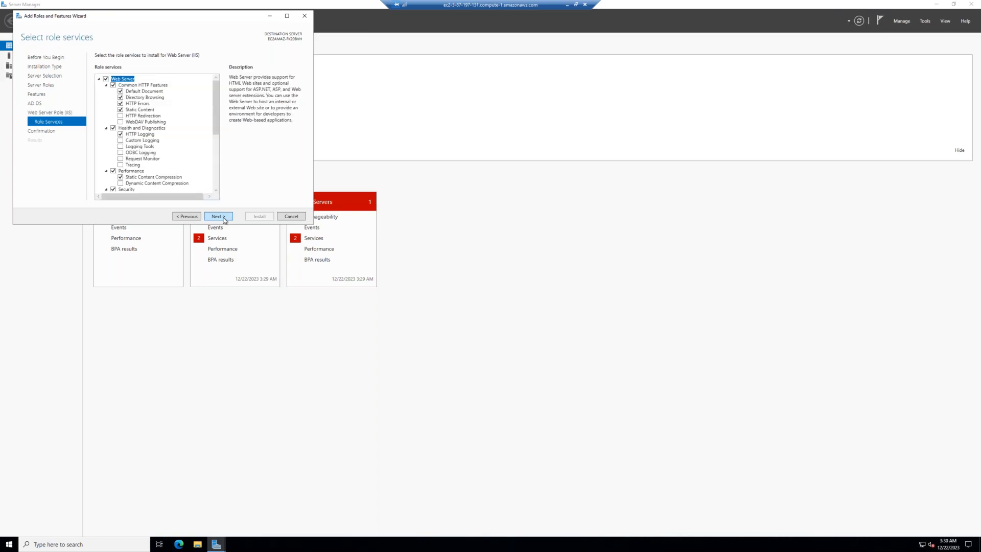
pyautogui.click(224, 219)
pyautogui.click(259, 216)
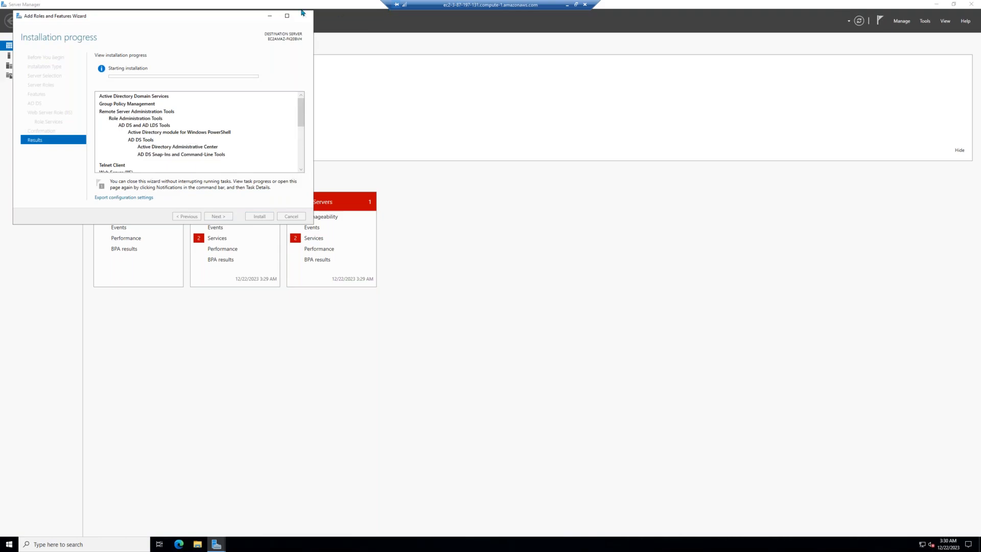
pyautogui.click(567, 4)
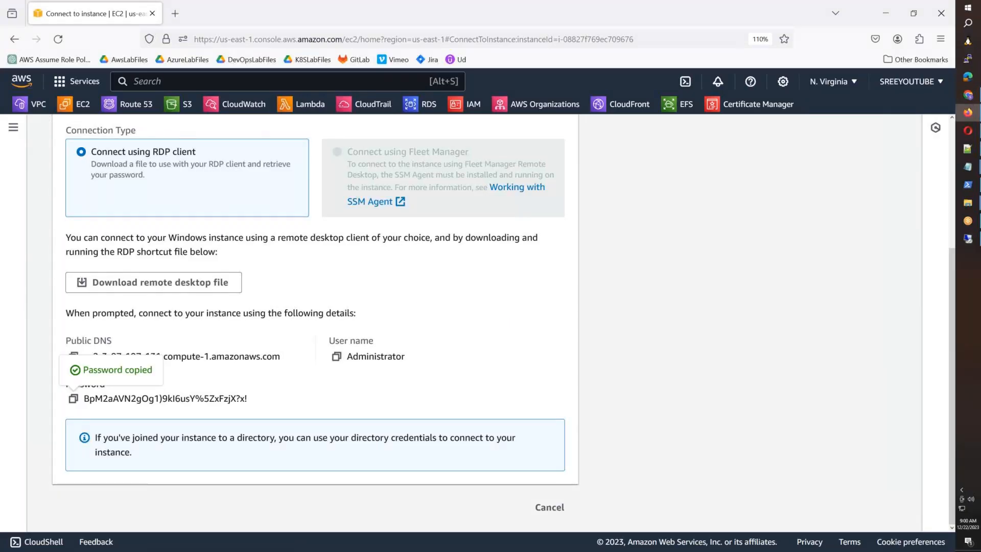
# Step: Open EC2 Instances in a new tab and copy AWSB55-TestServer-01's public IPv4 DNS name
pyautogui.rightClick(65, 108)
pyautogui.click(90, 120)
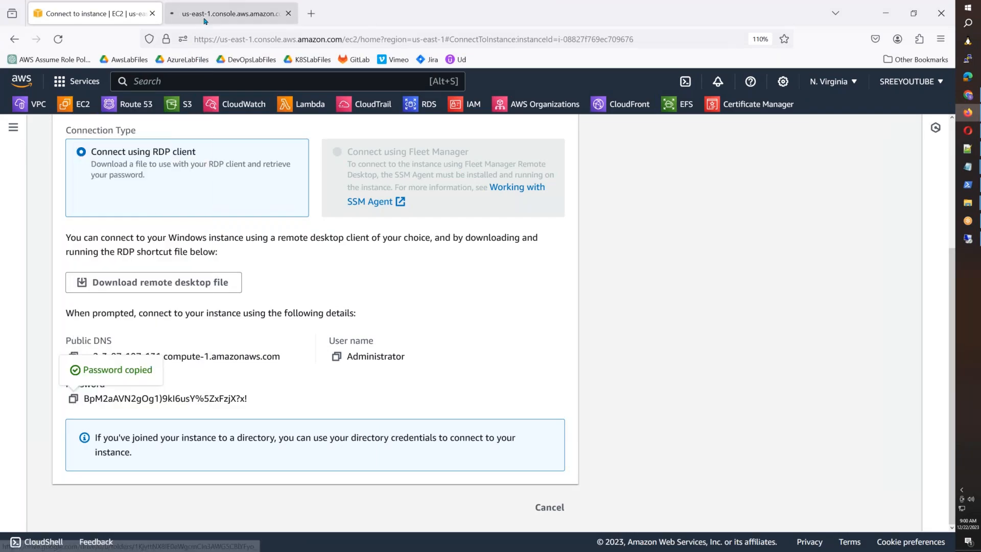
pyautogui.click(194, 16)
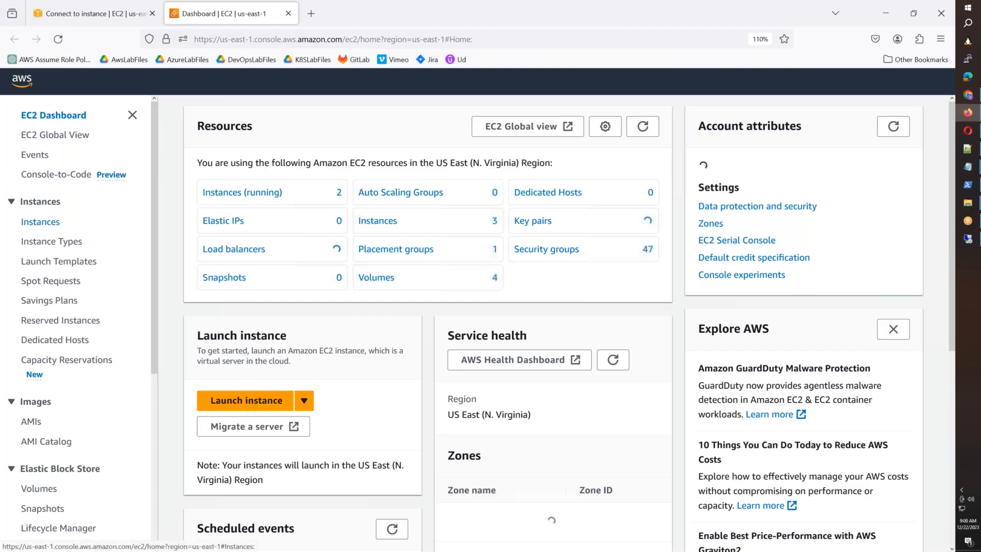
pyautogui.click(45, 222)
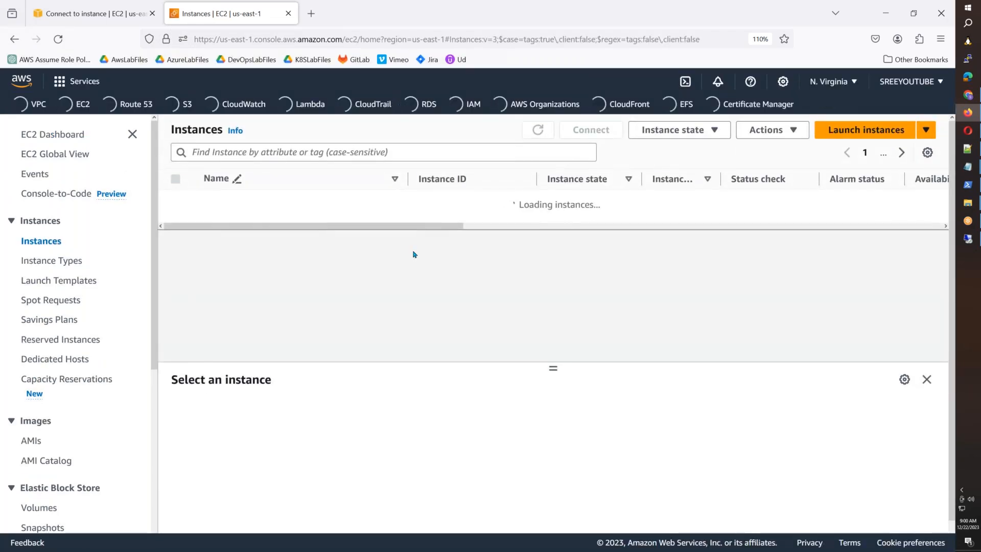
pyautogui.click(534, 229)
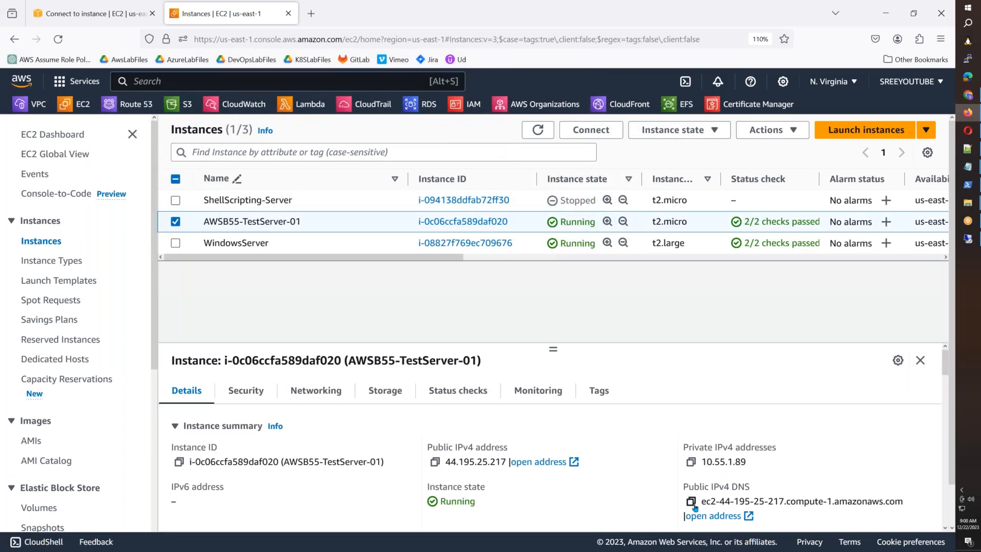
pyautogui.click(691, 502)
pyautogui.click(968, 59)
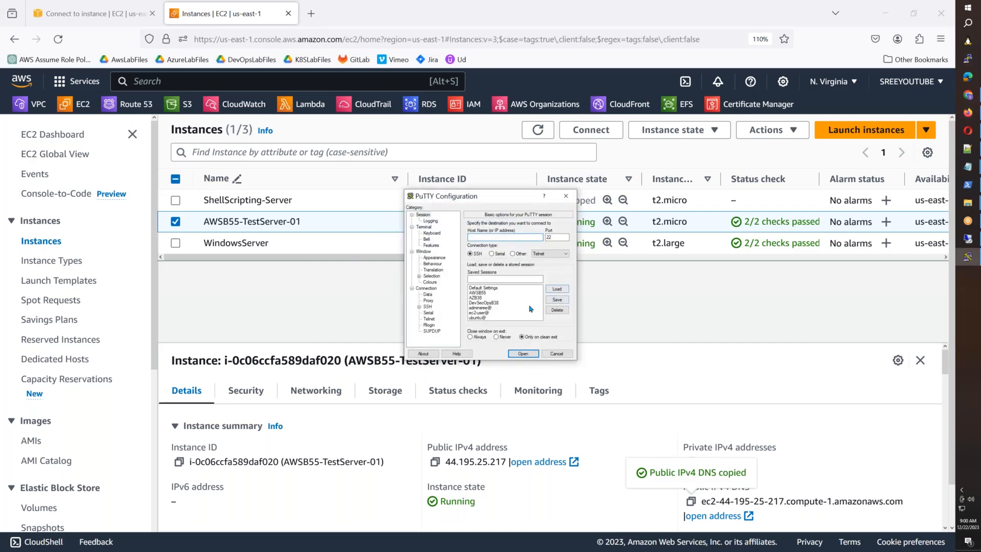
# Step: Load the ec2-user@ saved PuTTY session and paste the instance's public DNS as the host name
pyautogui.click(489, 293)
pyautogui.click(485, 314)
pyautogui.click(557, 288)
pyautogui.click(531, 237)
pyautogui.hotkey('ctrl', 'v')
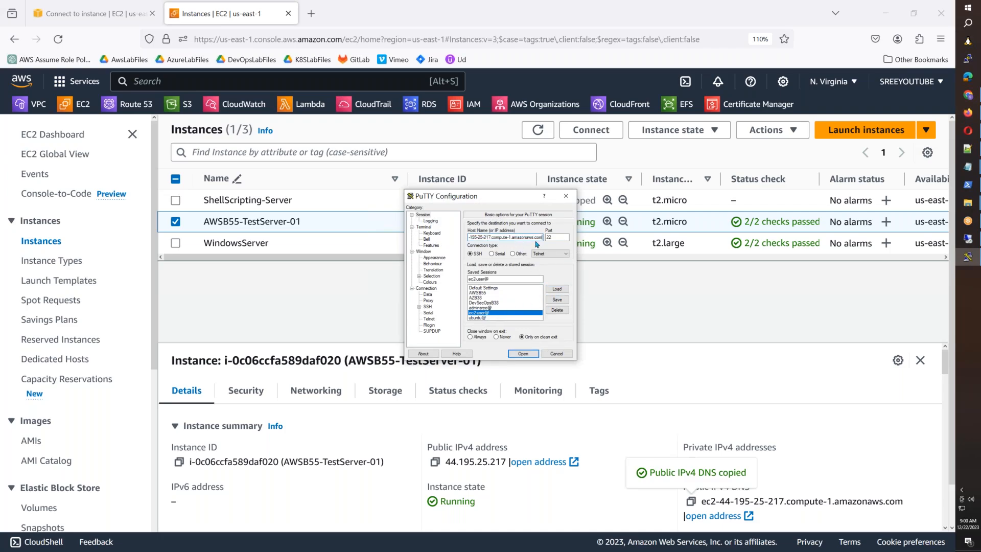
# Step: Check the SSH private key credentials, open the connection and accept the host key
pyautogui.click(419, 307)
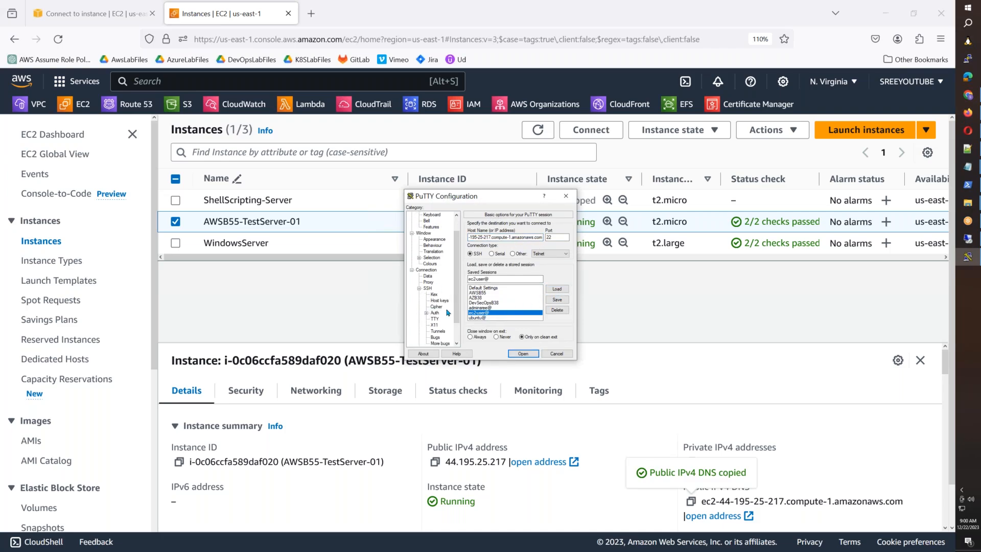
pyautogui.click(426, 313)
pyautogui.click(445, 319)
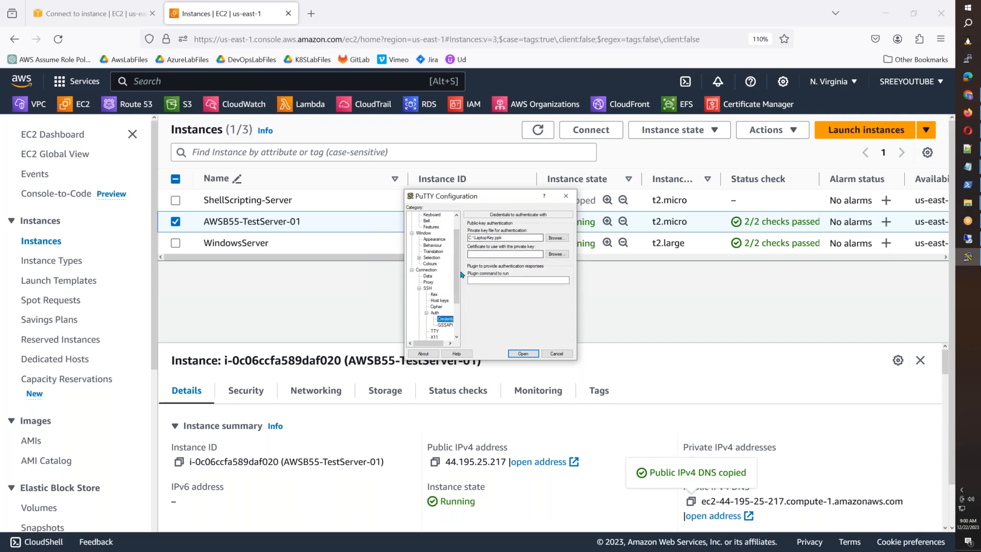
pyautogui.click(430, 264)
pyautogui.click(518, 356)
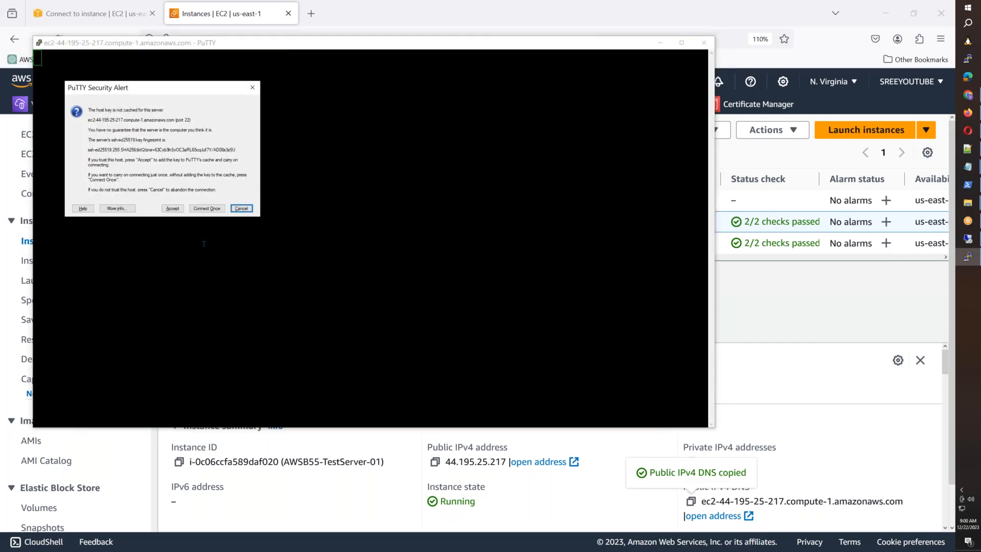
pyautogui.click(171, 208)
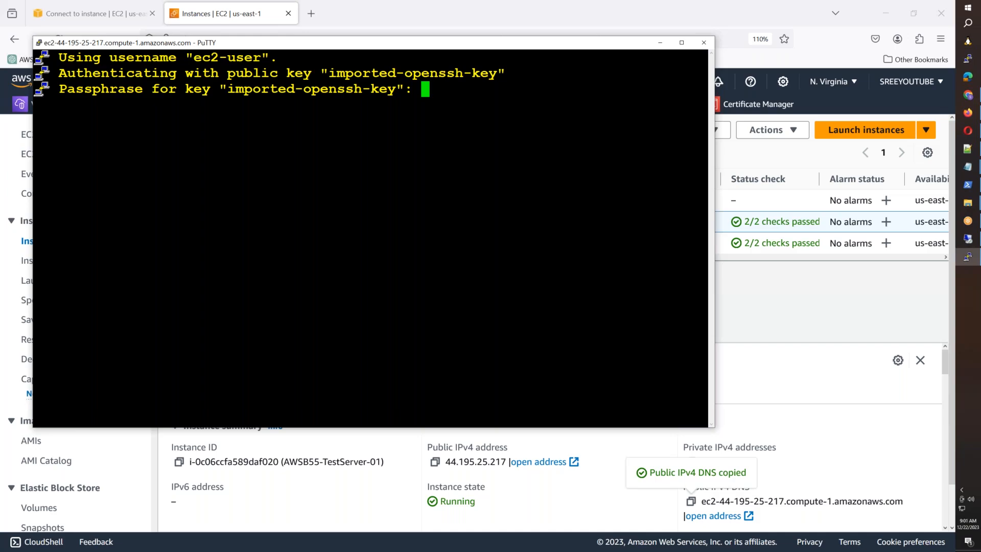
# Step: Enter the key passphrase to log in, then become root with sudo su -
pyautogui.press('Return')
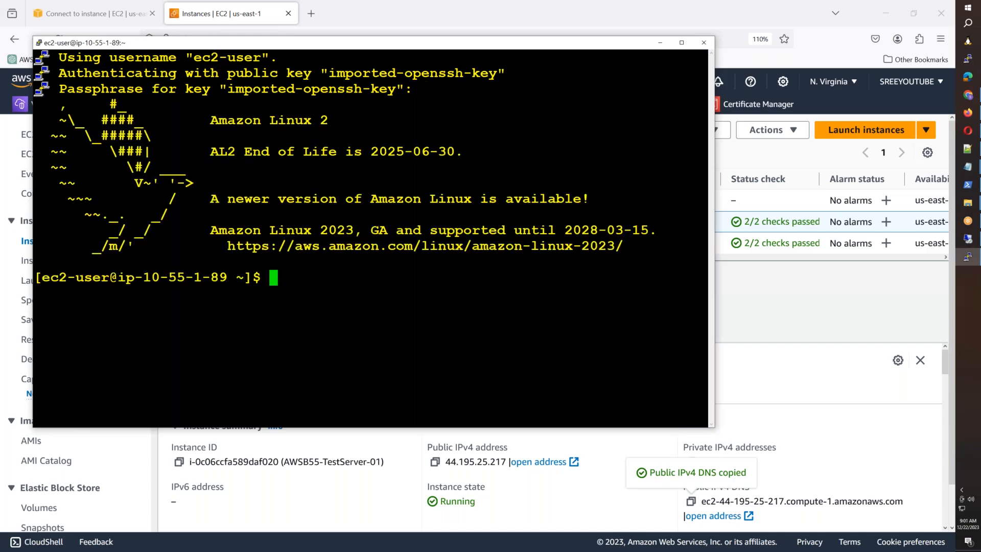
pyautogui.hotkey('ctrl', 'l')
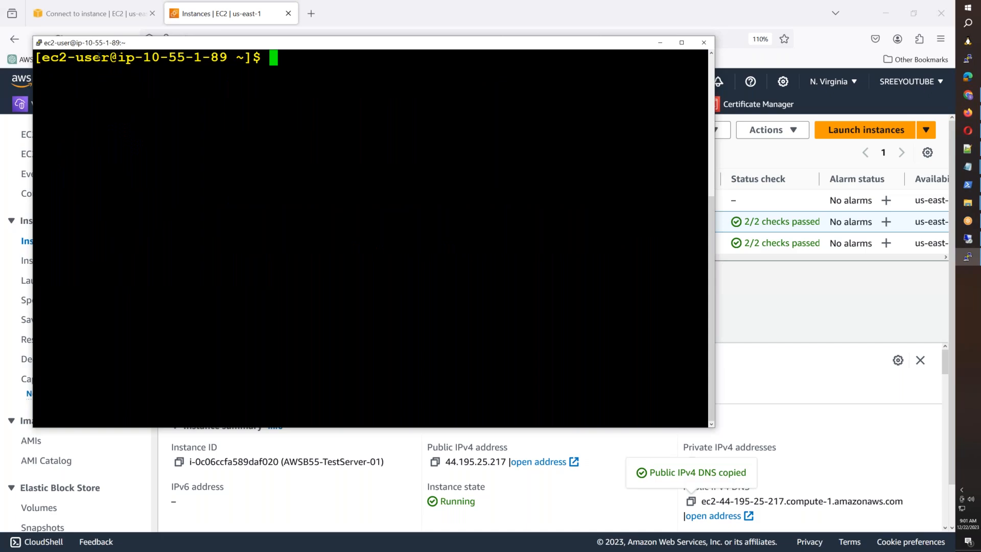
pyautogui.write('sudo su -')
pyautogui.press('Return')
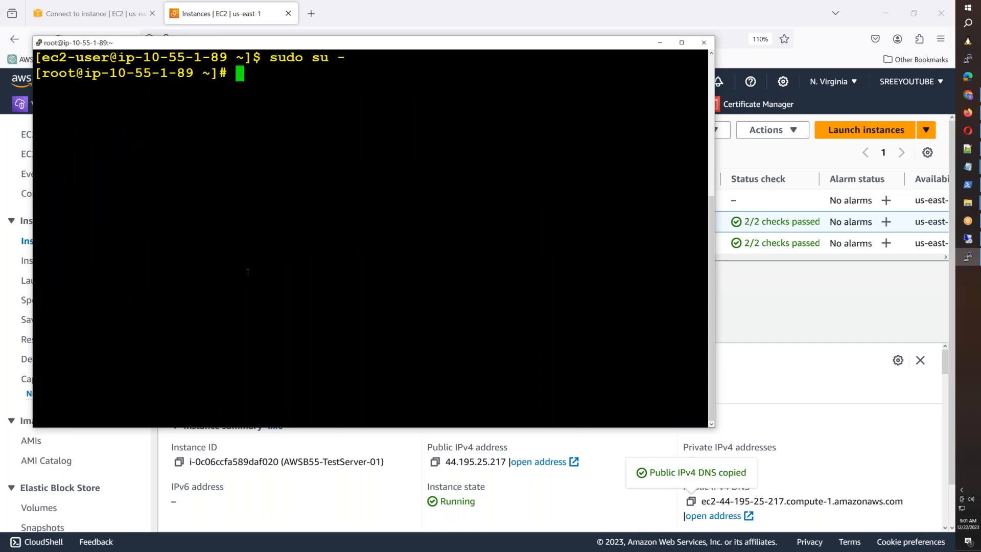
# Step: List the root directory with ls -al / and spot the megastar folder
pyautogui.hotkey('ctrl', 'l')
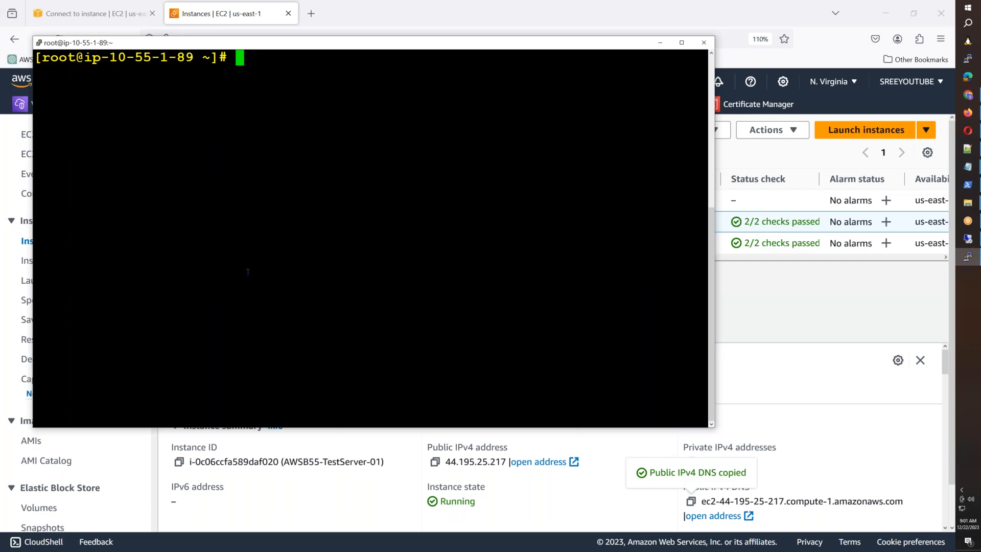
pyautogui.write('ls -al /')
pyautogui.press('Return')
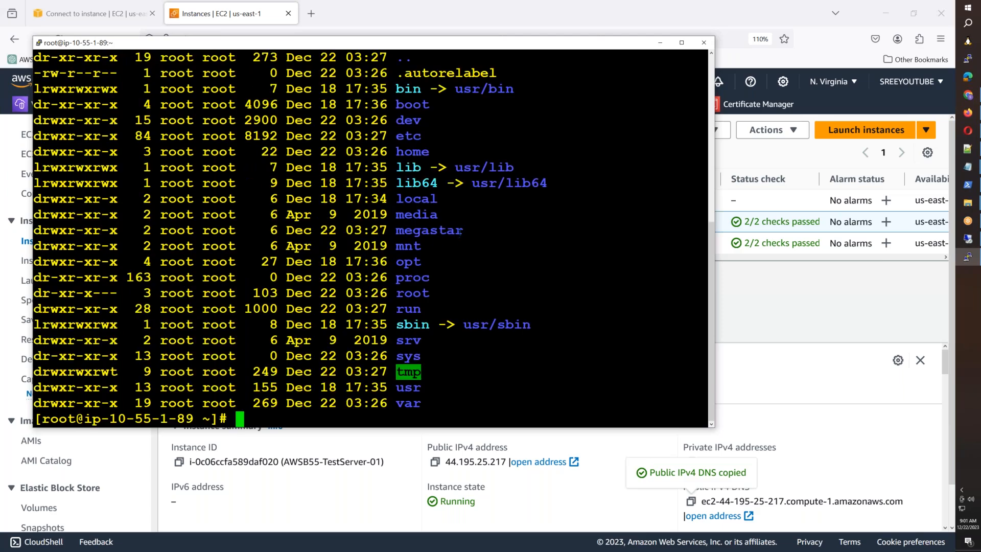
pyautogui.moveTo(462, 231); pyautogui.dragTo(397, 231)
pyautogui.click(487, 259)
pyautogui.hotkey('alt', 'Tab')
pyautogui.rightClick(537, 222)
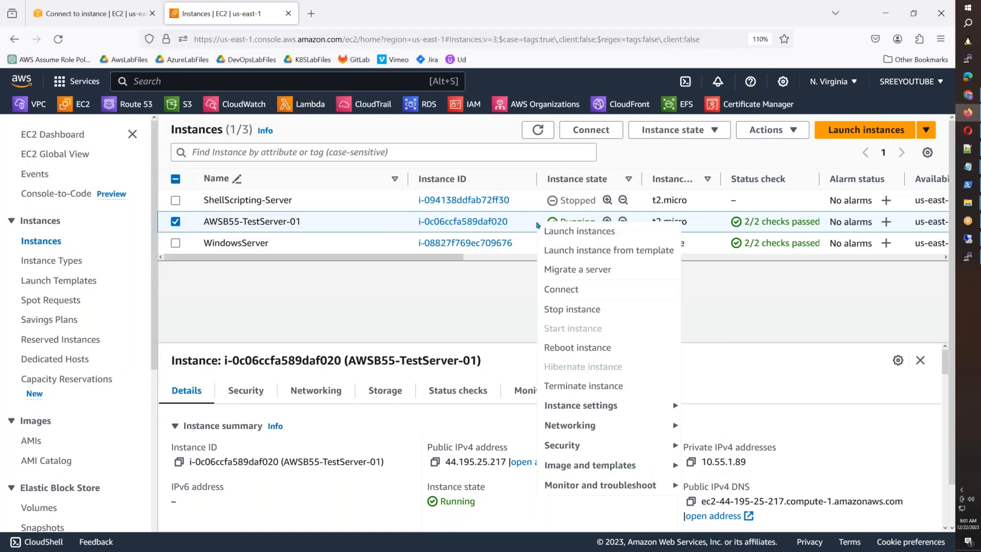
pyautogui.moveTo(584, 407)
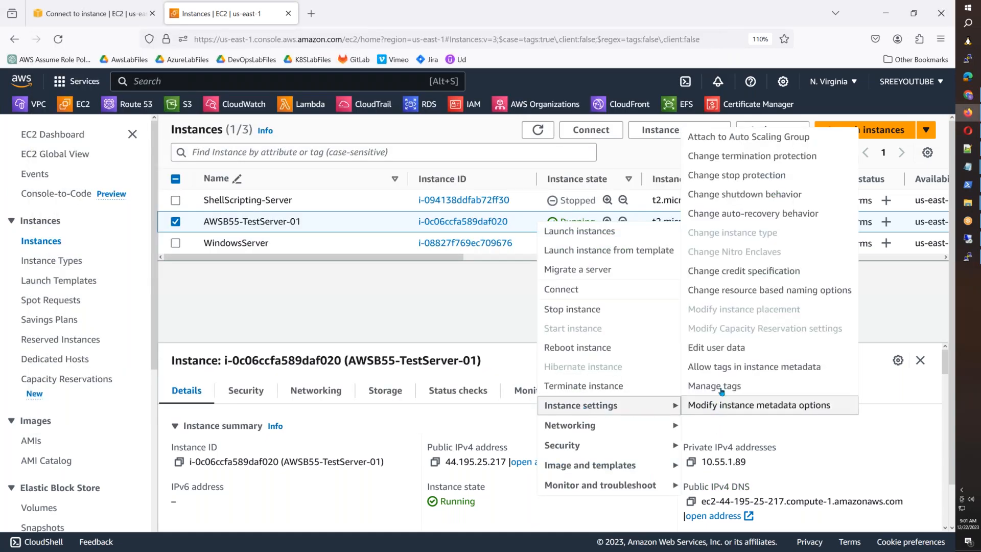
pyautogui.click(708, 350)
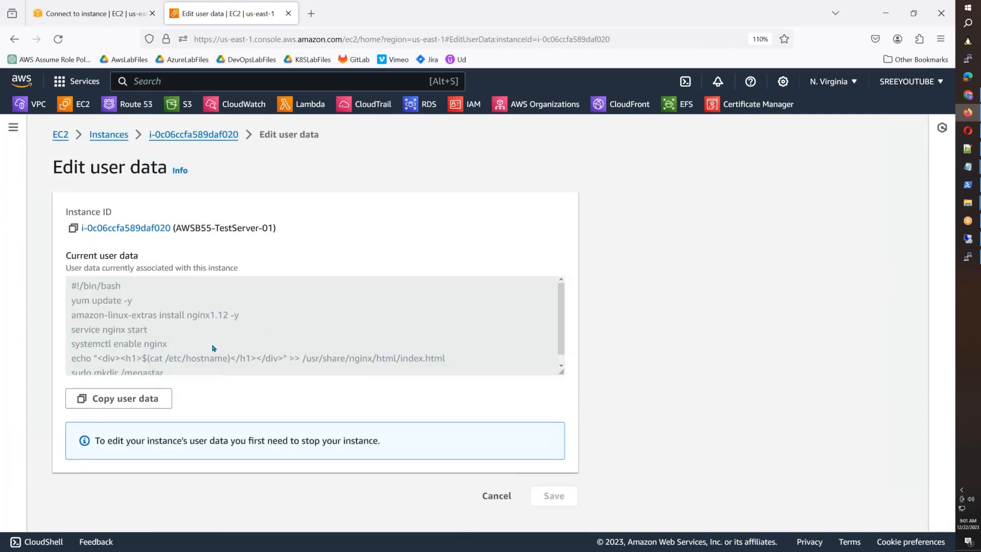
pyautogui.moveTo(179, 368); pyautogui.dragTo(75, 369)
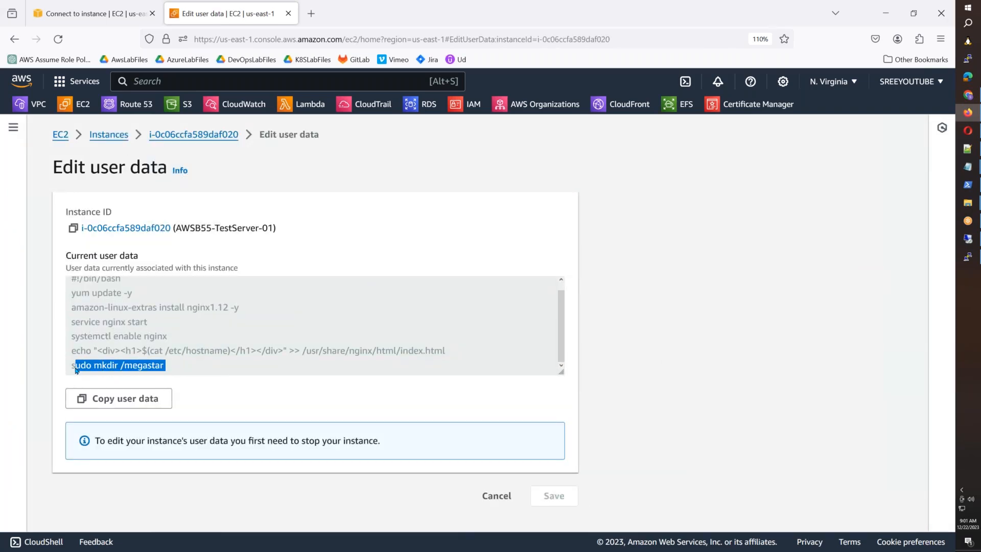
pyautogui.moveTo(72, 297); pyautogui.dragTo(454, 352)
pyautogui.click(496, 496)
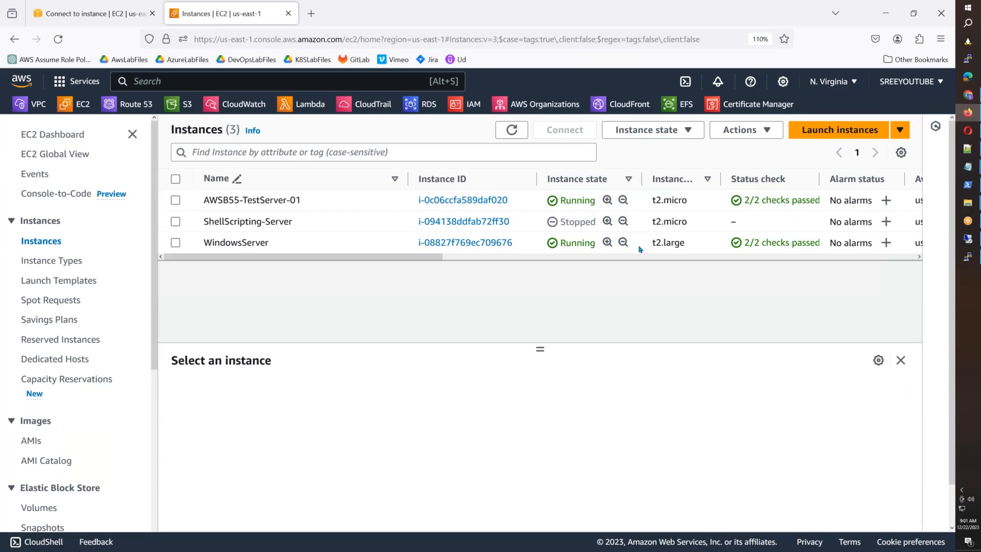
# Step: Copy AWSB55-TestServer-01's public IP 44.195.25.217 and open it in a new browser tab
pyautogui.click(647, 208)
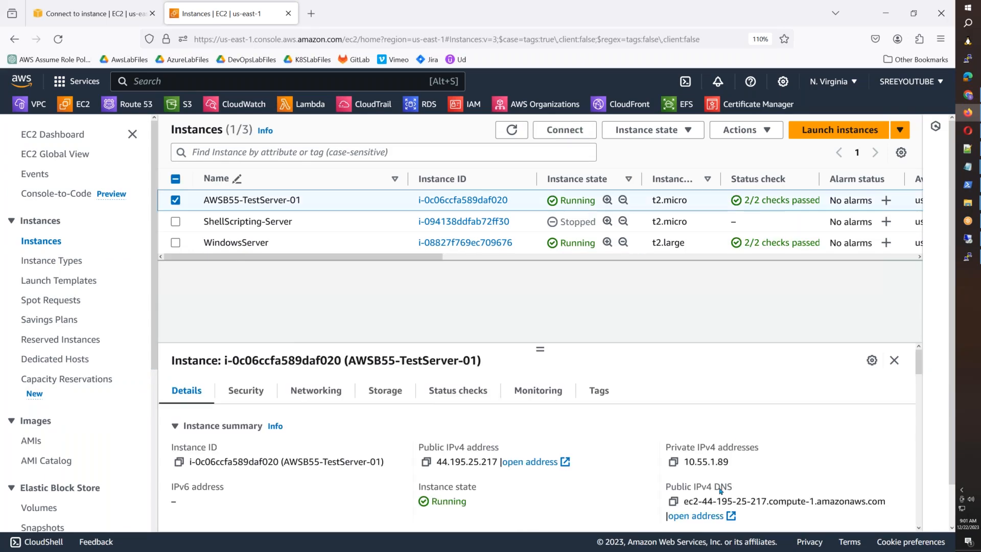
pyautogui.click(674, 503)
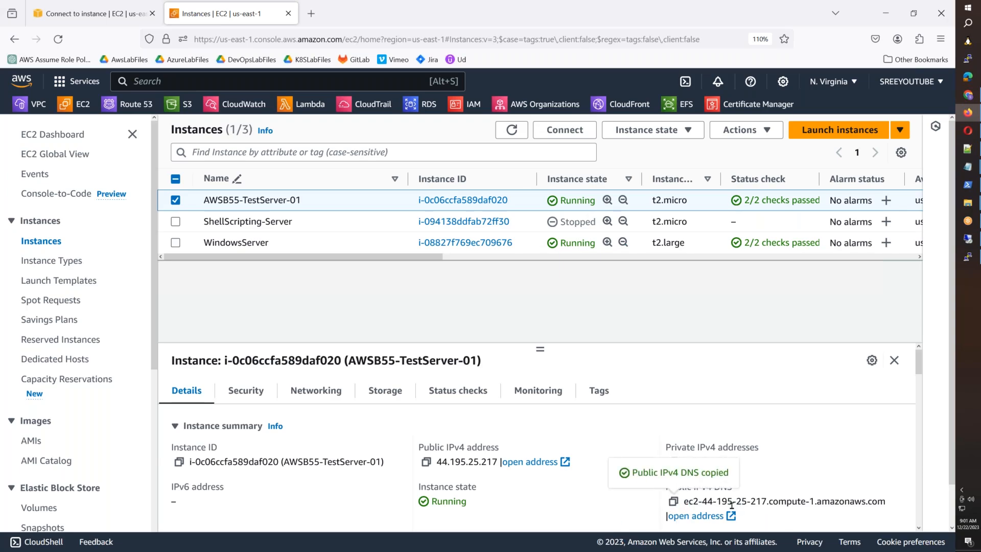
pyautogui.click(426, 462)
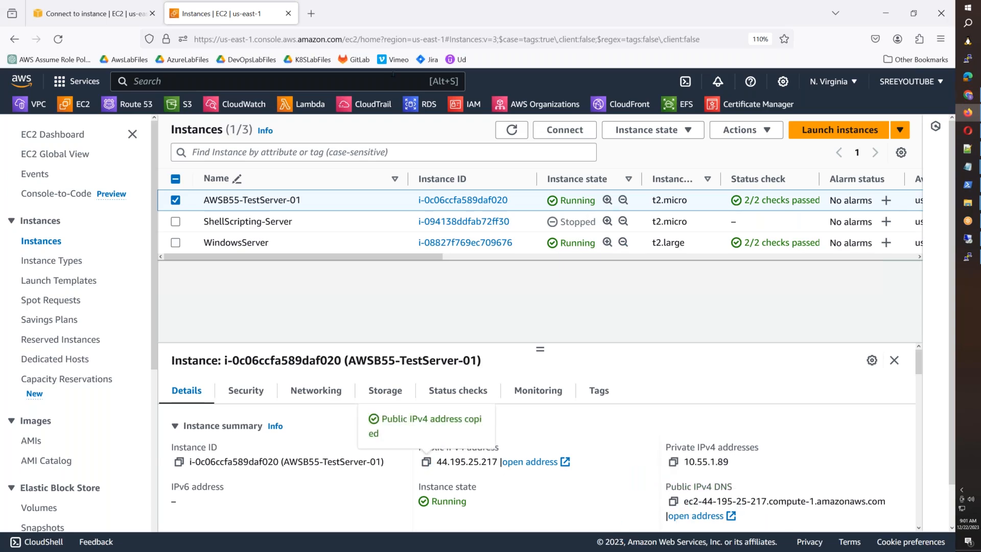
pyautogui.click(311, 14)
pyautogui.hotkey('ctrl', 'v')
pyautogui.press('Return')
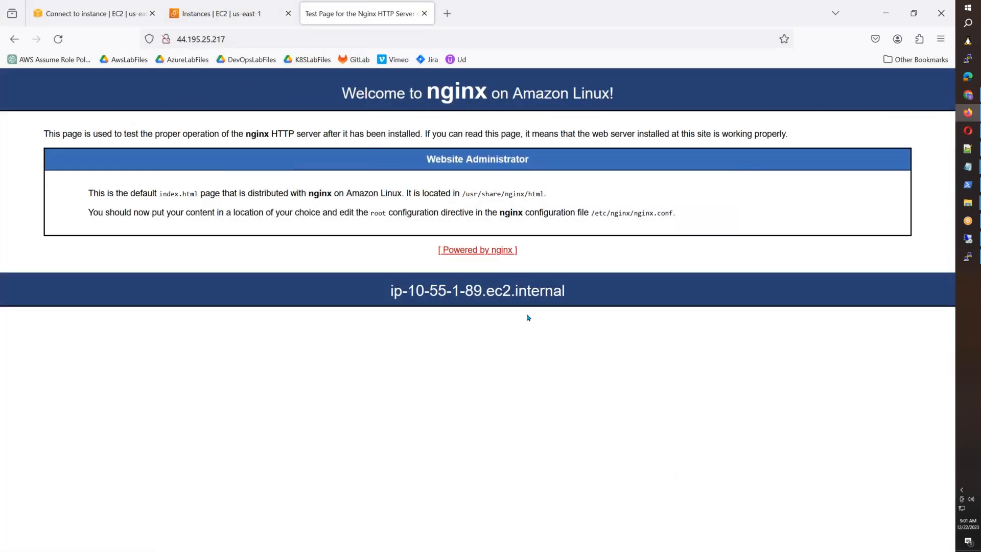
# Step: Compare the nginx page's hostname ip-10-55-1-89.ec2.internal with the PuTTY prompt, then return to the remote desktop
pyautogui.moveTo(582, 290); pyautogui.dragTo(388, 292)
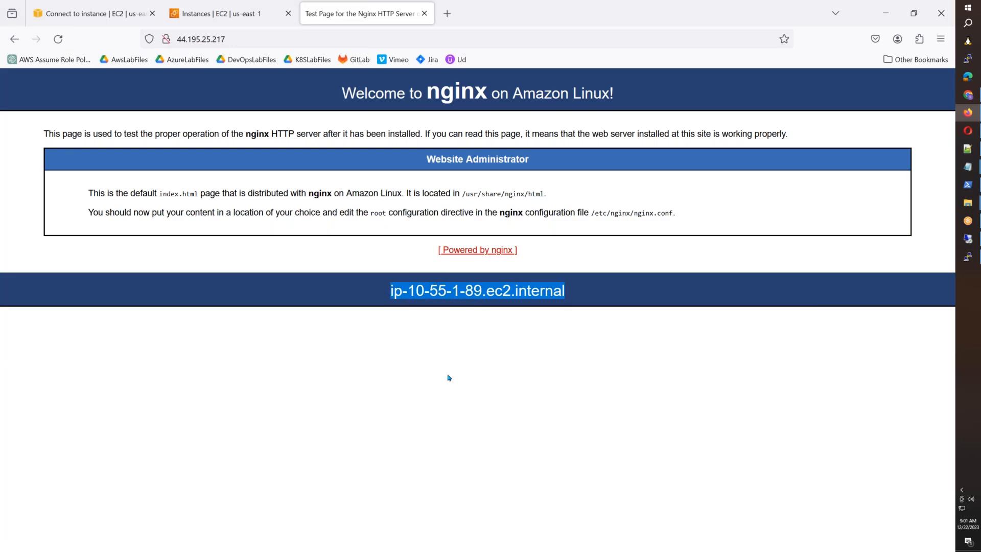
pyautogui.click(967, 256)
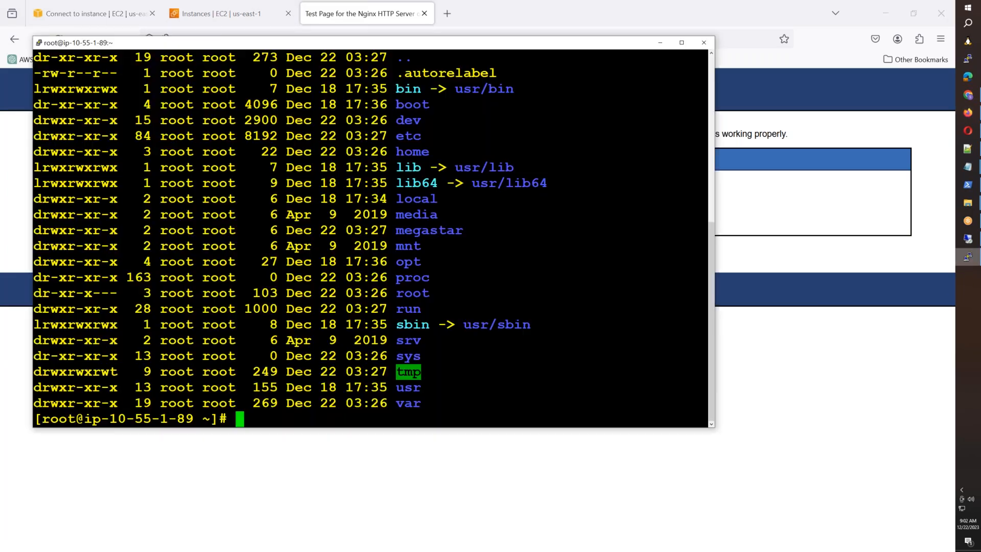
pyautogui.moveTo(104, 418); pyautogui.dragTo(189, 418)
pyautogui.hotkey('alt', 'Tab')
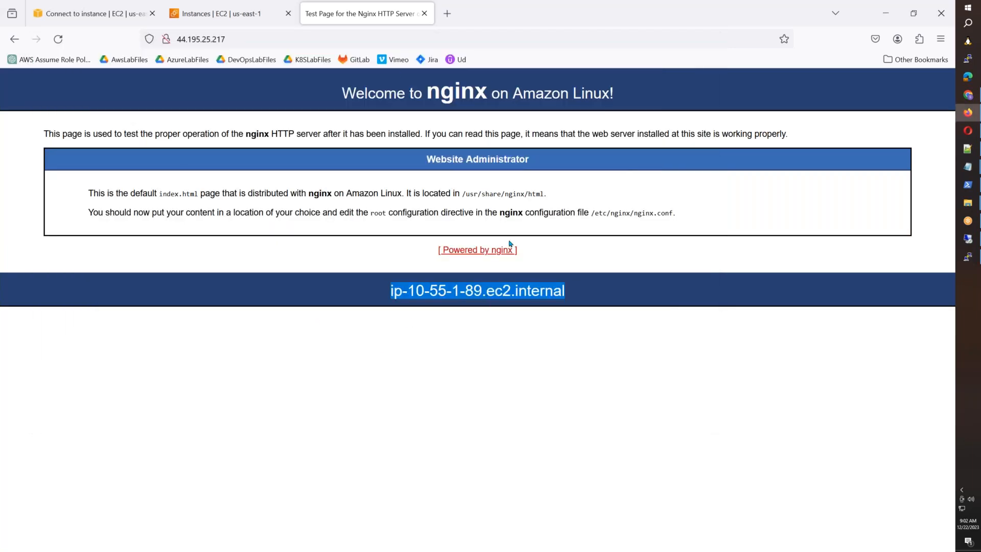
pyautogui.click(967, 239)
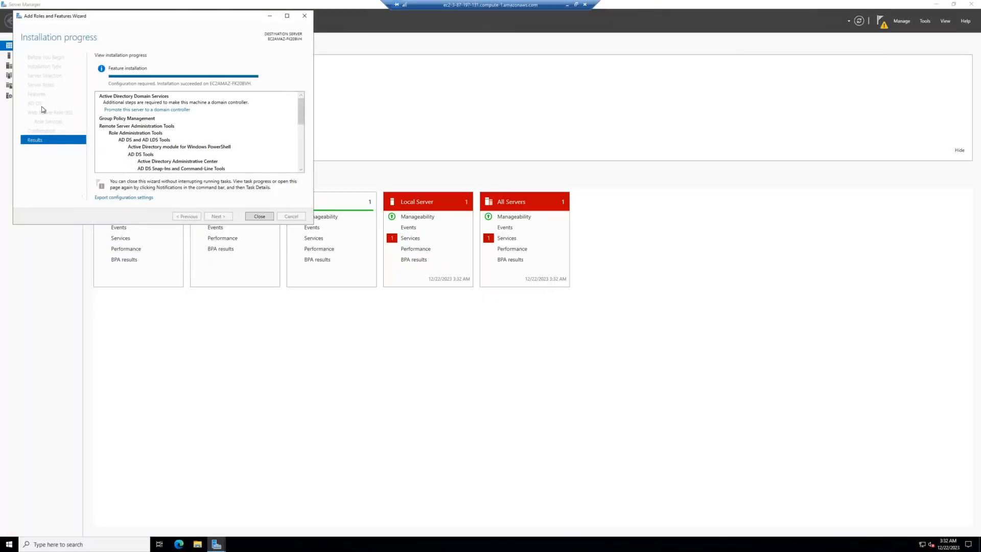
# Step: Close the finished install wizard, launch Edge and skip its sign-in and import welcome screens
pyautogui.click(259, 216)
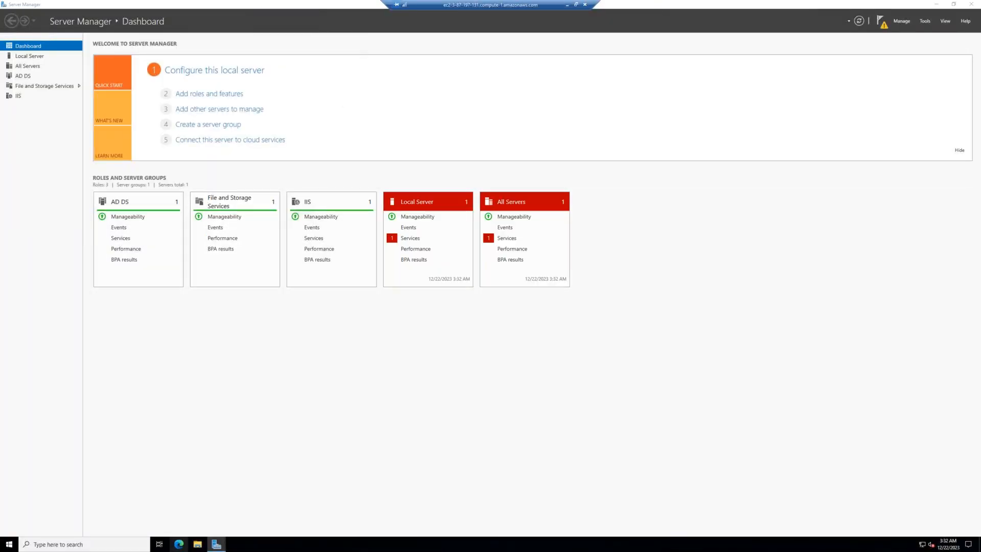
pyautogui.click(178, 544)
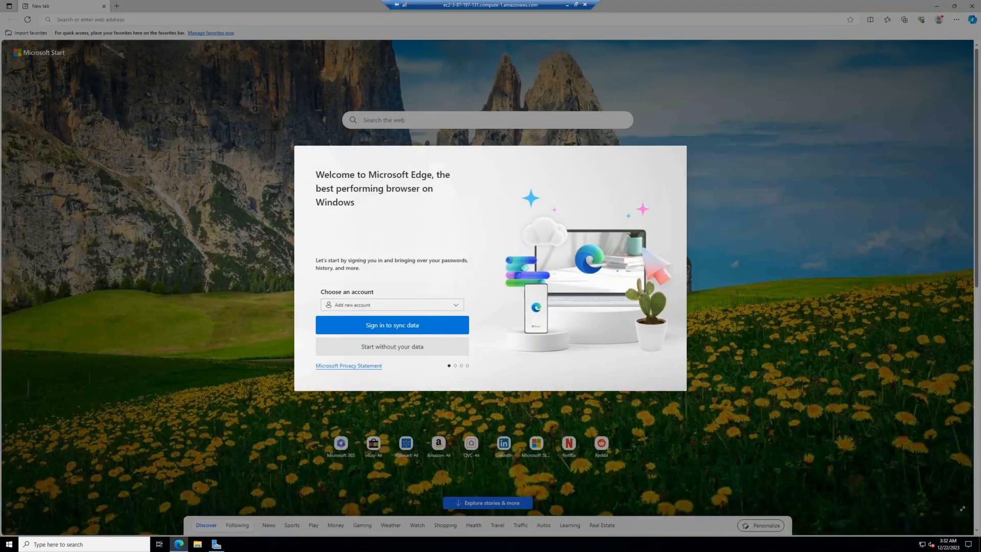
pyautogui.click(390, 347)
pyautogui.click(376, 350)
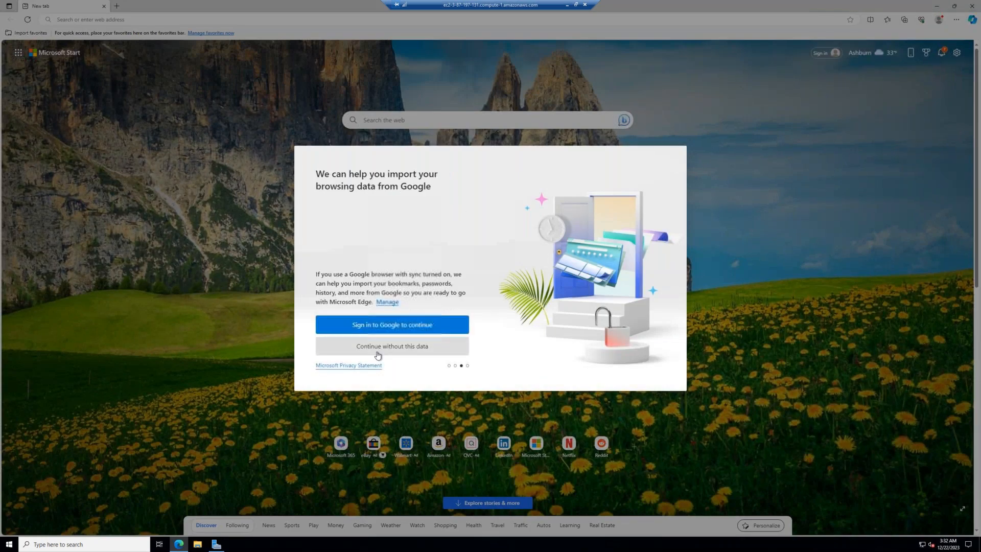
pyautogui.click(376, 350)
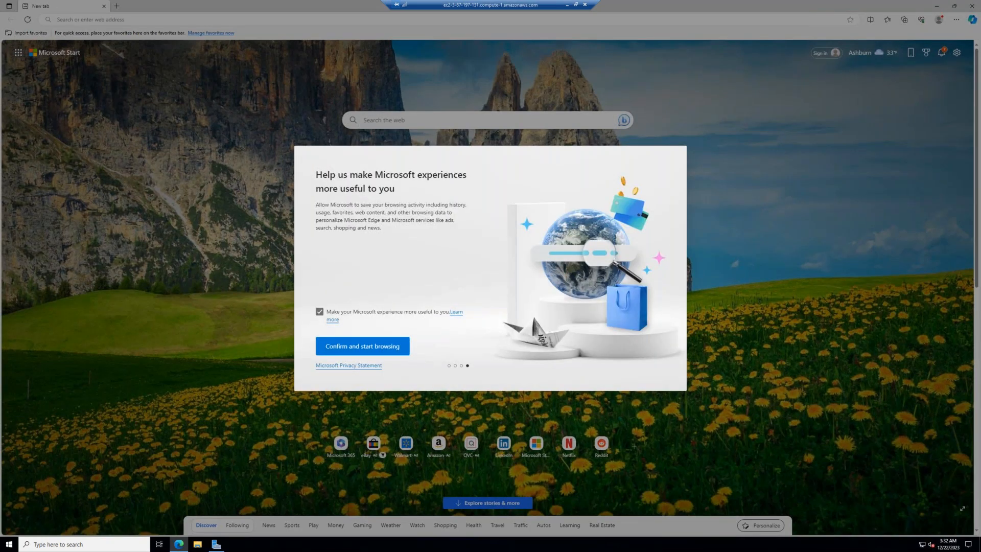
pyautogui.click(336, 342)
pyautogui.click(196, 6)
# Step: Load localhost in Edge to show the default IIS welcome page
pyautogui.click(124, 20)
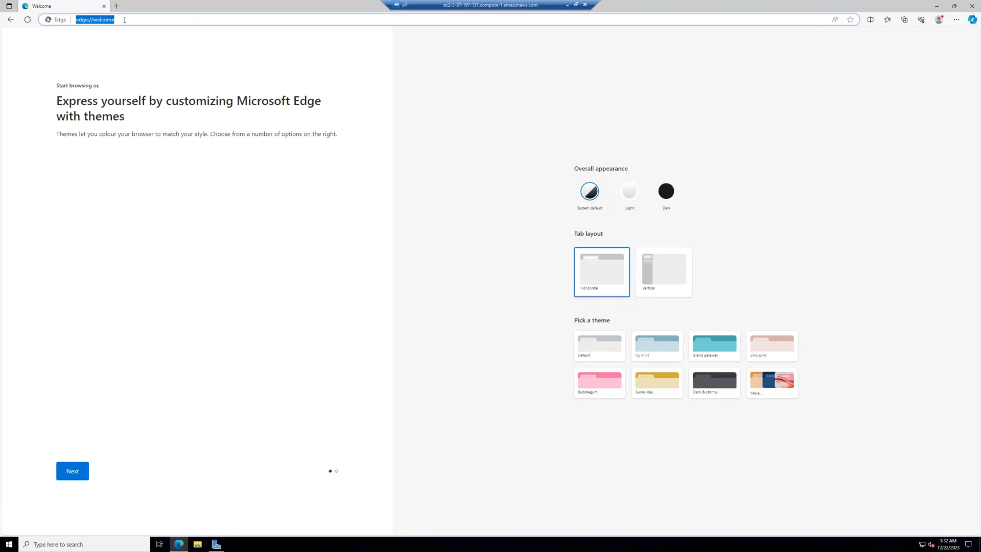
pyautogui.write('localhost')
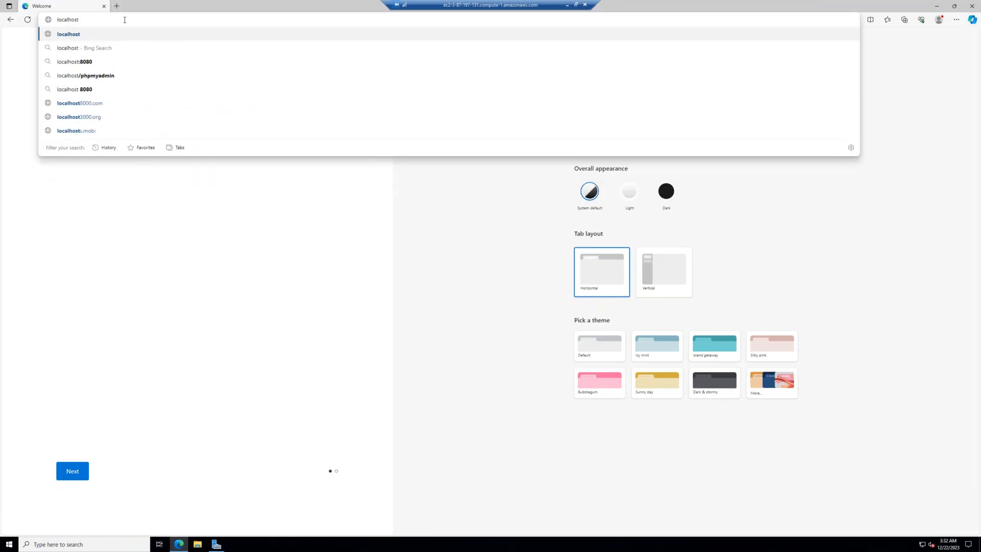
pyautogui.press('Return')
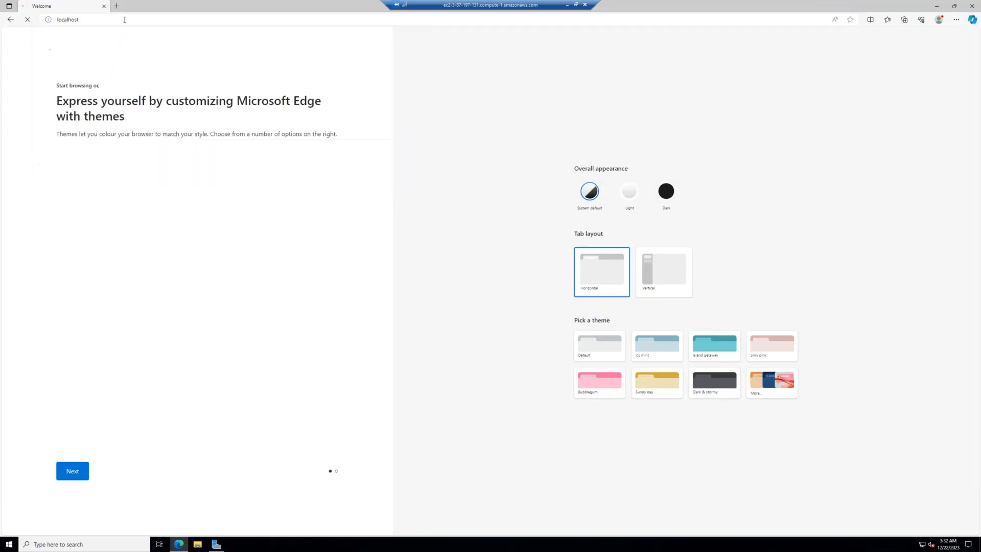
pyautogui.click(568, 6)
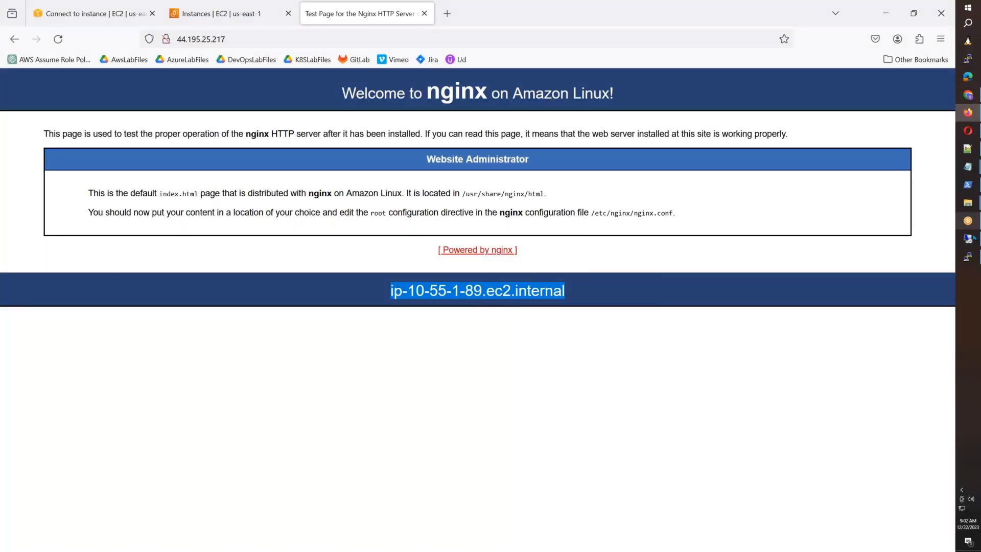
pyautogui.click(968, 238)
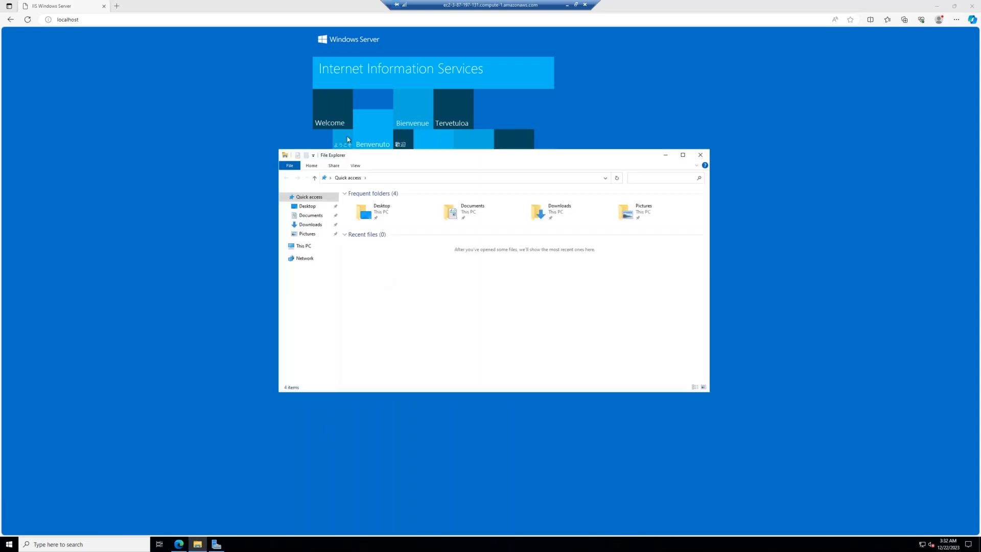
# Step: Browse File Explorer to C:\inetpub\wwwroot on the Local Disk
pyautogui.click(460, 24)
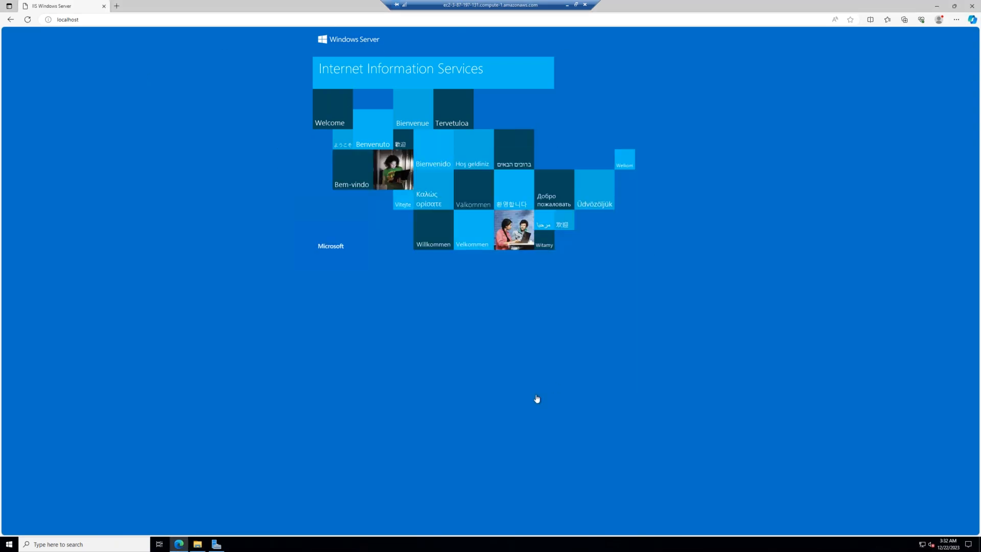
pyautogui.click(198, 544)
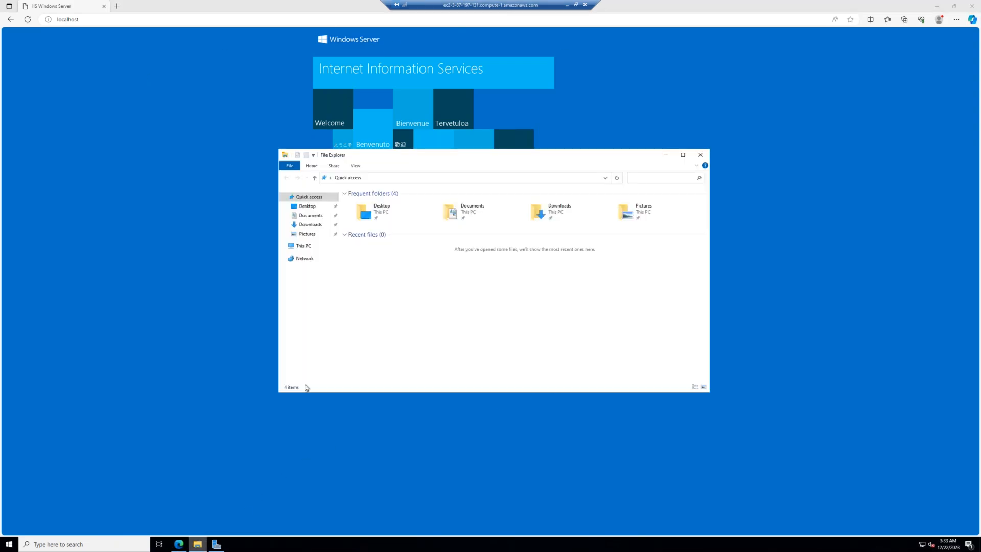
pyautogui.click(300, 246)
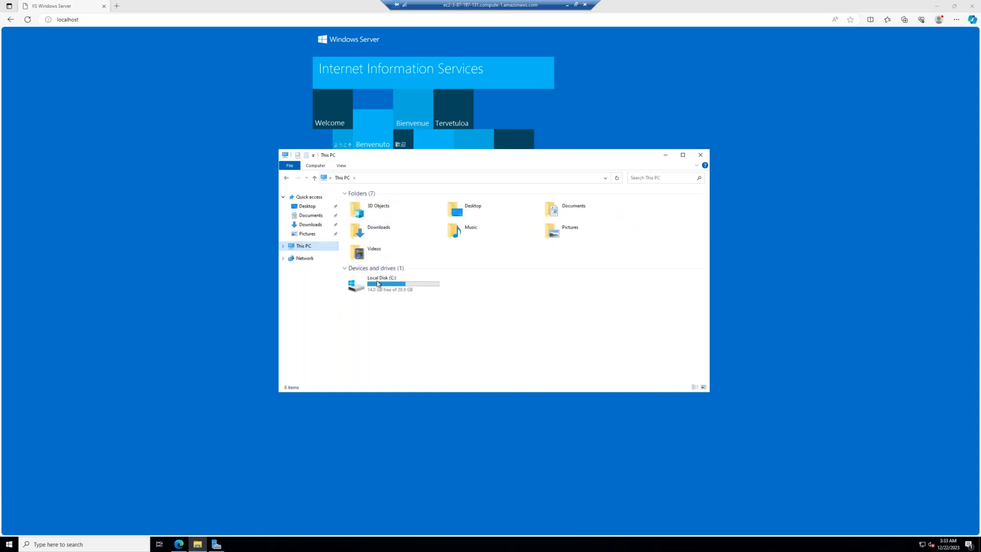
pyautogui.doubleClick(379, 287)
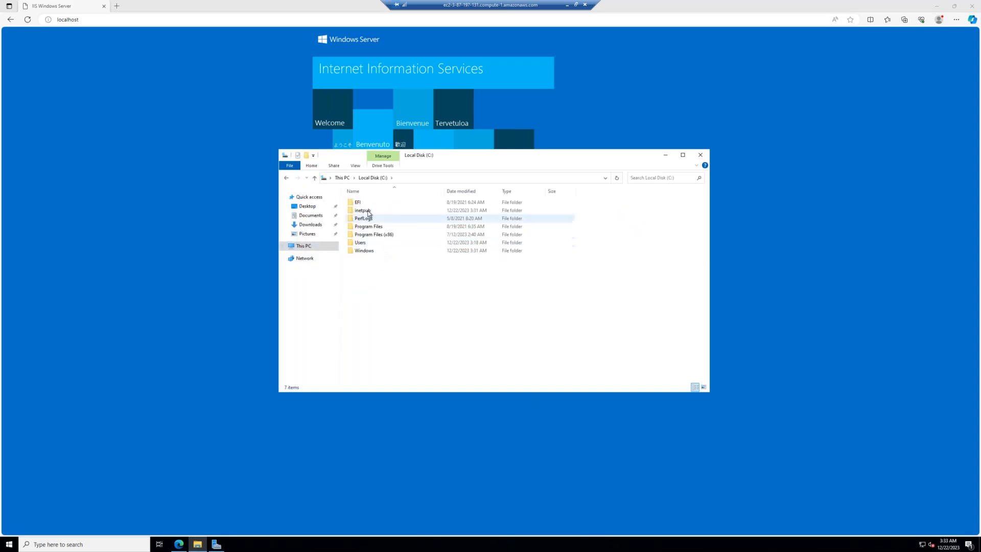
pyautogui.click(368, 212)
pyautogui.doubleClick(368, 212)
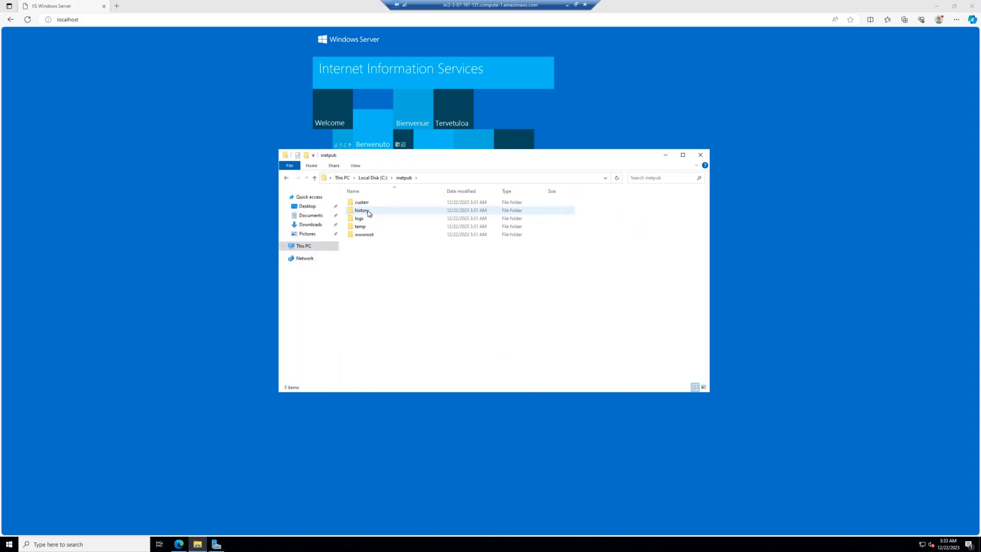
pyautogui.doubleClick(371, 237)
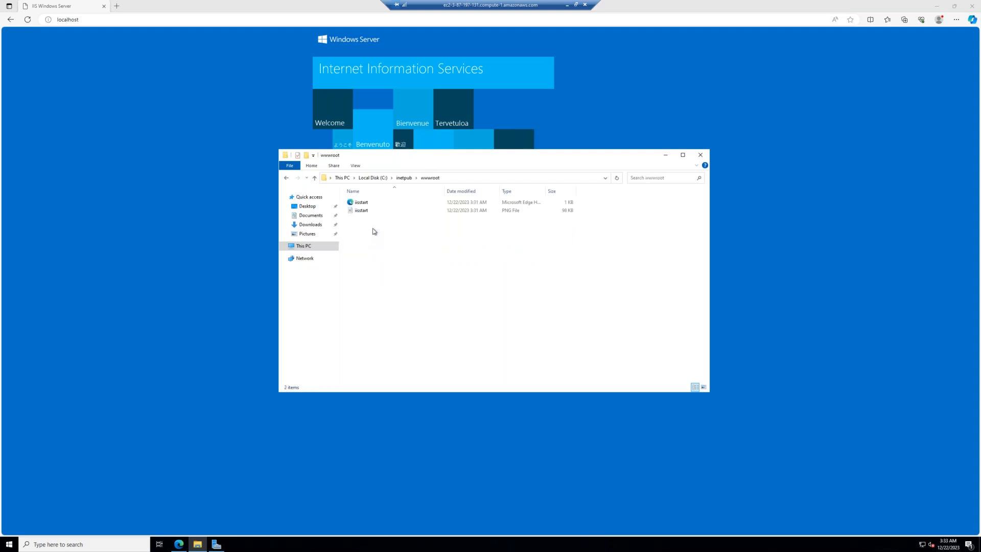
# Step: Widen the Type column and bring up the context menu for iisstart.html
pyautogui.click(364, 211)
pyautogui.click(543, 191)
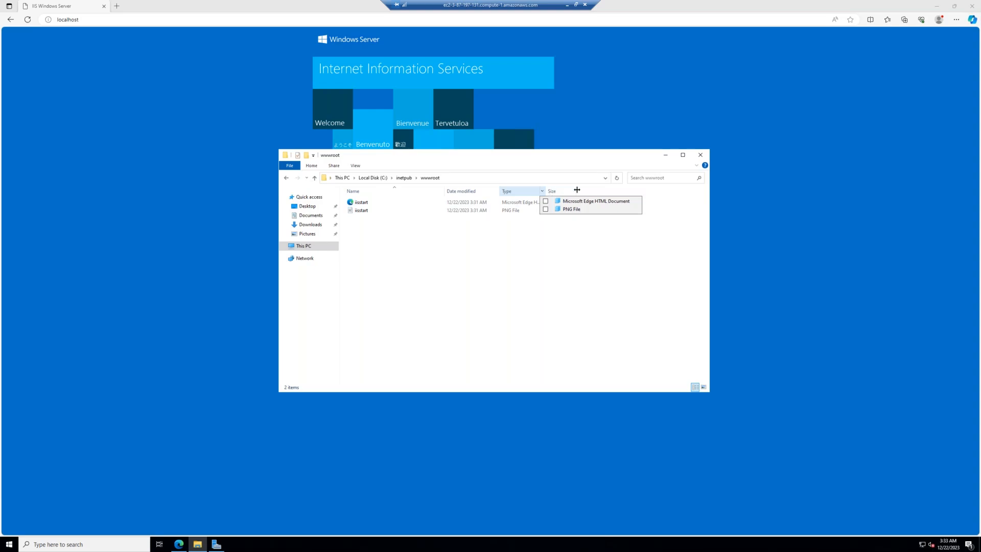
pyautogui.moveTo(545, 191); pyautogui.dragTo(565, 209)
pyautogui.rightClick(362, 204)
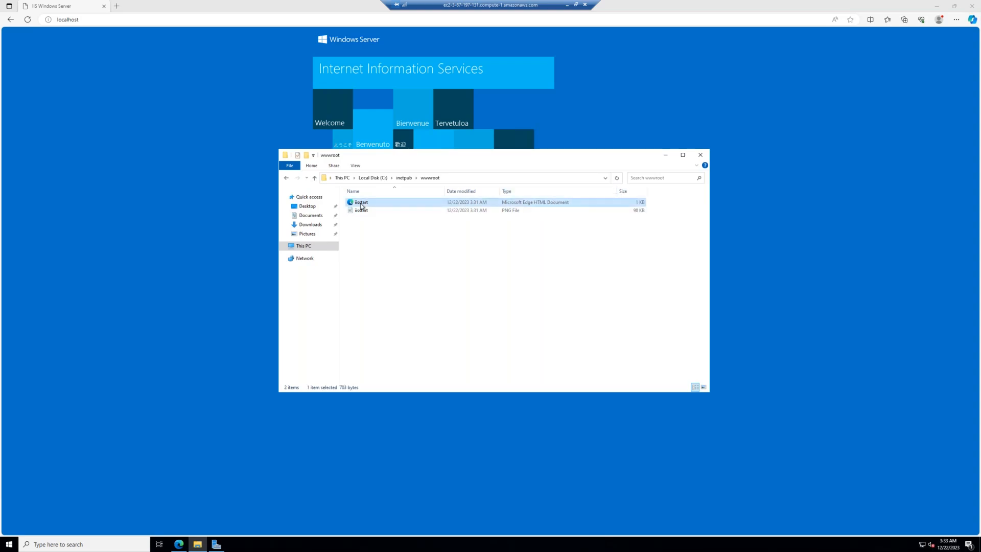
# Step: Open iisstart in Notepad, replace the 'IIS Windows Server' title with SALAAR, and save
pyautogui.moveTo(402, 228)
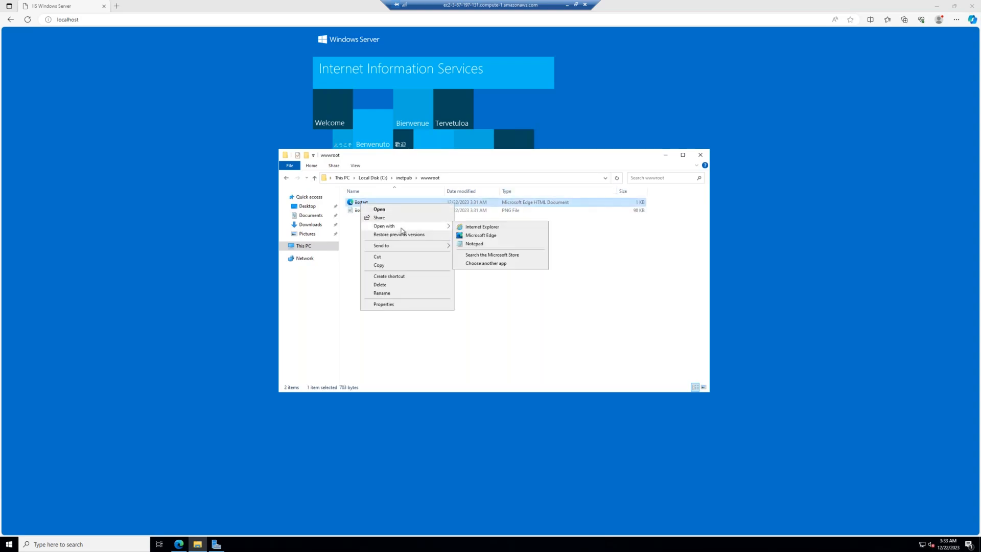
pyautogui.click(475, 244)
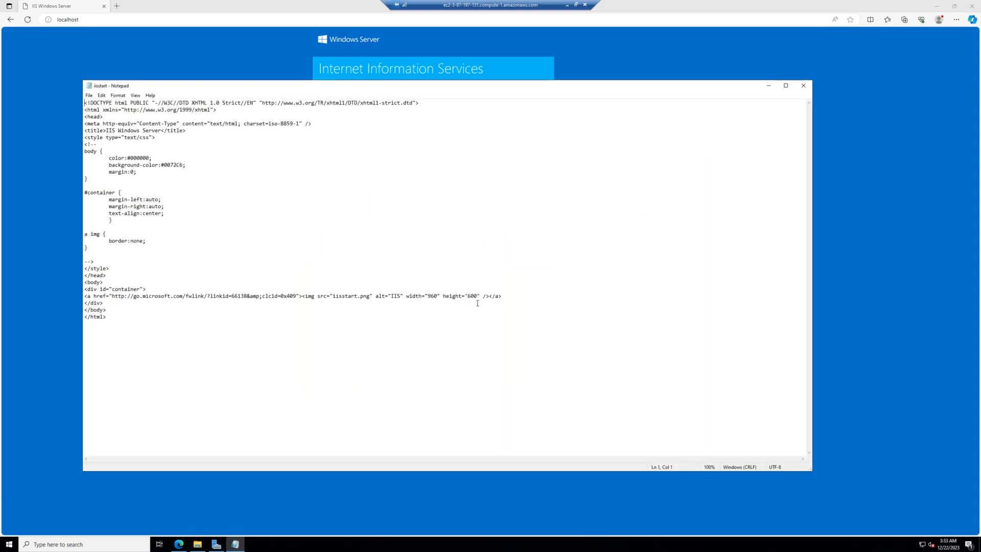
pyautogui.scroll(13, 477, 303)
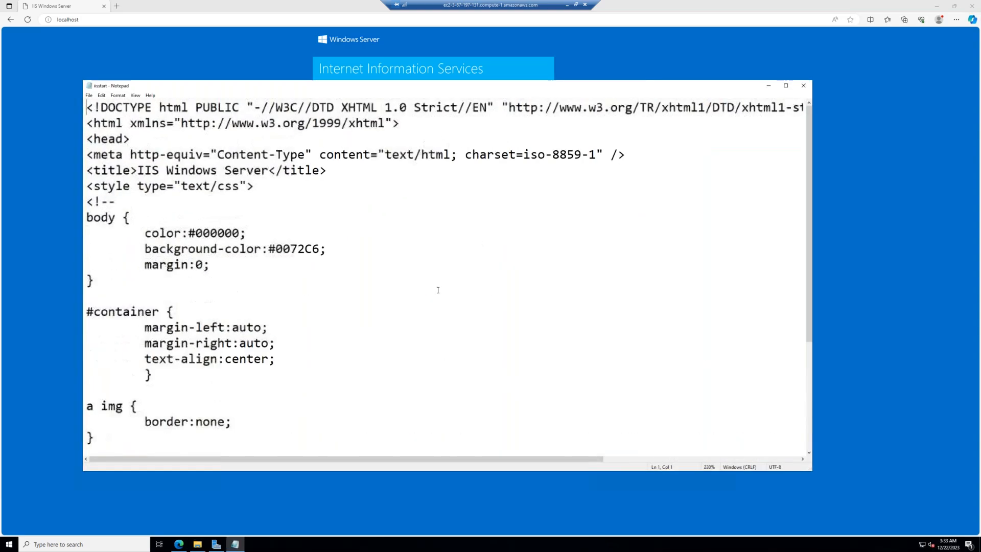
pyautogui.scroll(-2, 438, 290)
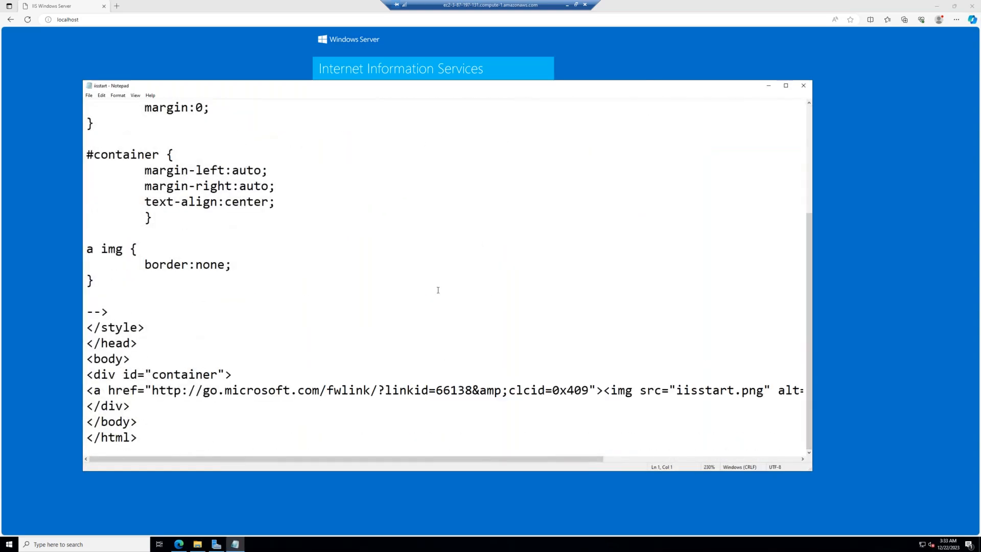
pyautogui.scroll(4, 437, 290)
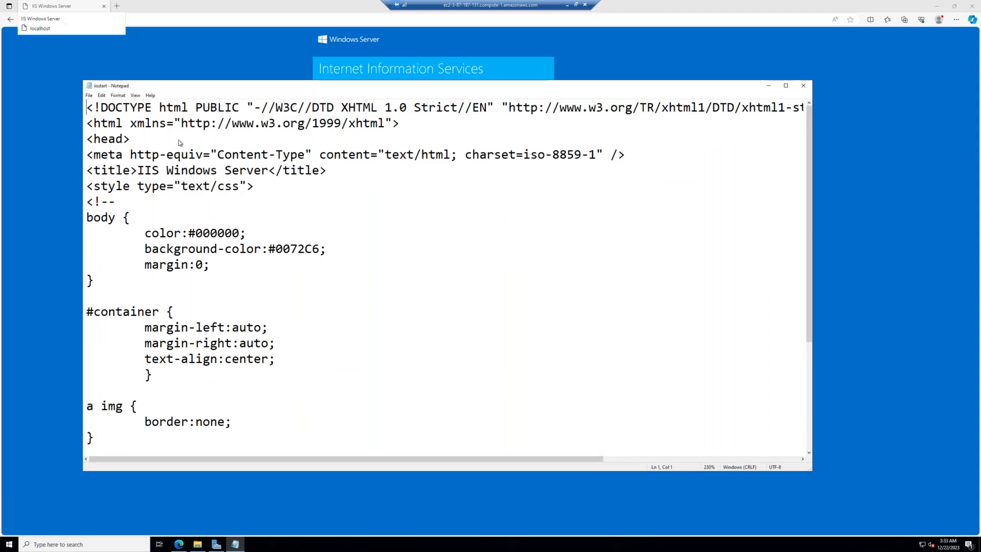
pyautogui.moveTo(271, 172); pyautogui.dragTo(139, 170)
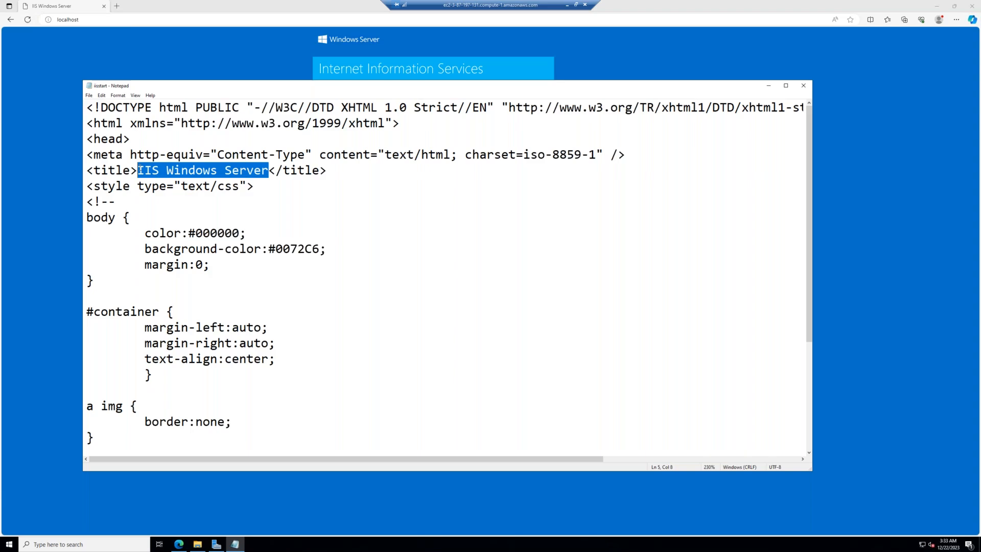
pyautogui.write('SALAAR')
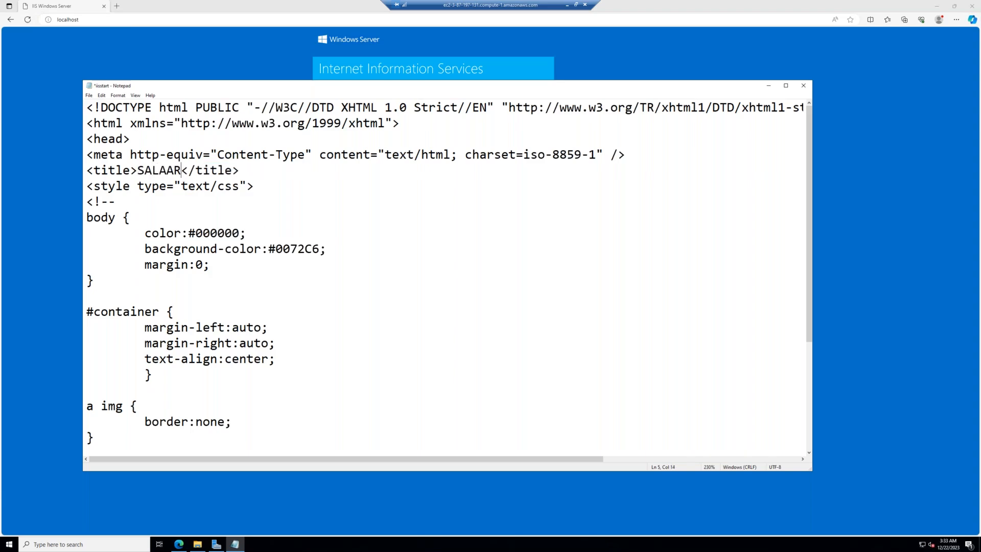
pyautogui.hotkey('ctrl', 's')
# Step: Add an <h1>REBEL STAR SALAAR</h1> line after the container div and save the file
pyautogui.scroll(-4, 228, 283)
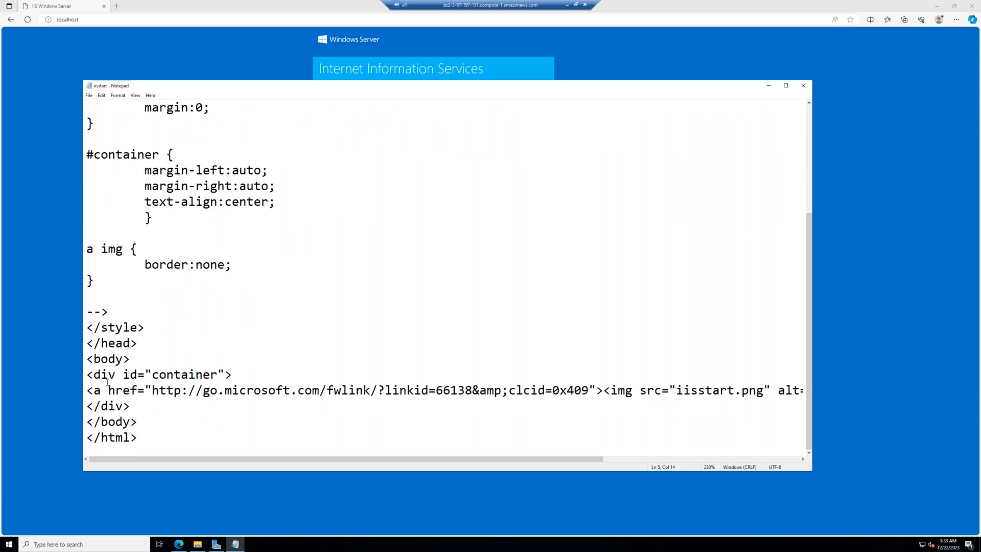
pyautogui.click(231, 376)
pyautogui.press('Return')
pyautogui.write('<h1')
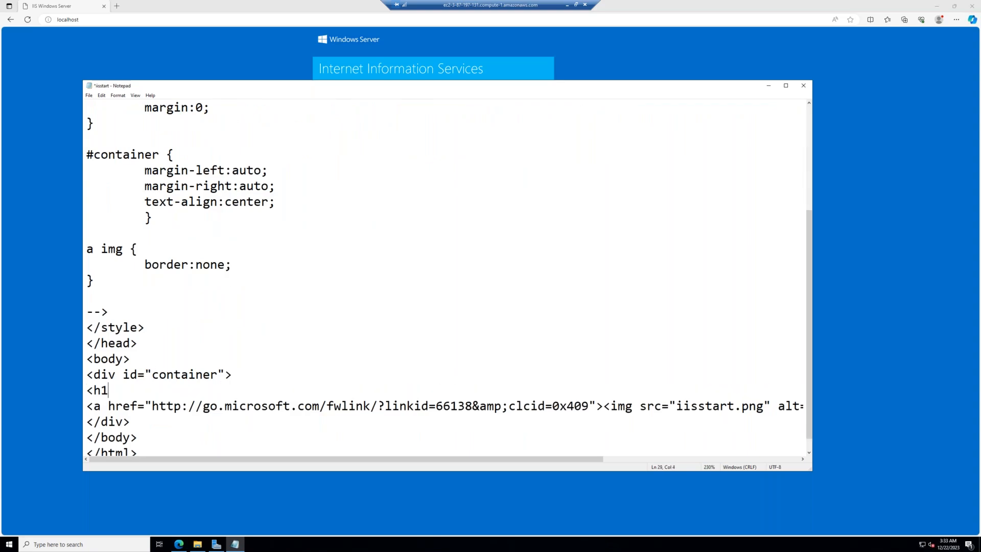
pyautogui.write('>REB')
pyautogui.write('E:')
pyautogui.write('L STAR')
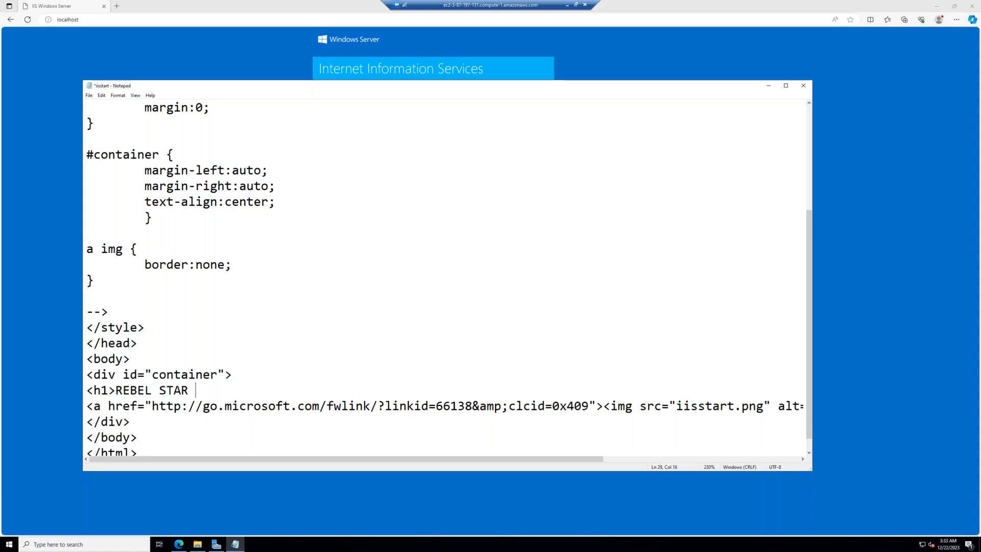
pyautogui.write(' SALAAR</h1>')
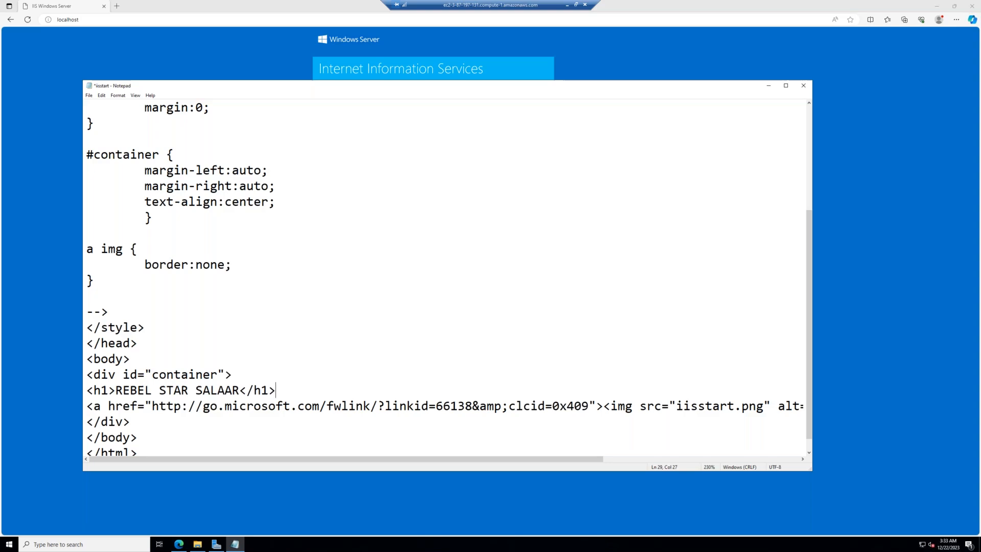
pyautogui.hotkey('ctrl', 's')
pyautogui.click(11, 176)
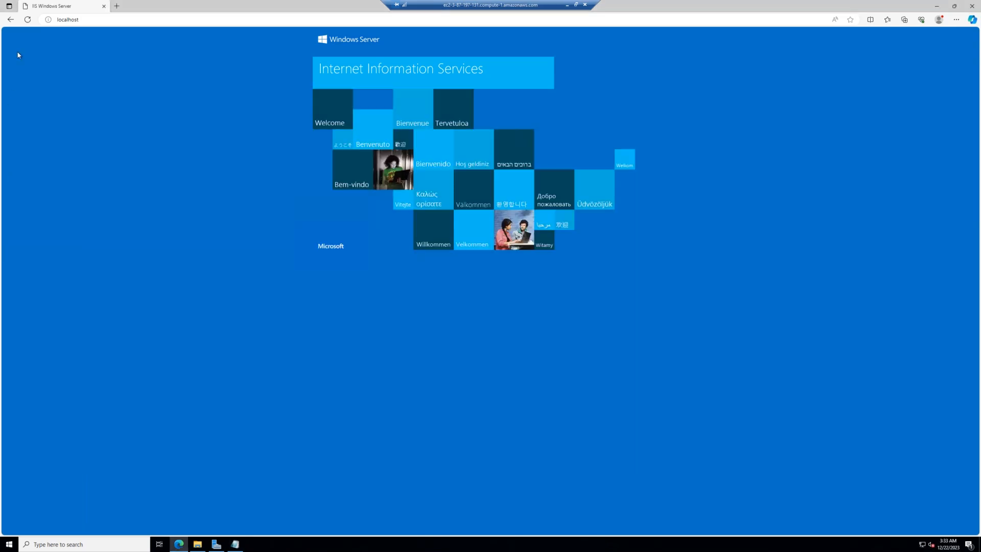
# Step: Reload the IIS page in the remote browser to confirm the REBEL STAR SALAAR heading
pyautogui.click(28, 20)
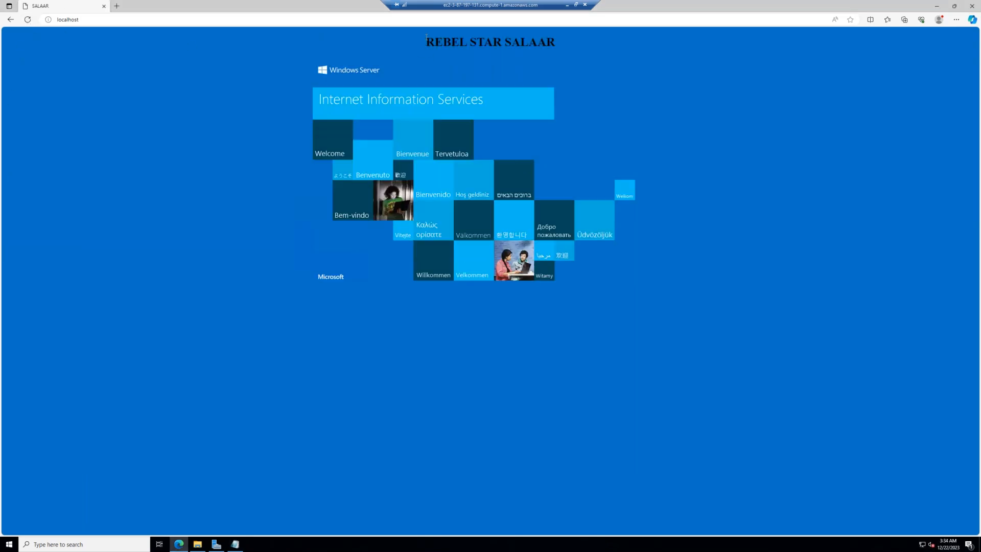
pyautogui.moveTo(426, 40); pyautogui.dragTo(572, 41)
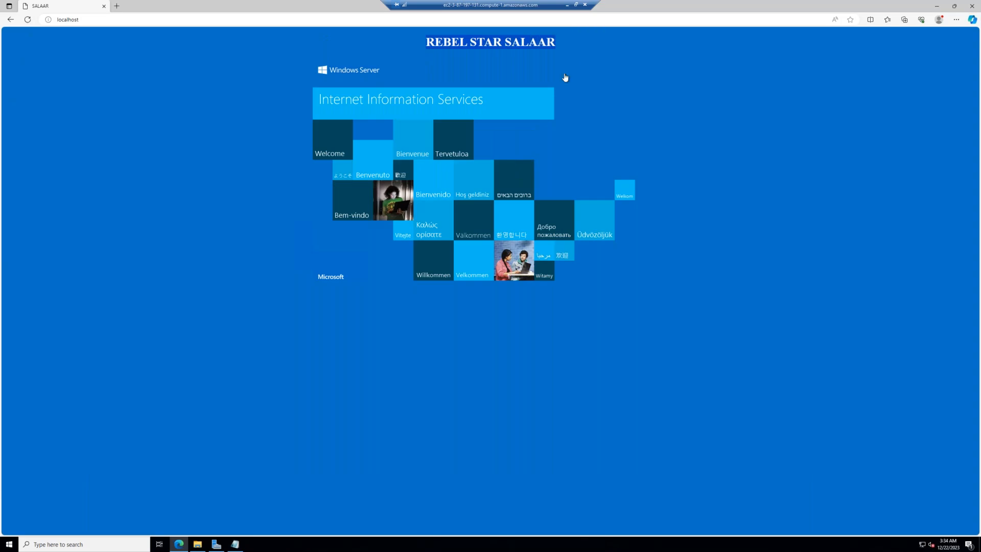
pyautogui.click(498, 109)
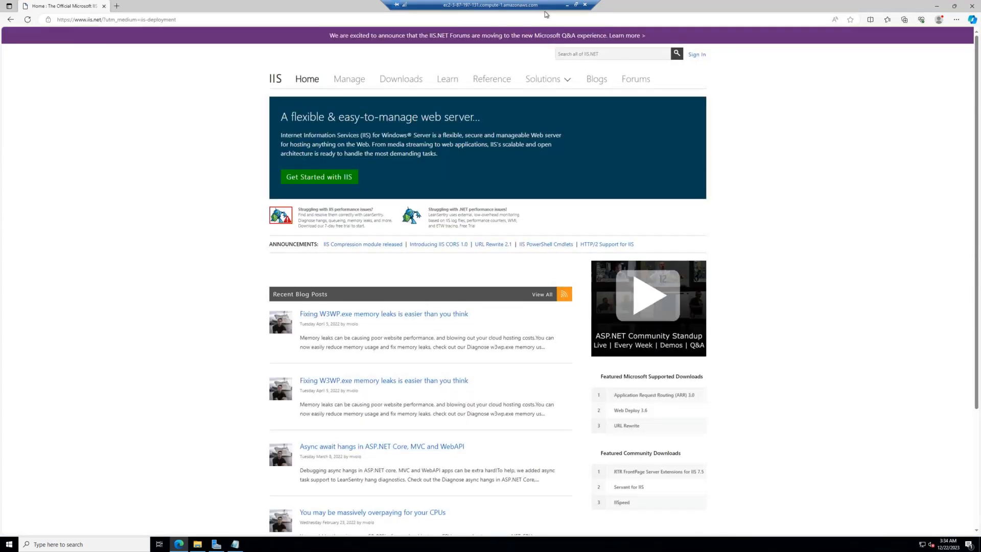
# Step: Load the Windows instance's copied public DNS in a new Firefox tab, then return to the nginx tab
pyautogui.click(567, 6)
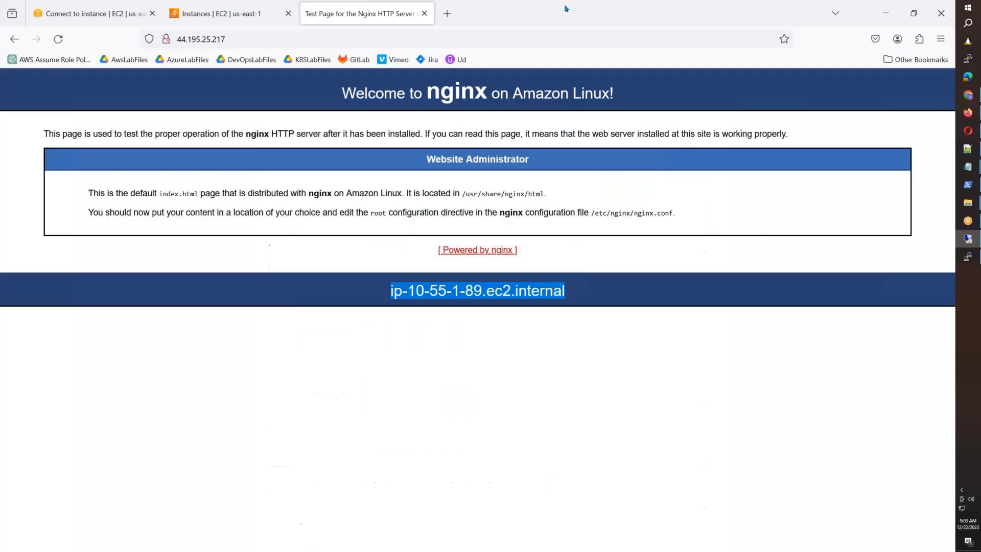
pyautogui.click(74, 16)
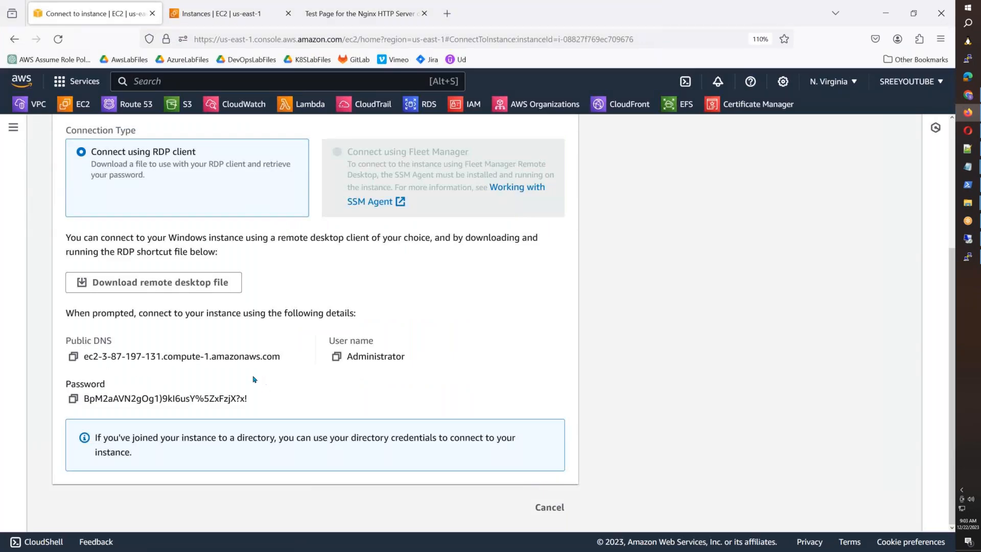
pyautogui.click(73, 357)
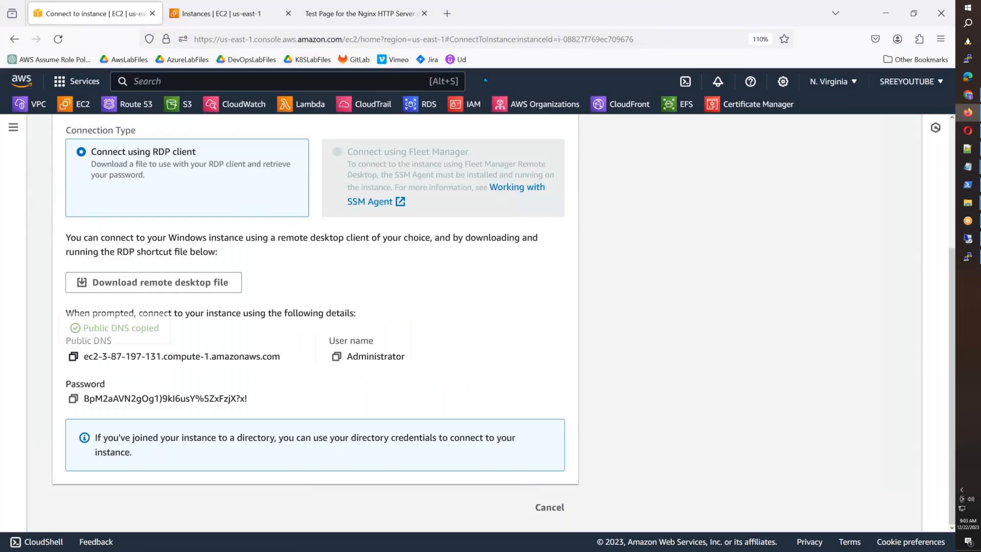
pyautogui.click(446, 14)
pyautogui.hotkey('ctrl', 'v')
pyautogui.press('Return')
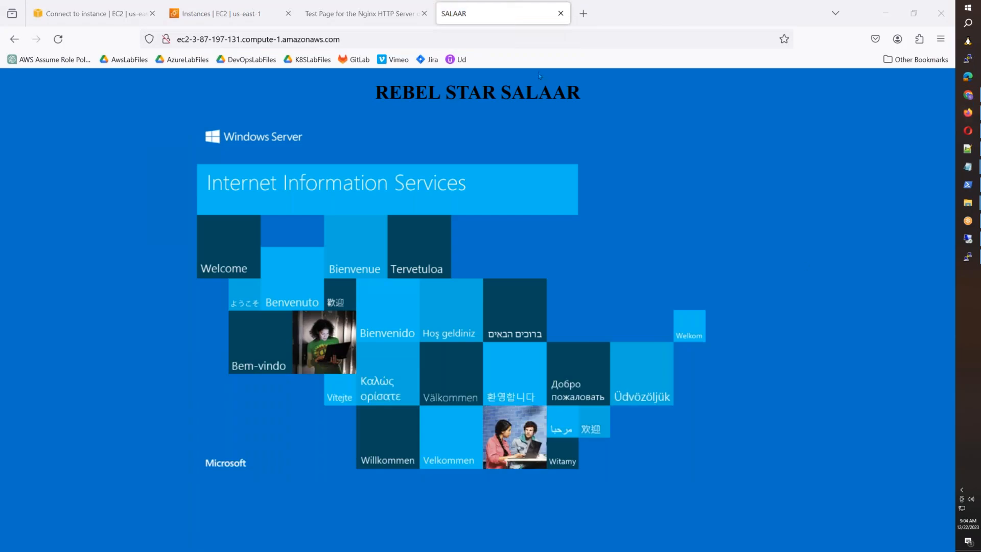
pyautogui.click(549, 41)
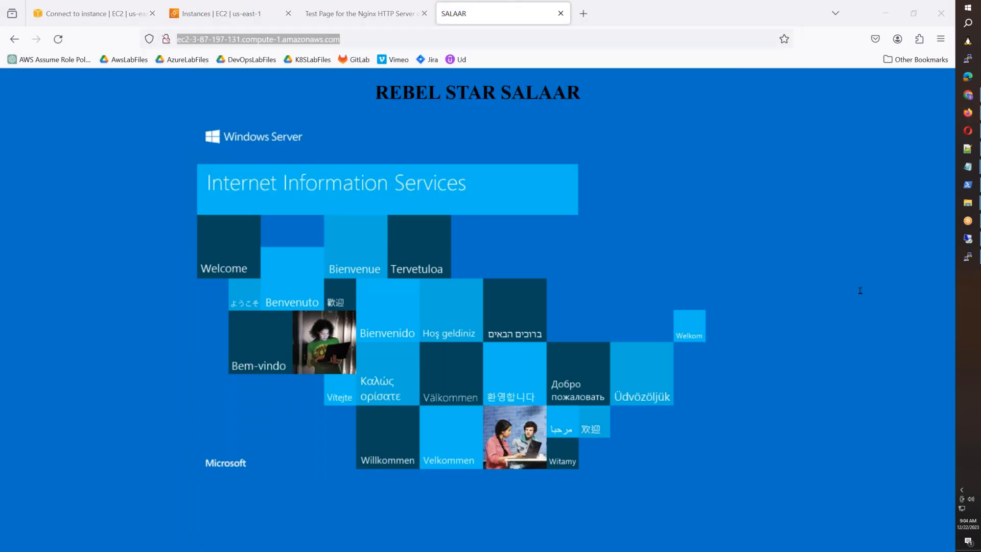
pyautogui.click(364, 13)
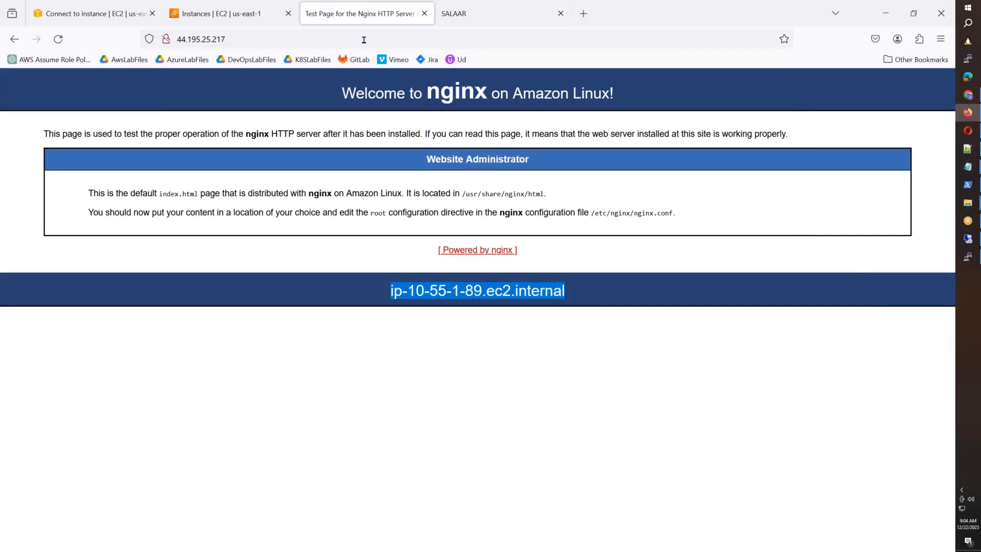
# Step: Open /usr/share/nginx/html/index.html in nano in the PuTTY terminal
pyautogui.click(364, 40)
pyautogui.hotkey('alt', 'Tab')
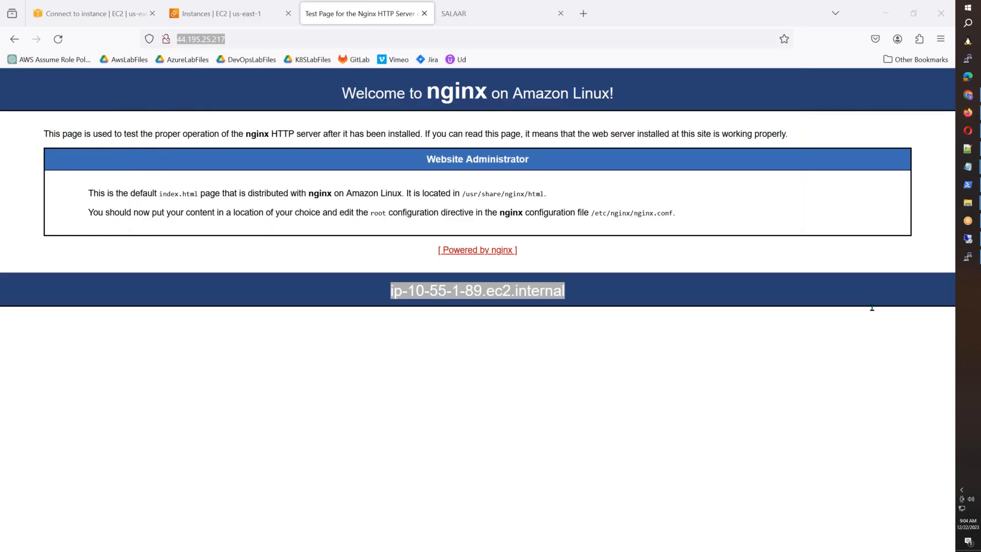
pyautogui.moveTo(613, 93); pyautogui.dragTo(397, 93)
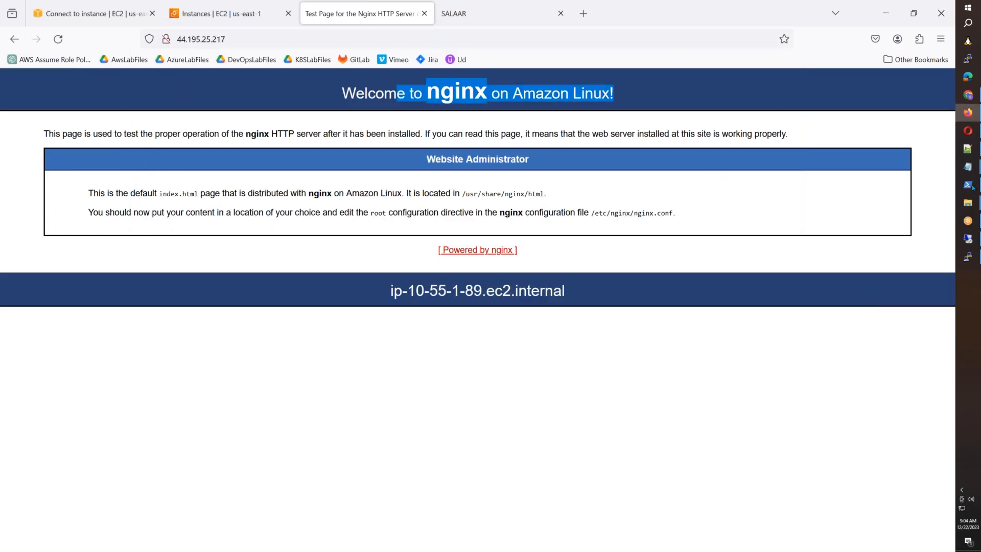
pyautogui.click(968, 257)
pyautogui.write('nano /usr/share/nginx/html/')
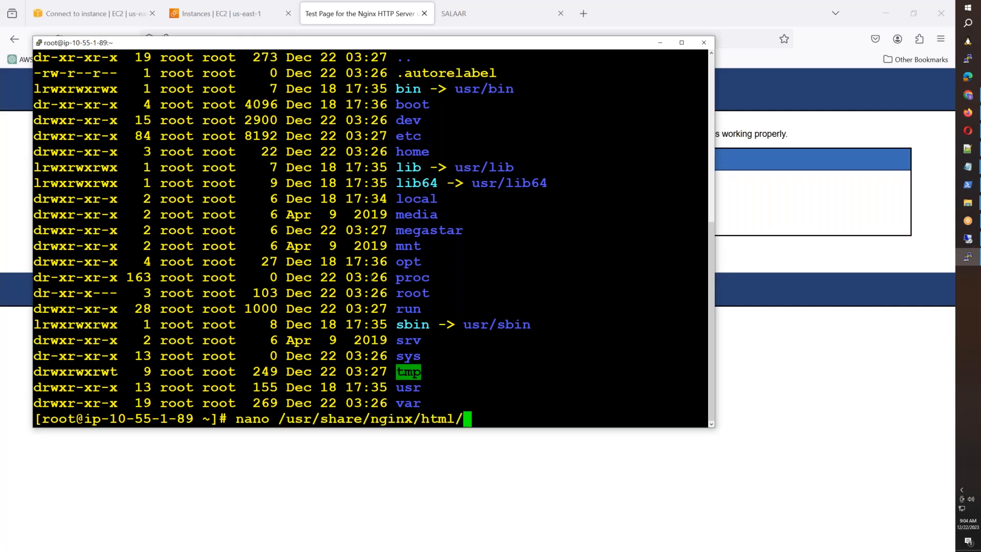
pyautogui.write('in')
pyautogui.press('Tab')
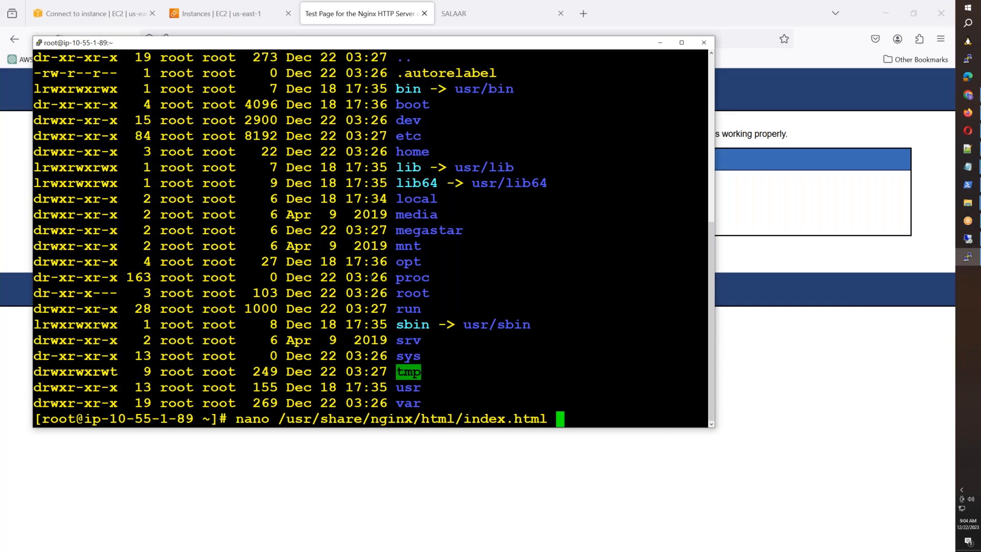
pyautogui.press('Return')
# Step: Move to the <title> line in nano and start deleting the existing title text
pyautogui.press('Down')
pyautogui.press('Down')
pyautogui.press('Down')
pyautogui.press('Down')
pyautogui.press('Down')
pyautogui.press('Down')
pyautogui.press('Down')
pyautogui.press('Down')
pyautogui.press('Down')
pyautogui.press('Down')
pyautogui.press('Down')
pyautogui.press('Down')
pyautogui.press('Down')
pyautogui.press('Down')
pyautogui.press('Down')
pyautogui.press('Down')
pyautogui.press('Down')
pyautogui.press('Down')
pyautogui.press('Down')
pyautogui.press('Down')
pyautogui.press('Up')
pyautogui.press('Up')
pyautogui.press('Up')
pyautogui.press('Up')
pyautogui.press('Up')
pyautogui.press('Up')
pyautogui.press('Up')
pyautogui.press('Up')
pyautogui.press('Up')
pyautogui.press('Up')
pyautogui.press('Up')
pyautogui.press('Up')
pyautogui.press('Up')
pyautogui.press('Up')
pyautogui.press('Up')
pyautogui.press('Up')
pyautogui.press('Up')
pyautogui.press('Up')
pyautogui.press('Up')
pyautogui.press('Up')
pyautogui.press('Down')
pyautogui.press('Down')
pyautogui.press('Down')
pyautogui.press('Down')
pyautogui.press('Down')
pyautogui.press('Right')
pyautogui.press('Right')
pyautogui.press('Right')
pyautogui.press('Right')
pyautogui.press('Right')
pyautogui.press('Right')
pyautogui.press('Up')
pyautogui.press('Right')
pyautogui.press('Right')
pyautogui.press('Right')
pyautogui.press('Right')
pyautogui.press('Right')
pyautogui.press('Right')
pyautogui.press('Right')
pyautogui.press('Right')
pyautogui.press('Right')
pyautogui.press('Delete')
pyautogui.press('Delete')
pyautogui.press('Delete')
pyautogui.press('Delete')
pyautogui.press('Delete')
pyautogui.press('Delete')
pyautogui.press('Delete')
pyautogui.press('Delete')
pyautogui.press('Delete')
pyautogui.press('Delete')
pyautogui.press('Delete')
pyautogui.press('Delete')
pyautogui.press('Delete')
pyautogui.press('Delete')
pyautogui.press('Delete')
pyautogui.press('Delete')
pyautogui.press('Delete')
pyautogui.press('Delete')
pyautogui.press('Delete')
pyautogui.press('Delete')
pyautogui.press('Delete')
pyautogui.press('Delete')
pyautogui.press('Delete')
pyautogui.write('<')
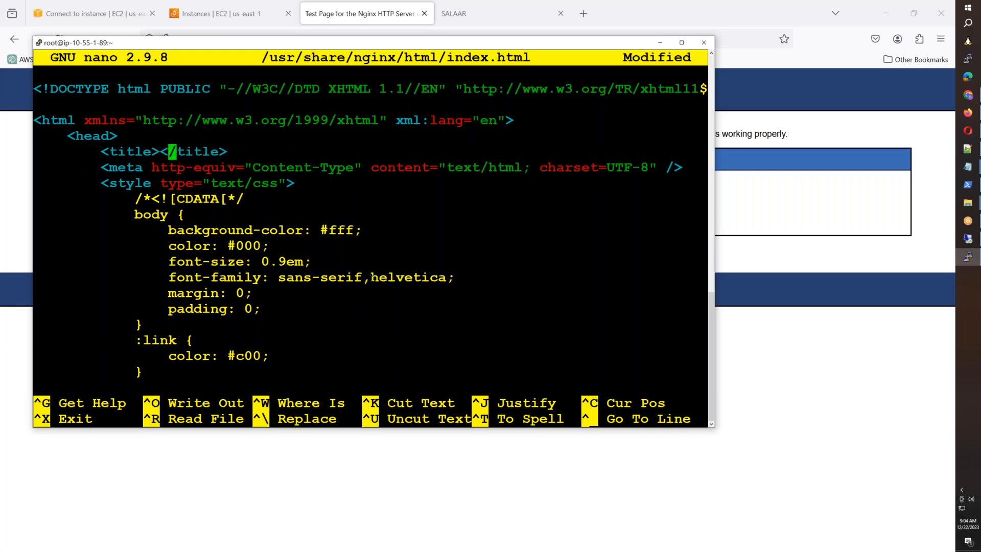
# Step: Copy REBEL STAR SALAAR from the IIS tab, paste it into the title, and trim it to SALAAR
pyautogui.hotkey('alt', 'Tab')
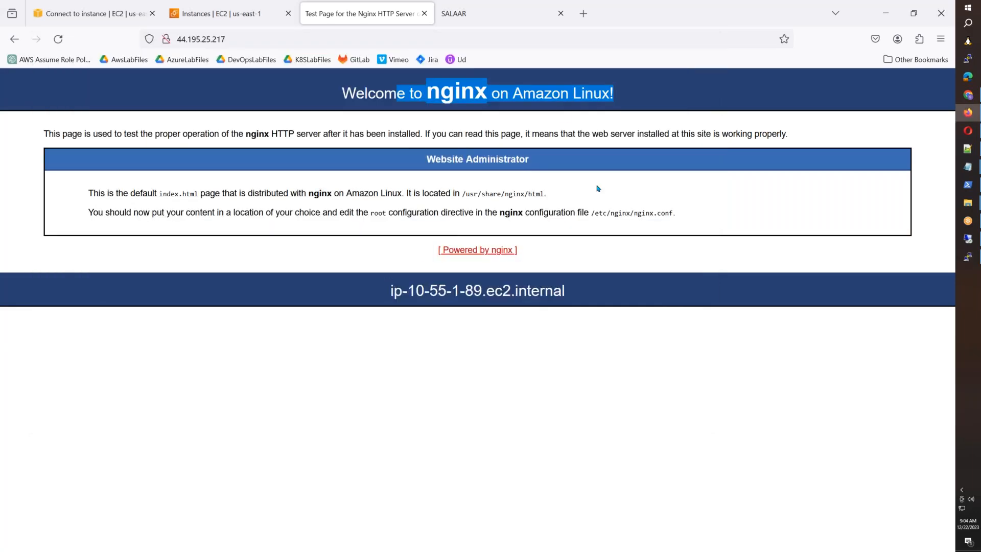
pyautogui.click(462, 9)
pyautogui.moveTo(582, 92); pyautogui.dragTo(377, 93)
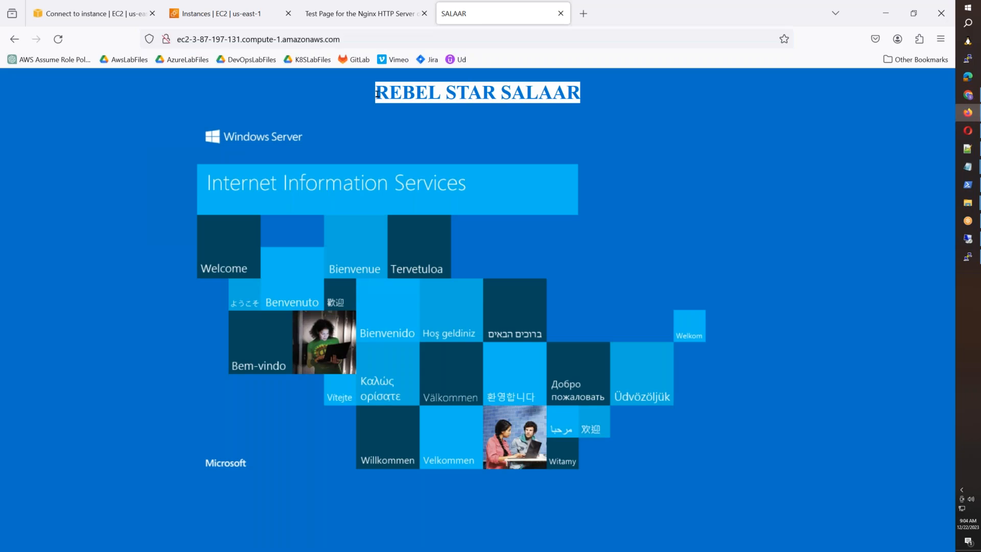
pyautogui.hotkey('alt', 'Tab')
pyautogui.hotkey('alt', 'Tab')
pyautogui.hotkey('alt', 'Tab')
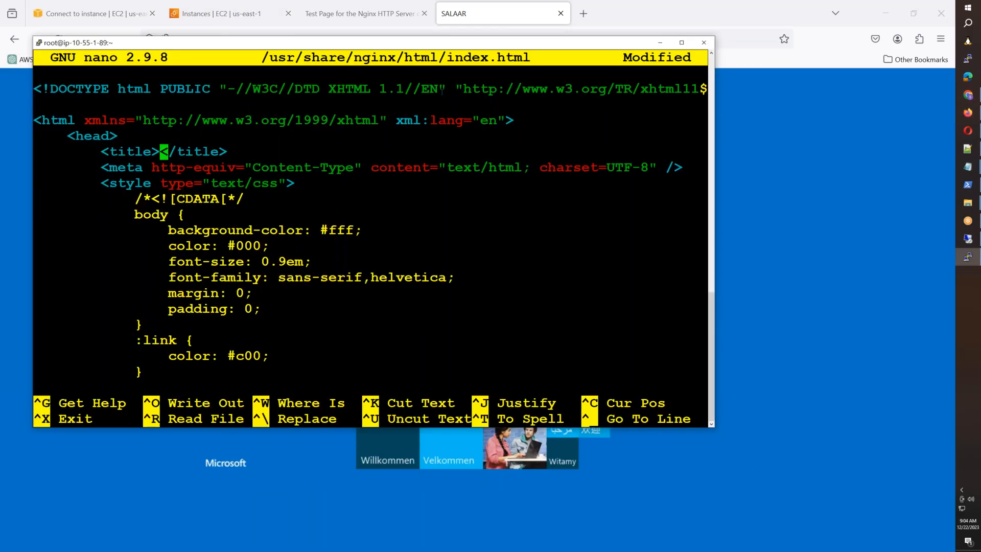
pyautogui.rightClick(431, 132)
pyautogui.press('Left')
pyautogui.press('Left')
pyautogui.press('Left')
pyautogui.press('Left')
pyautogui.press('Left')
pyautogui.press('Left')
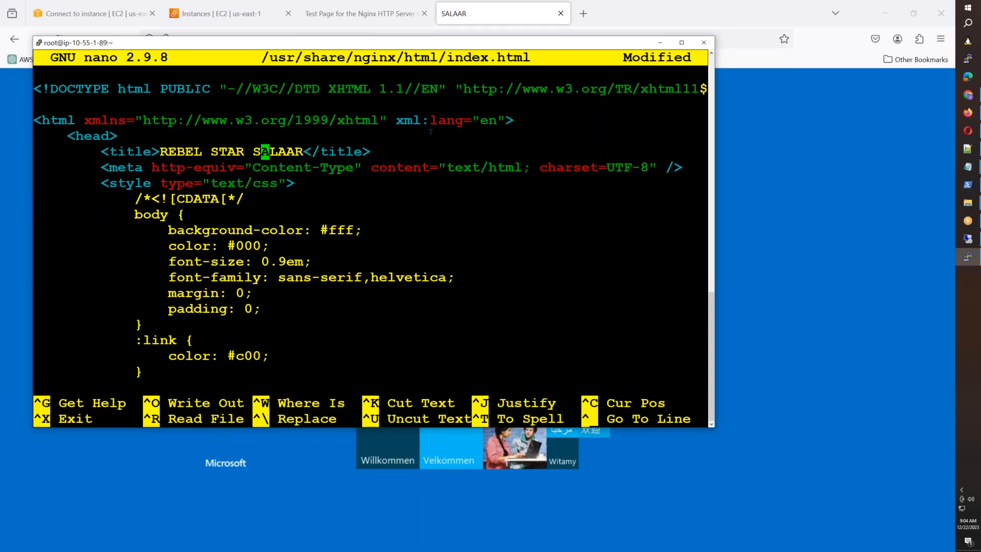
pyautogui.press('BackSpace')
pyautogui.press('BackSpace')
pyautogui.press('BackSpace')
pyautogui.press('BackSpace')
pyautogui.press('BackSpace')
pyautogui.press('BackSpace')
pyautogui.press('BackSpace')
pyautogui.press('BackSpace')
pyautogui.press('BackSpace')
pyautogui.press('BackSpace')
pyautogui.press('BackSpace')
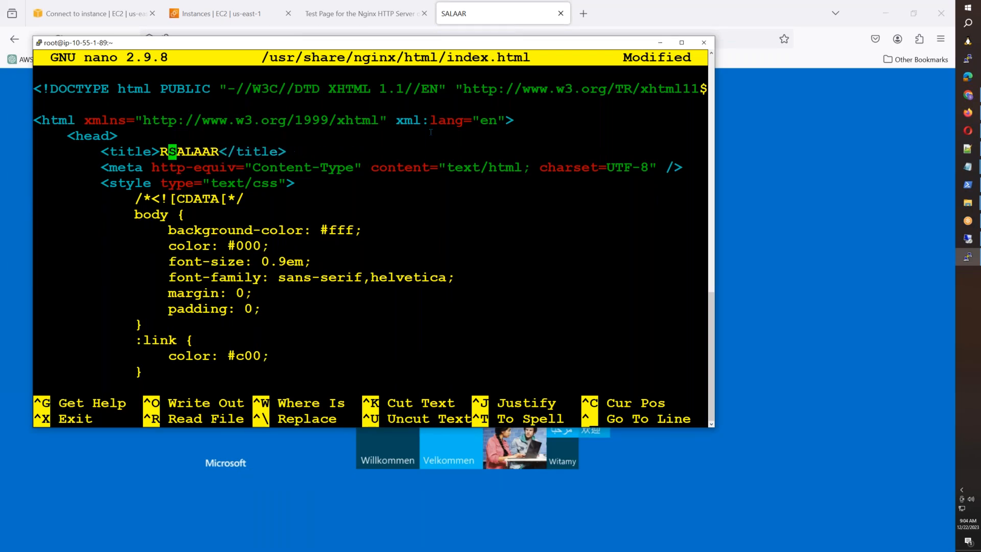
pyautogui.press('Down')
# Step: Replace the hostname <h1> with REBEL STAR SALAAR and save index.html under the same name
pyautogui.press('Down')
pyautogui.press('Down')
pyautogui.press('Down')
pyautogui.press('Down')
pyautogui.press('Down')
pyautogui.press('Down')
pyautogui.press('Down')
pyautogui.press('Down')
pyautogui.press('Down')
pyautogui.press('Down')
pyautogui.press('Down')
pyautogui.press('Down')
pyautogui.press('Down')
pyautogui.press('Down')
pyautogui.press('Down')
pyautogui.press('Down')
pyautogui.press('Down')
pyautogui.press('Down')
pyautogui.press('Down')
pyautogui.press('Down')
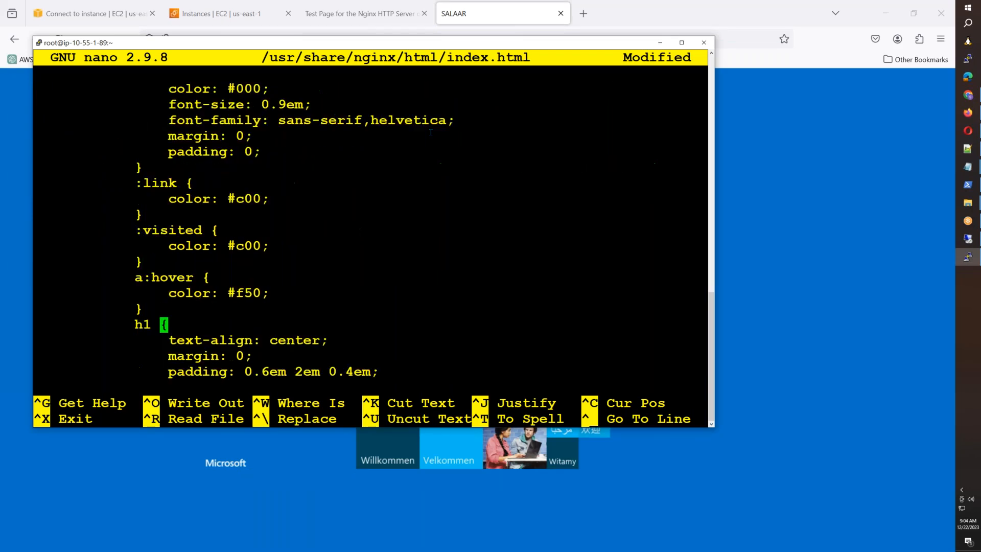
pyautogui.press('Down')
pyautogui.press('Down')
pyautogui.press('Down')
pyautogui.press('Down')
pyautogui.press('Down')
pyautogui.press('Down')
pyautogui.press('Down')
pyautogui.press('Down')
pyautogui.press('Down')
pyautogui.press('Down')
pyautogui.press('Down')
pyautogui.press('Down')
pyautogui.press('Down')
pyautogui.press('Down')
pyautogui.press('Down')
pyautogui.press('Down')
pyautogui.press('Down')
pyautogui.press('Down')
pyautogui.press('Down')
pyautogui.press('Down')
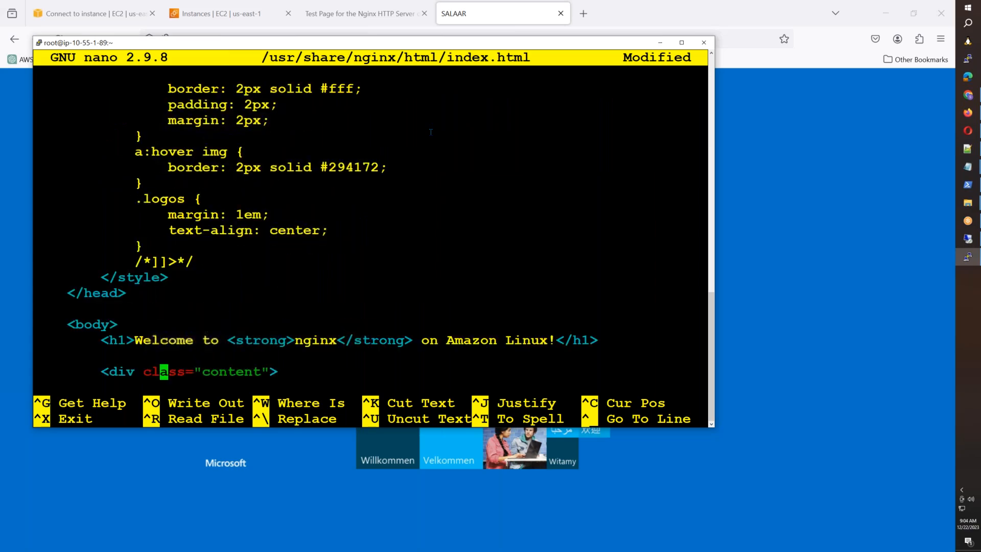
pyautogui.press('Up')
pyautogui.press('Right')
pyautogui.press('Right')
pyautogui.press('Right')
pyautogui.press('Right')
pyautogui.press('Right')
pyautogui.press('Right')
pyautogui.press('Right')
pyautogui.press('Right')
pyautogui.press('Right')
pyautogui.press('Right')
pyautogui.press('Right')
pyautogui.press('Right')
pyautogui.press('Right')
pyautogui.press('Right')
pyautogui.press('Right')
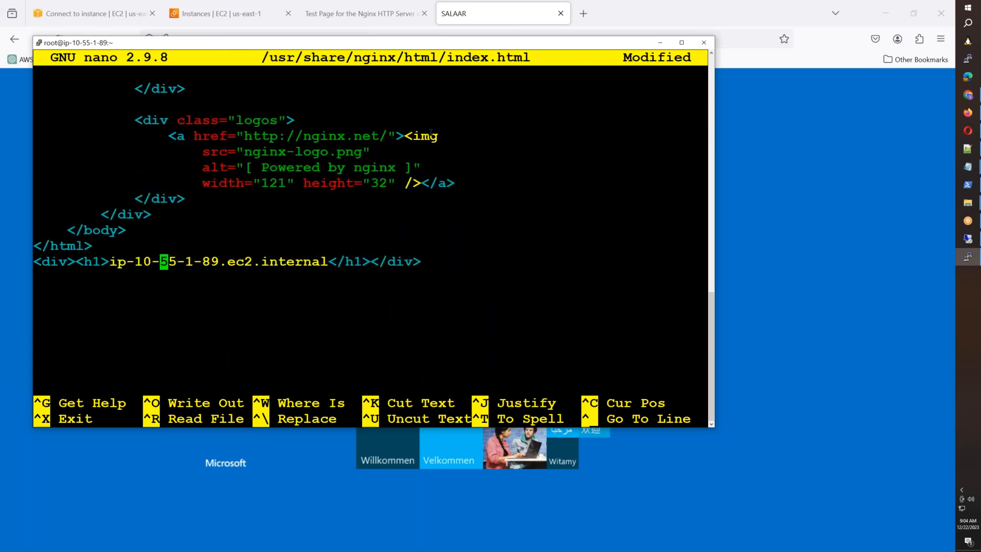
pyautogui.press('Right')
pyautogui.press('Right')
pyautogui.press('Right')
pyautogui.press('Right')
pyautogui.press('Right')
pyautogui.press('Right')
pyautogui.press('Right')
pyautogui.press('Right')
pyautogui.press('Right')
pyautogui.press('Right')
pyautogui.press('Right')
pyautogui.press('Right')
pyautogui.press('Right')
pyautogui.press('Right')
pyautogui.press('Right')
pyautogui.press('Right')
pyautogui.press('Right')
pyautogui.press('Right')
pyautogui.press('Right')
pyautogui.press('Right')
pyautogui.press('BackSpace')
pyautogui.press('BackSpace')
pyautogui.press('BackSpace')
pyautogui.press('BackSpace')
pyautogui.press('BackSpace')
pyautogui.press('BackSpace')
pyautogui.press('BackSpace')
pyautogui.press('BackSpace')
pyautogui.press('BackSpace')
pyautogui.press('BackSpace')
pyautogui.press('BackSpace')
pyautogui.press('BackSpace')
pyautogui.press('BackSpace')
pyautogui.press('BackSpace')
pyautogui.press('BackSpace')
pyautogui.press('BackSpace')
pyautogui.press('BackSpace')
pyautogui.press('BackSpace')
pyautogui.press('BackSpace')
pyautogui.press('BackSpace')
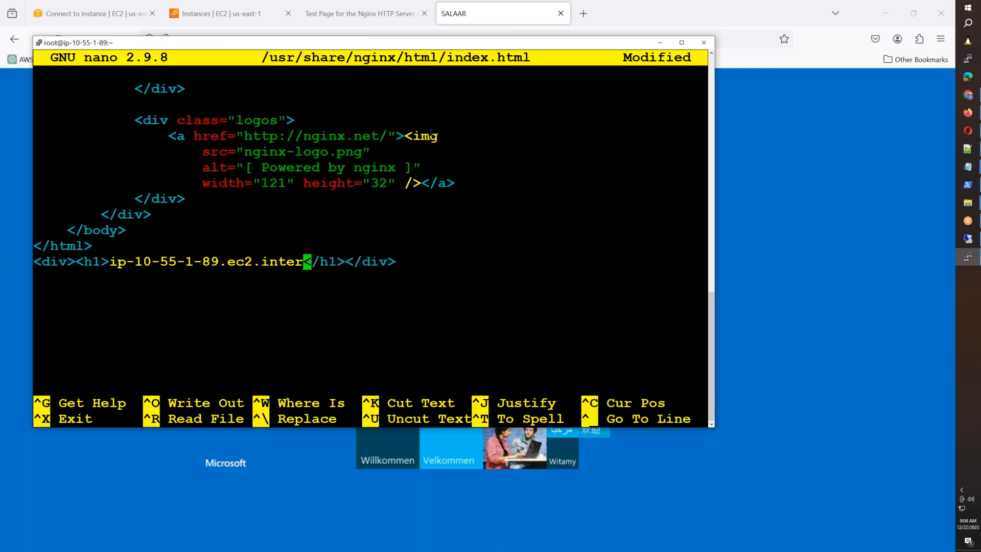
pyautogui.press('BackSpace')
pyautogui.press('BackSpace')
pyautogui.press('BackSpace')
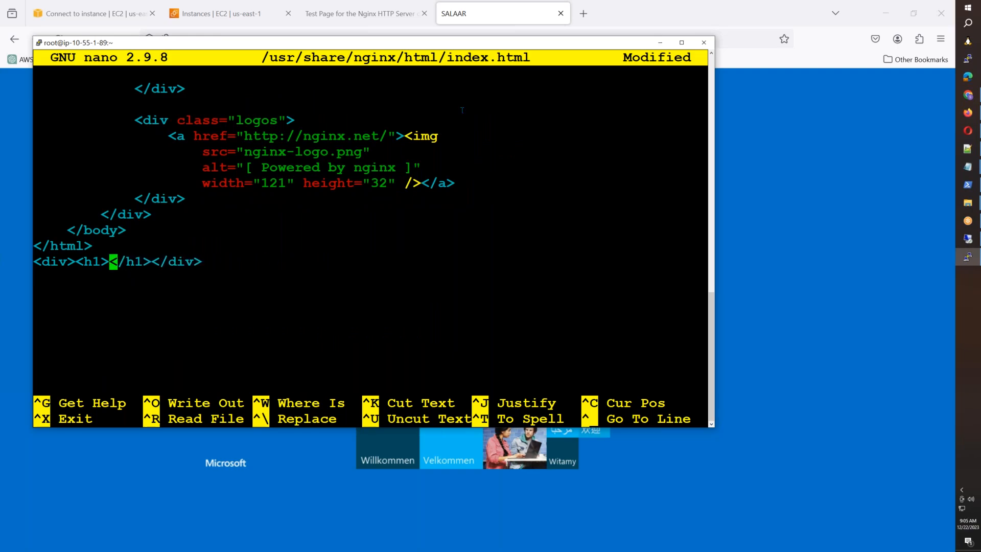
pyautogui.rightClick(358, 168)
pyautogui.hotkey('ctrl', 'o')
pyautogui.press('Return')
pyautogui.click(486, 10)
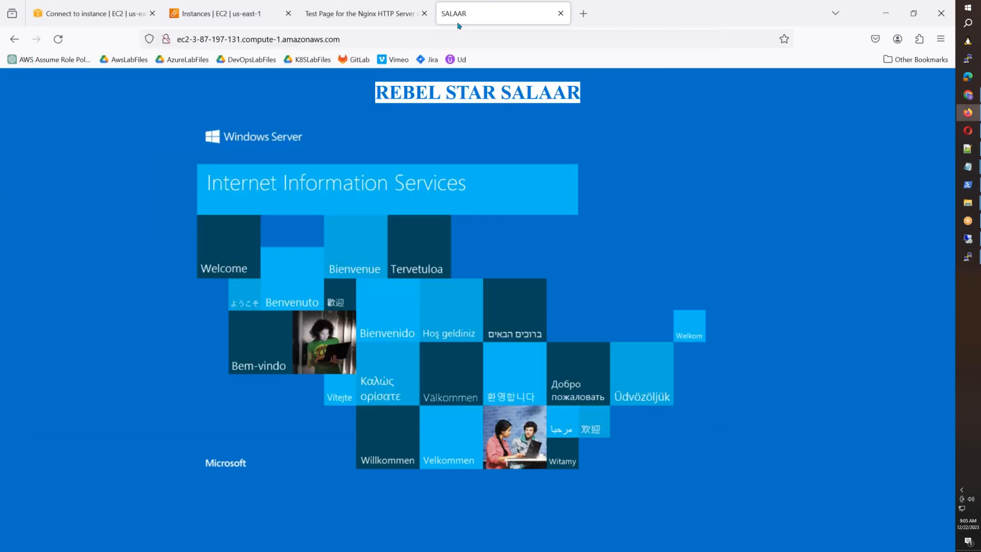
# Step: Reload the nginx tab to show the SALAAR title and REBEL STAR SALAAR heading, then return to the Windows remote desktop
pyautogui.click(399, 21)
pyautogui.click(58, 41)
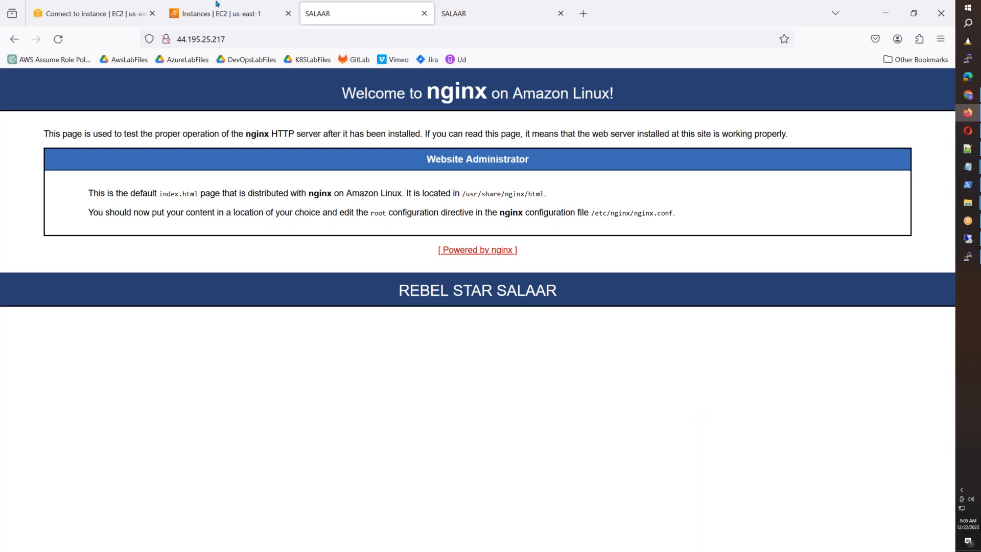
pyautogui.click(269, 41)
pyautogui.hotkey('alt', 'Tab')
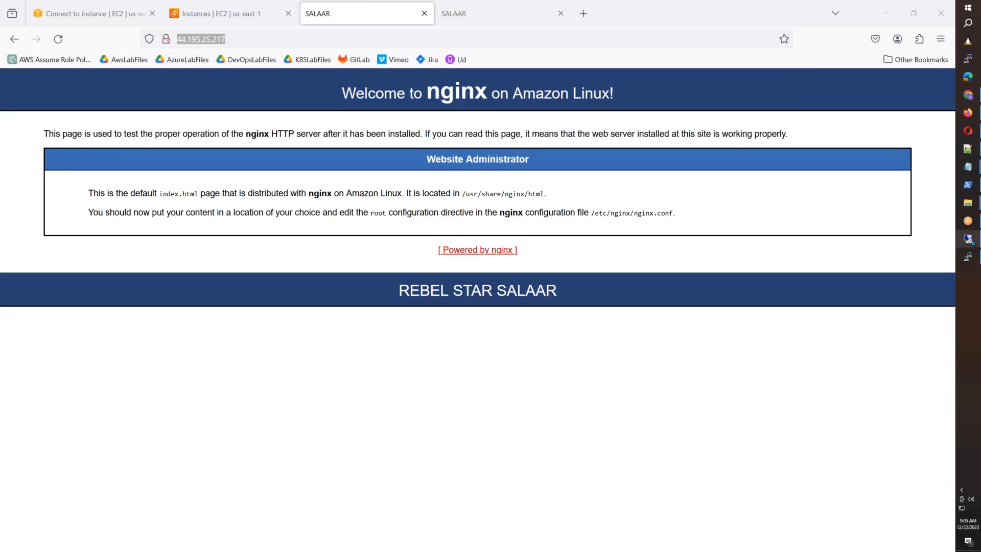
pyautogui.click(968, 239)
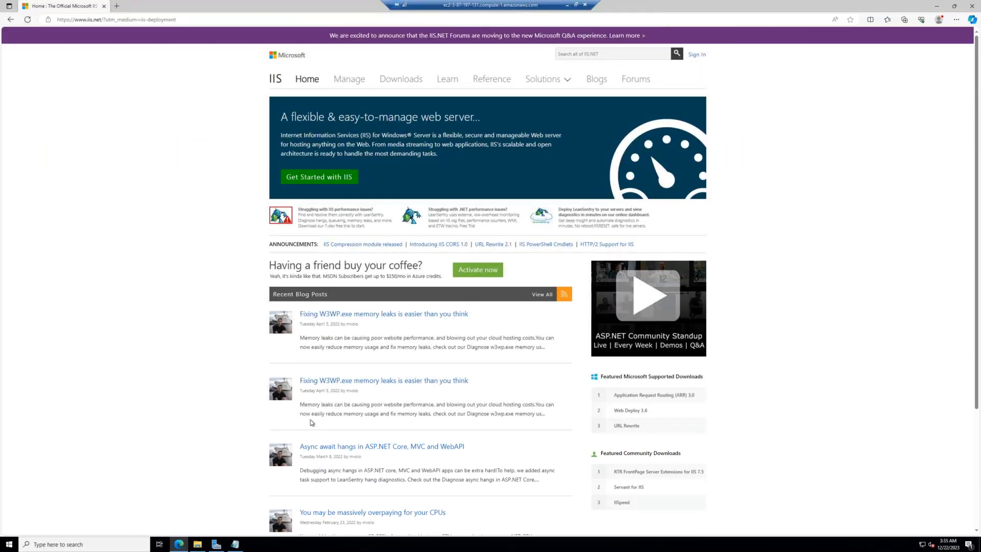
# Step: From Server Manager's notifications, launch 'Promote this server to a domain controller' and select 'Add a new forest'
pyautogui.click(217, 543)
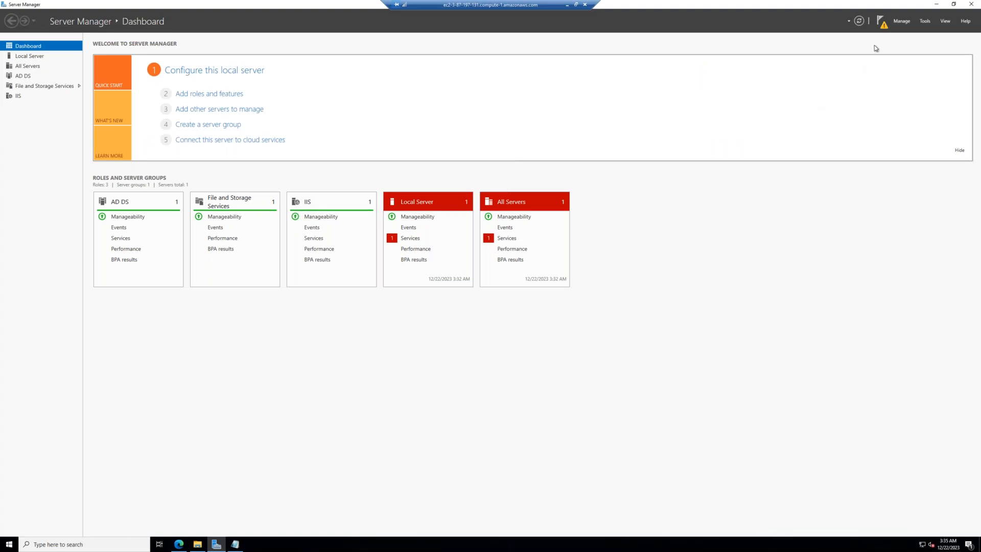
pyautogui.click(885, 25)
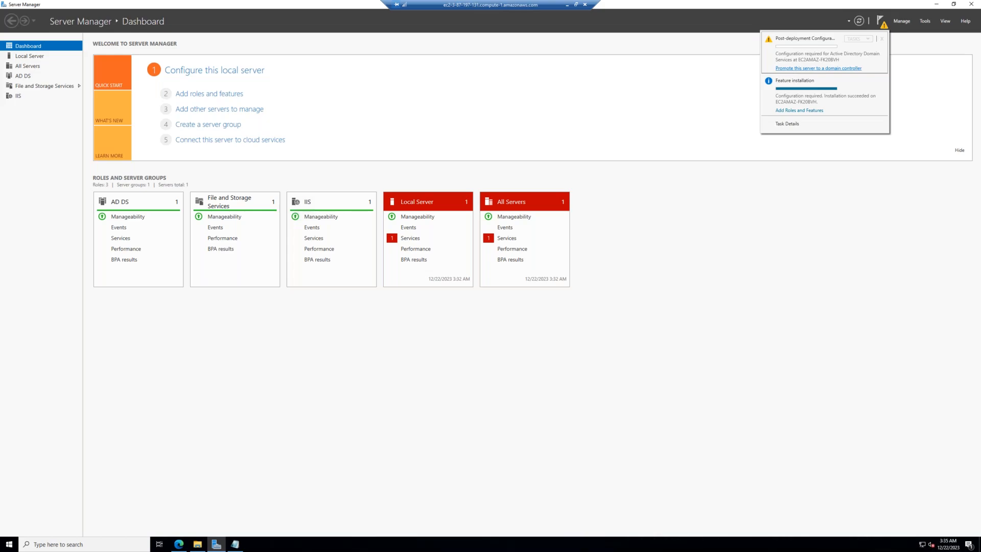
pyautogui.click(804, 68)
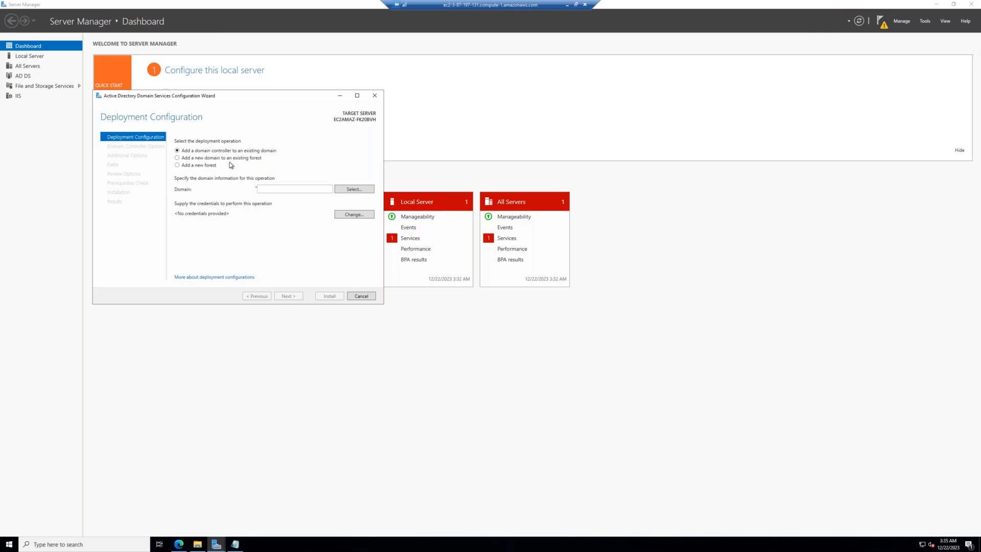
pyautogui.click(204, 165)
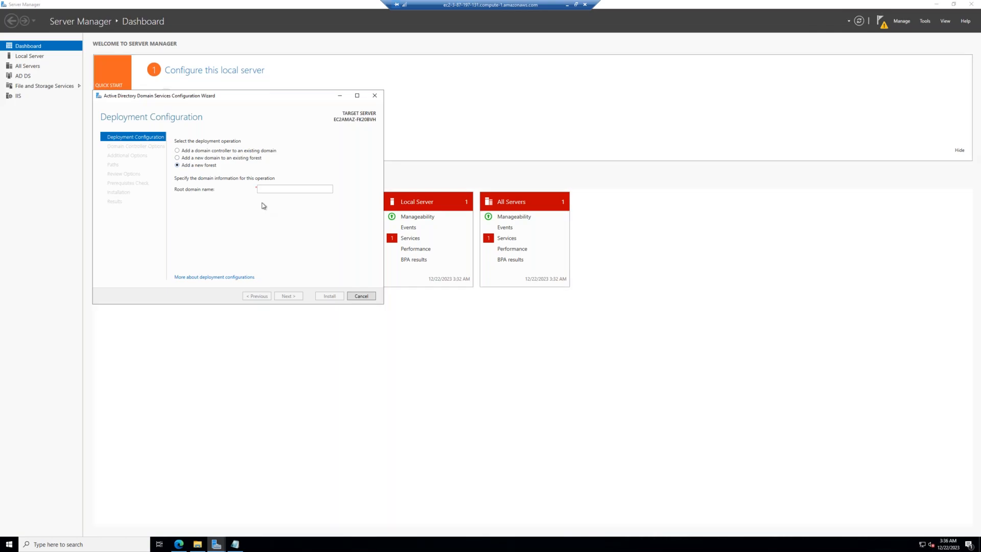
# Step: Enter awsb55.com as the root domain name of the new forest
pyautogui.click(271, 192)
pyautogui.write('aws')
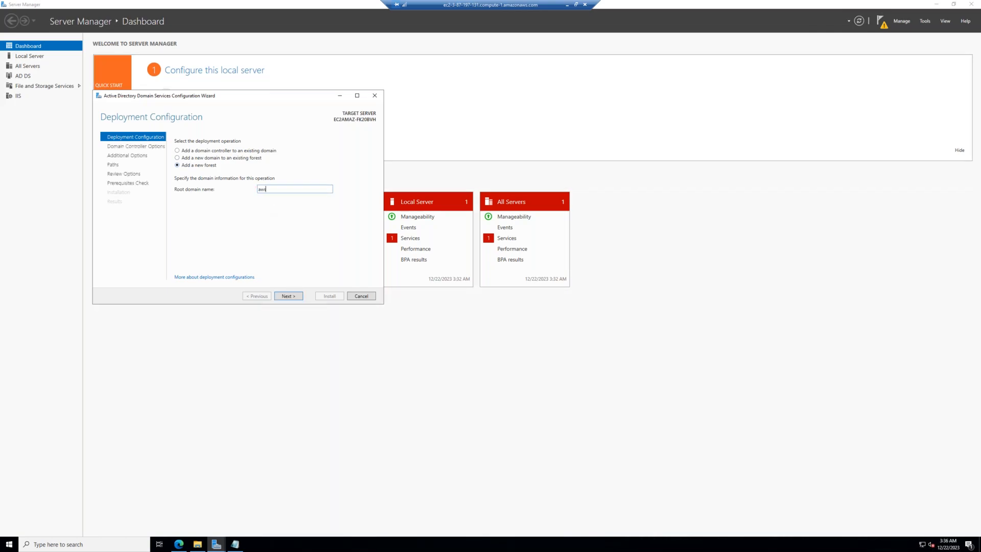
pyautogui.write('b55.com')
pyautogui.doubleClick(258, 191)
pyautogui.click(274, 210)
pyautogui.doubleClick(270, 189)
pyautogui.click(284, 296)
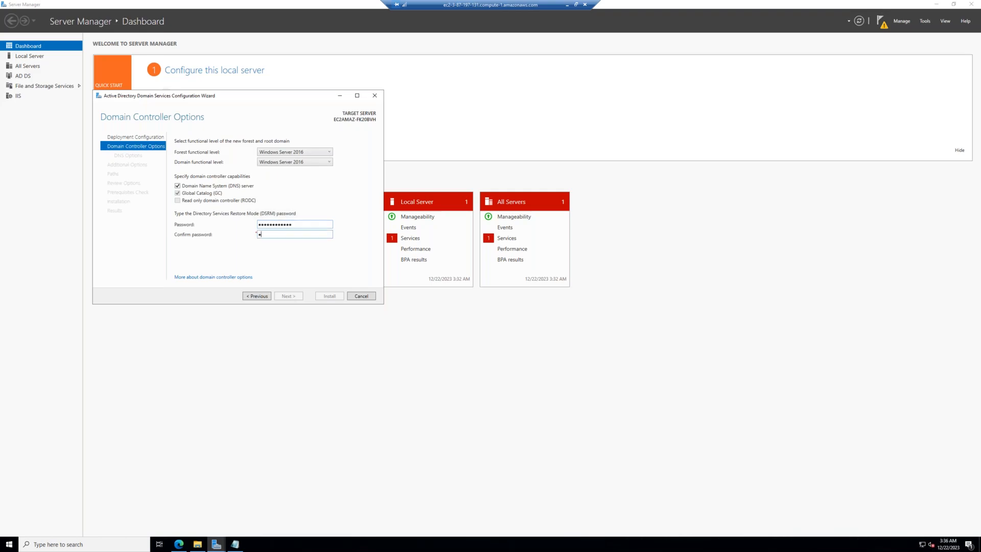
# Step: Set the DSRM password, accept the default options, start installation, and minimize the remote session
pyautogui.write('23')
pyautogui.click(296, 301)
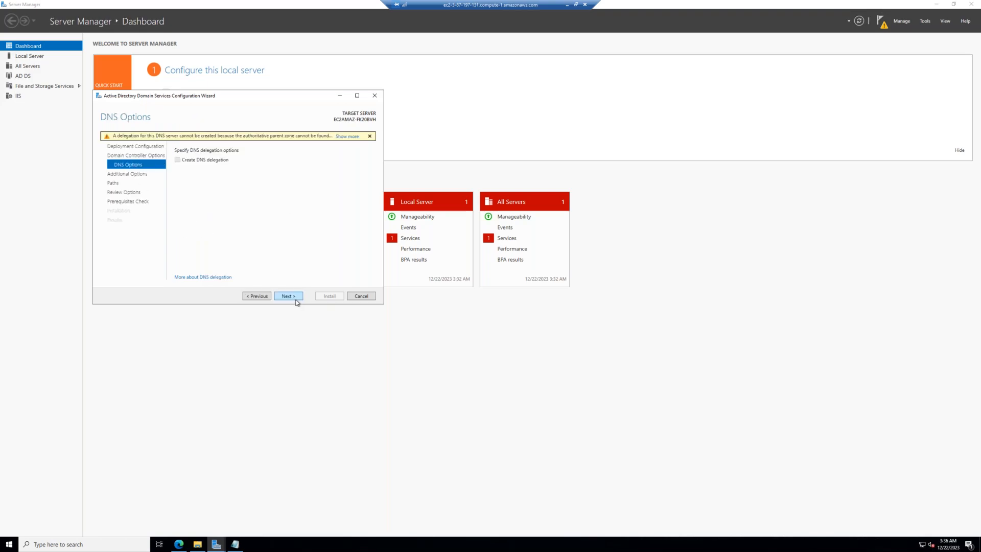
pyautogui.click(296, 297)
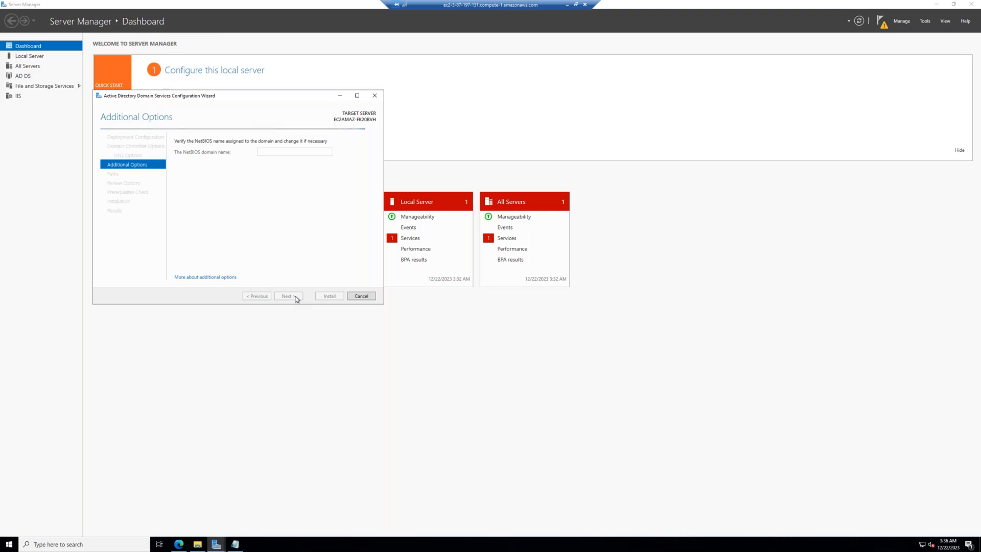
pyautogui.click(295, 297)
pyautogui.click(288, 296)
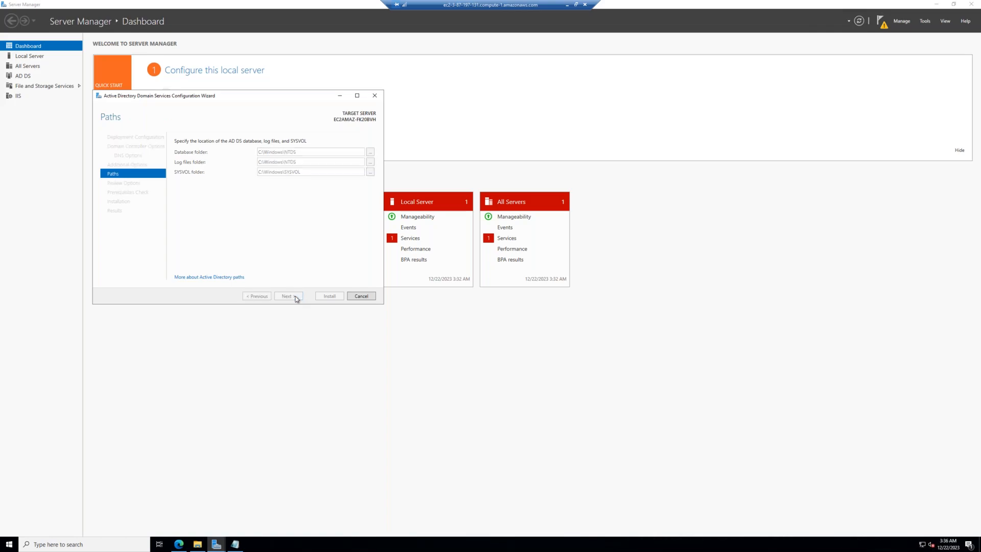
pyautogui.click(295, 297)
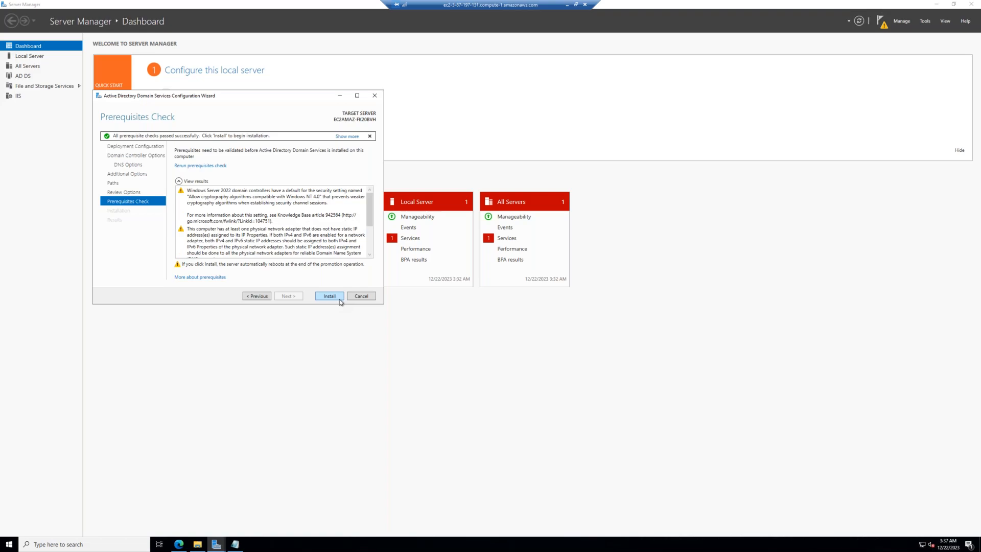
pyautogui.click(329, 296)
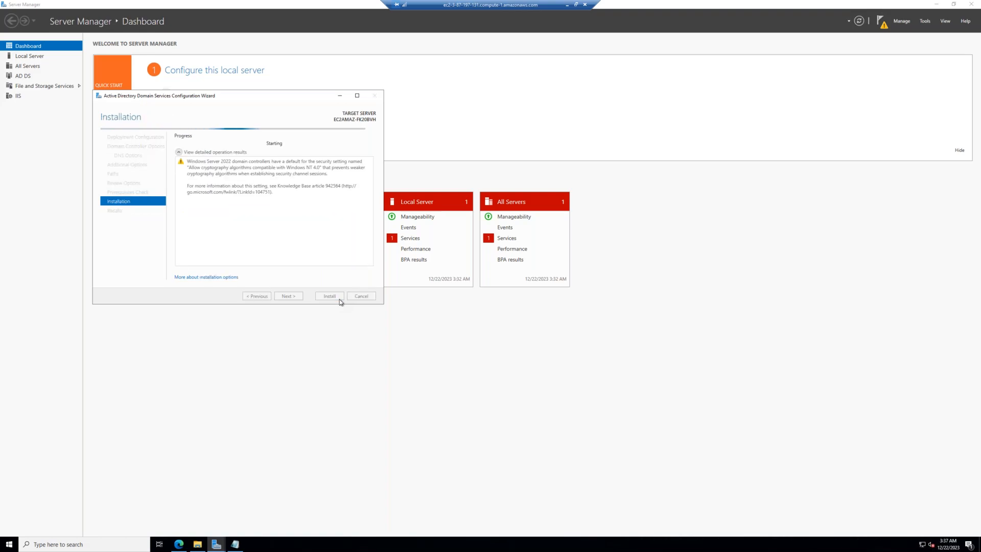
pyautogui.click(567, 6)
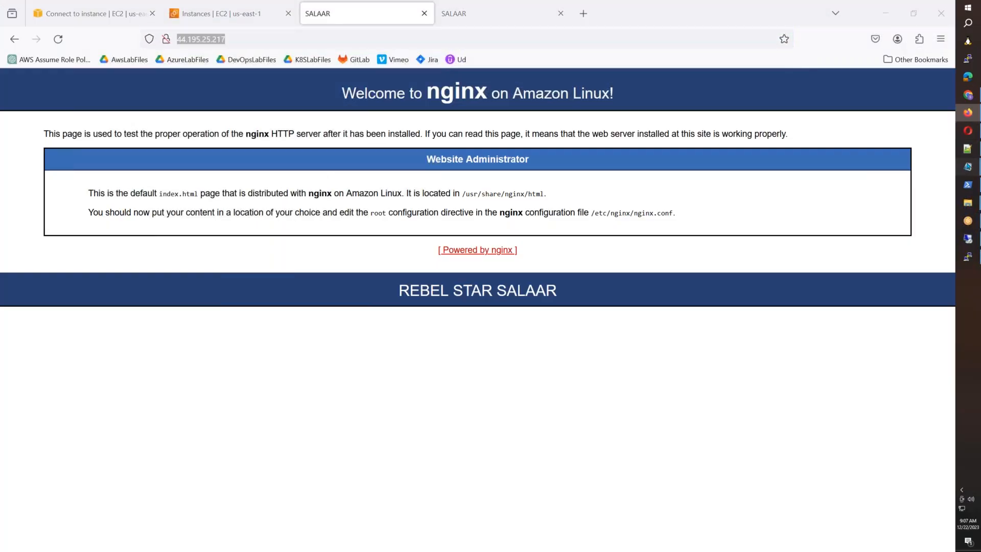
# Step: In the Notepad task list, end item 1 with 'and install IIS and Windows Active Directory.'
pyautogui.moveTo(967, 166)
pyautogui.click(914, 211)
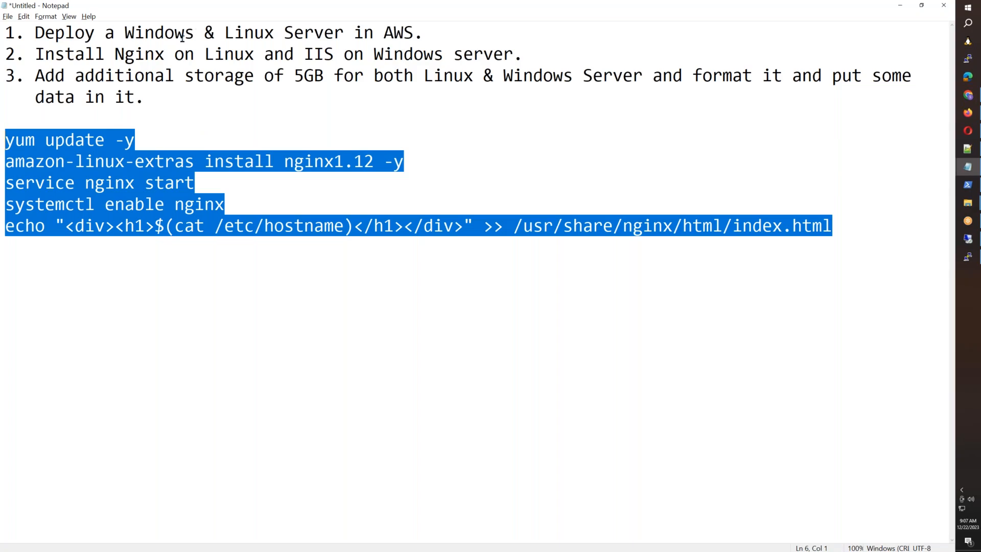
pyautogui.moveTo(433, 33); pyautogui.dragTo(203, 34)
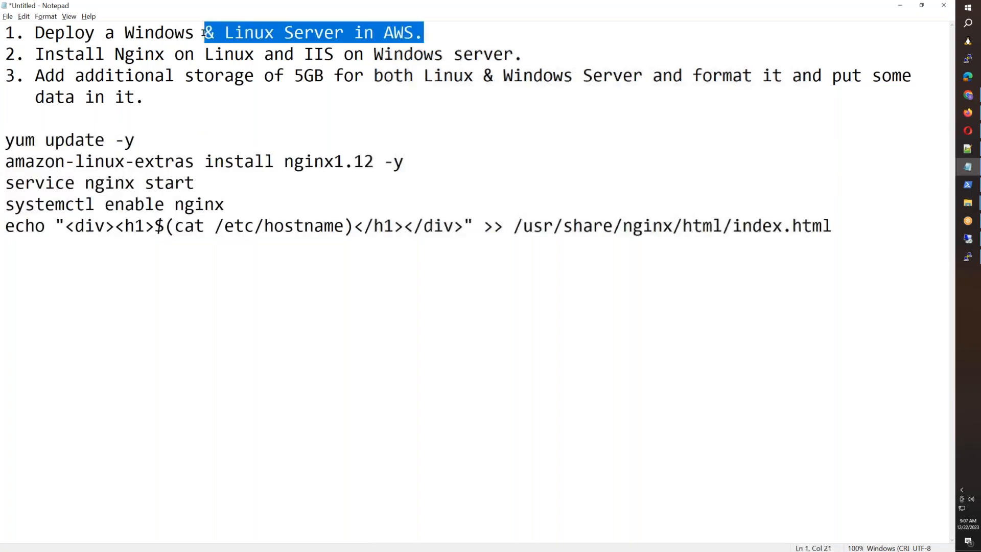
pyautogui.write('and instra')
pyautogui.press('BackSpace')
pyautogui.press('BackSpace')
pyautogui.write('all IUS')
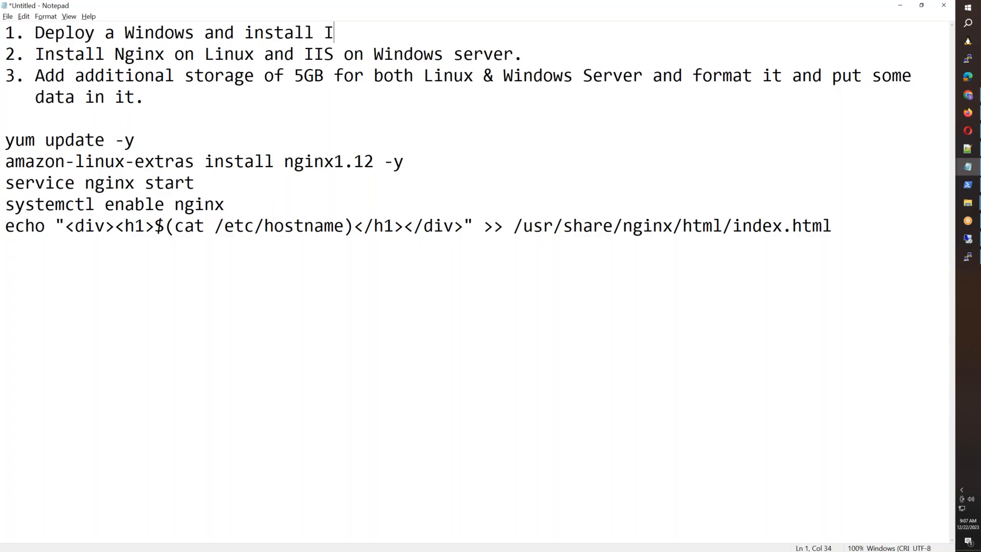
pyautogui.press('BackSpace')
pyautogui.press('BackSpace')
pyautogui.write('IS ad')
pyautogui.press('BackSpace')
pyautogui.write('nd Window')
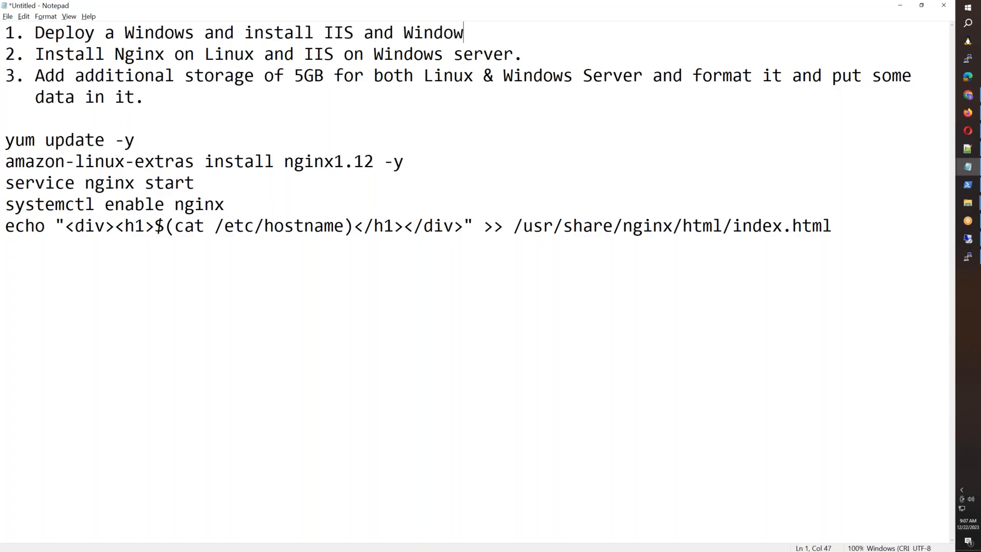
pyautogui.write('s Active Director')
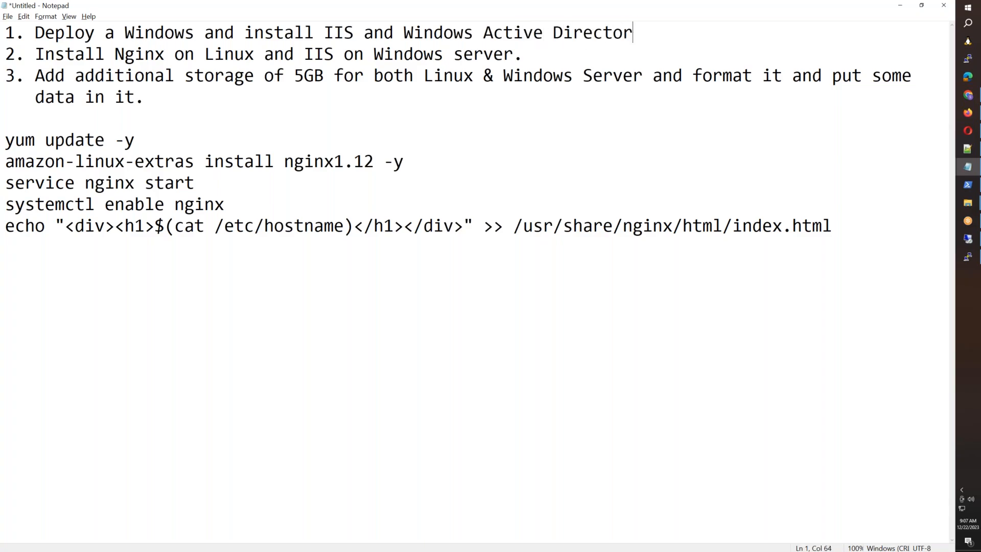
pyautogui.write('y.')
# Step: Add item '2. Create Launch Template for Linux and deploy Linux Server using it'
pyautogui.press('Return')
pyautogui.write('2. ')
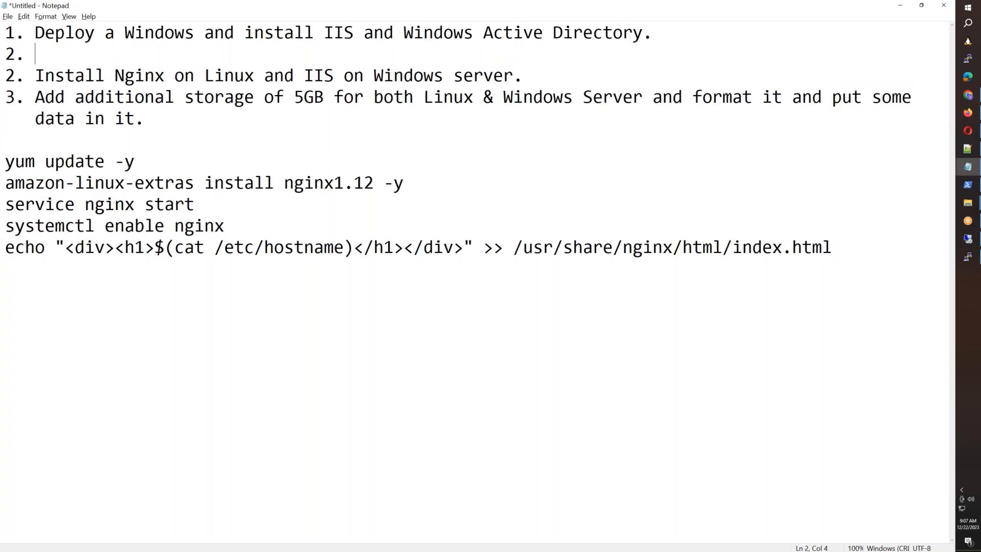
pyautogui.write('Create La')
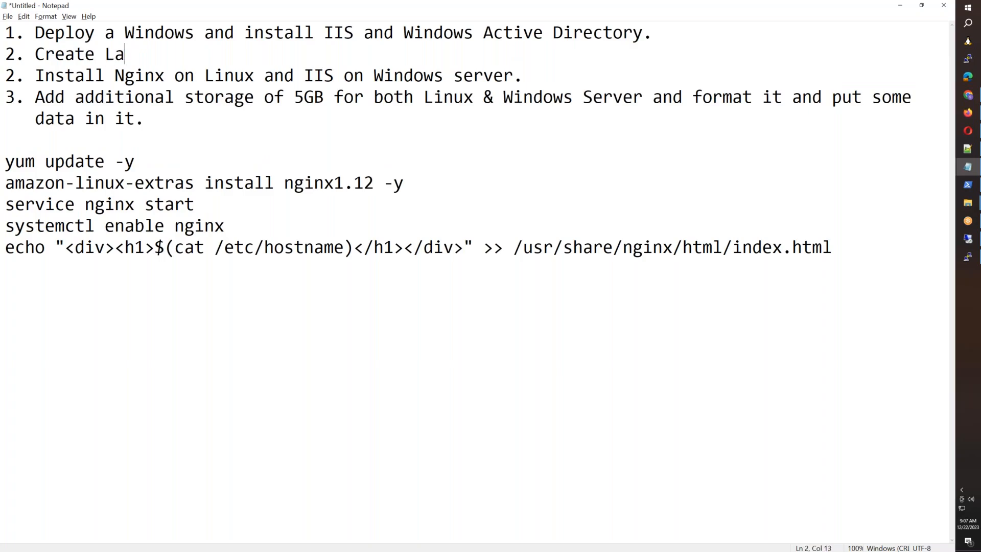
pyautogui.write('unch Templa')
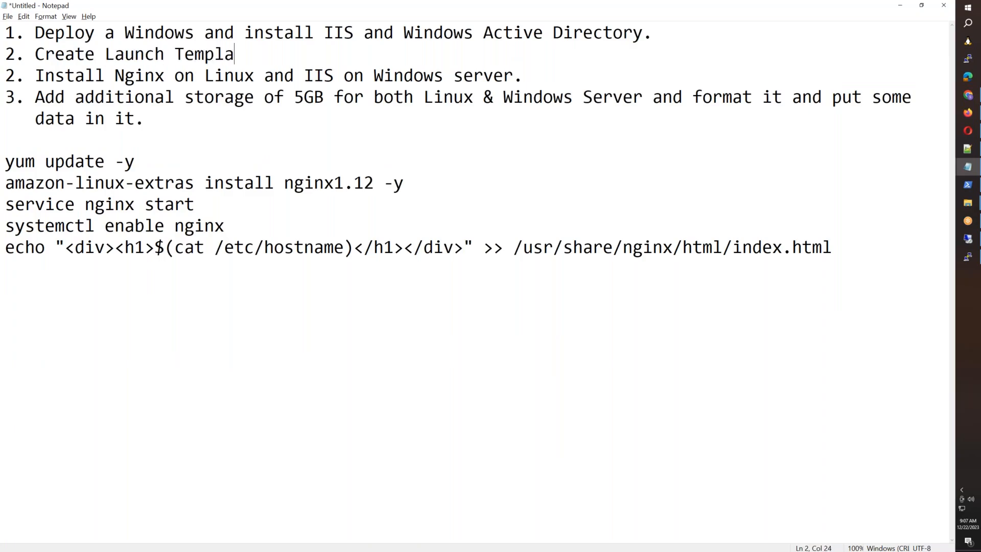
pyautogui.write('te for Linux and deplo')
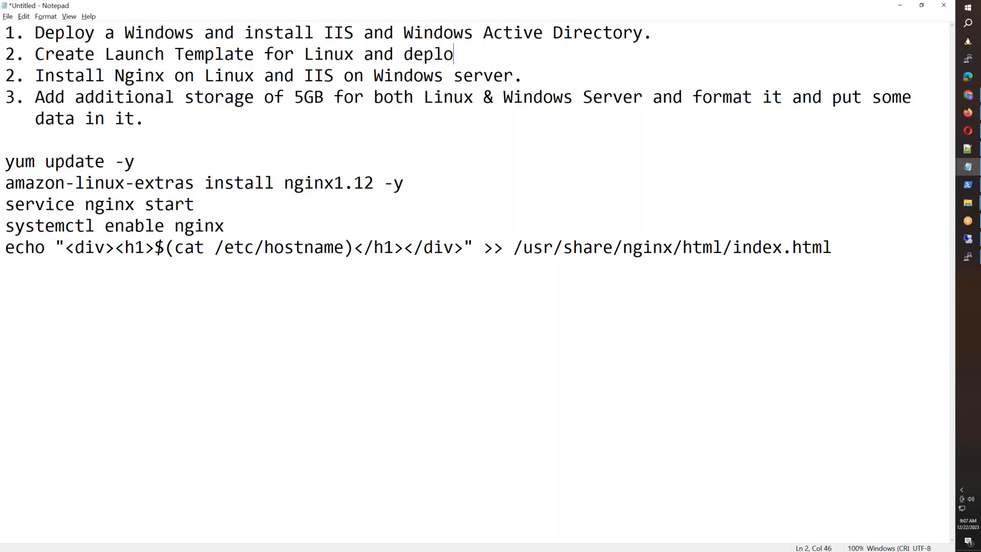
pyautogui.write('y Linux Server using it')
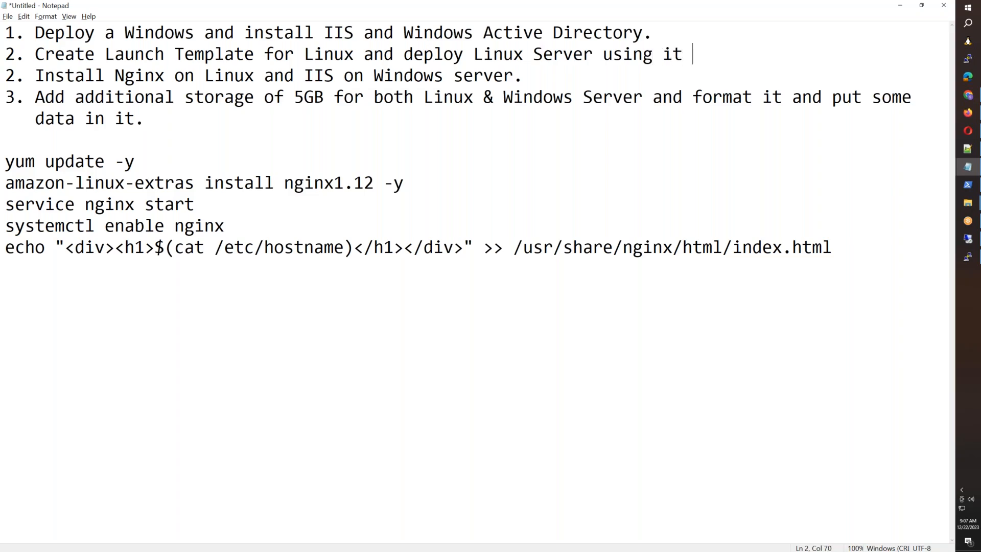
# Step: Add item 3 about nginx installation in user data and item 4 about accessing nginx and IIS from the browser
pyautogui.press('Return')
pyautogui.write('3. Make srue')
pyautogui.press('BackSpace')
pyautogui.press('BackSpace')
pyautogui.press('BackSpace')
pyautogui.press('BackSpace')
pyautogui.write('ure you')
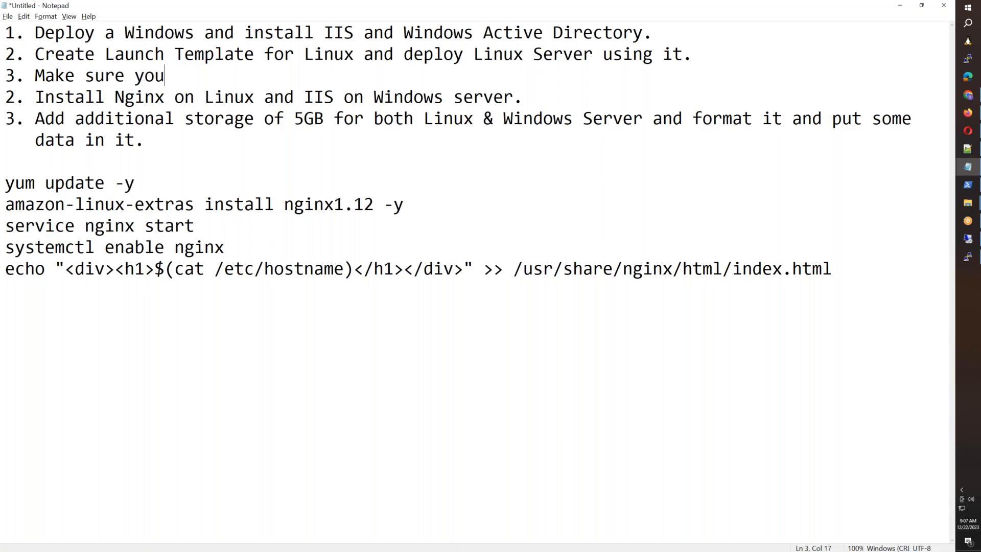
pyautogui.write(' have nginx instalalti')
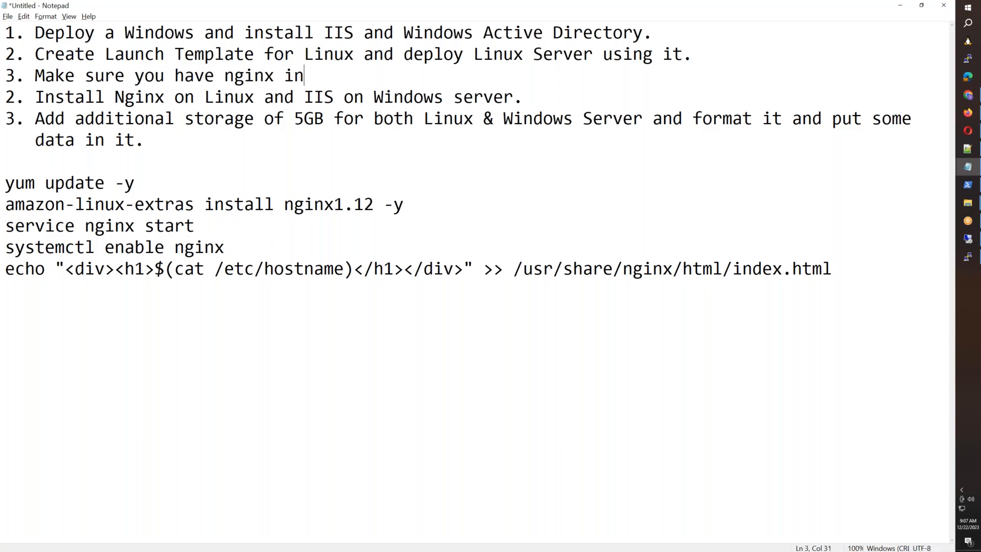
pyautogui.press('BackSpace')
pyautogui.press('BackSpace')
pyautogui.press('BackSpace')
pyautogui.press('BackSpace')
pyautogui.write('lation in uder')
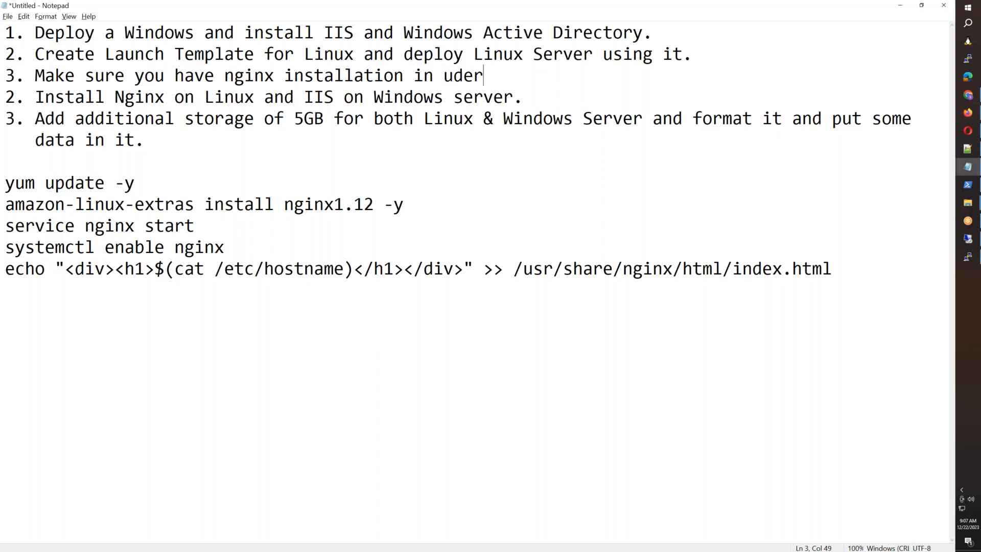
pyautogui.press('BackSpace')
pyautogui.press('BackSpace')
pyautogui.write('s')
pyautogui.press('BackSpace')
pyautogui.press('BackSpace')
pyautogui.write('ser data.')
pyautogui.press('Return')
pyautogui.write('4.')
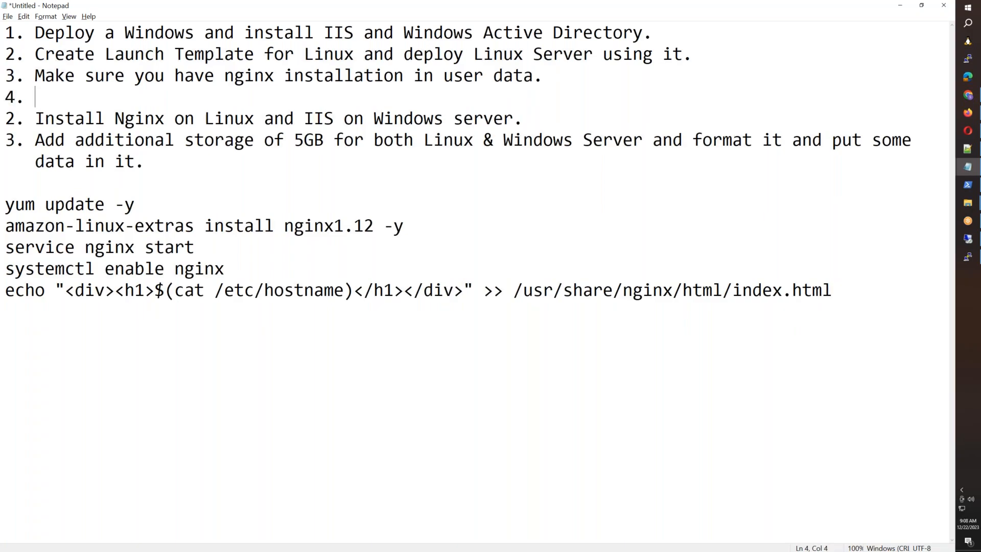
pyautogui.write('Access nginx and IIS Server fro')
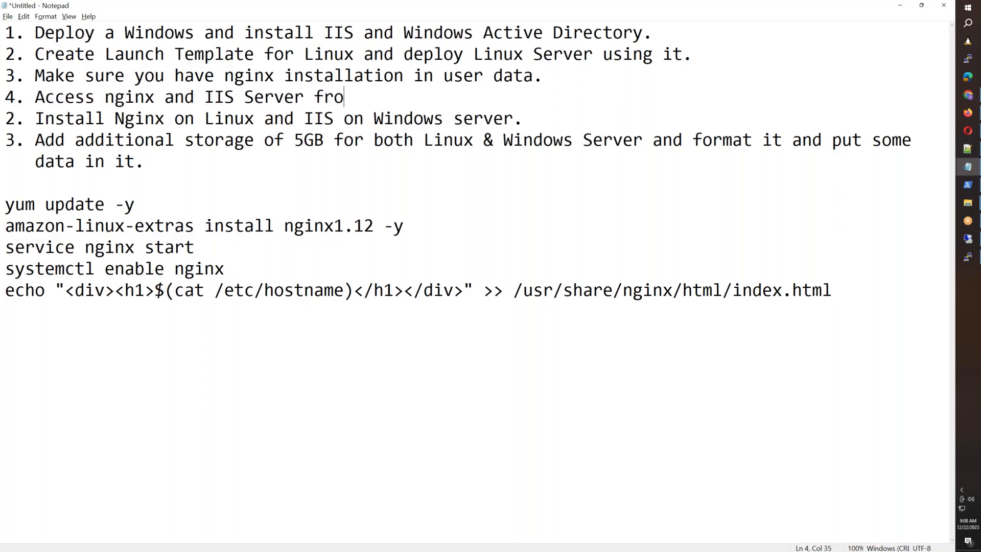
pyautogui.write('m the browser.')
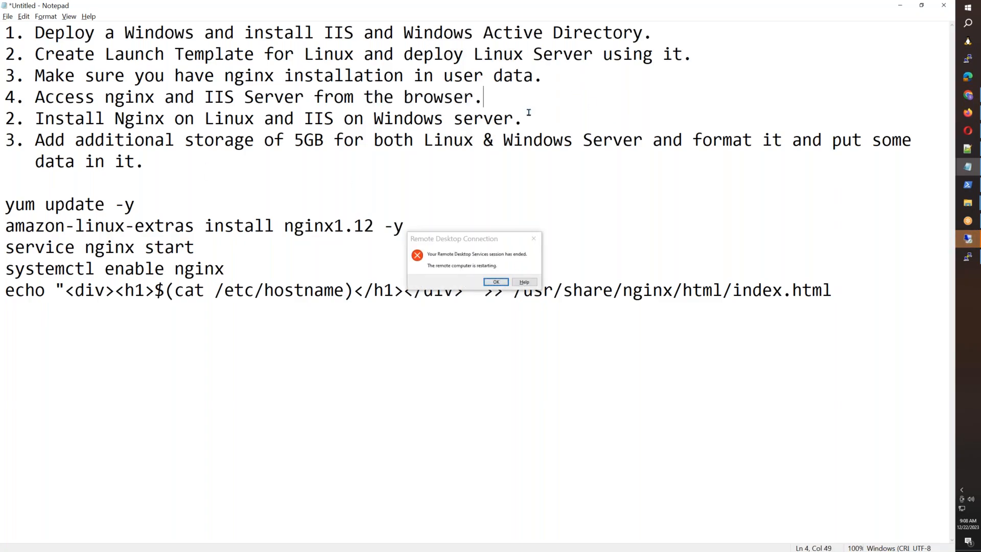
# Step: Move the 5GB storage task into a new item 5 and delete the leftover old items
pyautogui.press('Return')
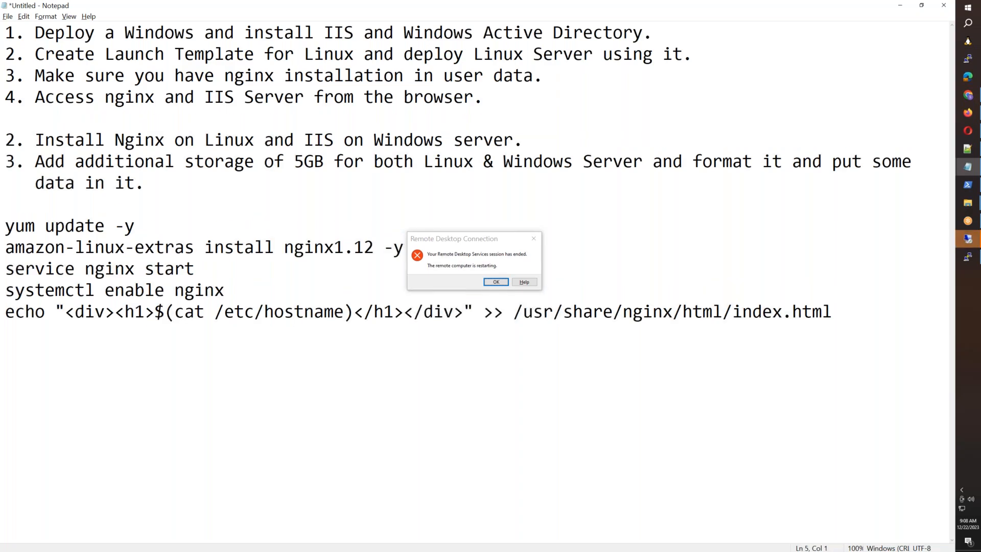
pyautogui.write('5.')
pyautogui.moveTo(35, 162); pyautogui.dragTo(146, 183)
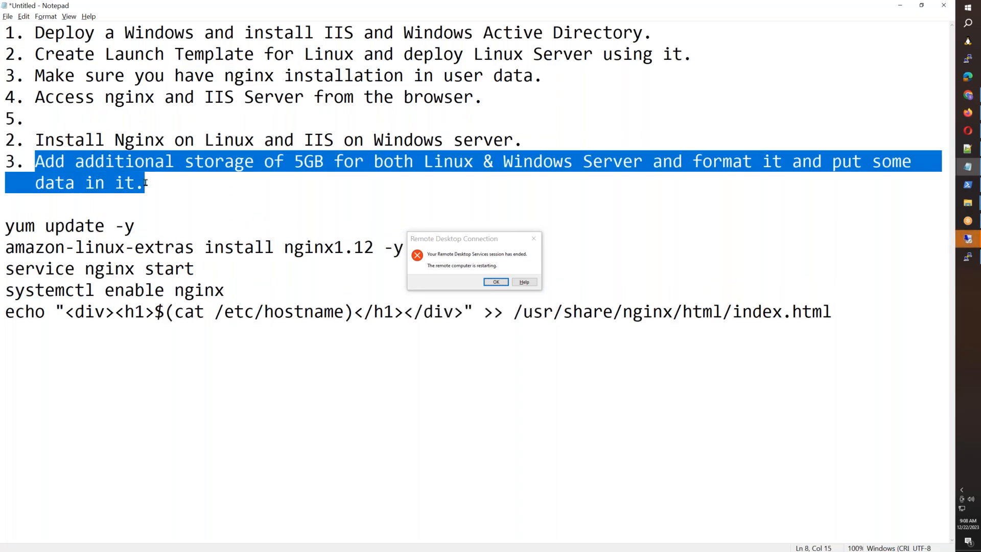
pyautogui.hotkey('ctrl', 'x')
pyautogui.click(77, 119)
pyautogui.hotkey('ctrl', 'v')
pyautogui.moveTo(51, 190); pyautogui.dragTo(1, 161)
pyautogui.press('BackSpace')
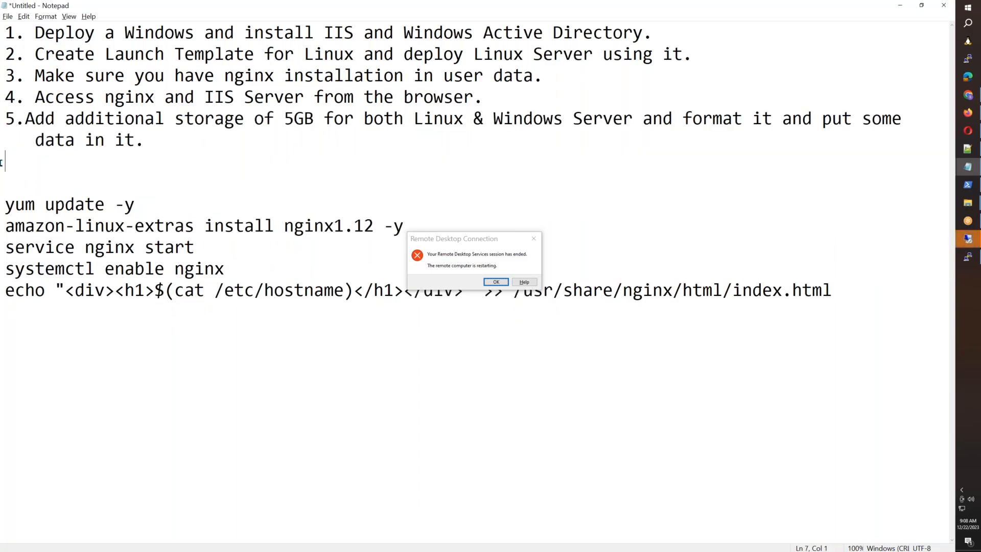
pyautogui.press('BackSpace')
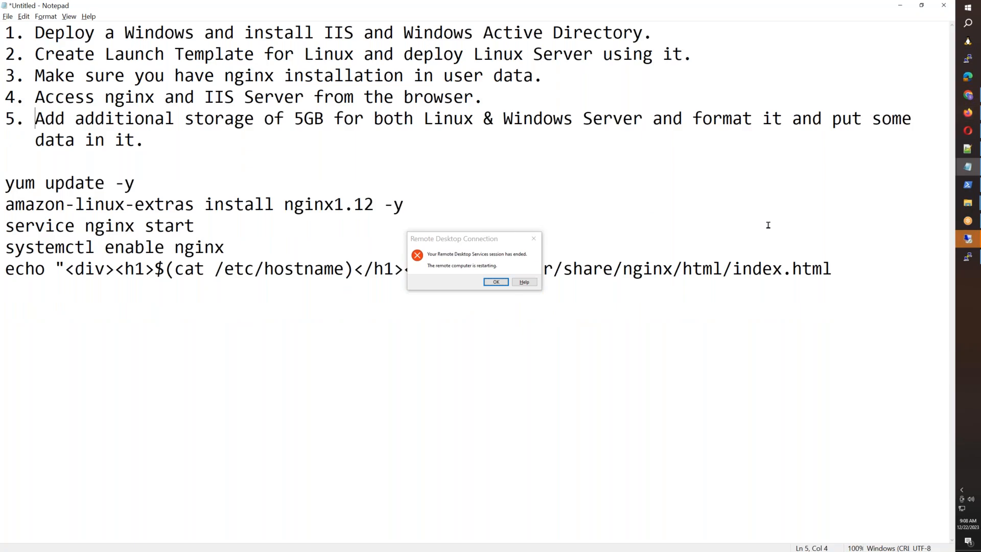
# Step: Dismiss the Remote Desktop connection error and return to the nginx page in Firefox
pyautogui.click(496, 281)
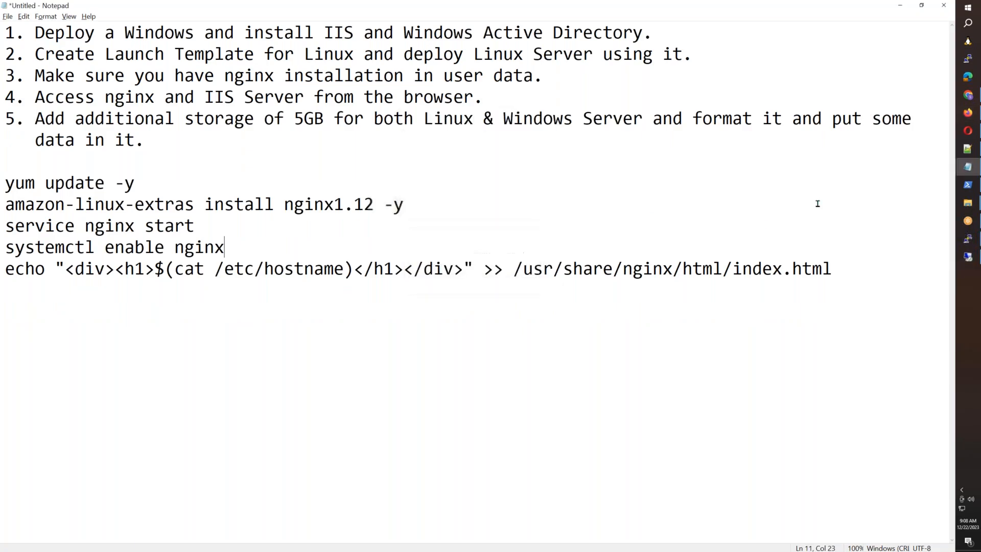
pyautogui.click(976, 120)
pyautogui.click(225, 38)
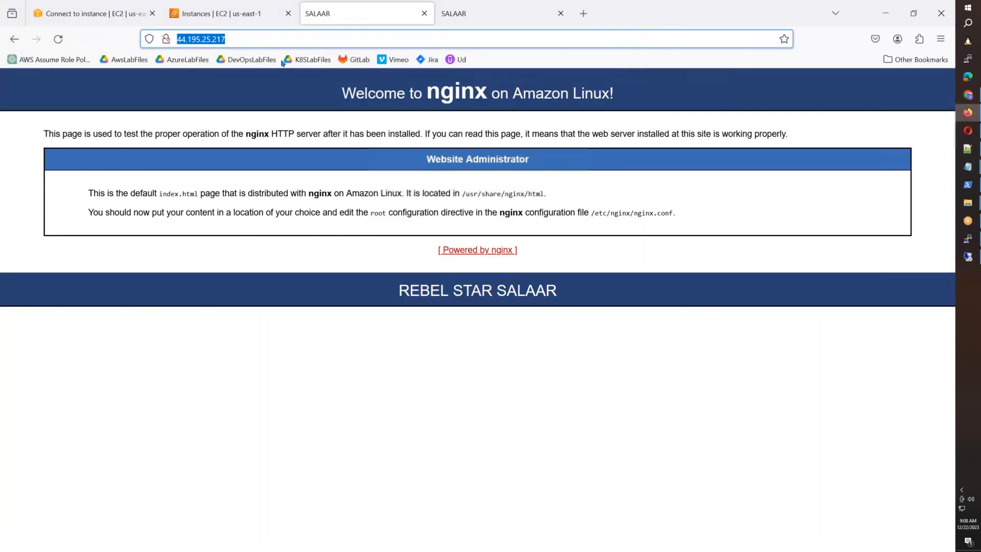
# Step: Open the EBS Volumes list from the EC2 instances page
pyautogui.click(217, 21)
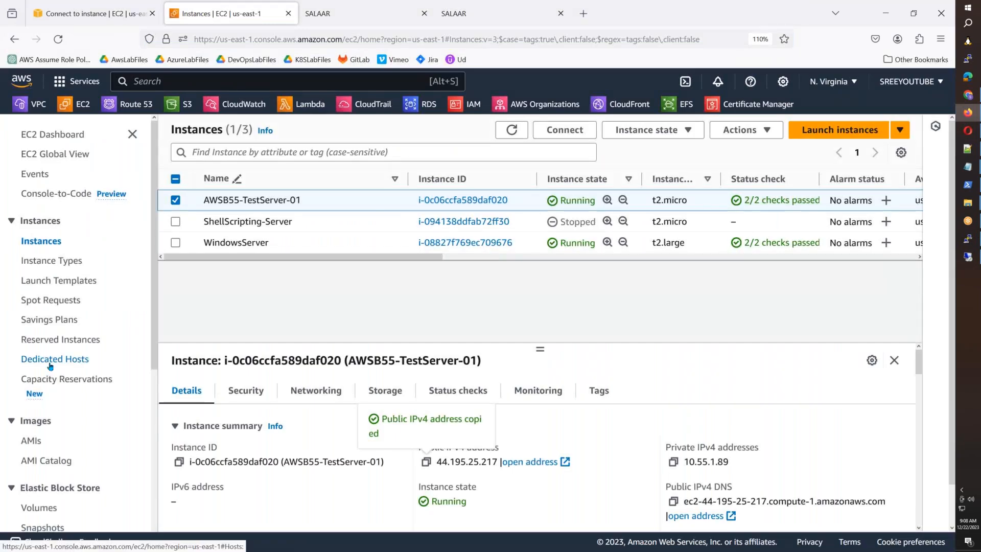
pyautogui.scroll(-4, 62, 378)
pyautogui.click(40, 388)
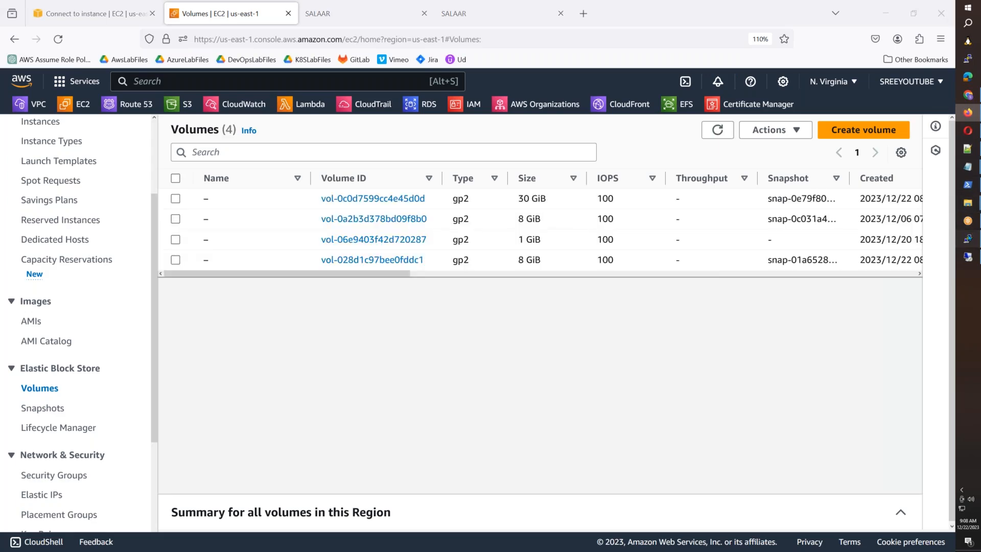
# Step: Run lsblk on the Linux server to confirm only the 8G xvda root disk exists
pyautogui.hotkey('alt', 'Tab')
pyautogui.hotkey('ctrl', 'l')
pyautogui.write('lsblk')
pyautogui.press('Return')
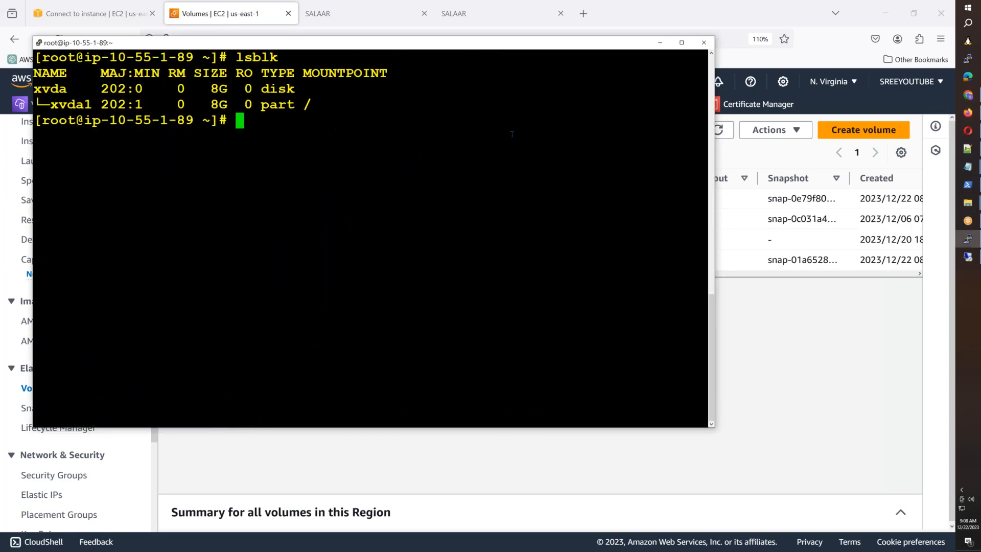
pyautogui.moveTo(32, 88); pyautogui.dragTo(279, 88)
pyautogui.moveTo(41, 104); pyautogui.dragTo(314, 104)
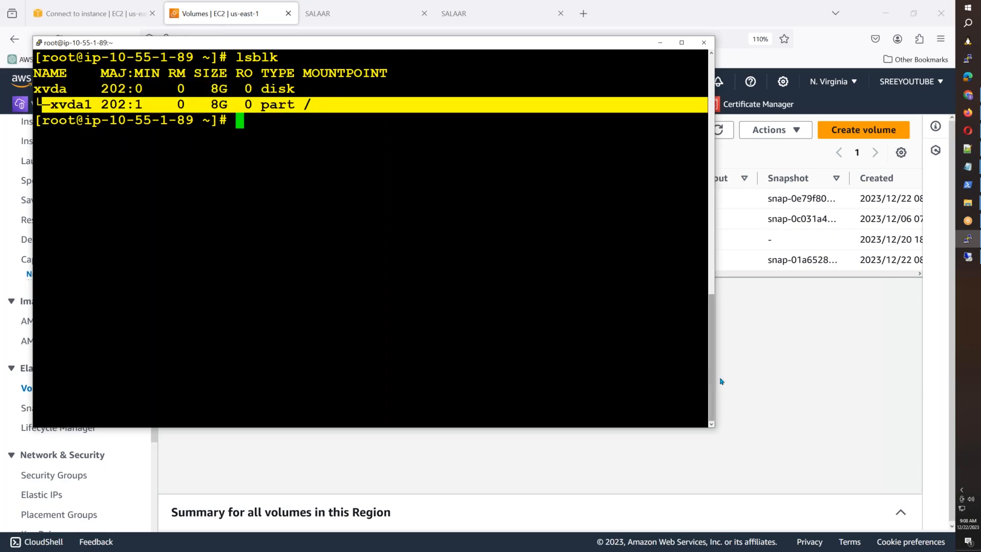
pyautogui.click(785, 387)
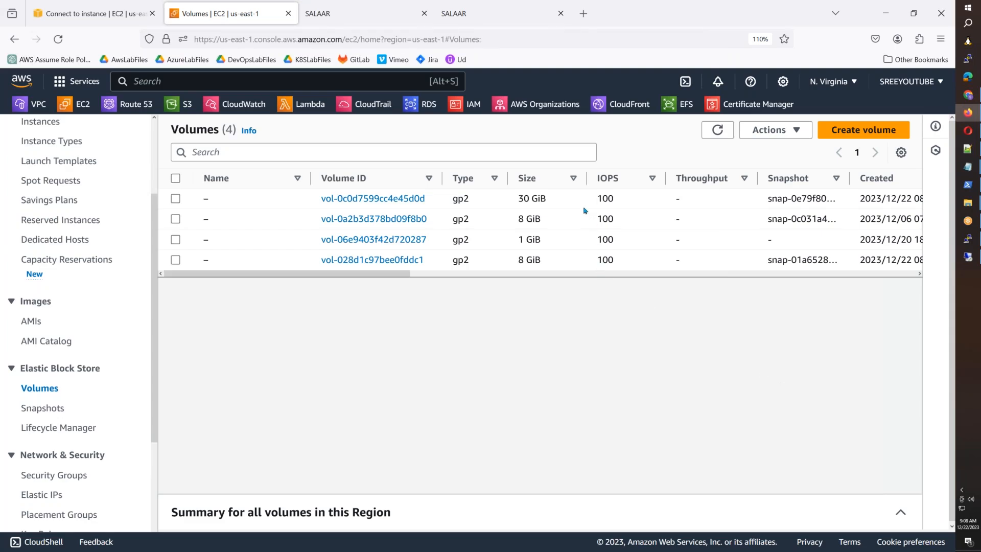
pyautogui.moveTo(225, 275); pyautogui.dragTo(286, 278)
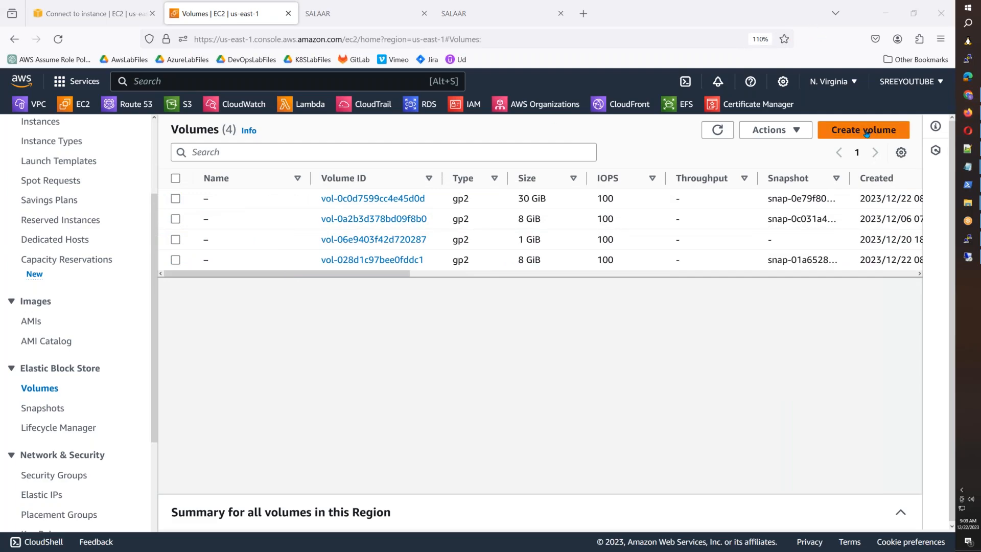
# Step: Start a new volume with type gp2 and size 5 GiB
pyautogui.click(866, 131)
pyautogui.click(156, 289)
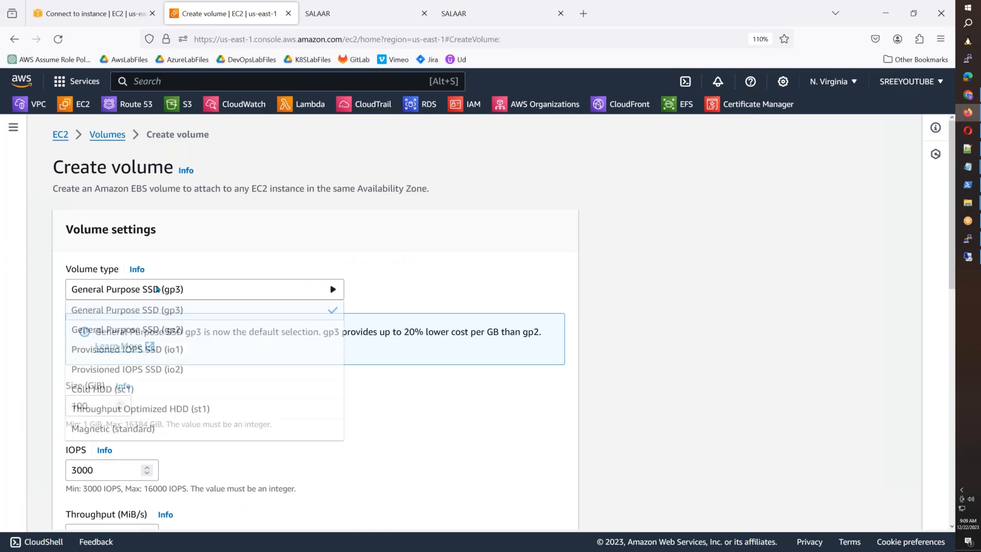
pyautogui.click(168, 329)
pyautogui.click(184, 295)
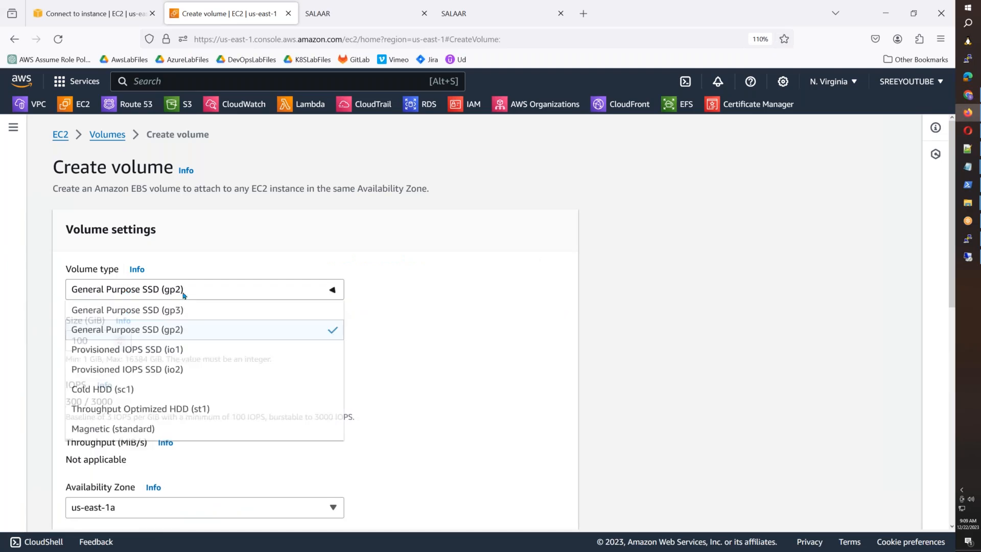
pyautogui.click(178, 330)
pyautogui.moveTo(93, 342); pyautogui.dragTo(59, 342)
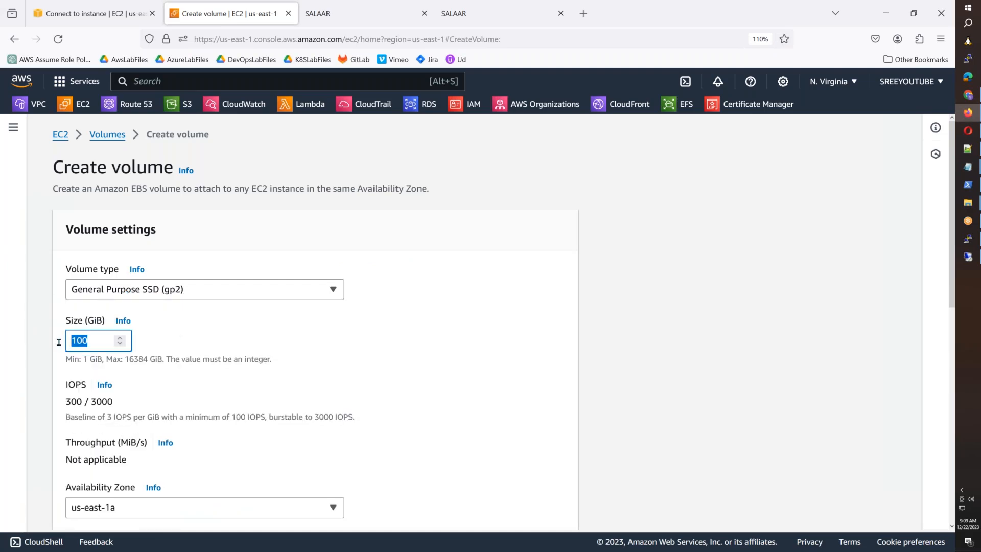
pyautogui.write('5')
pyautogui.click(383, 364)
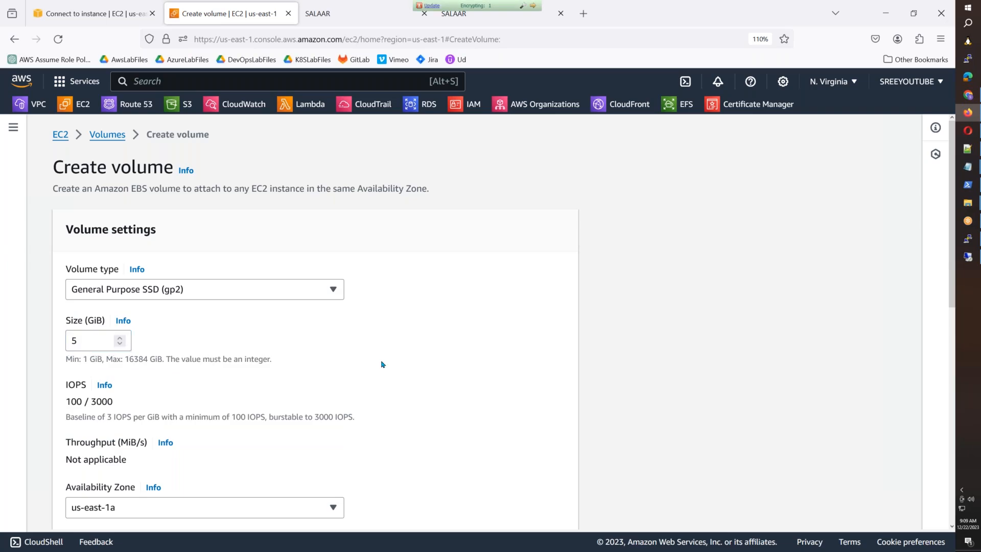
# Step: Tag the volume Name=LinuxVolume1 and create it
pyautogui.scroll(-8, 381, 364)
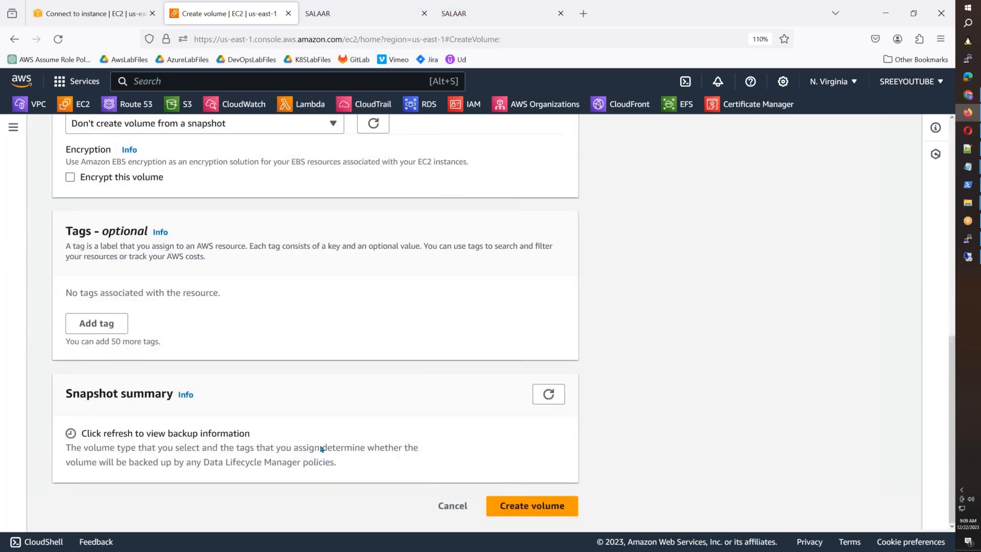
pyautogui.click(104, 323)
pyautogui.write('Name')
pyautogui.press('Tab')
pyautogui.press('Tab')
pyautogui.write('Lini')
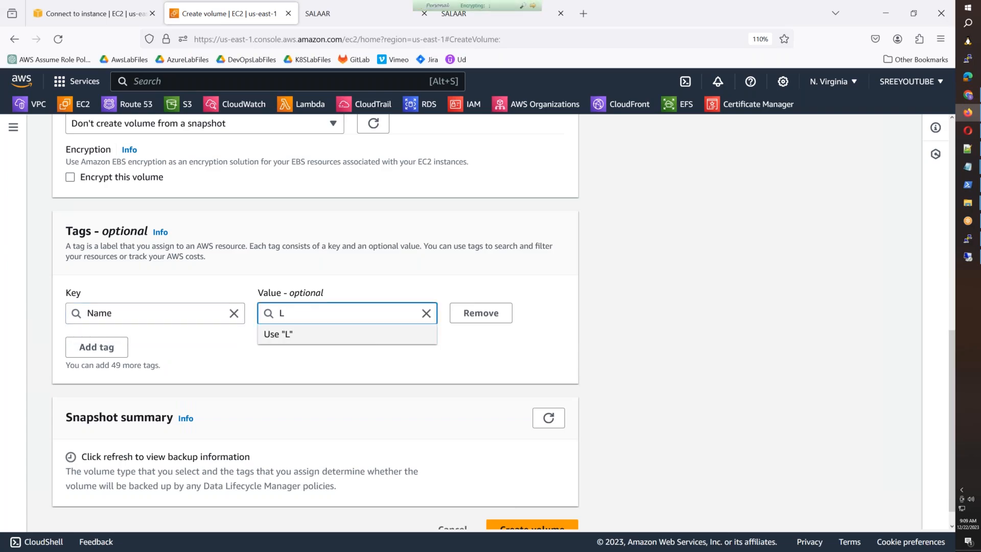
pyautogui.write('uxVolume1')
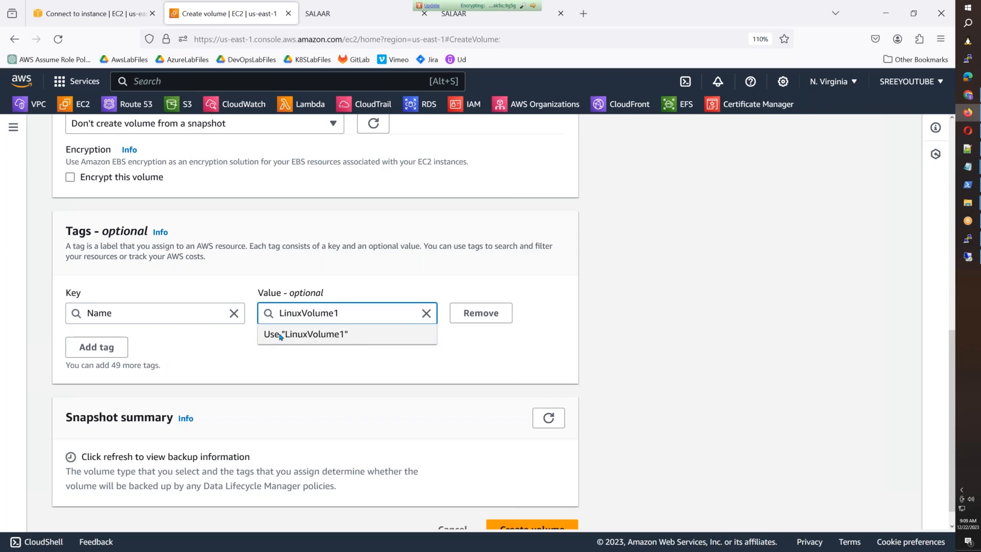
pyautogui.click(513, 366)
pyautogui.scroll(-1, 516, 409)
pyautogui.click(531, 505)
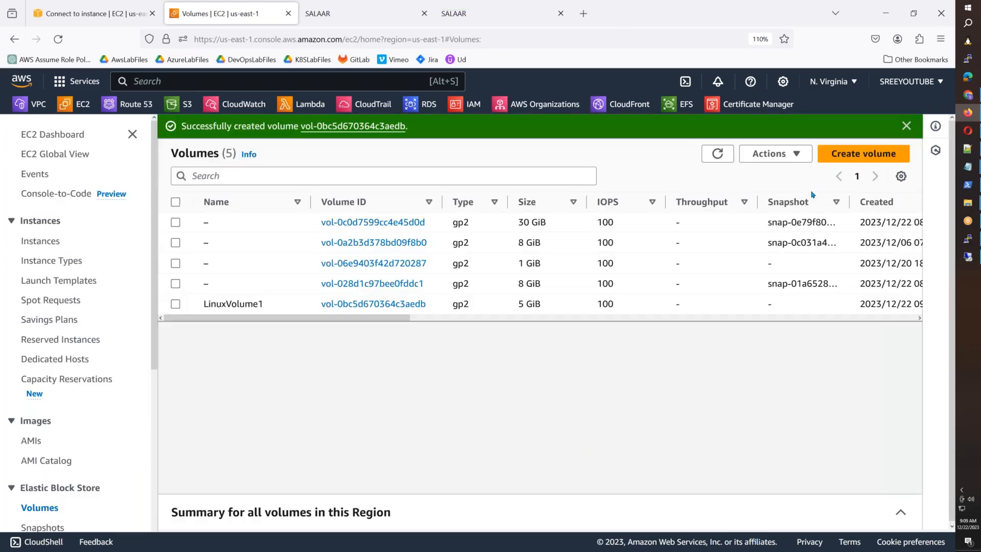
# Step: Begin a second volume, also gp2 with a 5 GiB size
pyautogui.click(864, 153)
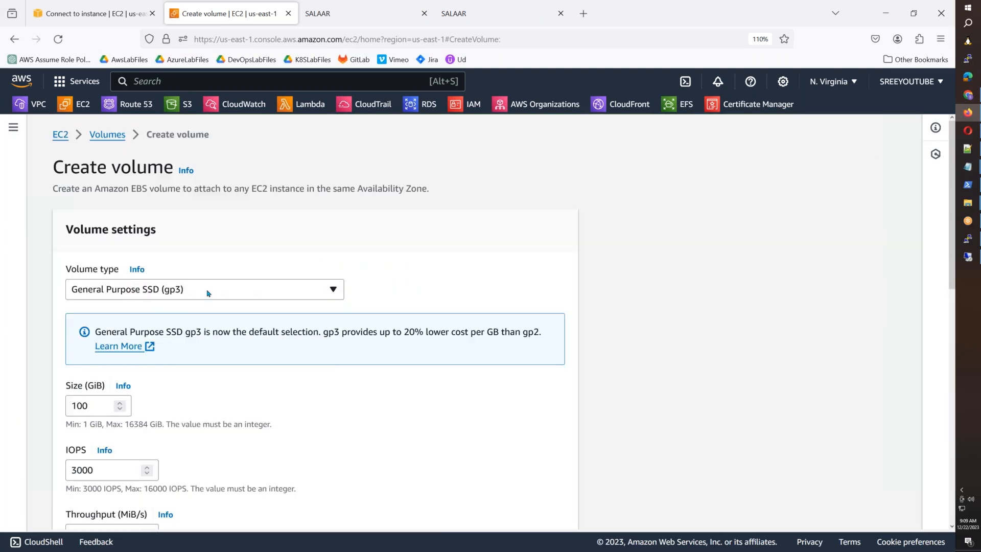
pyautogui.click(208, 292)
pyautogui.click(189, 329)
pyautogui.press('Tab')
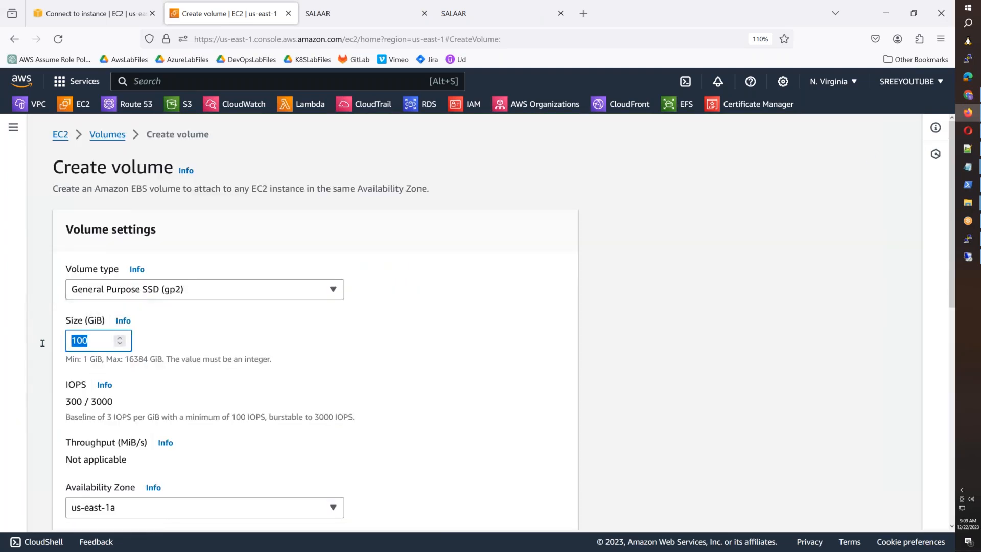
pyautogui.write('5')
pyautogui.click(516, 442)
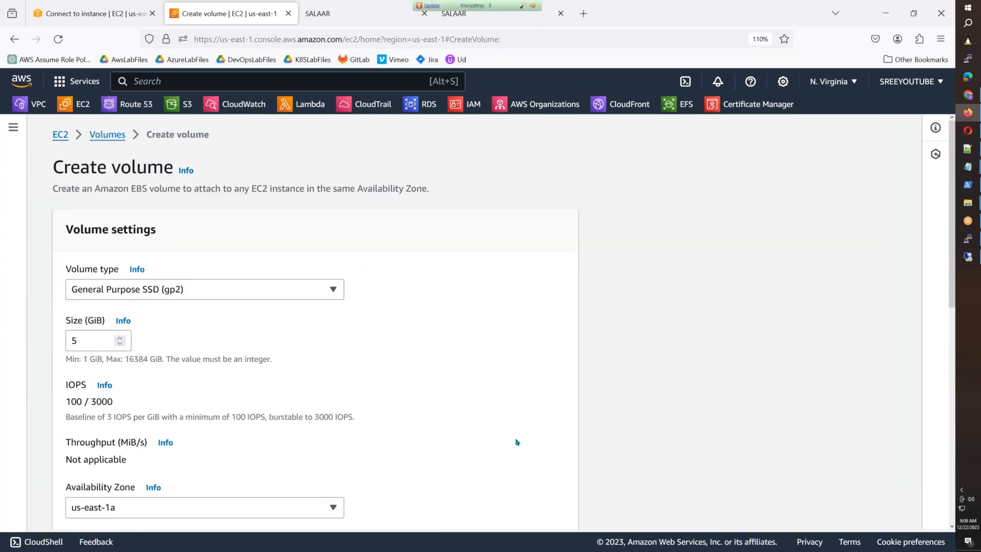
# Step: Tag the second volume Name=WindowsVolume1, create it, and refresh the six-volume list
pyautogui.scroll(-2, 516, 442)
pyautogui.scroll(-8, 516, 442)
pyautogui.click(96, 323)
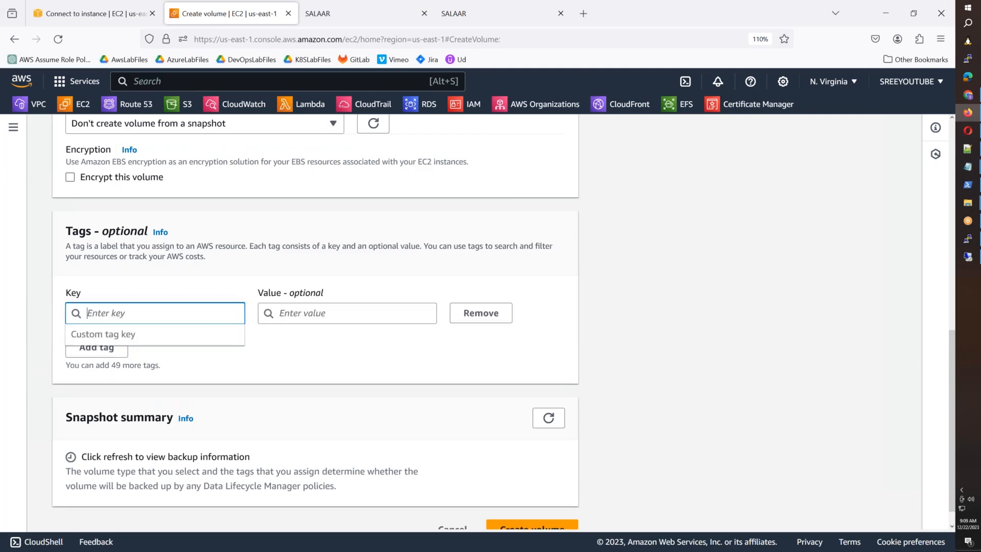
pyautogui.write('Name')
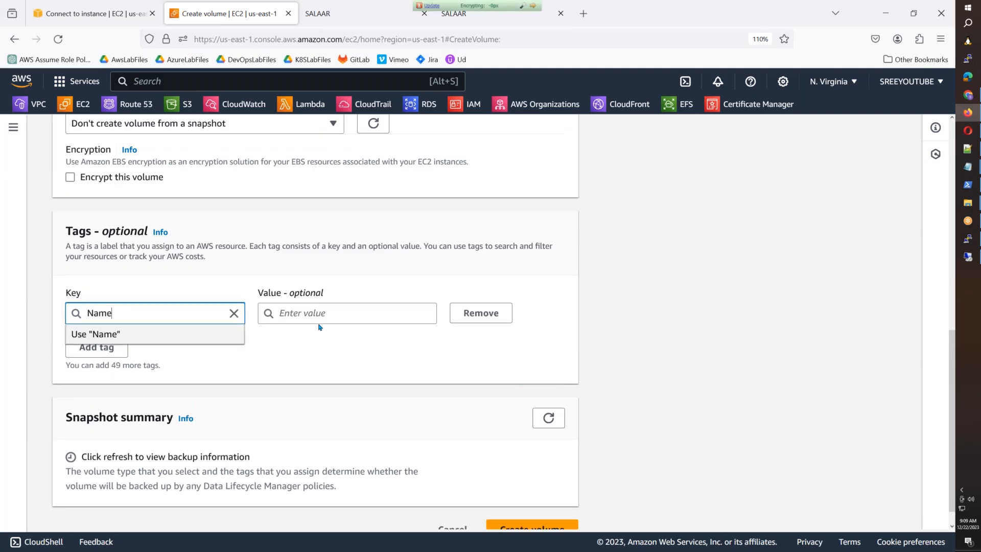
pyautogui.click(344, 317)
pyautogui.write('Wi')
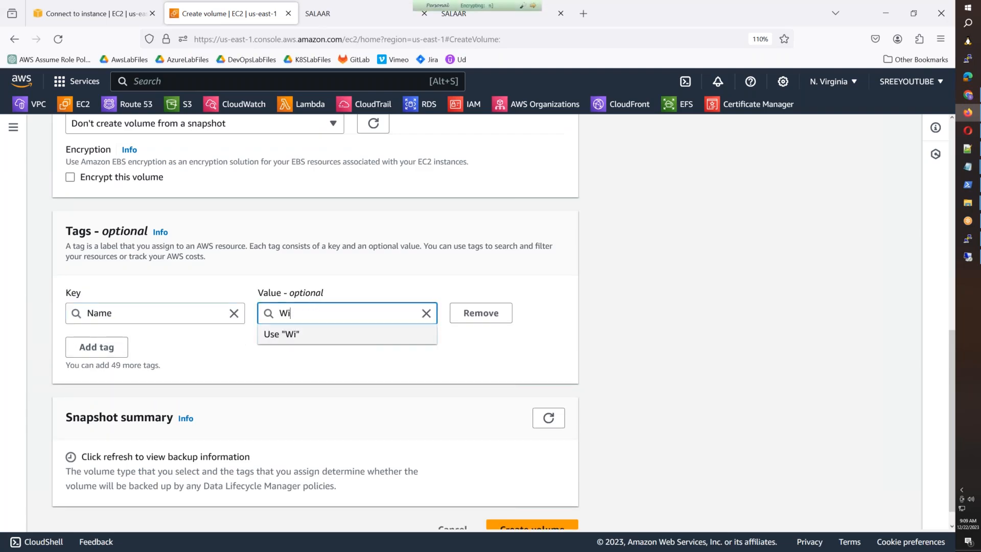
pyautogui.write('ndowsV')
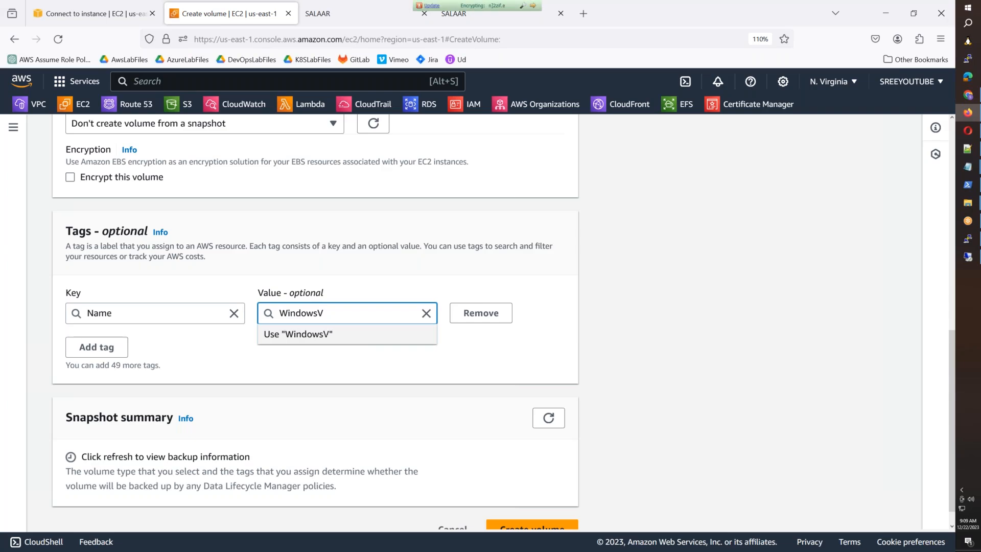
pyautogui.write('olume1')
pyautogui.click(399, 354)
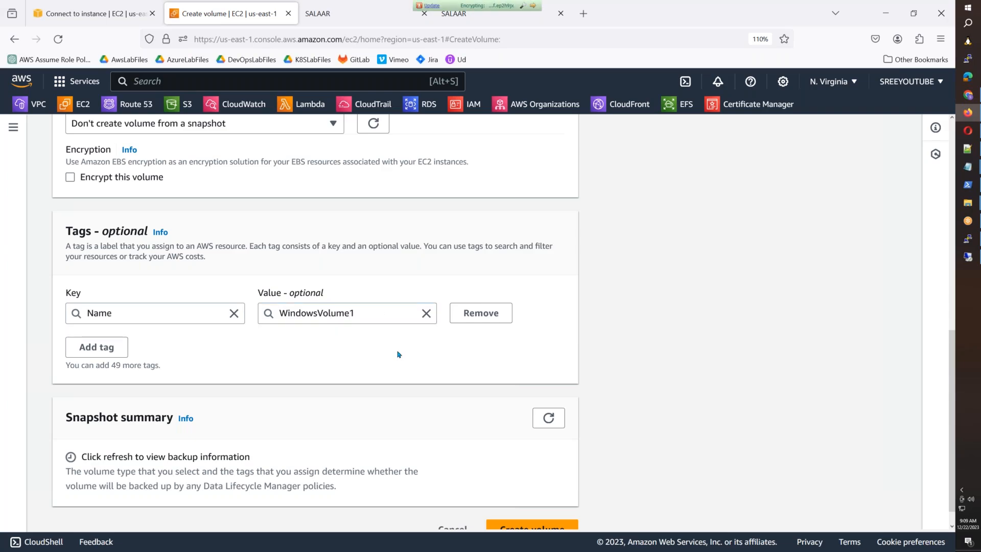
pyautogui.scroll(-1, 399, 354)
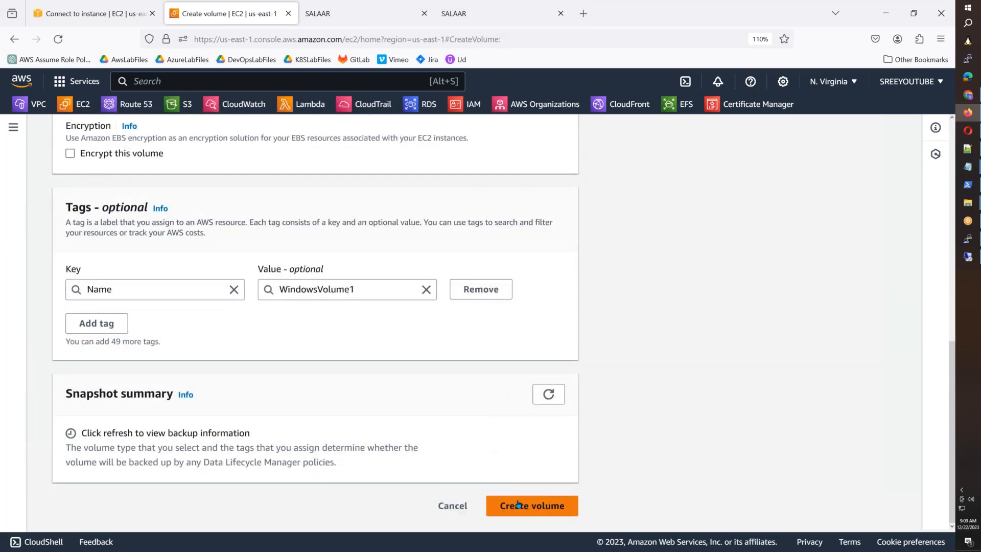
pyautogui.click(518, 505)
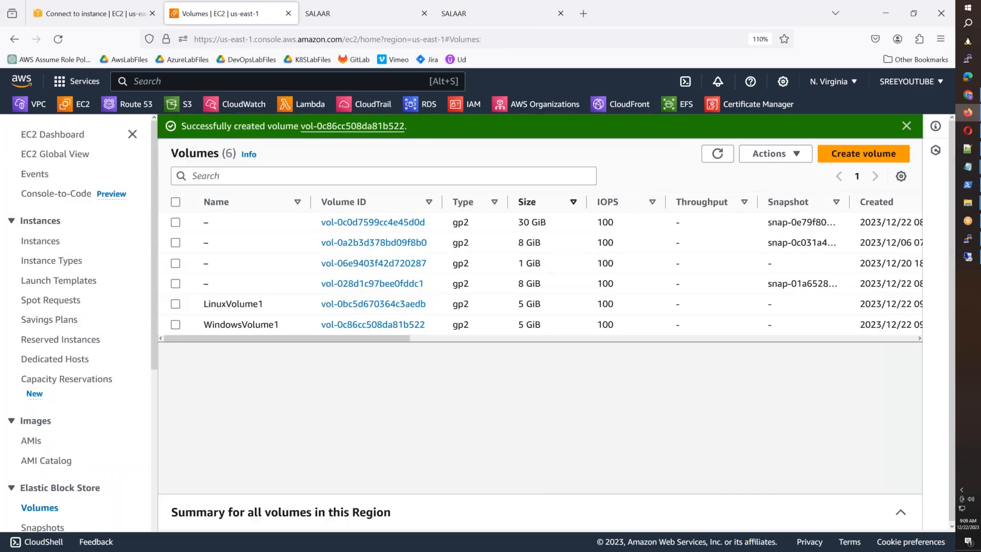
pyautogui.click(906, 126)
pyautogui.click(717, 130)
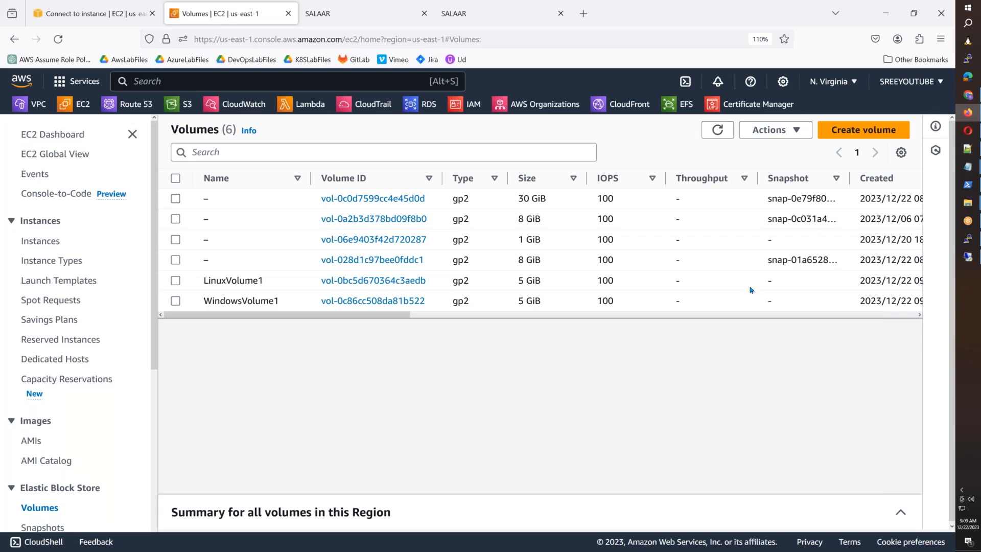
# Step: Attach LinuxVolume1 to instance i-0c06ccfa589daf020 as /dev/sdf, then select WindowsVolume1
pyautogui.click(743, 282)
pyautogui.click(777, 132)
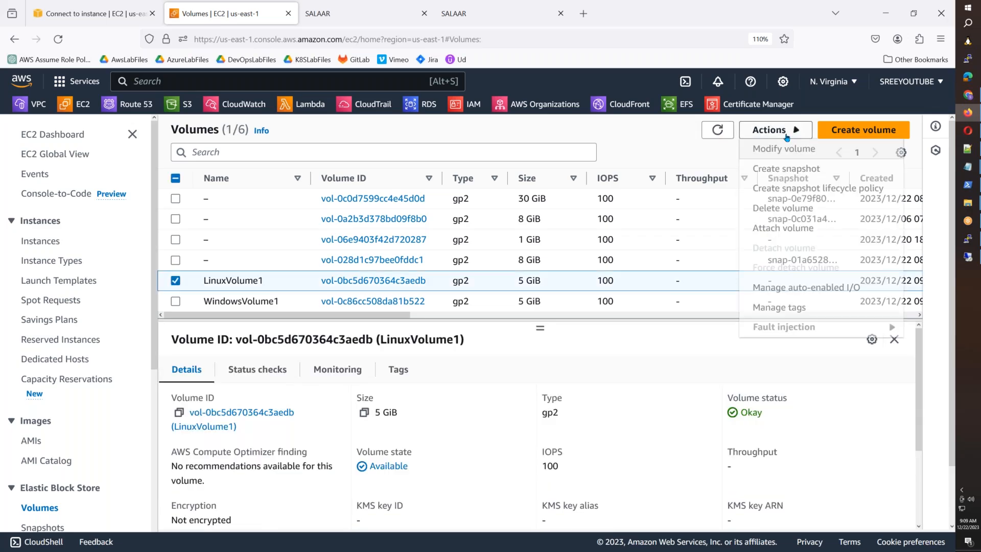
pyautogui.click(771, 229)
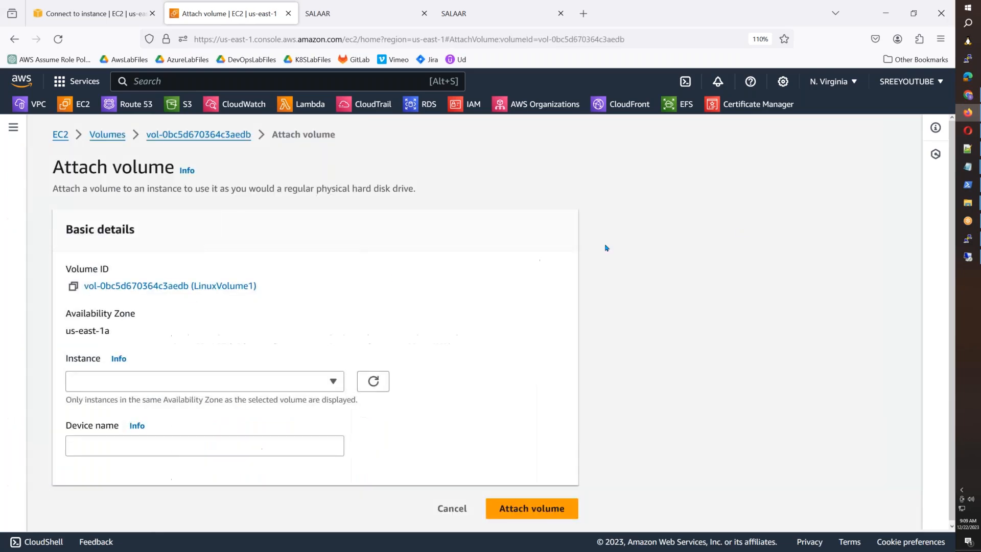
pyautogui.click(218, 382)
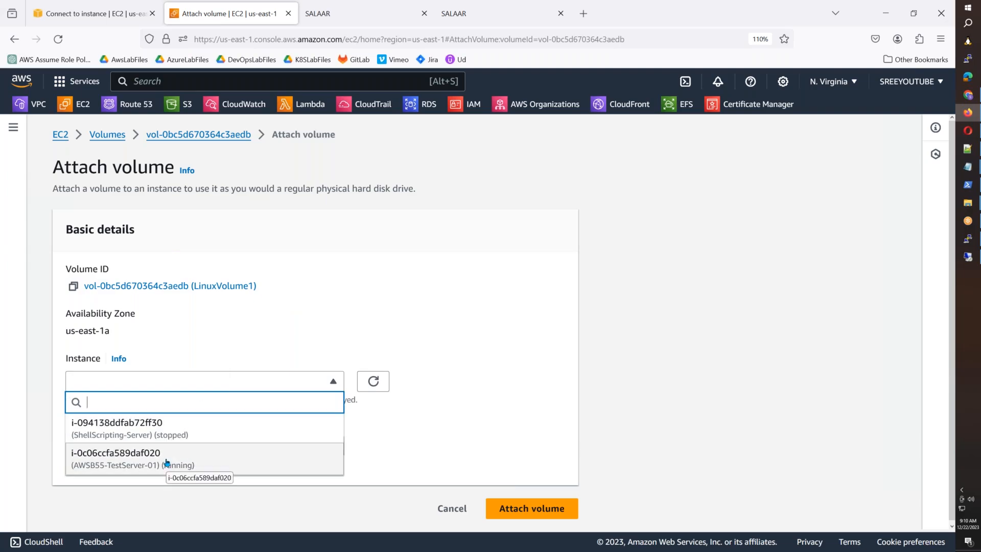
pyautogui.click(145, 463)
pyautogui.scroll(-3, 465, 483)
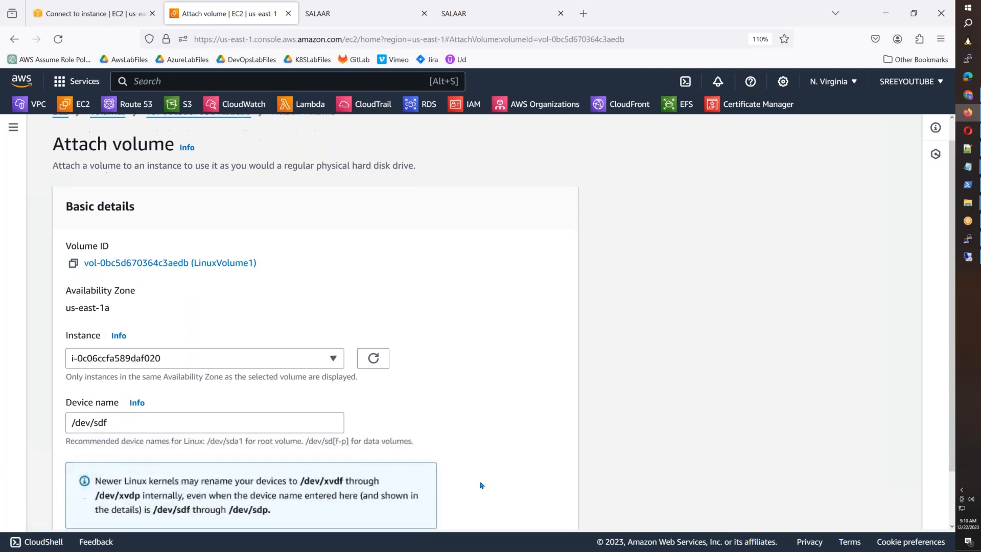
pyautogui.click(526, 505)
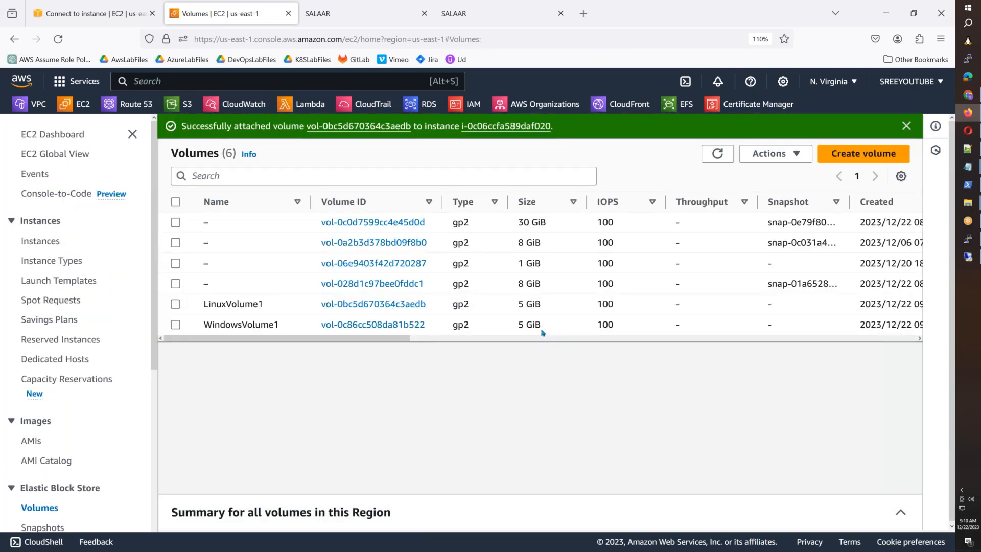
pyautogui.click(542, 331)
pyautogui.scroll(-3, 576, 280)
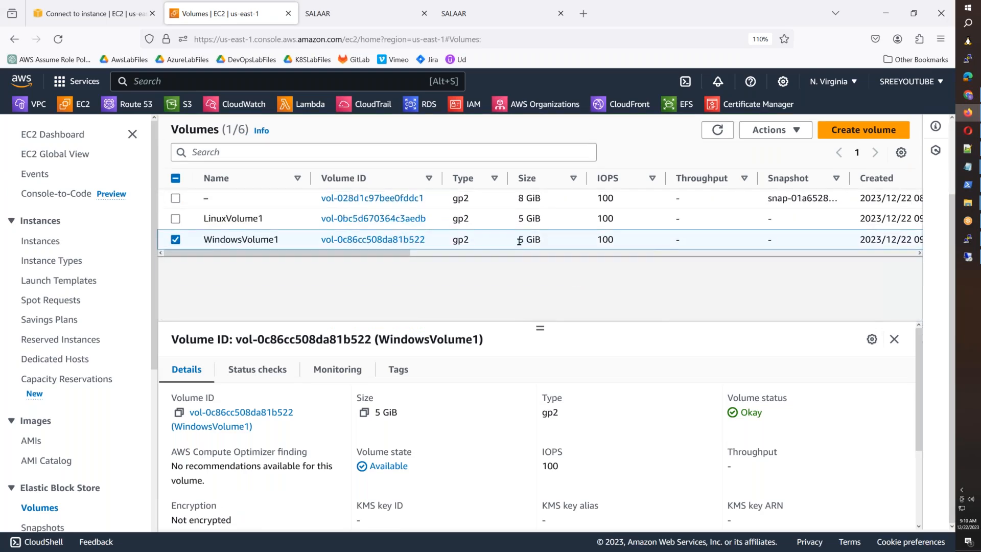
# Step: Try attaching WindowsVolume1, check the instance list, and cancel
pyautogui.rightClick(509, 248)
pyautogui.click(542, 350)
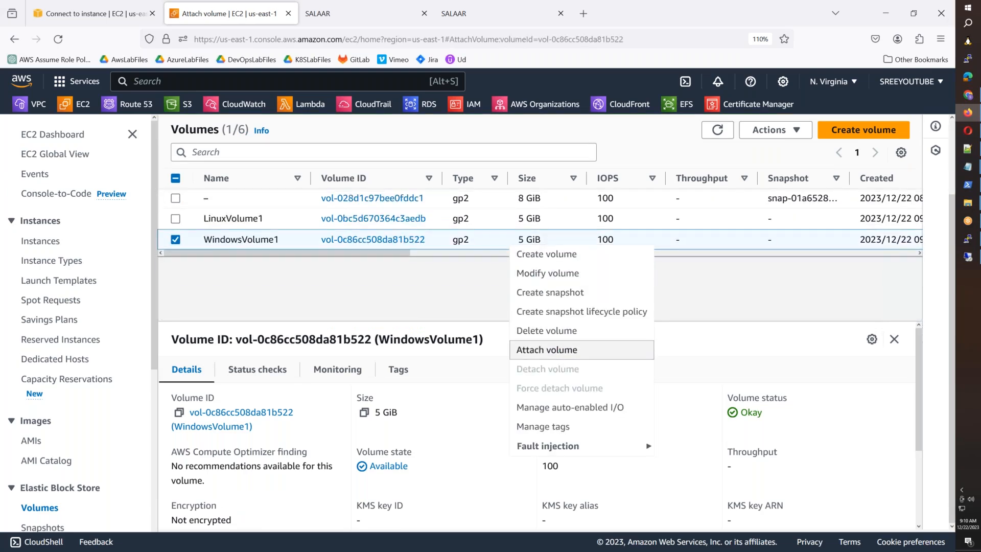
pyautogui.click(159, 383)
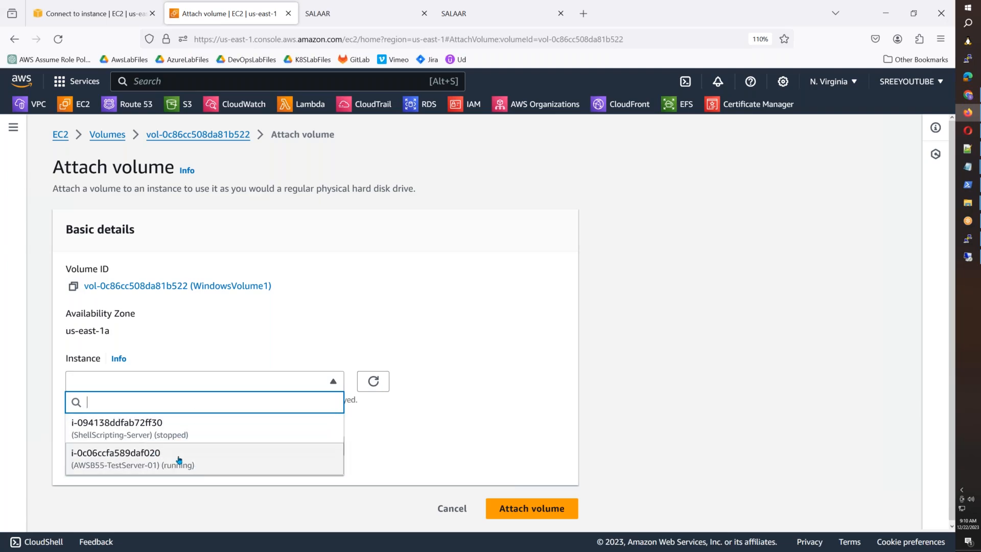
pyautogui.click(451, 509)
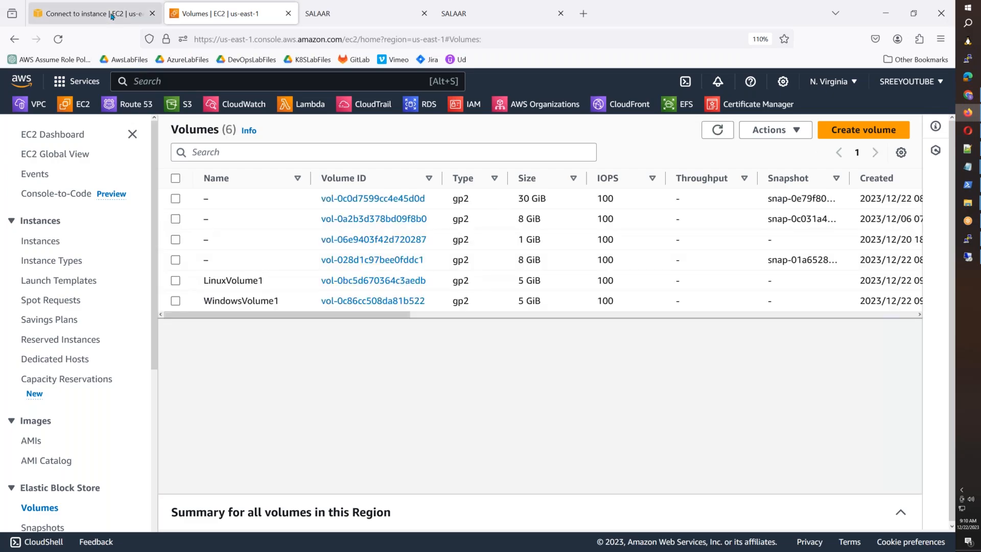
# Step: Note WindowsVolume1's availability zone, us-east-1a, in the volumes list
pyautogui.click(92, 13)
pyautogui.click(77, 104)
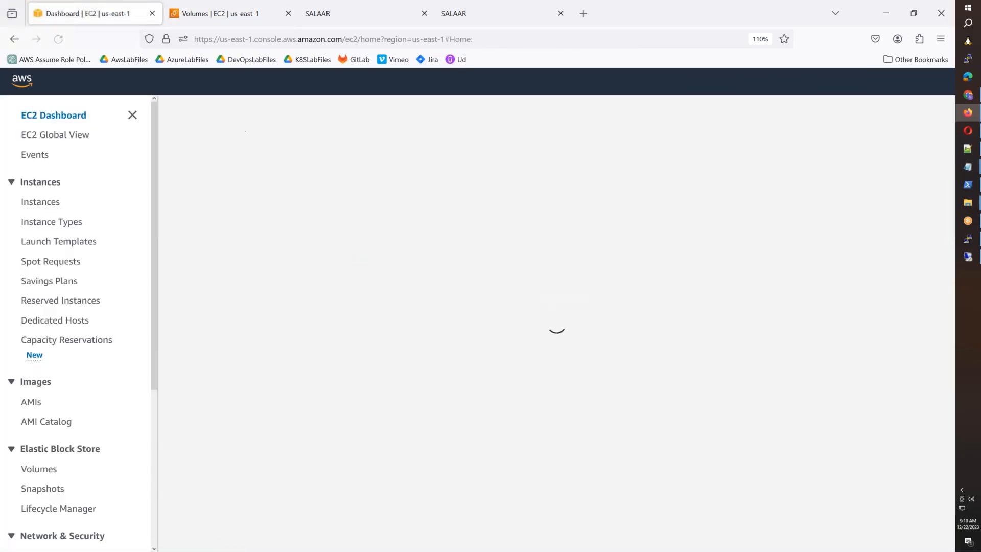
pyautogui.hotkey('ctrl', 'Tab')
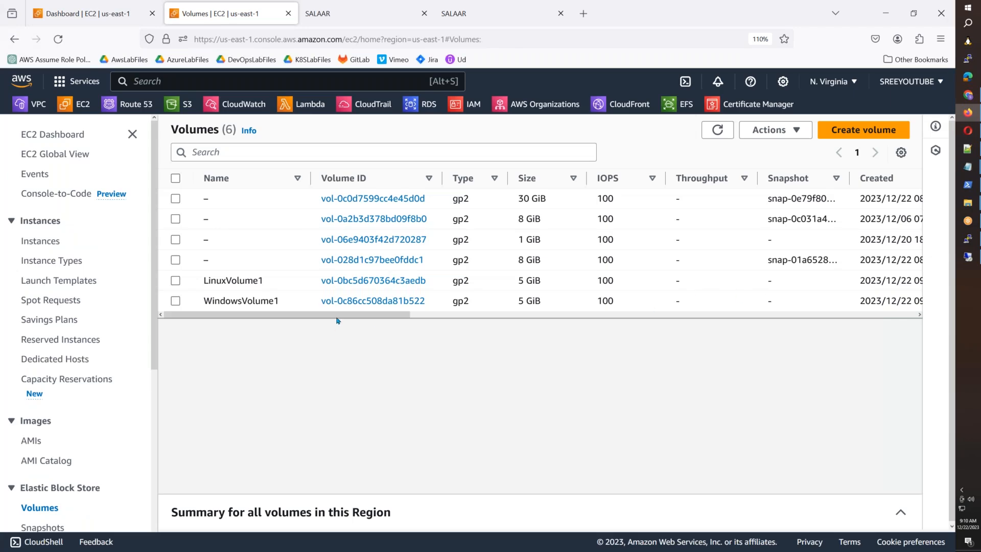
pyautogui.moveTo(373, 319); pyautogui.dragTo(509, 319)
pyautogui.moveTo(710, 304); pyautogui.dragTo(671, 304)
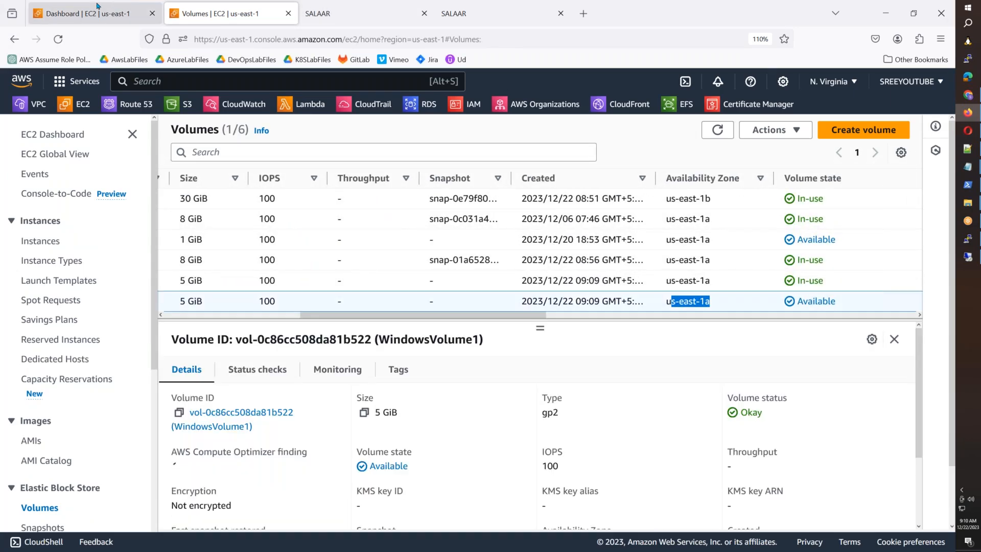
# Step: Confirm the WindowsServer instance is in us-east-1b, then delete WindowsVolume1
pyautogui.click(98, 6)
pyautogui.click(37, 242)
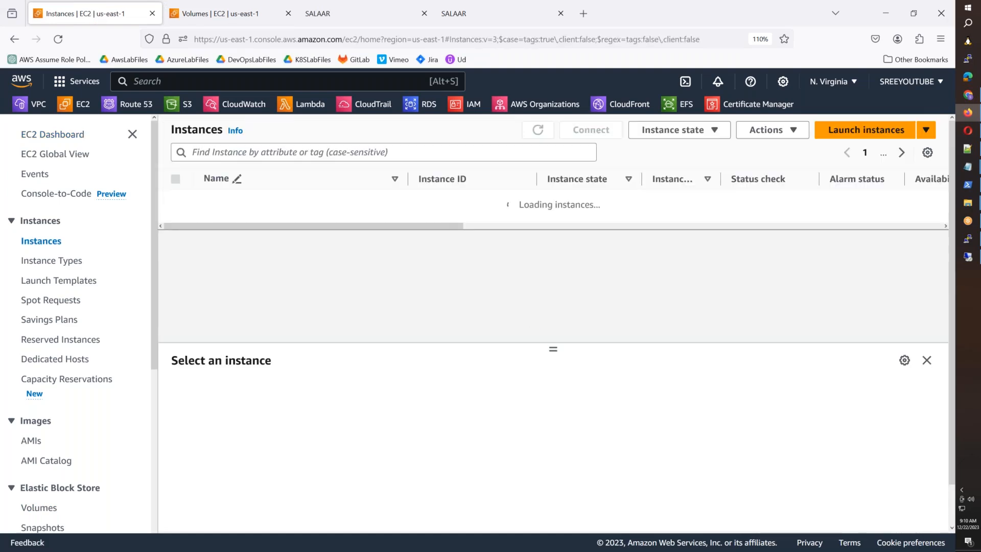
pyautogui.moveTo(386, 259); pyautogui.dragTo(466, 260)
pyautogui.moveTo(793, 249); pyautogui.dragTo(749, 250)
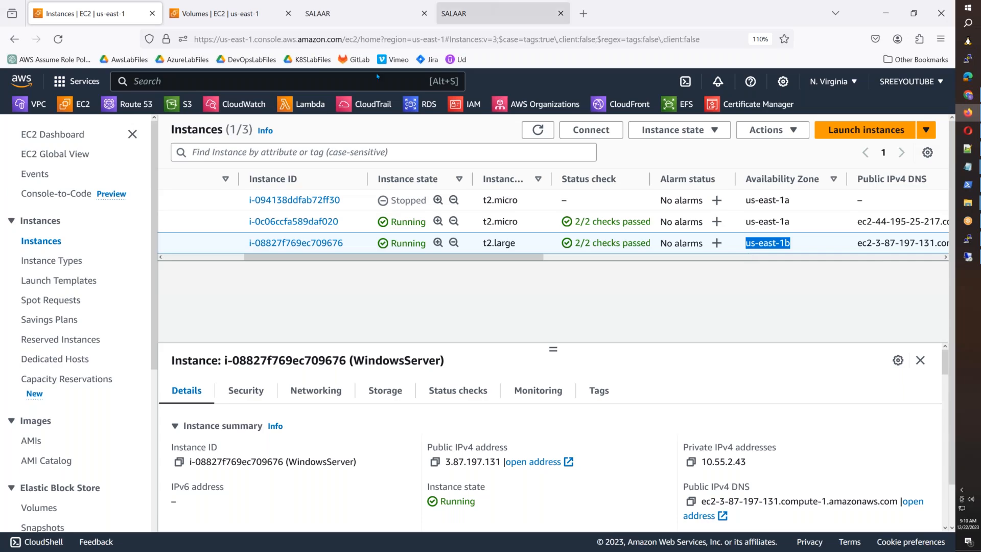
pyautogui.click(254, 21)
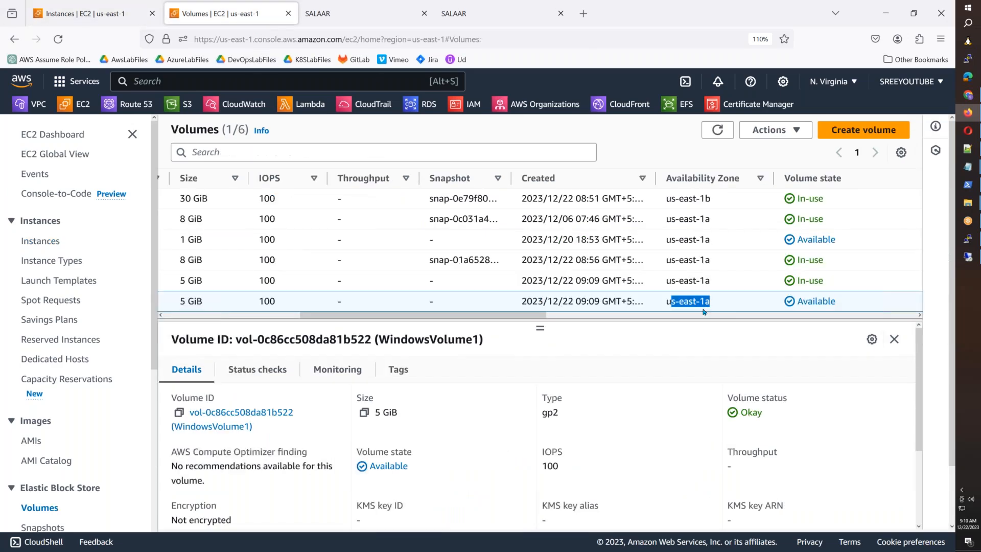
pyautogui.rightClick(753, 304)
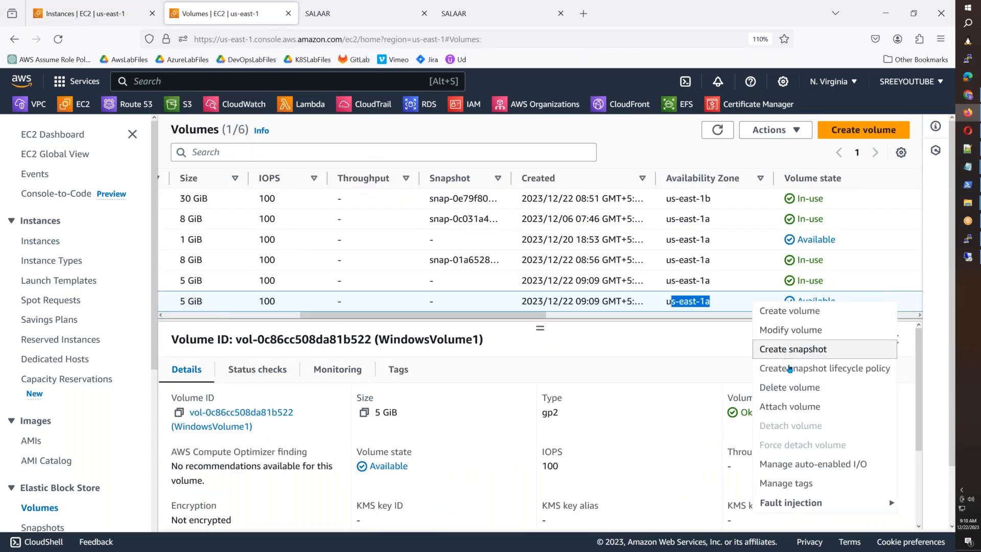
pyautogui.click(752, 389)
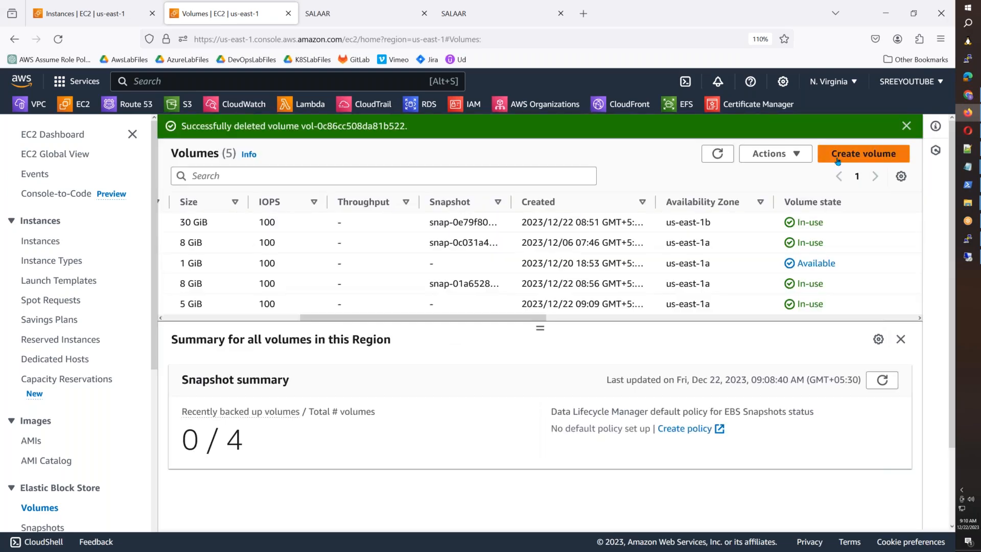
# Step: Set up a new gp2 volume of 5 GiB in availability zone us-east-1b
pyautogui.click(838, 160)
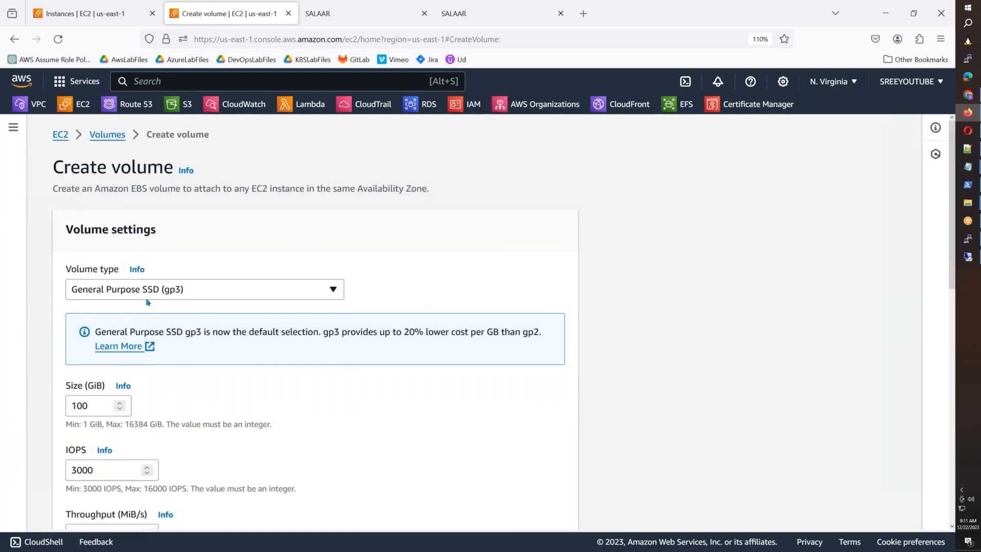
pyautogui.click(152, 291)
pyautogui.click(175, 330)
pyautogui.moveTo(90, 341); pyautogui.dragTo(1, 342)
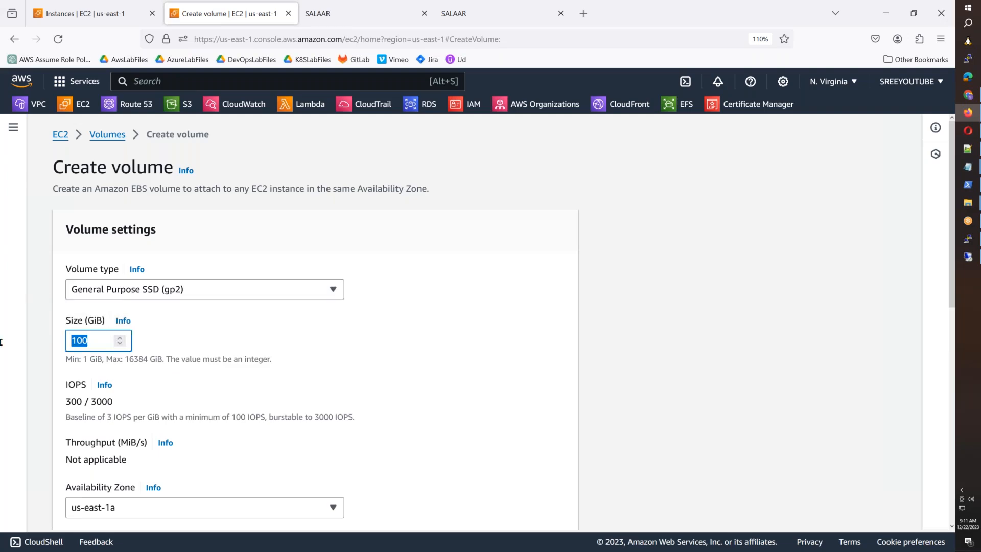
pyautogui.write('5')
pyautogui.click(153, 509)
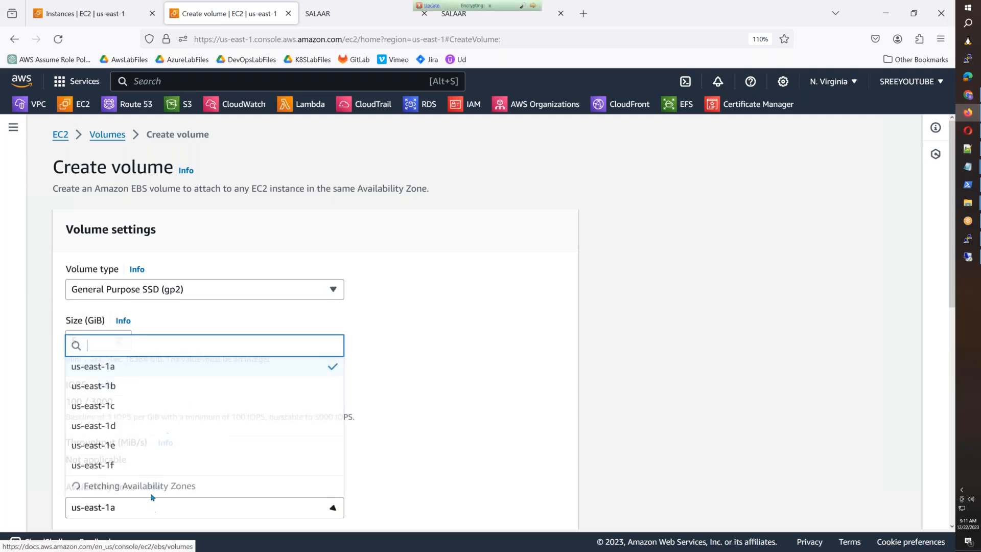
pyautogui.click(131, 391)
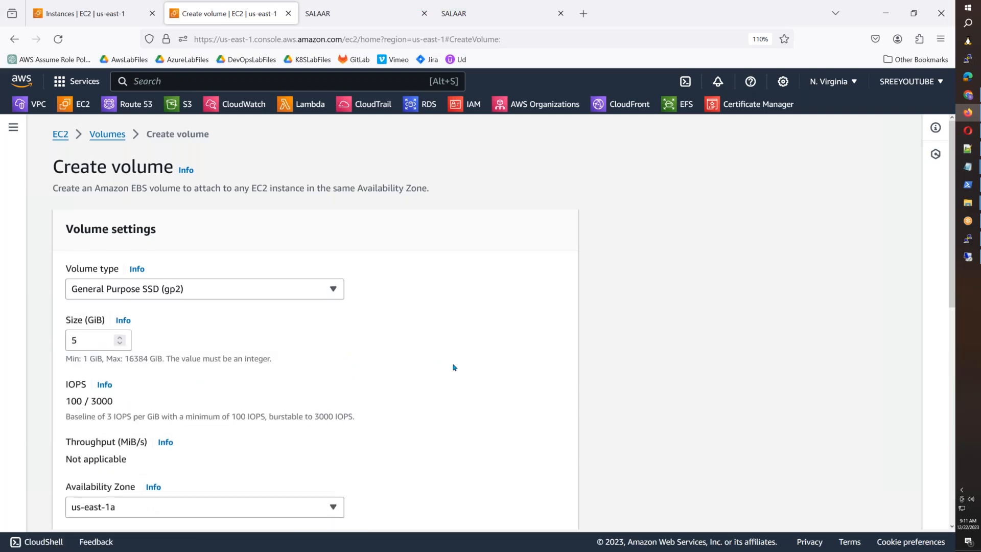
pyautogui.scroll(-8, 274, 287)
pyautogui.scroll(1, 274, 287)
pyautogui.click(134, 144)
pyautogui.click(118, 201)
pyautogui.scroll(3, 124, 209)
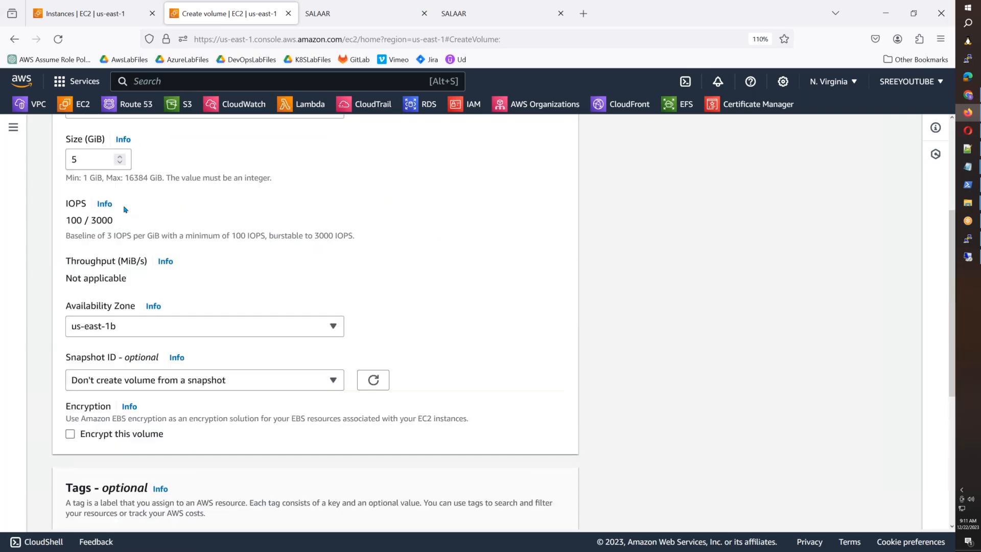
pyautogui.scroll(-5, 366, 367)
# Step: Tag the volume Name = WindowsVolume1 and create it
pyautogui.click(123, 324)
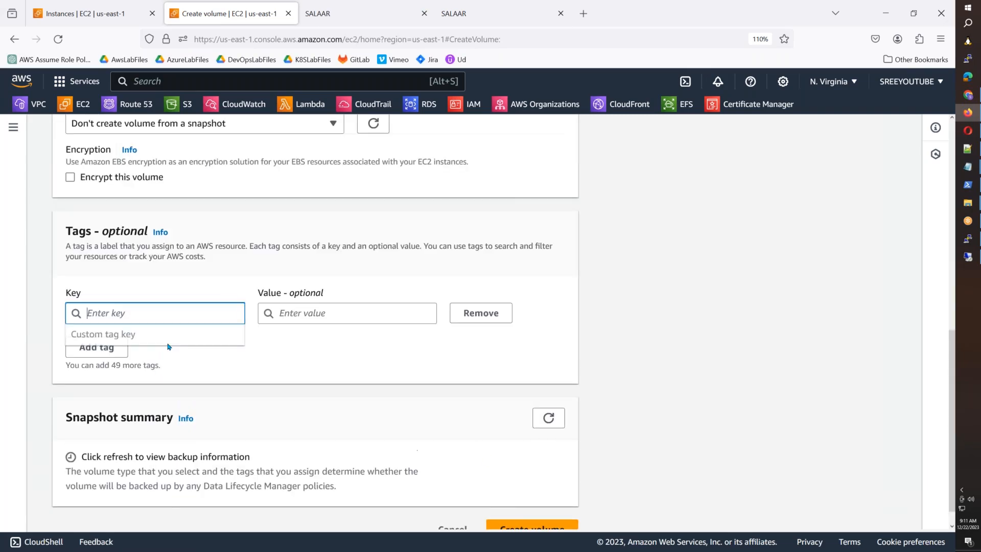
pyautogui.write('Name')
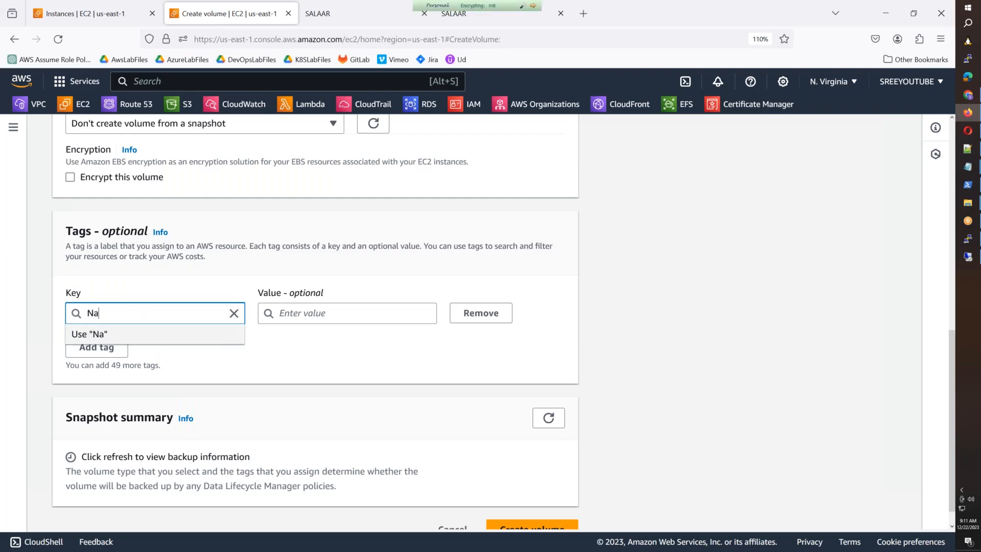
pyautogui.press('Tab')
pyautogui.press('Tab')
pyautogui.write('W')
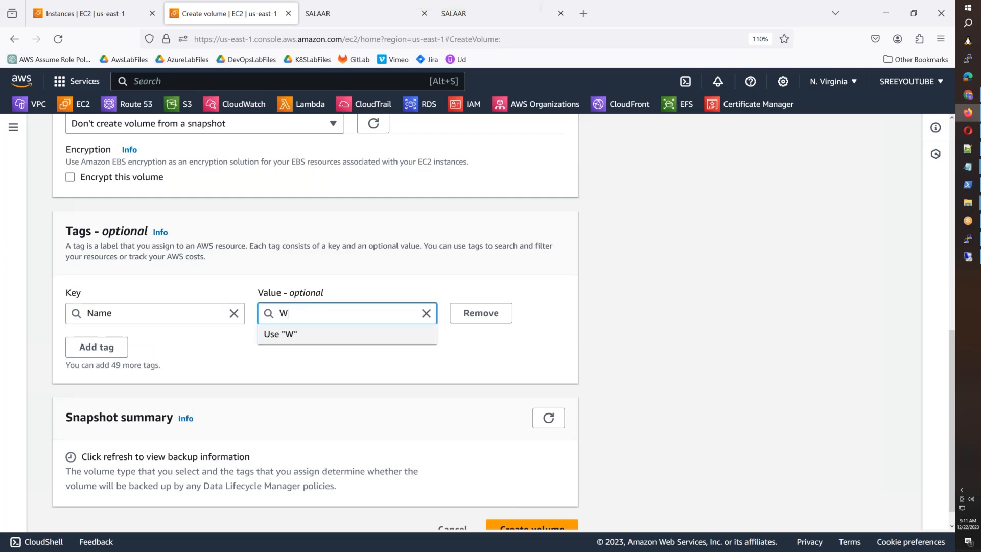
pyautogui.write('indowsVol')
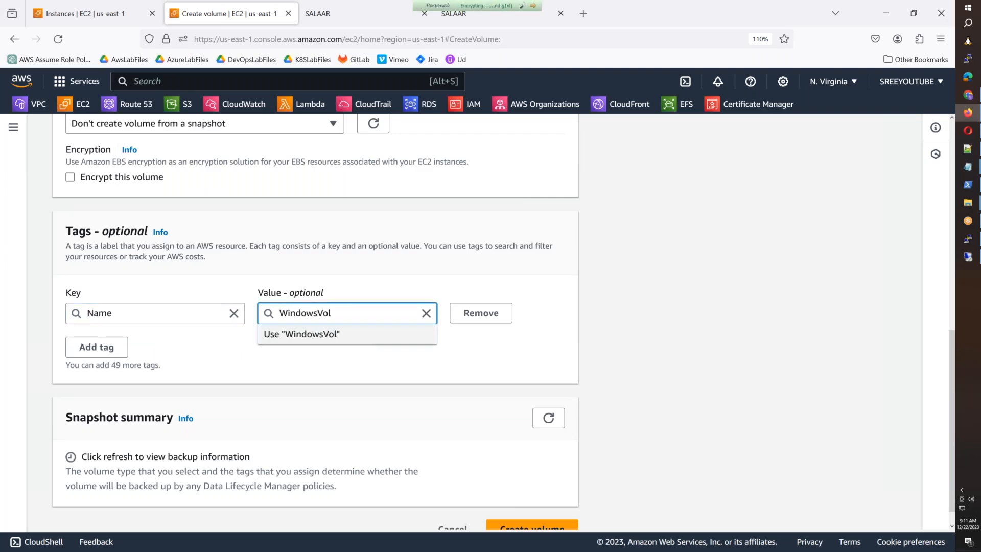
pyautogui.write('ume1')
pyautogui.scroll(-1, 499, 460)
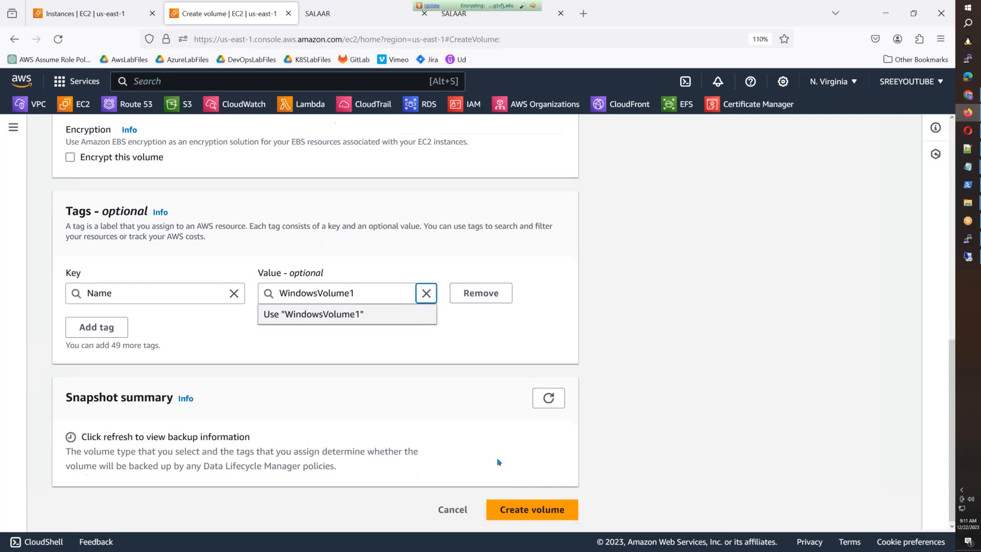
pyautogui.click(526, 505)
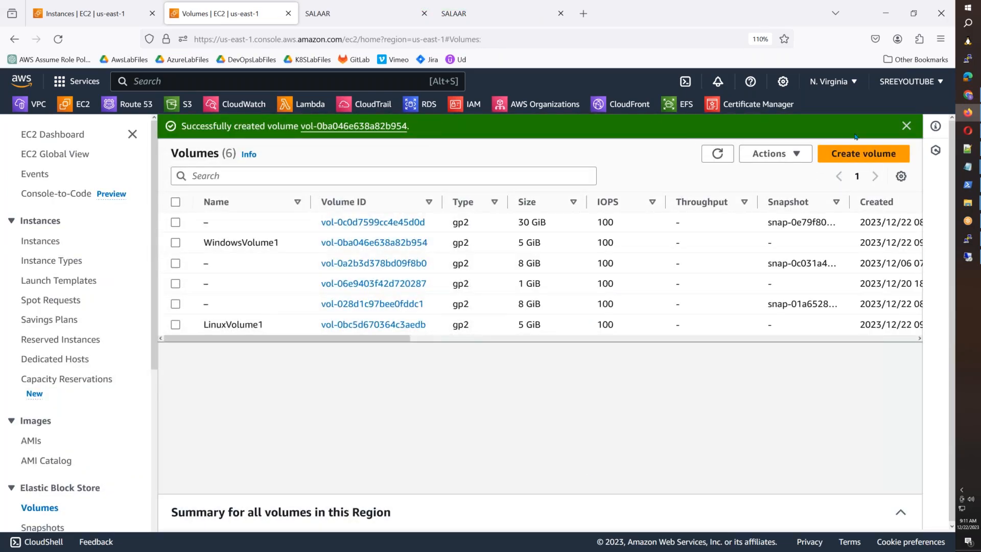
pyautogui.click(906, 126)
# Step: Attach WindowsVolume1 to the WindowsServer instance i-08827f769ec709676
pyautogui.click(718, 130)
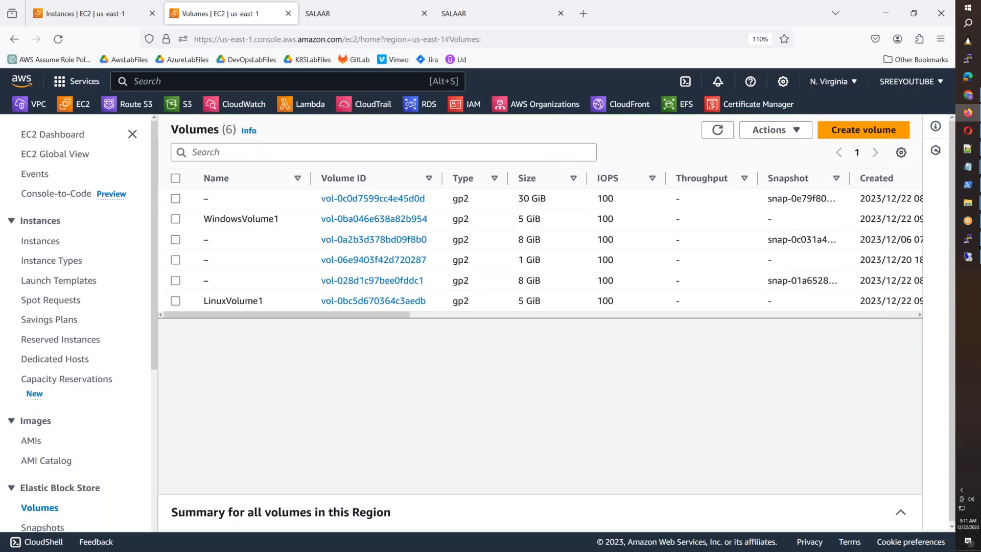
pyautogui.click(717, 130)
pyautogui.moveTo(389, 314); pyautogui.dragTo(379, 331)
pyautogui.click(535, 228)
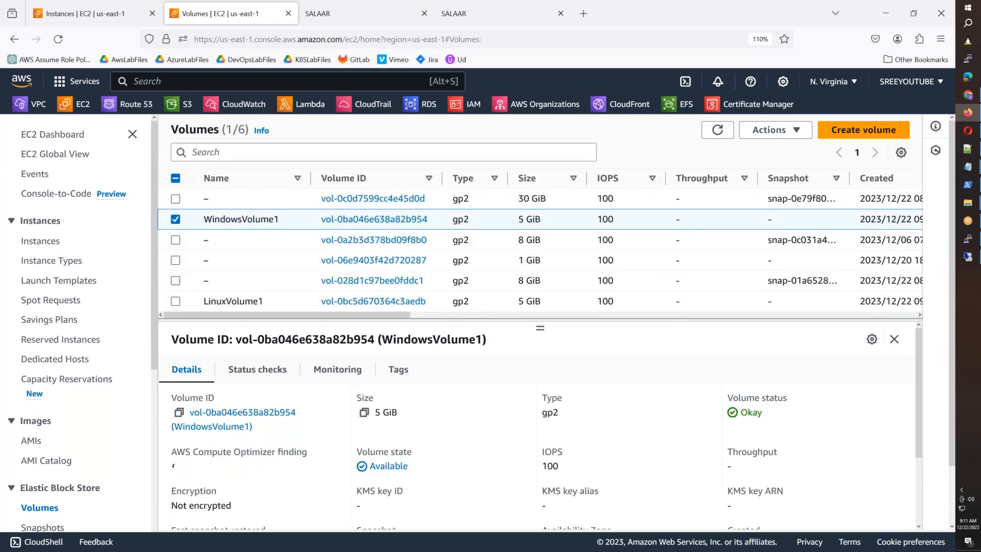
pyautogui.rightClick(535, 228)
pyautogui.click(578, 329)
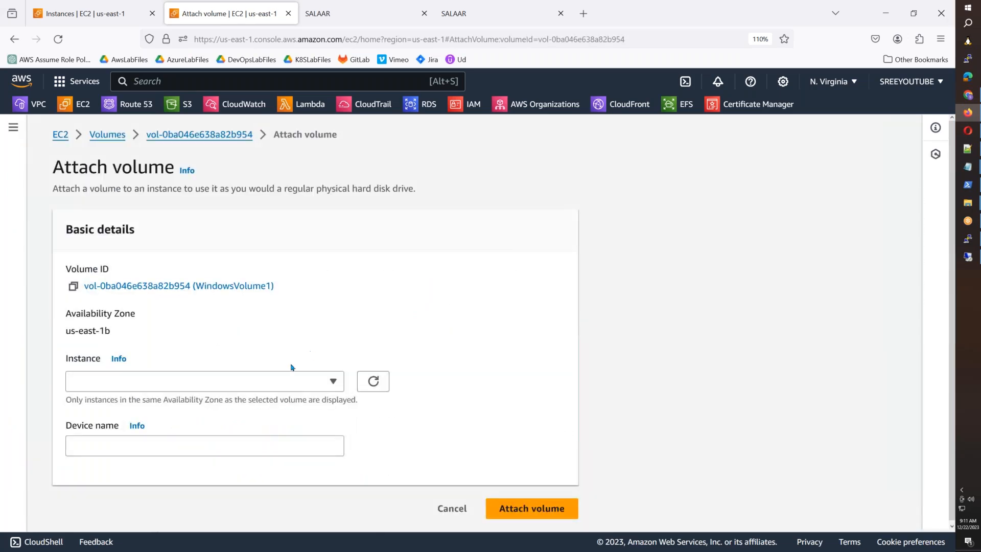
pyautogui.click(336, 383)
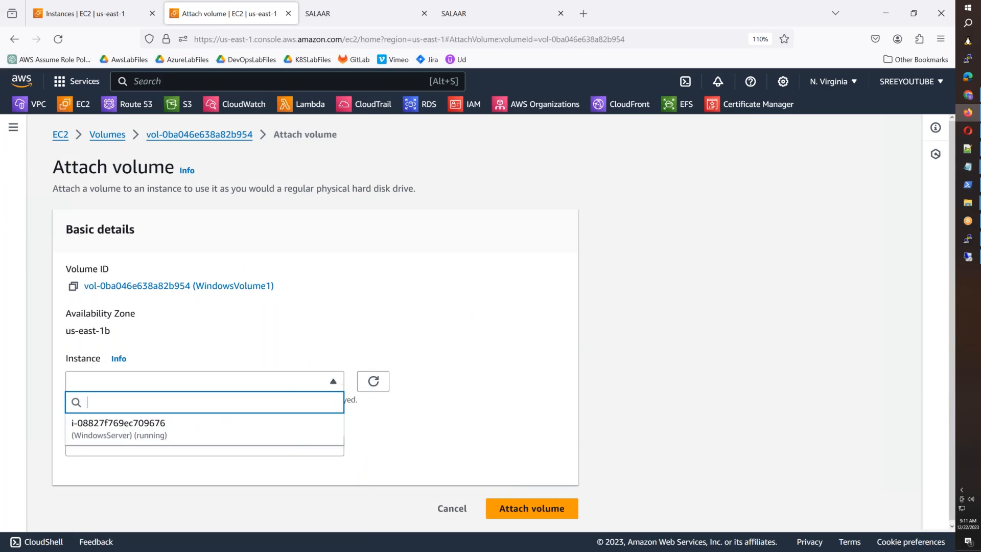
pyautogui.click(243, 429)
pyautogui.click(506, 521)
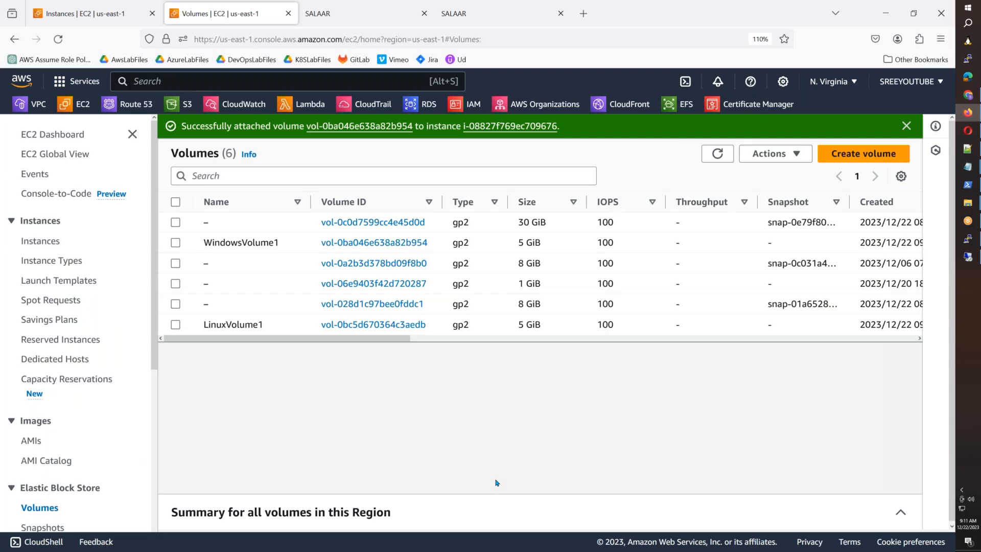
pyautogui.click(974, 259)
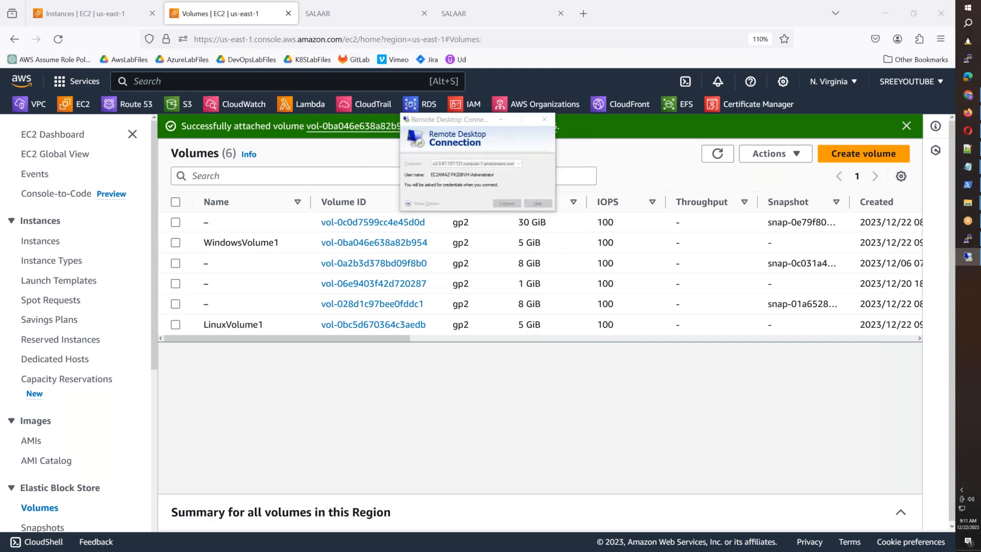
# Step: Decrypt the WindowsServer administrator password with LaptopKey.pem and copy it
pyautogui.click(60, 12)
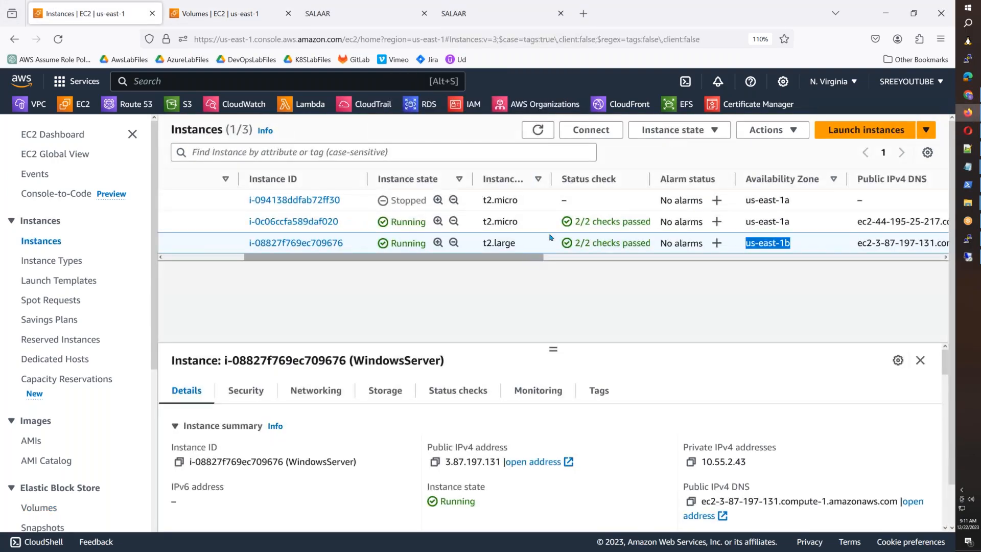
pyautogui.click(607, 134)
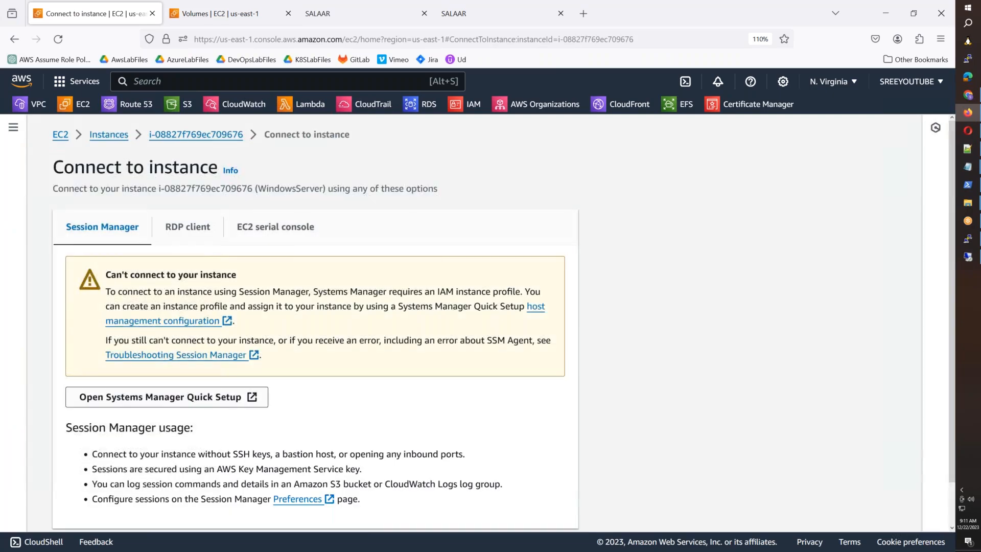
pyautogui.scroll(-2, 197, 357)
pyautogui.click(187, 171)
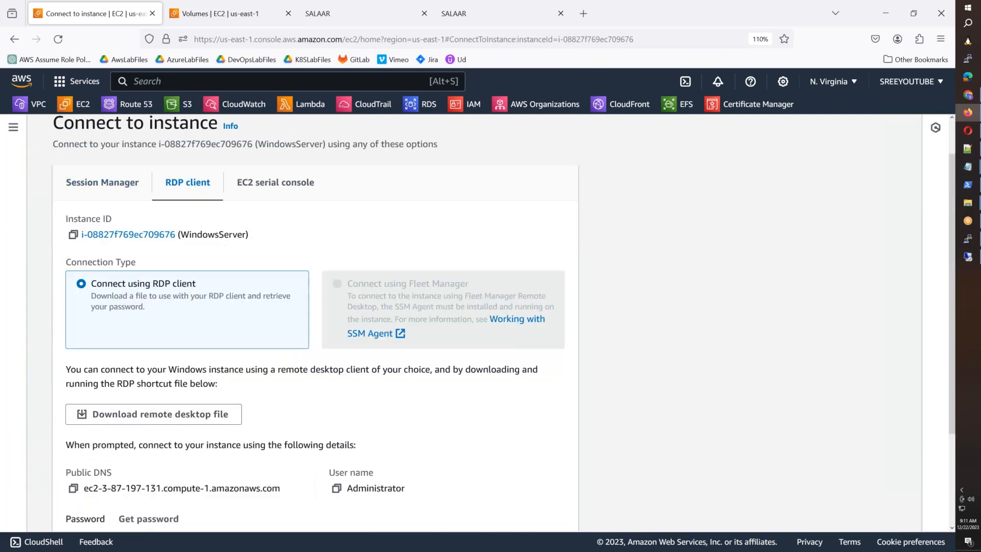
pyautogui.click(148, 507)
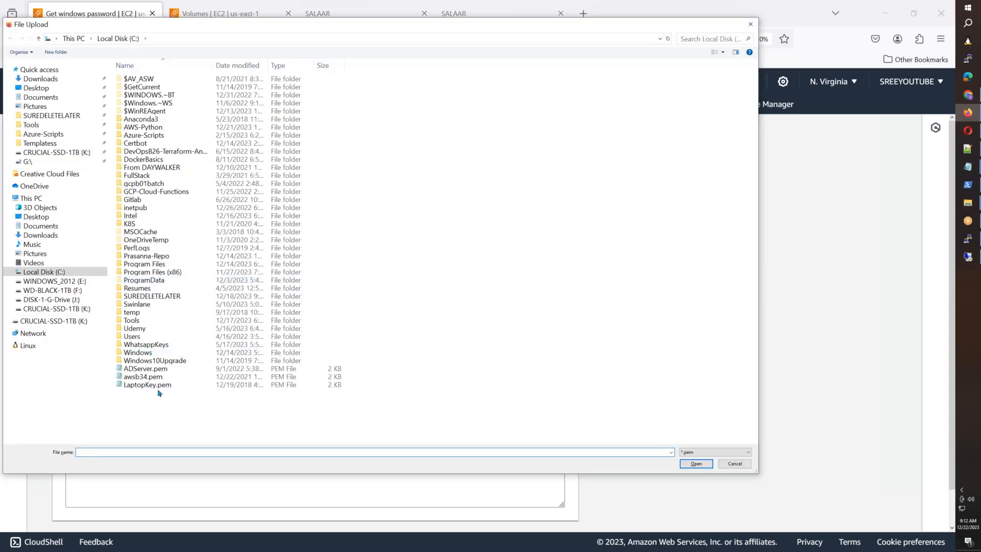
pyautogui.click(165, 384)
pyautogui.doubleClick(165, 384)
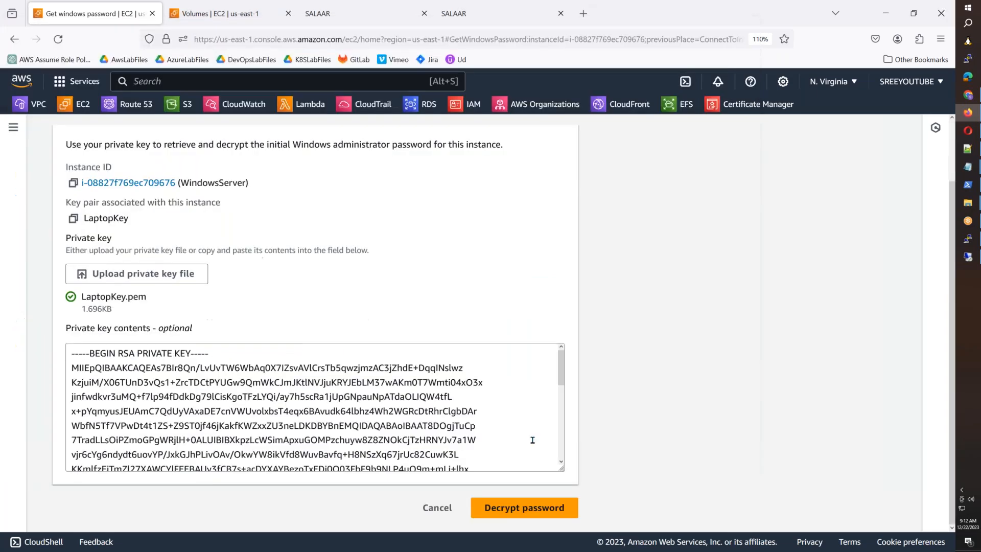
pyautogui.click(525, 508)
pyautogui.click(73, 508)
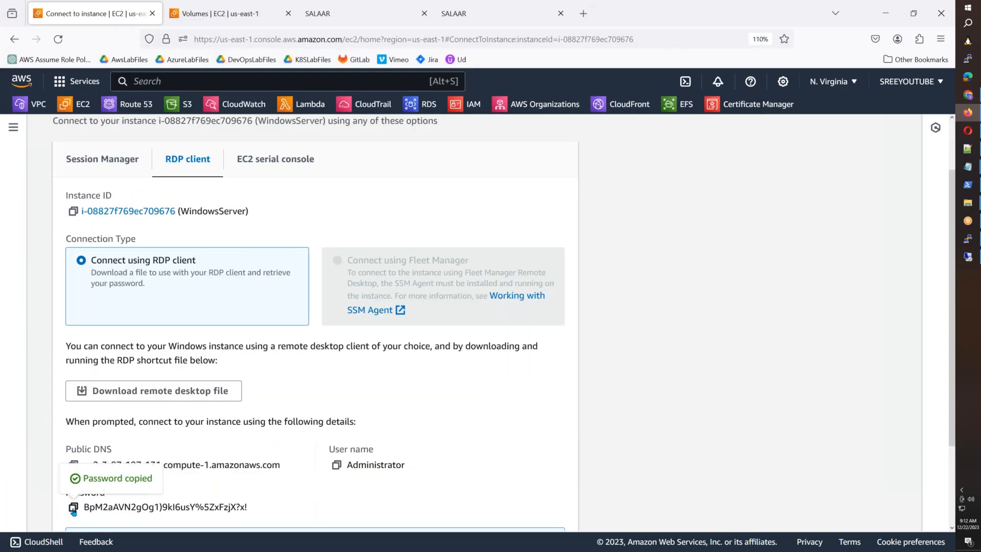
# Step: Sign in to Remote Desktop as the domain administrator with the copied password, accepting the certificate
pyautogui.hotkey('ctrl', 'v')
pyautogui.click(451, 240)
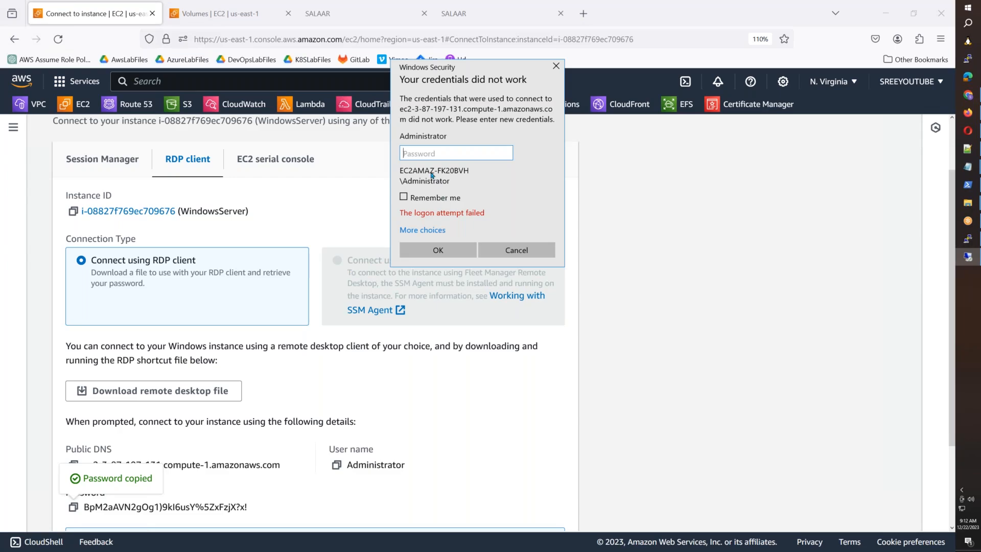
pyautogui.click(434, 235)
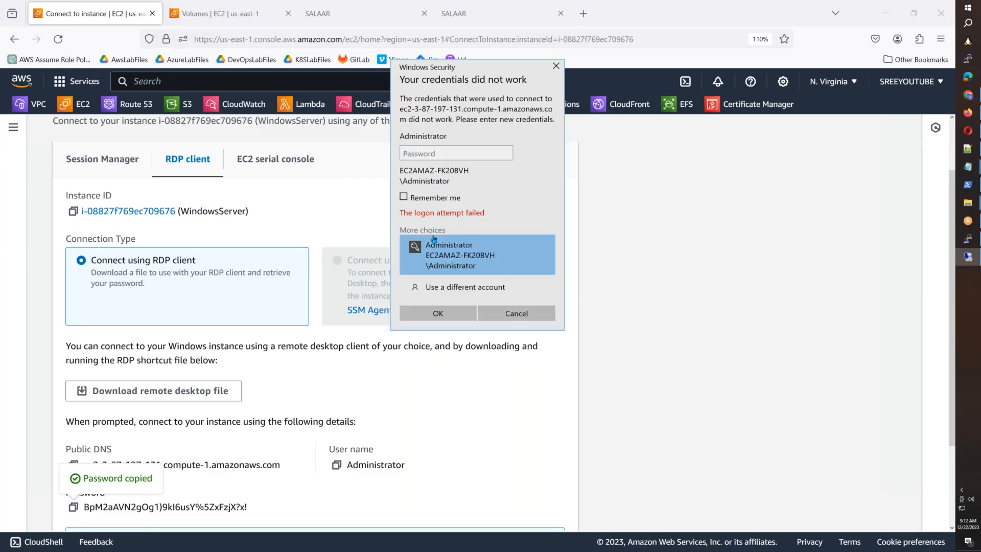
pyautogui.click(434, 287)
pyautogui.write('administrator')
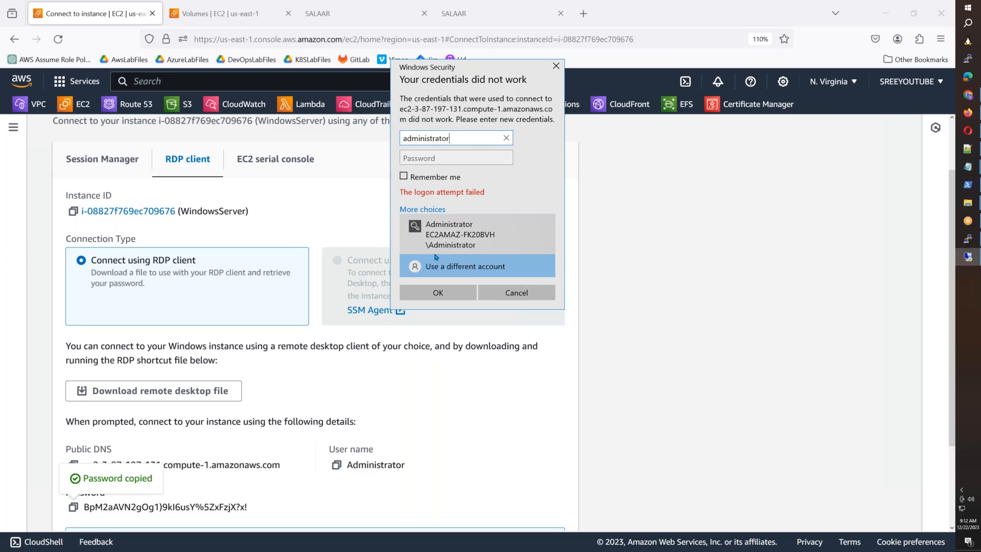
pyautogui.write('@awsb55.com')
pyautogui.press('Tab')
pyautogui.hotkey('ctrl', 'v')
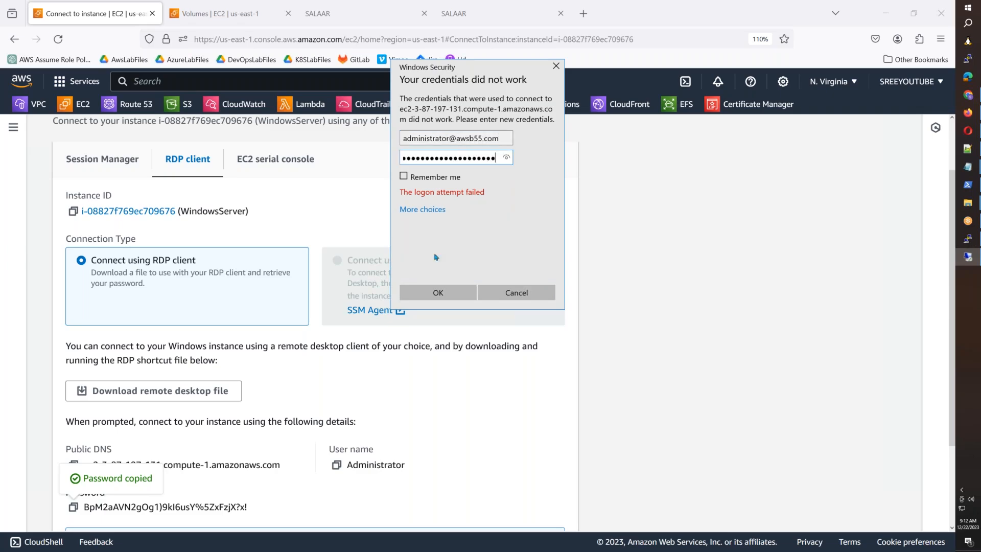
pyautogui.press('Return')
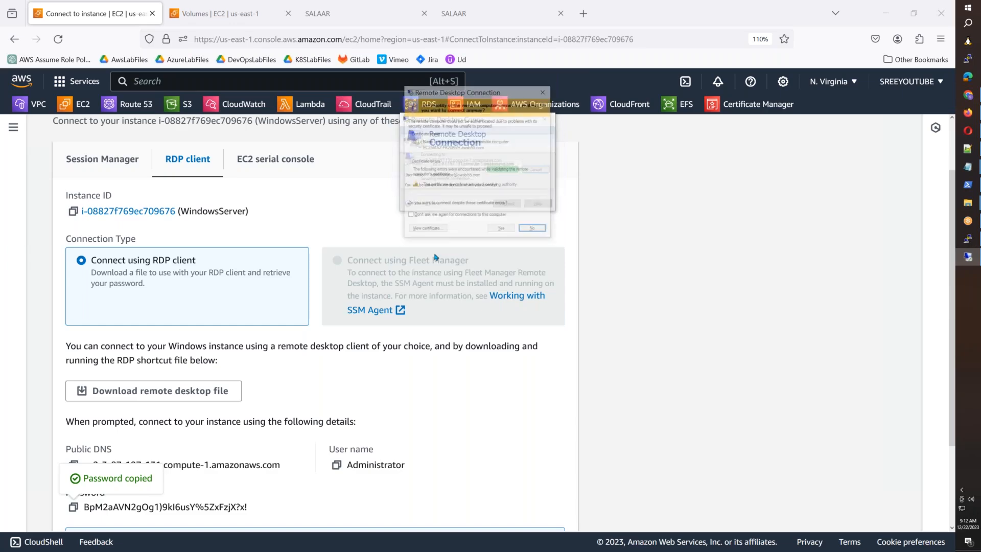
pyautogui.press('Return')
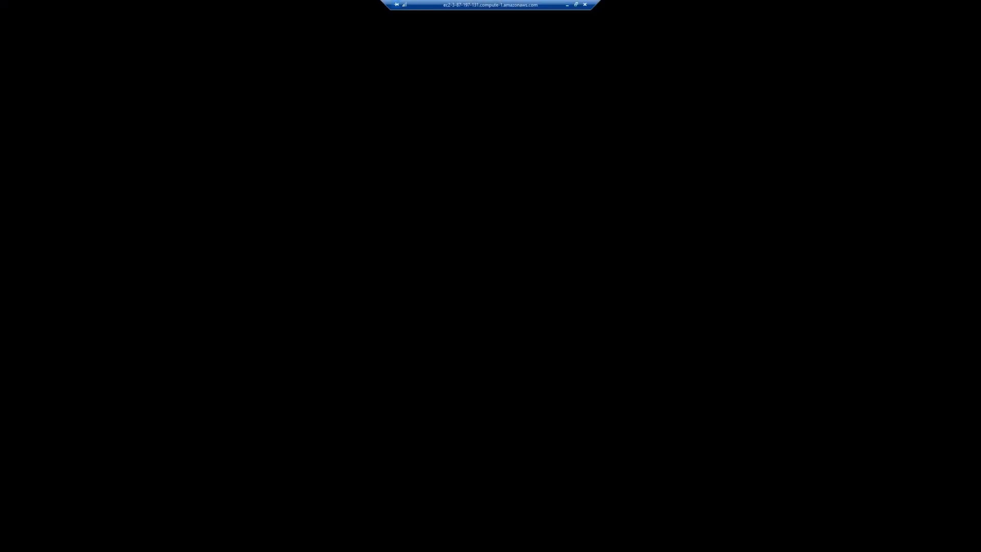
# Step: Rerun lsblk in PuTTY and highlight the new 5G xvdf disk line
pyautogui.click(567, 5)
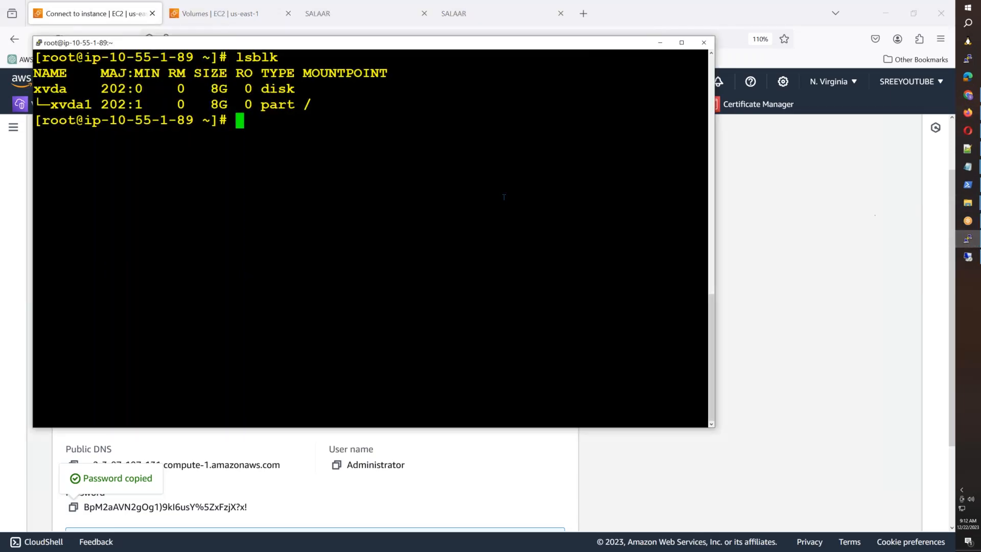
pyautogui.press('Up')
pyautogui.press('Return')
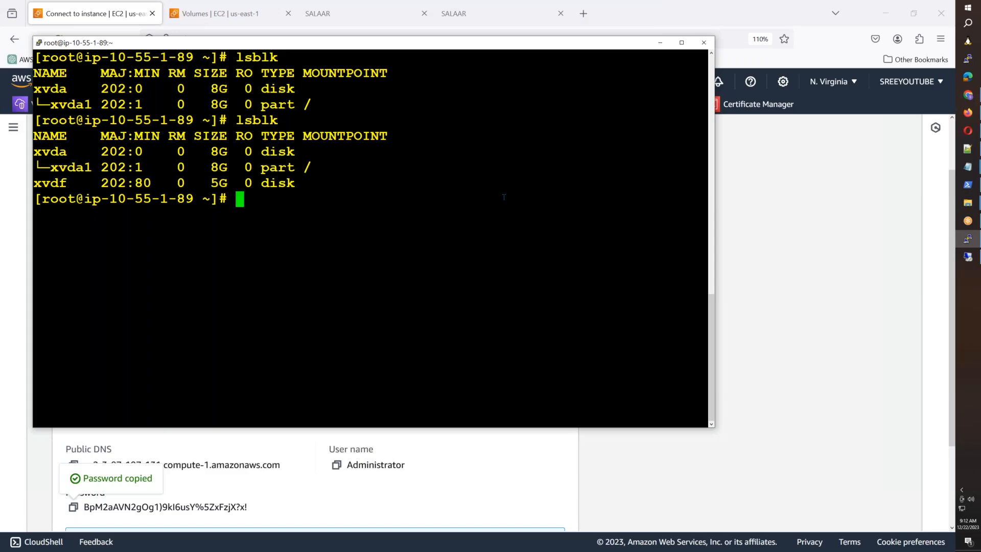
pyautogui.moveTo(39, 184); pyautogui.dragTo(286, 187)
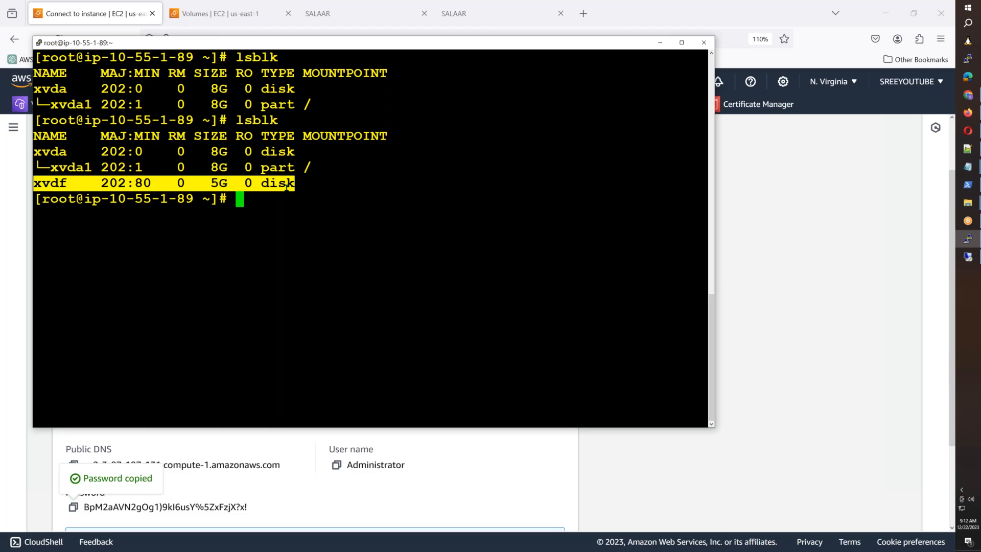
pyautogui.moveTo(294, 184); pyautogui.dragTo(22, 186)
pyautogui.click(360, 199)
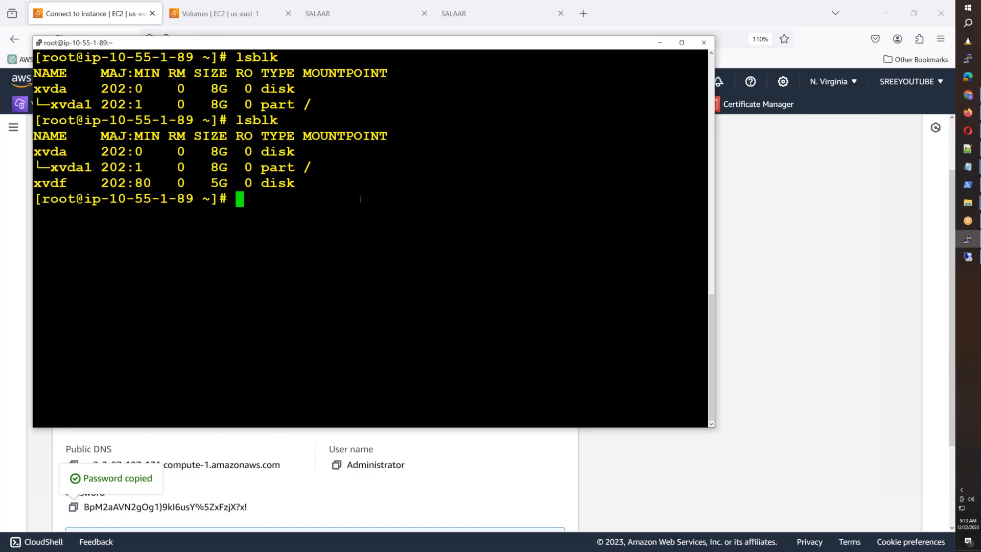
pyautogui.write('PADDYT -> ')
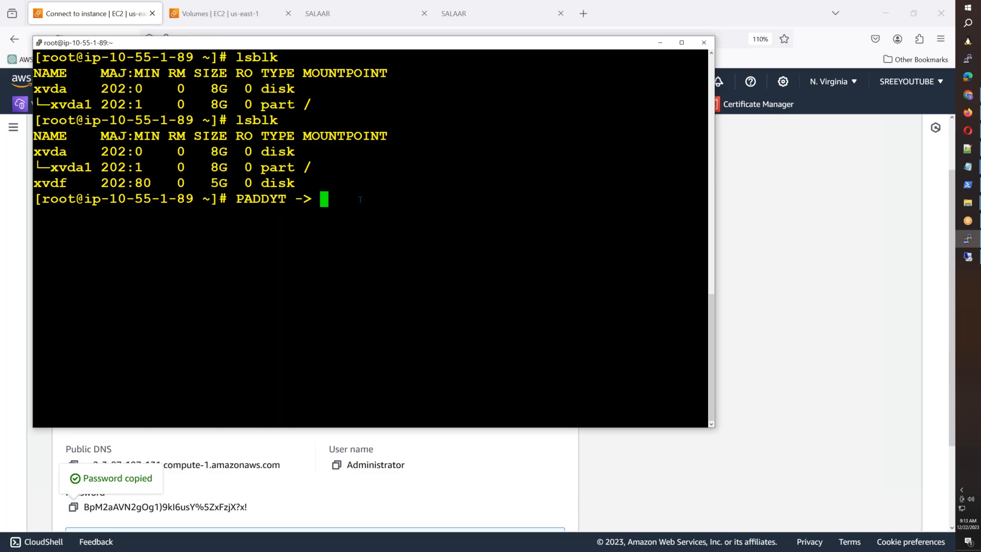
pyautogui.write('RICE -> B')
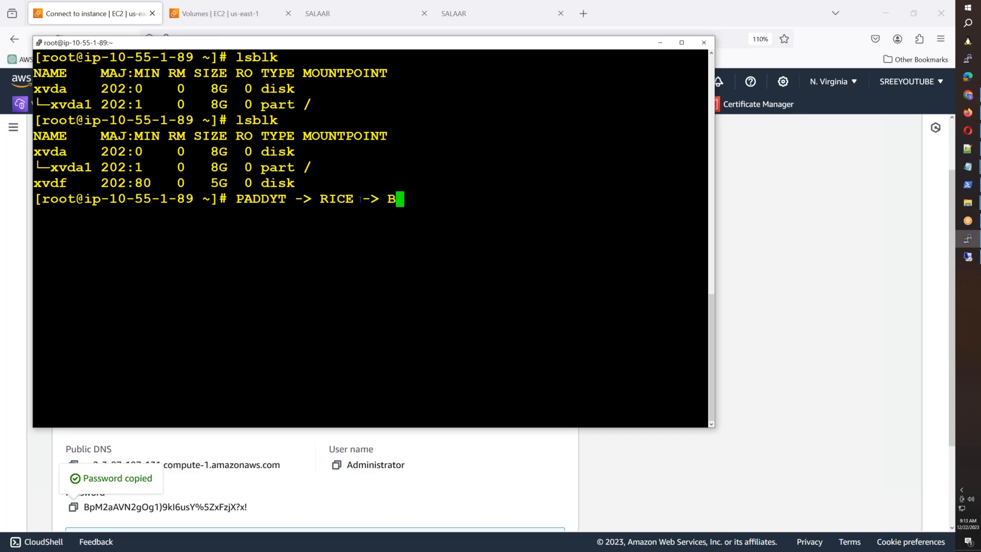
pyautogui.write('OIL -> PLATE')
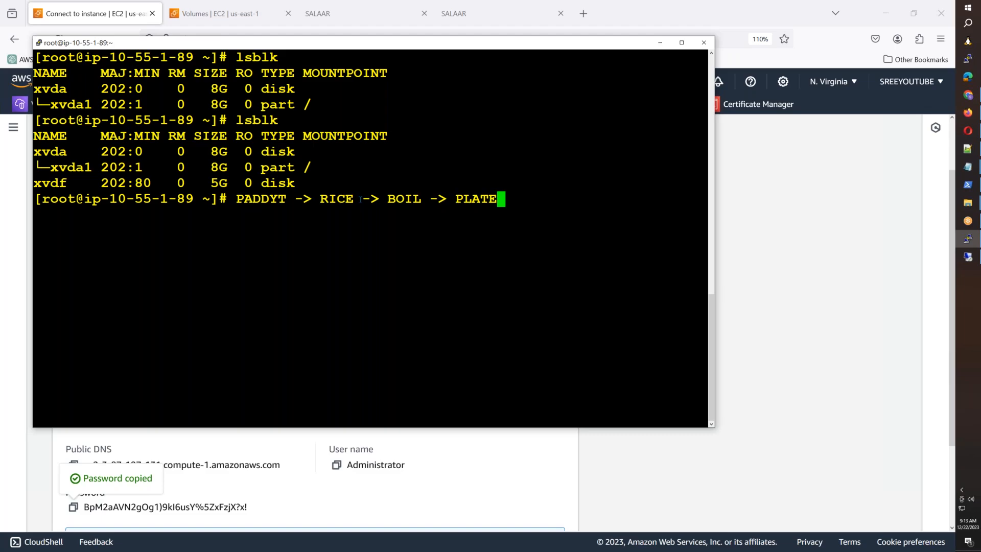
pyautogui.moveTo(245, 199); pyautogui.dragTo(484, 199)
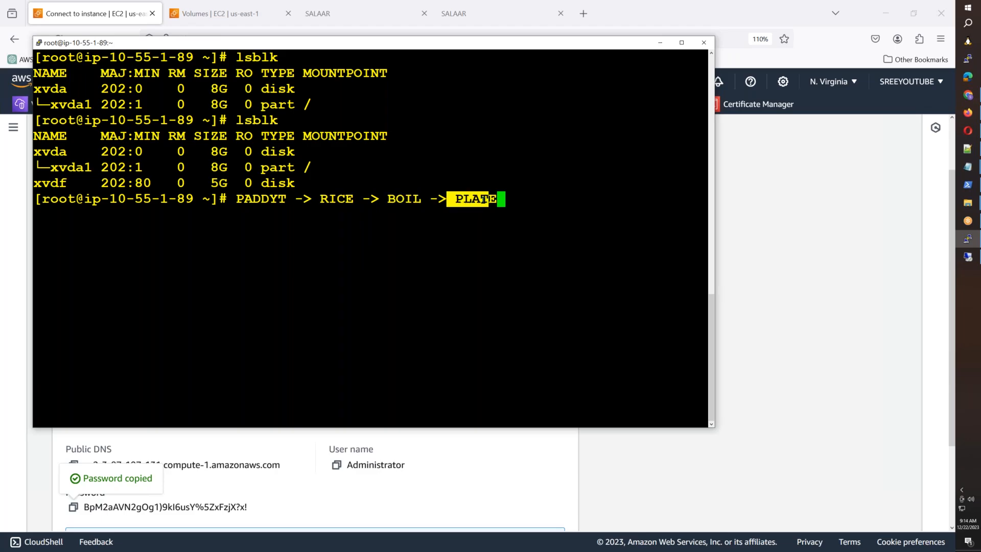
pyautogui.press('BackSpace')
pyautogui.press('BackSpace')
pyautogui.press('BackSpace')
pyautogui.press('BackSpace')
pyautogui.press('BackSpace')
pyautogui.press('BackSpace')
pyautogui.press('BackSpace')
pyautogui.press('BackSpace')
pyautogui.press('BackSpace')
pyautogui.press('BackSpace')
pyautogui.press('BackSpace')
pyautogui.press('BackSpace')
pyautogui.press('BackSpace')
pyautogui.press('BackSpace')
pyautogui.press('BackSpace')
pyautogui.press('BackSpace')
pyautogui.press('BackSpace')
pyautogui.press('BackSpace')
pyautogui.press('BackSpace')
pyautogui.press('BackSpace')
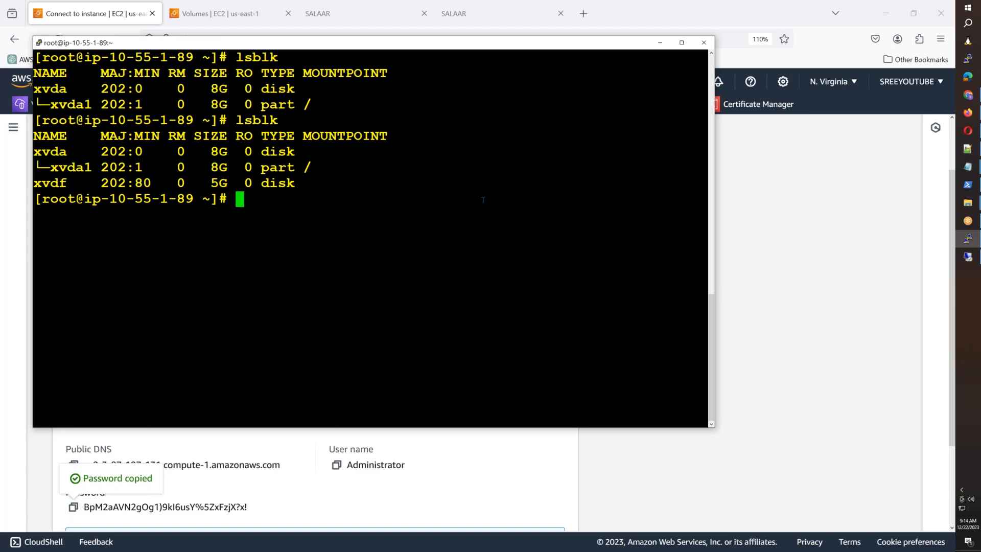
# Step: Create a new default primary partition on /dev/xvdf with fdisk and write the table
pyautogui.write('fdisk ')
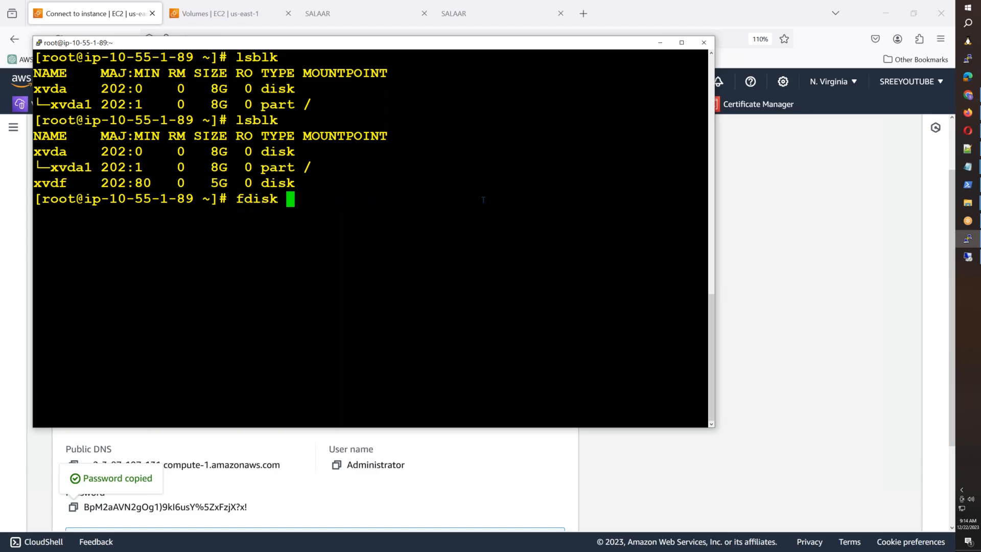
pyautogui.write('/dev/xvd')
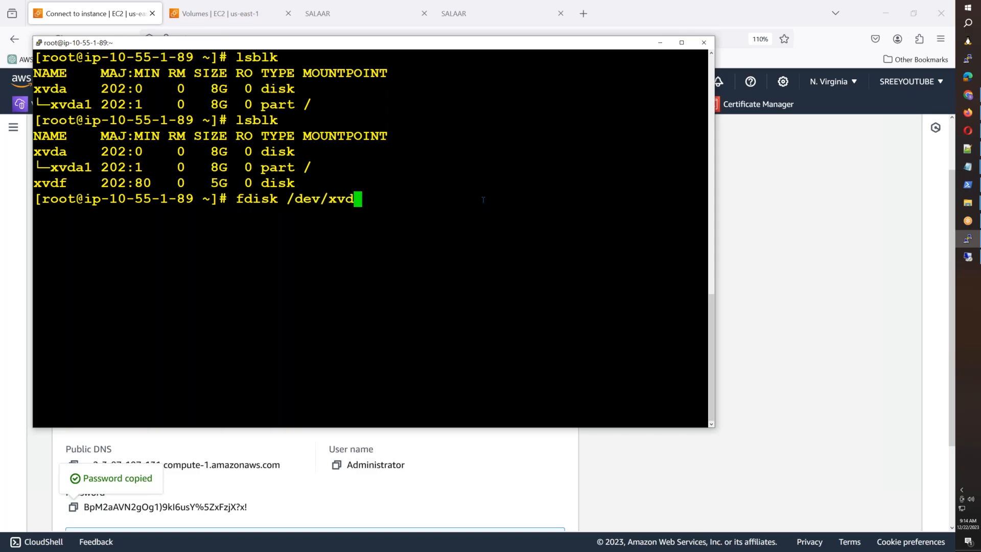
pyautogui.write('f')
pyautogui.press('Return')
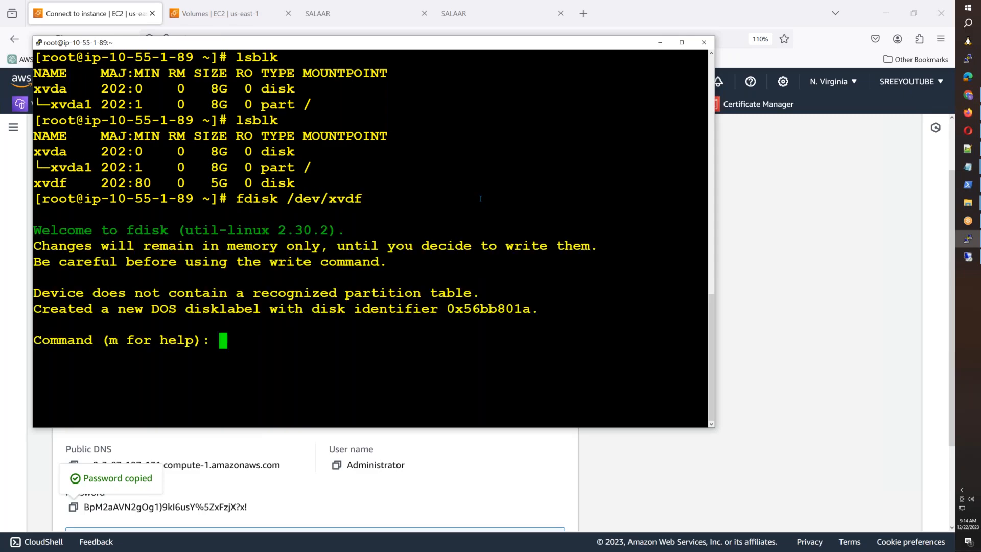
pyautogui.write('n')
pyautogui.press('Return')
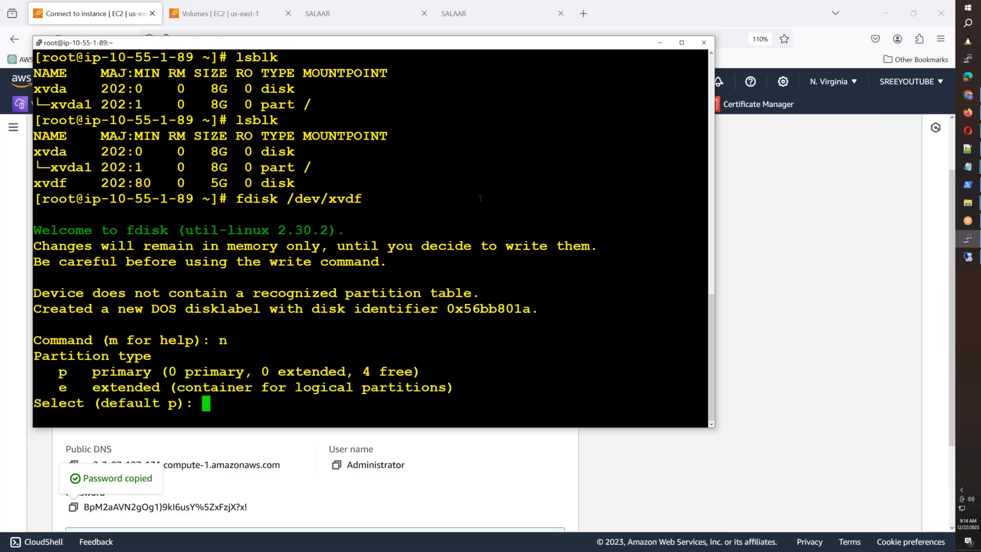
pyautogui.press('Return')
pyautogui.press('Return')
pyautogui.press('Return')
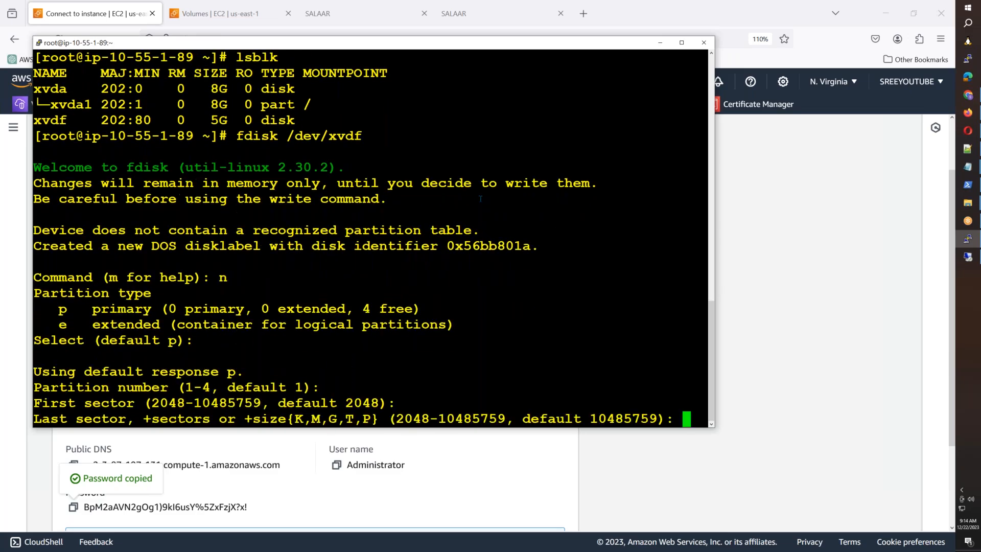
pyautogui.press('Return')
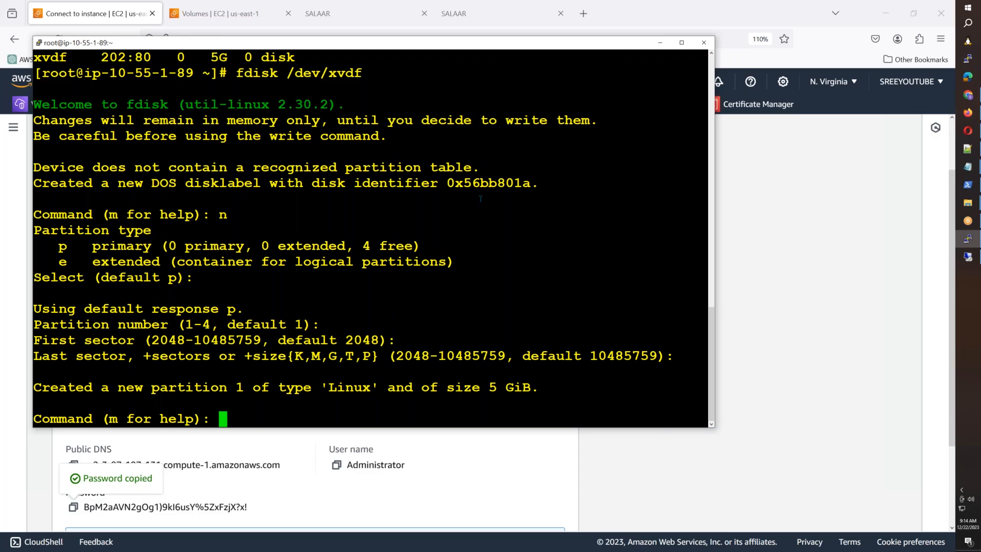
pyautogui.write('w')
pyautogui.press('Return')
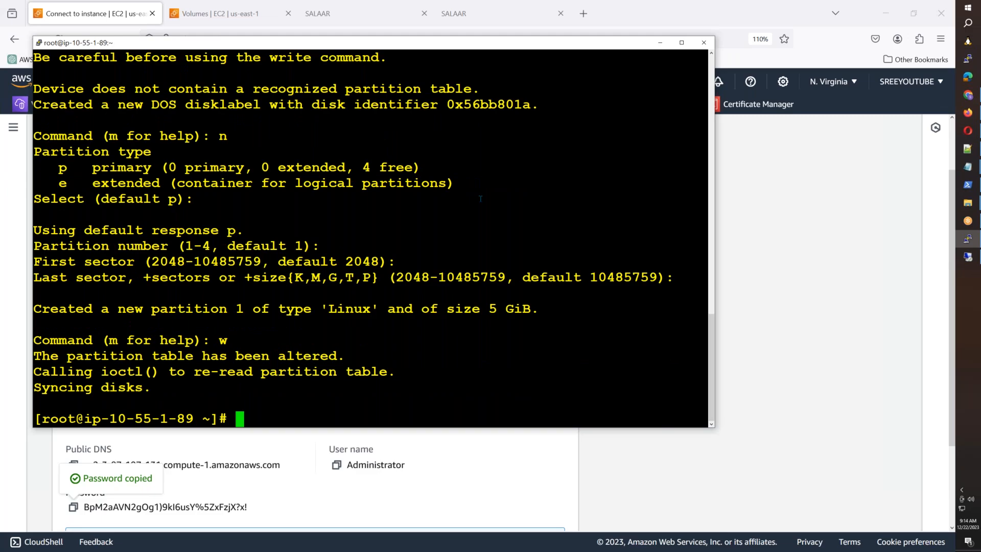
# Step: Run lsblk to confirm the 5G xvdf1 partition on xvdf
pyautogui.scroll(12, 480, 199)
pyautogui.scroll(-4, 481, 199)
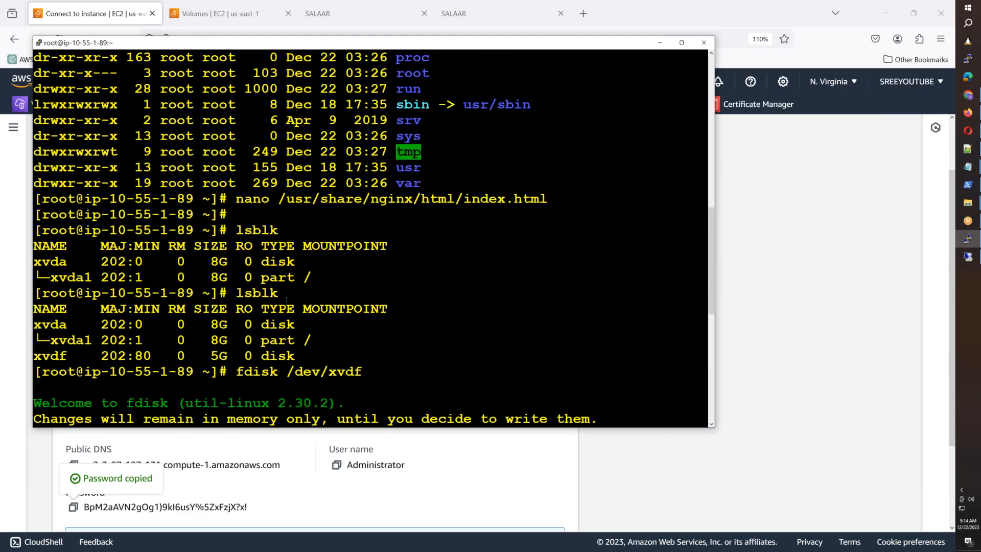
pyautogui.moveTo(34, 356); pyautogui.dragTo(300, 356)
pyautogui.scroll(-8, 300, 356)
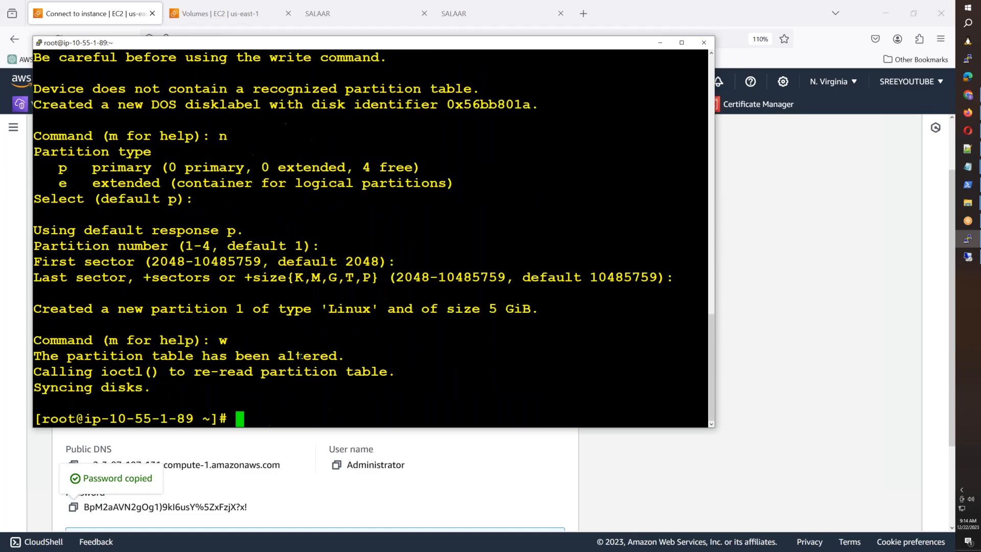
pyautogui.write('lsblk')
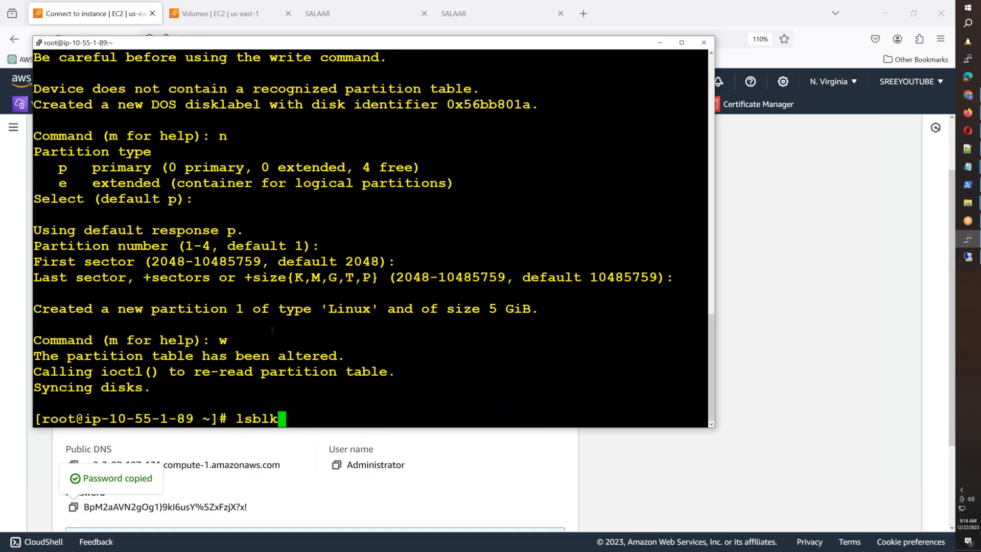
pyautogui.press('Return')
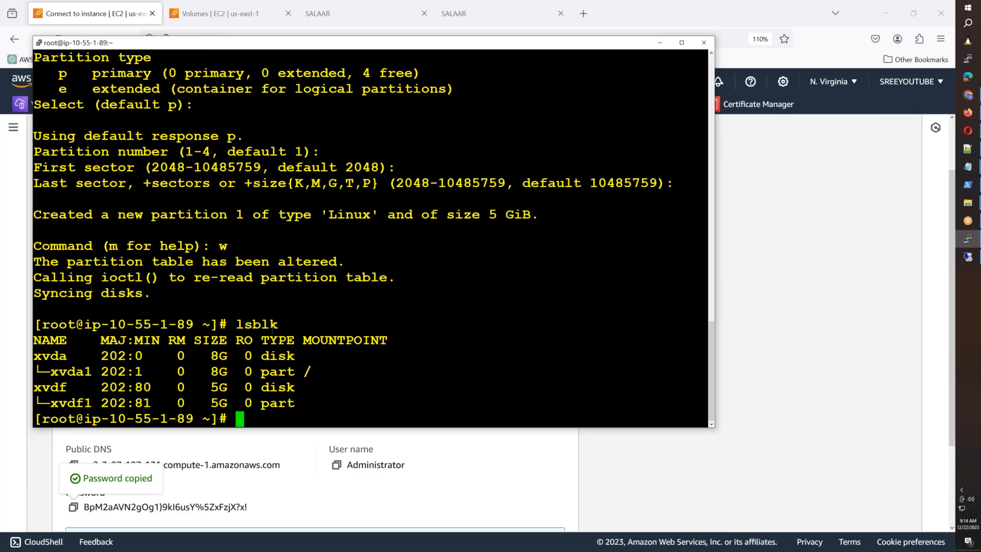
# Step: Run mkfs.ext4 /dev/xvdf1 to give the partition an ext4 filesystem
pyautogui.write('mkfs.ext')
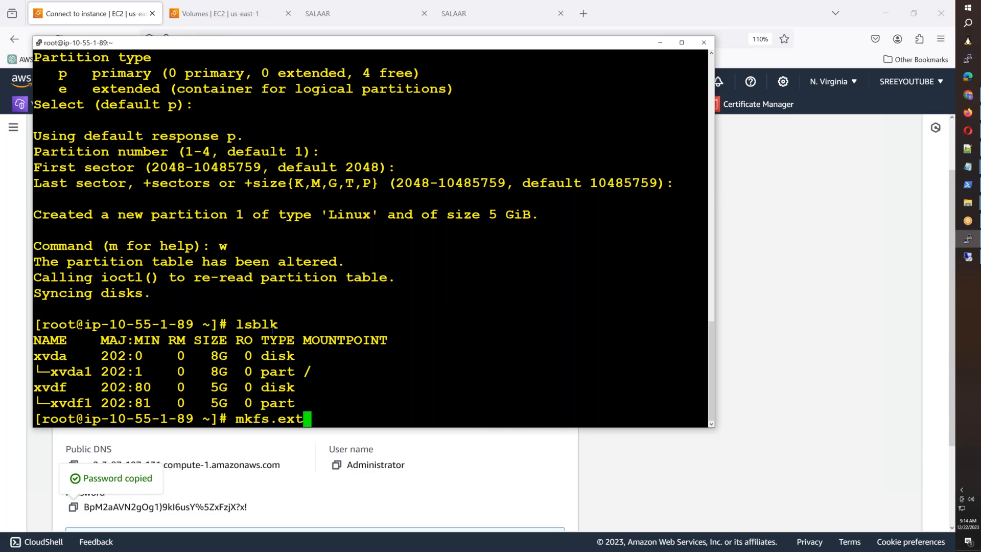
pyautogui.write('4 /dev/')
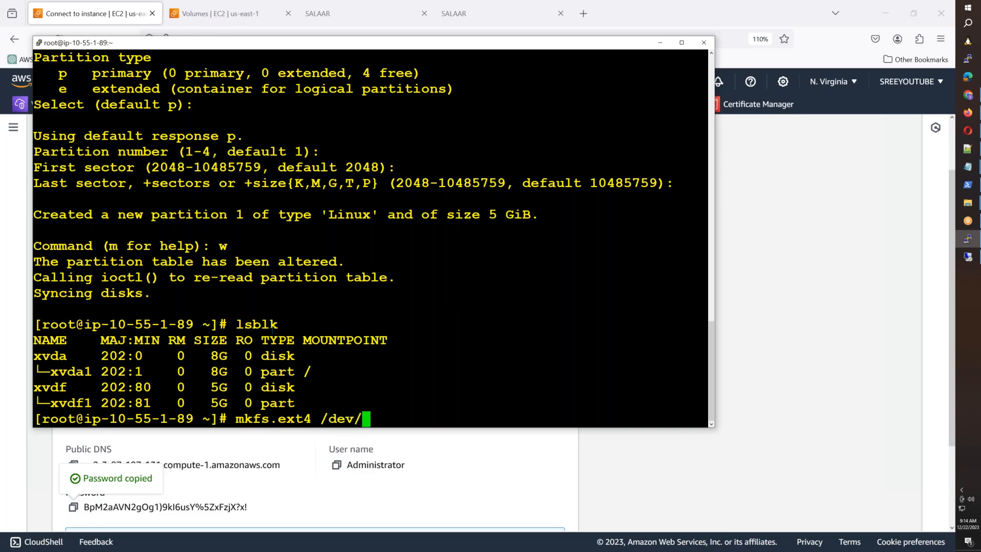
pyautogui.write('xvdf1')
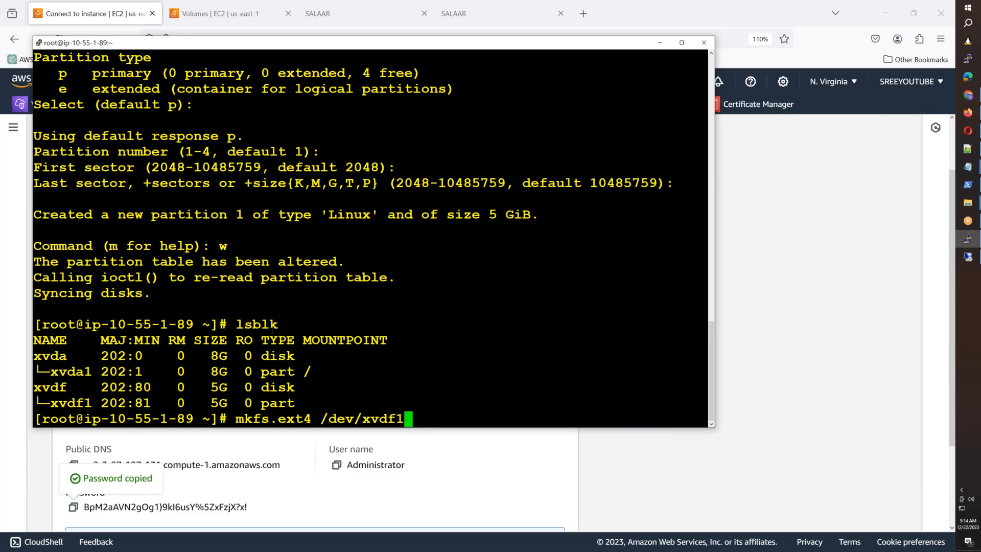
pyautogui.press('Return')
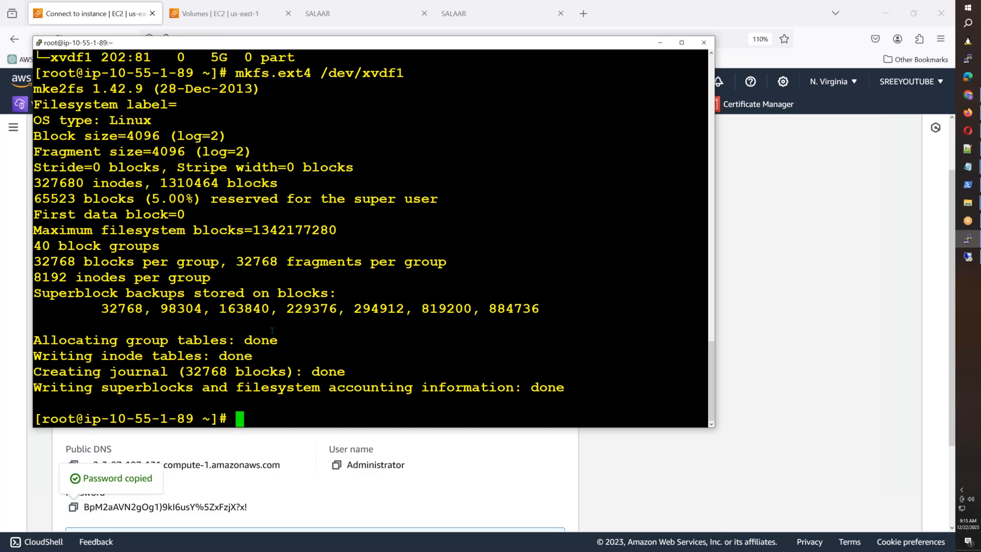
# Step: Create the /5gbvolume directory and list block devices to check xvdf1
pyautogui.write('mkdir ')
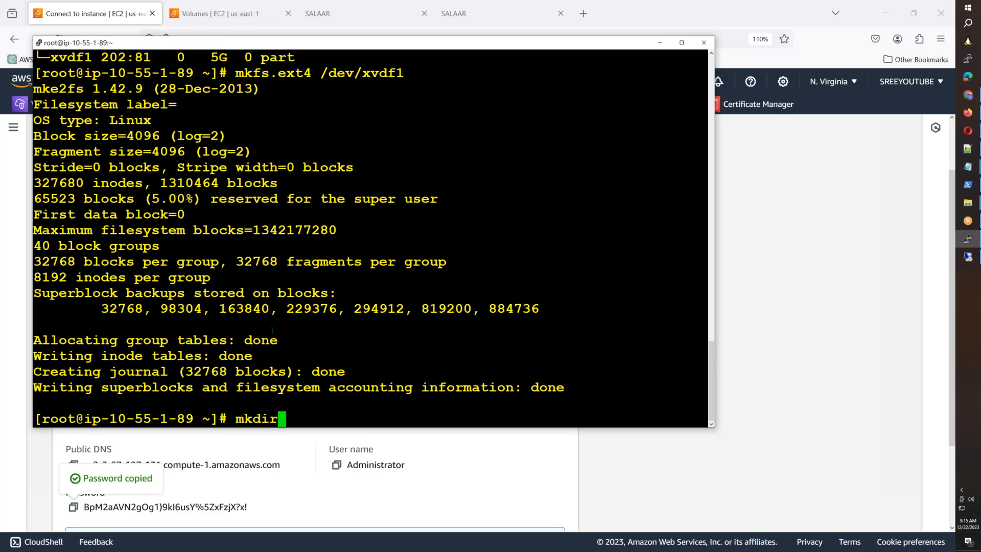
pyautogui.write('/5gbvolume')
pyautogui.press('Return')
pyautogui.press('Return')
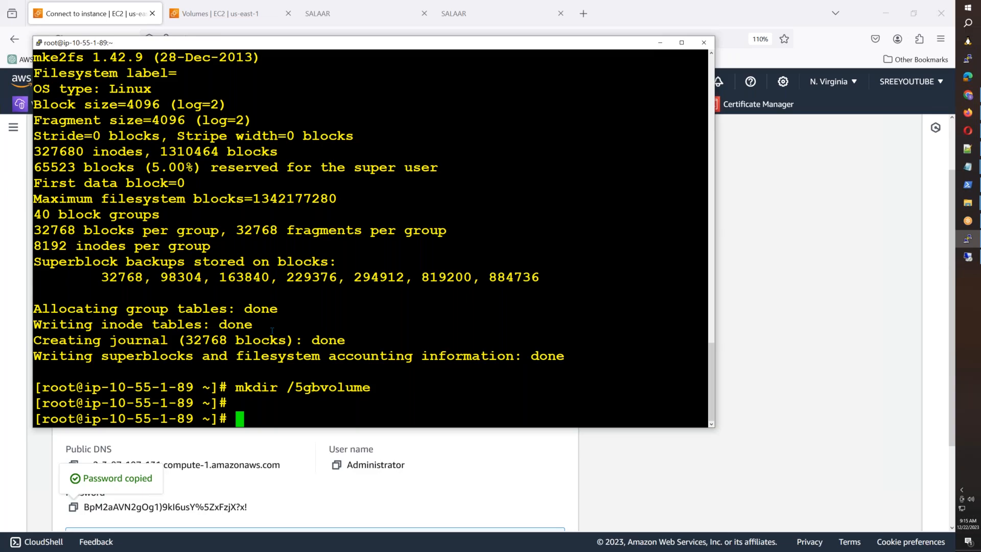
pyautogui.write('lsblk')
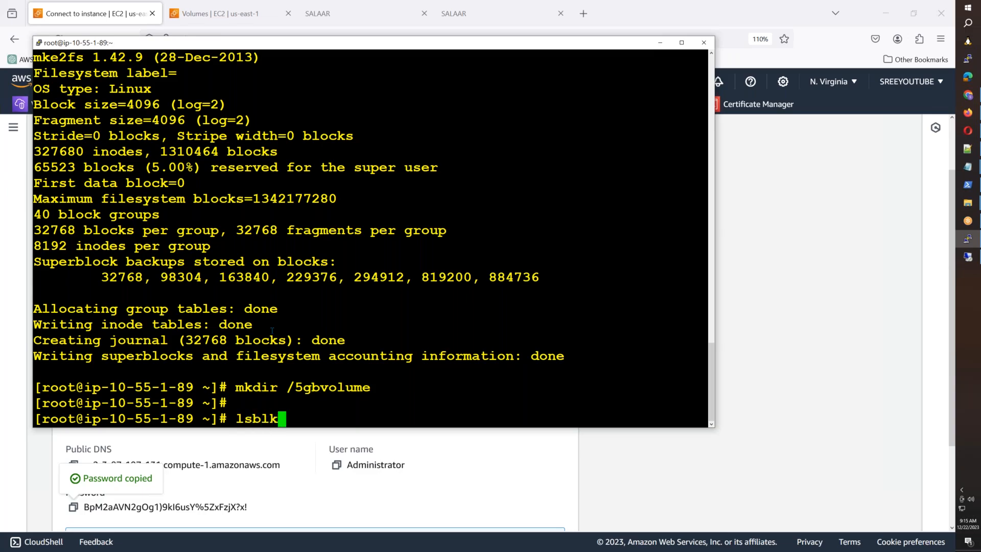
pyautogui.press('Return')
pyautogui.moveTo(52, 403); pyautogui.dragTo(228, 403)
pyautogui.click(238, 394)
# Step: Run blkid and select the xvdf1 UUID to copy it
pyautogui.write('blkid')
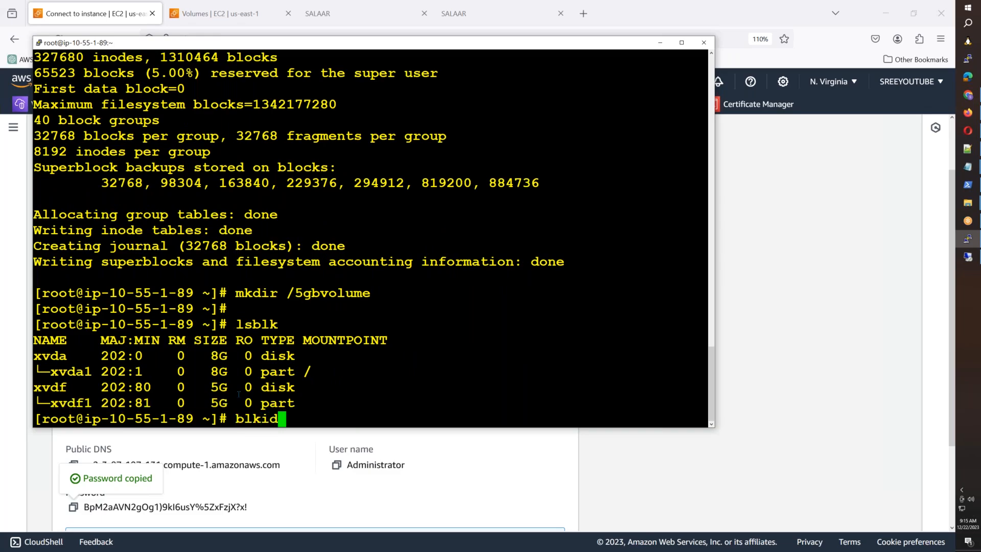
pyautogui.press('Return')
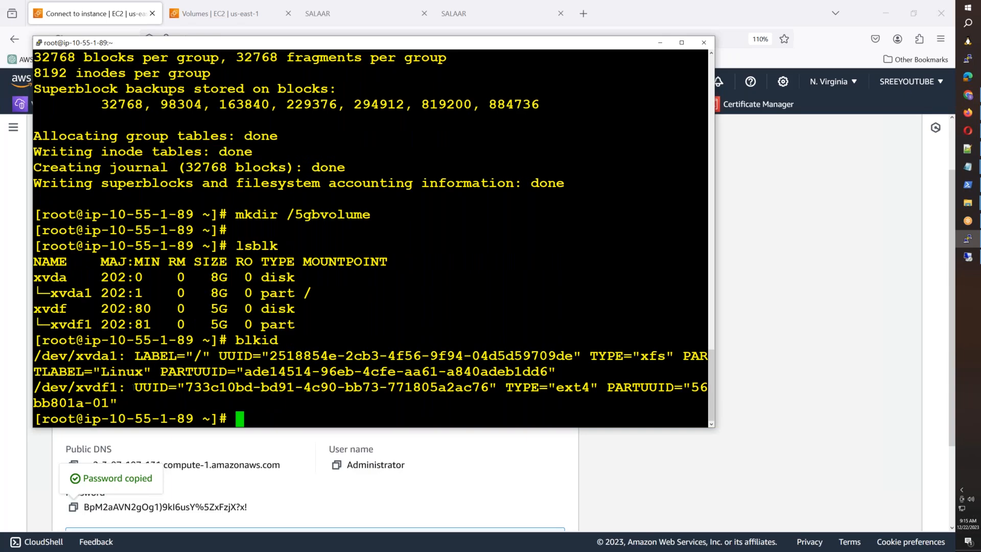
pyautogui.moveTo(137, 386); pyautogui.dragTo(495, 387)
pyautogui.hotkey('ctrl', 'c')
# Step: Paste the xvdf1 UUID into a Notepad note and strip its quote marks
pyautogui.click(968, 167)
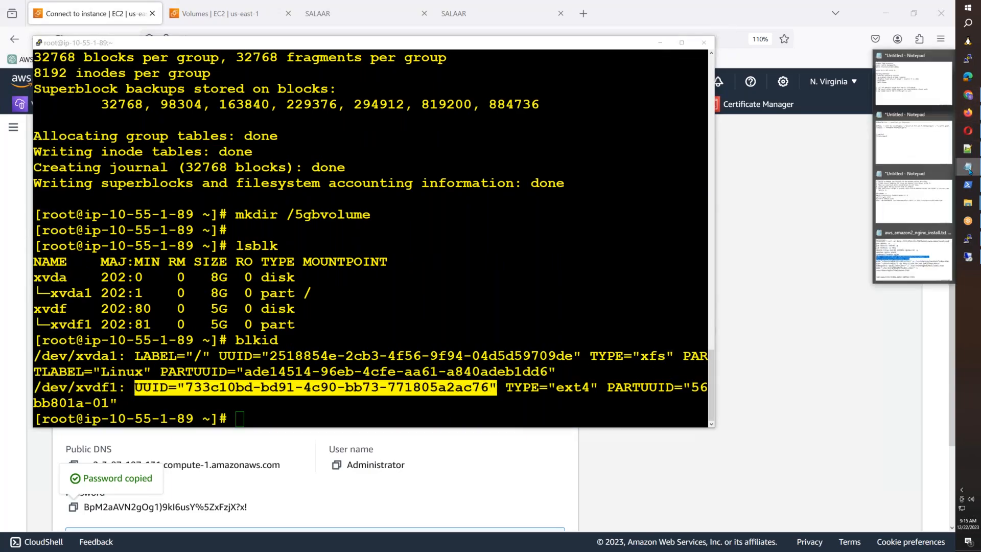
pyautogui.click(950, 169)
pyautogui.hotkey('ctrl', 'a')
pyautogui.hotkey('ctrl', 'v')
pyautogui.click(70, 31)
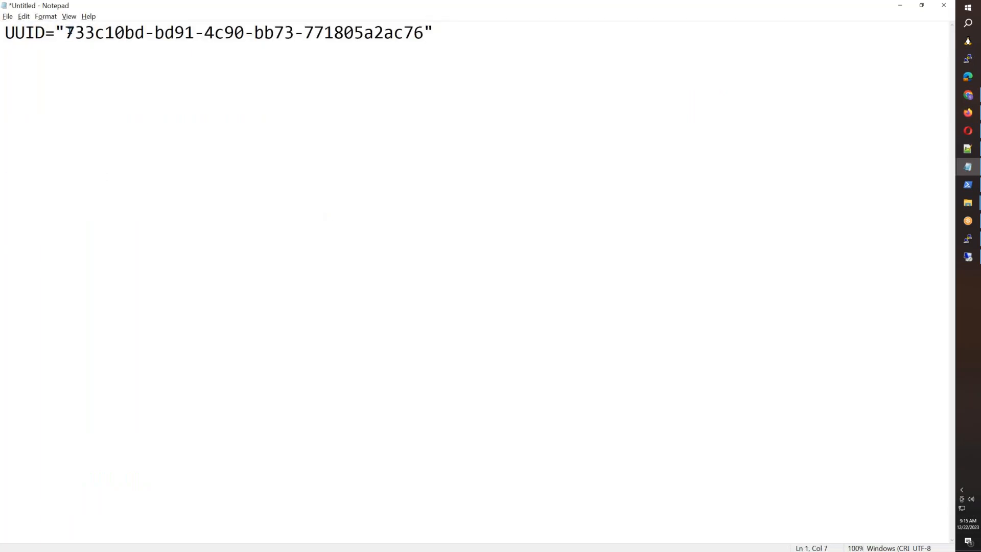
pyautogui.press('BackSpace')
pyautogui.press('End')
pyautogui.press('BackSpace')
pyautogui.press('Tab')
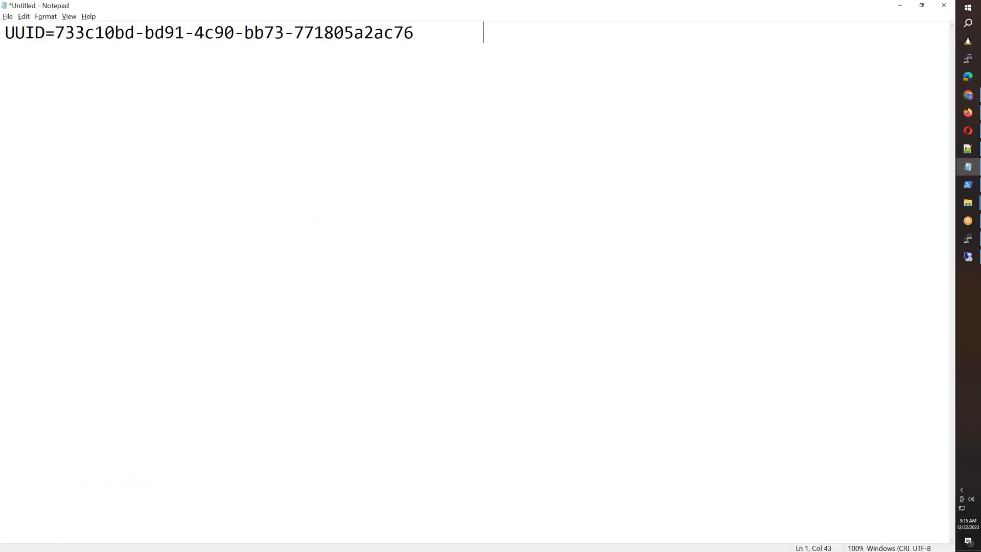
# Step: Append /5gbvolume and ext4 to the UUID line, tab-separated
pyautogui.hotkey('alt', 'Tab')
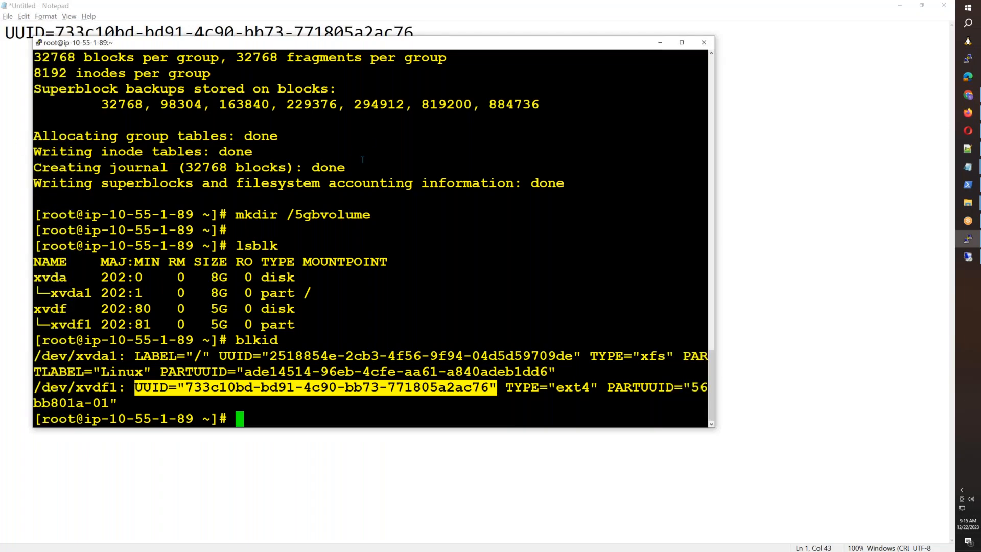
pyautogui.moveTo(355, 211); pyautogui.dragTo(369, 211)
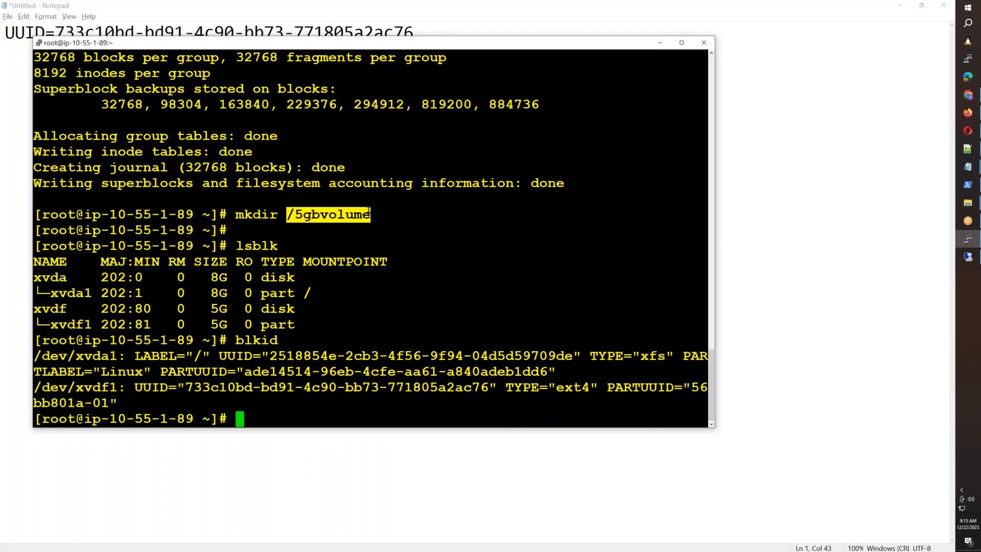
pyautogui.hotkey('alt', 'Tab')
pyautogui.write('/5gbvolume')
pyautogui.press('Tab')
pyautogui.write('ext4')
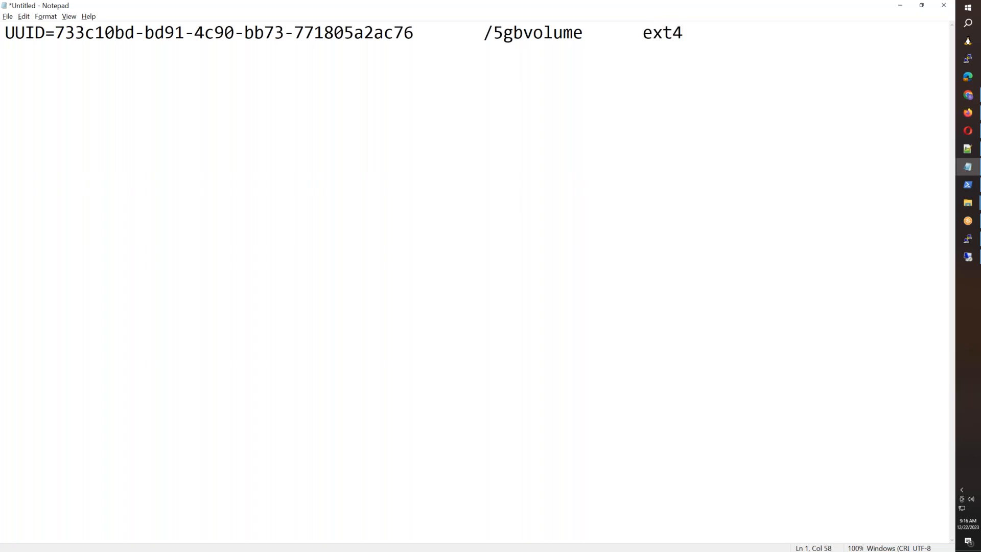
# Step: Open /etc/fstab in nano in the PuTTY terminal
pyautogui.hotkey('alt', 'Tab')
pyautogui.hotkey('ctrl', 'l')
pyautogui.write('nano /etc/fs')
pyautogui.press('Tab')
pyautogui.press('Return')
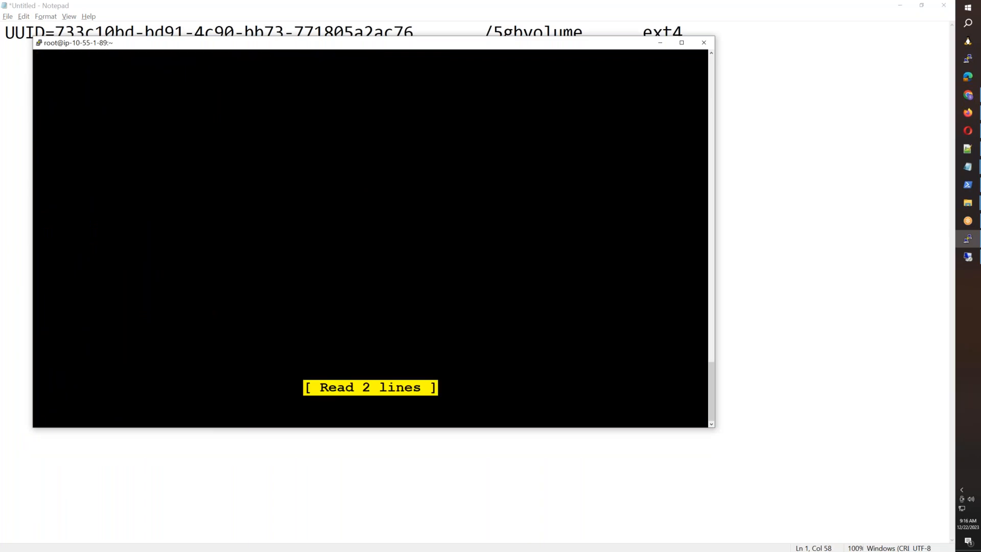
# Step: Copy the composed fstab line from Notepad and maximize the terminal
pyautogui.hotkey('alt', 'Tab')
pyautogui.moveTo(683, 33); pyautogui.dragTo(234, 32)
pyautogui.moveTo(1, 69); pyautogui.dragTo(1, 65)
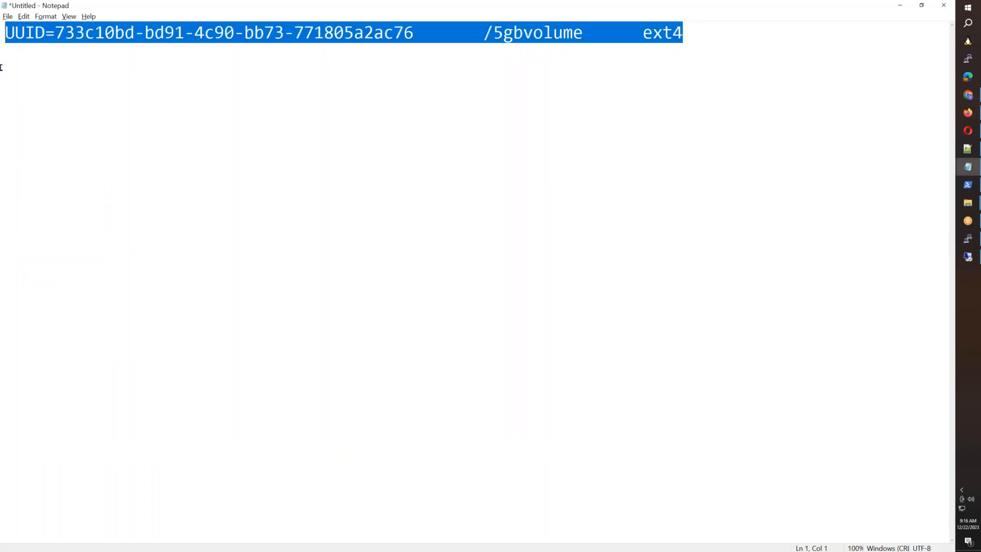
pyautogui.hotkey('alt', 'Tab')
pyautogui.click(682, 43)
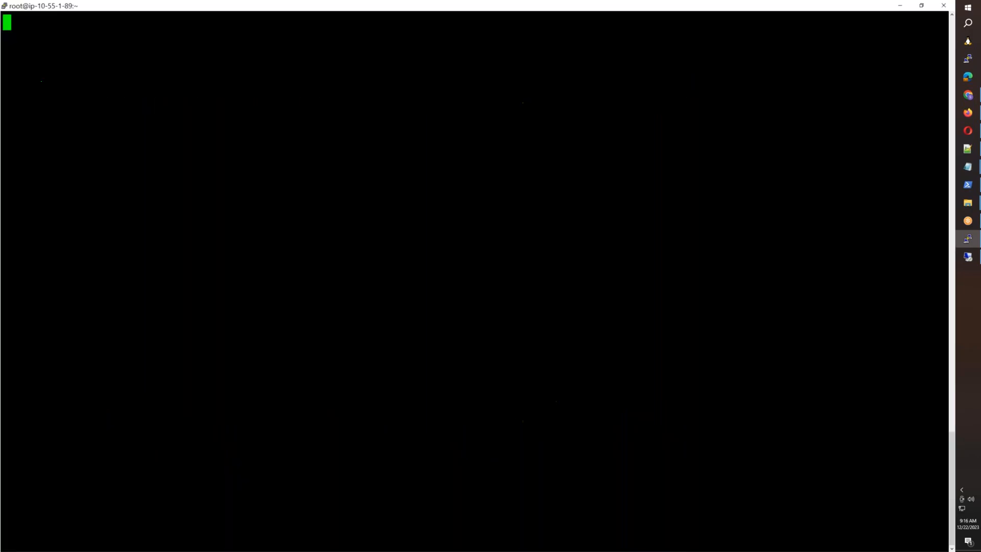
# Step: Paste the UUID /5gbvolume ext4 line into /etc/fstab, remove the extra tab, and save
pyautogui.press('Down')
pyautogui.press('Down')
pyautogui.write('UUID=733c10bd-bd91-4c90-bb73-771805a2ac76\t/5gbvolume\text4')
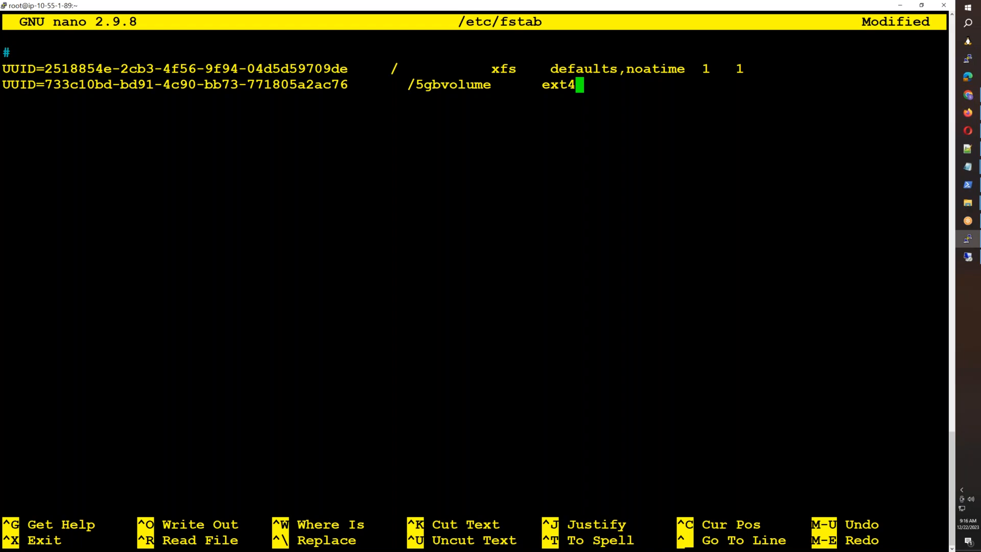
pyautogui.press('Left')
pyautogui.press('Left')
pyautogui.press('Left')
pyautogui.press('Left')
pyautogui.press('Left')
pyautogui.press('Left')
pyautogui.press('Left')
pyautogui.press('Left')
pyautogui.press('Left')
pyautogui.press('Left')
pyautogui.press('Left')
pyautogui.press('Left')
pyautogui.press('Left')
pyautogui.press('Left')
pyautogui.press('Left')
pyautogui.press('BackSpace')
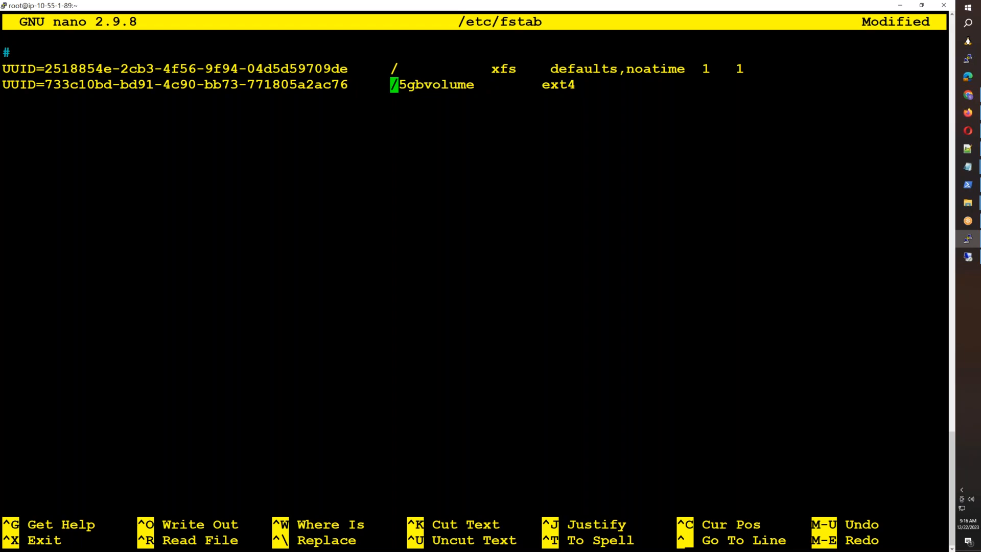
pyautogui.hotkey('ctrl', 'o')
pyautogui.press('Return')
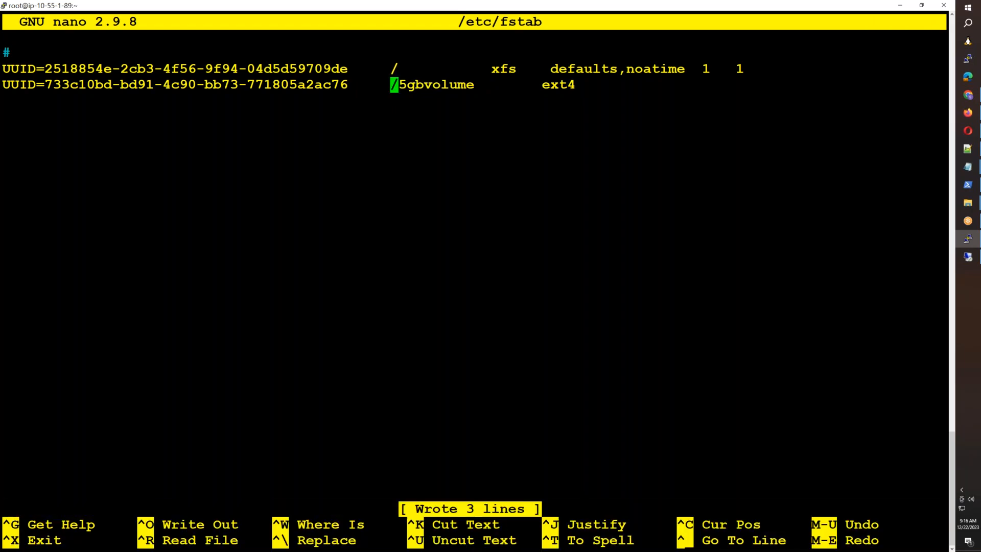
pyautogui.hotkey('ctrl', 'x')
pyautogui.write('mou')
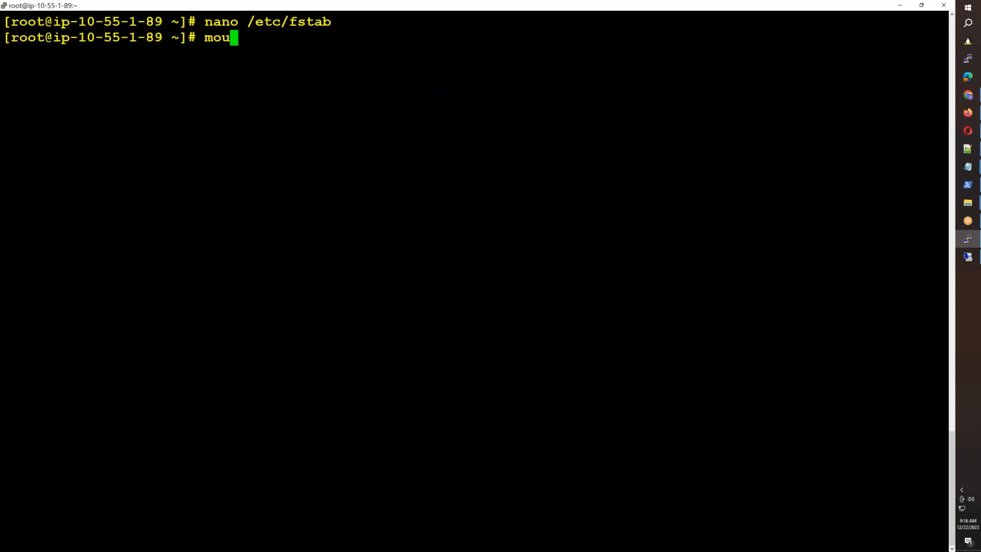
pyautogui.write('nt /dev/')
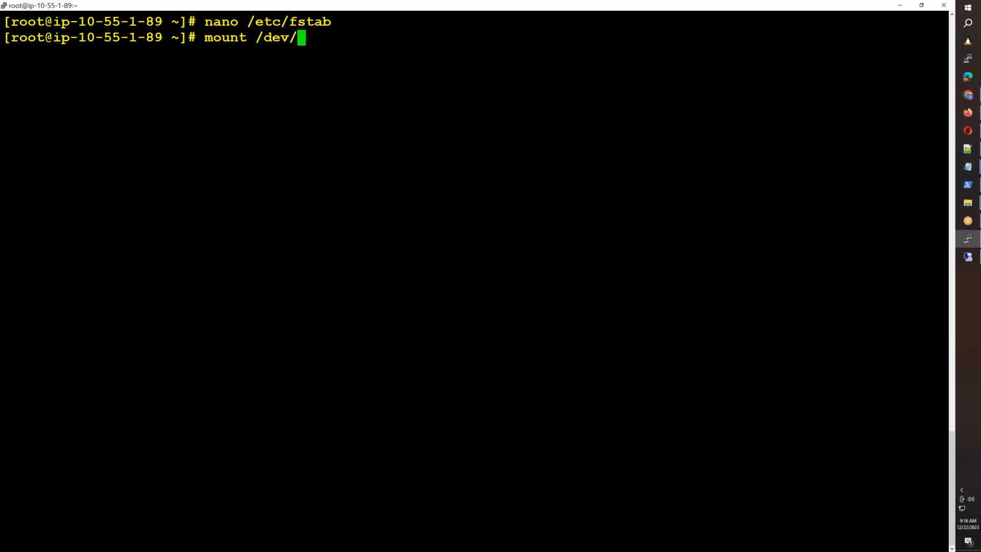
pyautogui.write('xvdf1 /')
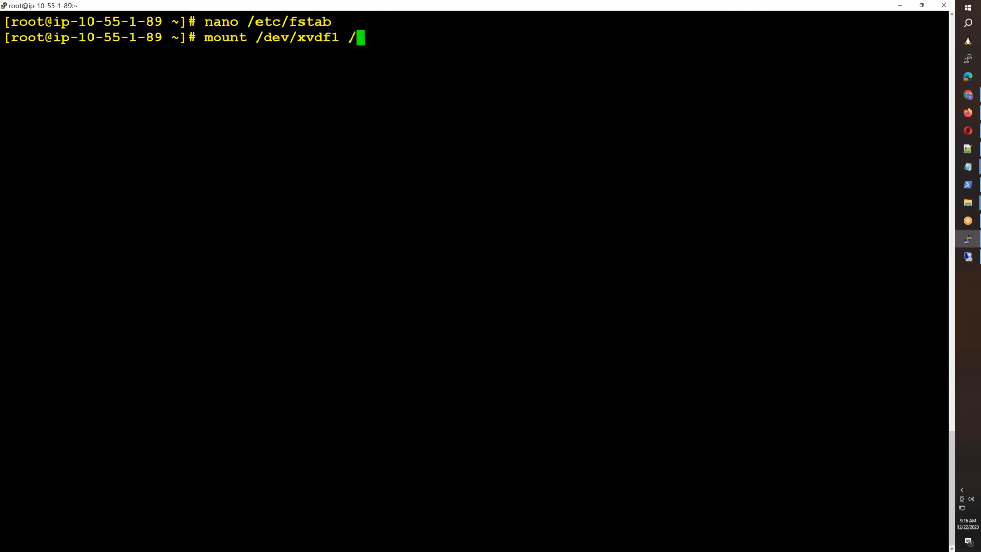
pyautogui.write('5g')
# Step: Check disk usage with df -h and print /etc/fstab with cat
pyautogui.press('Tab')
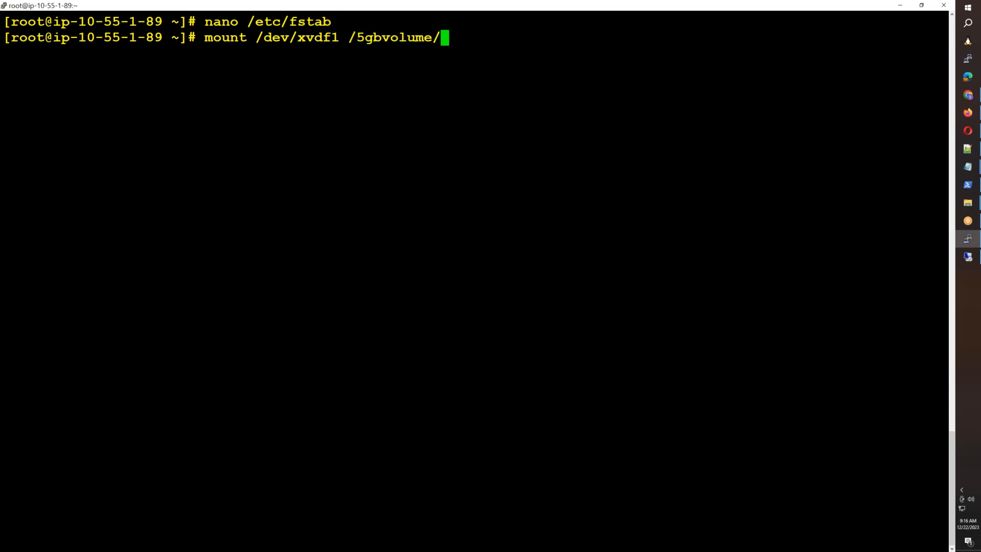
pyautogui.press('BackSpace')
pyautogui.press('BackSpace')
pyautogui.press('BackSpace')
pyautogui.press('BackSpace')
pyautogui.press('BackSpace')
pyautogui.press('BackSpace')
pyautogui.press('BackSpace')
pyautogui.press('BackSpace')
pyautogui.press('BackSpace')
pyautogui.press('BackSpace')
pyautogui.press('BackSpace')
pyautogui.press('BackSpace')
pyautogui.press('BackSpace')
pyautogui.press('BackSpace')
pyautogui.press('BackSpace')
pyautogui.press('BackSpace')
pyautogui.press('BackSpace')
pyautogui.press('BackSpace')
pyautogui.press('BackSpace')
pyautogui.press('BackSpace')
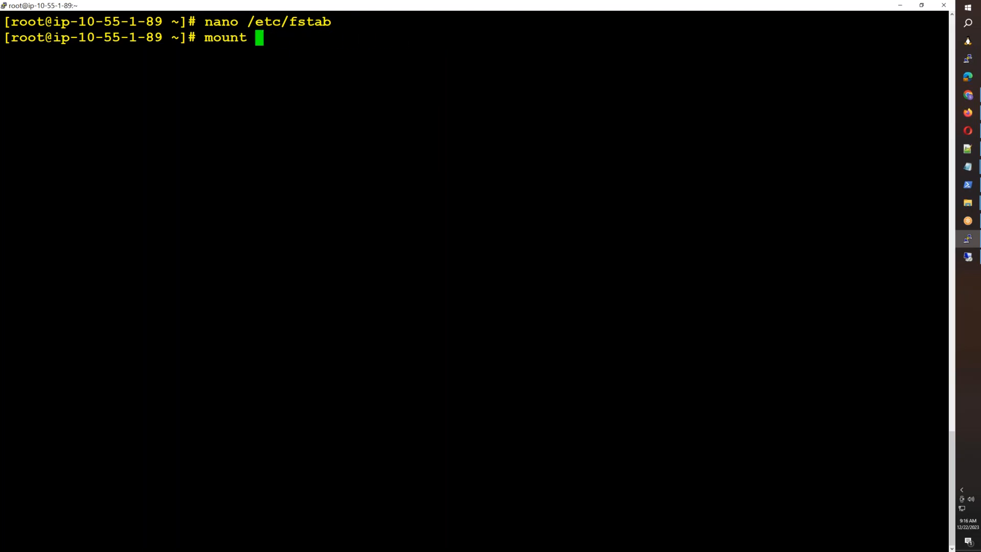
pyautogui.press('BackSpace')
pyautogui.press('BackSpace')
pyautogui.write('df -h')
pyautogui.press('Return')
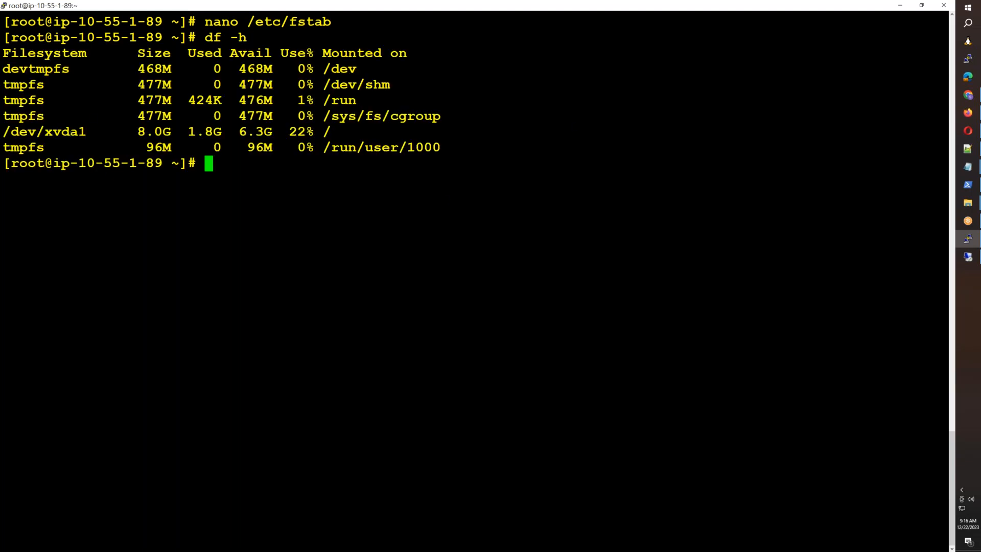
pyautogui.write('cat')
pyautogui.doubleClick(285, 20)
pyautogui.rightClick(284, 20)
pyautogui.press('Return')
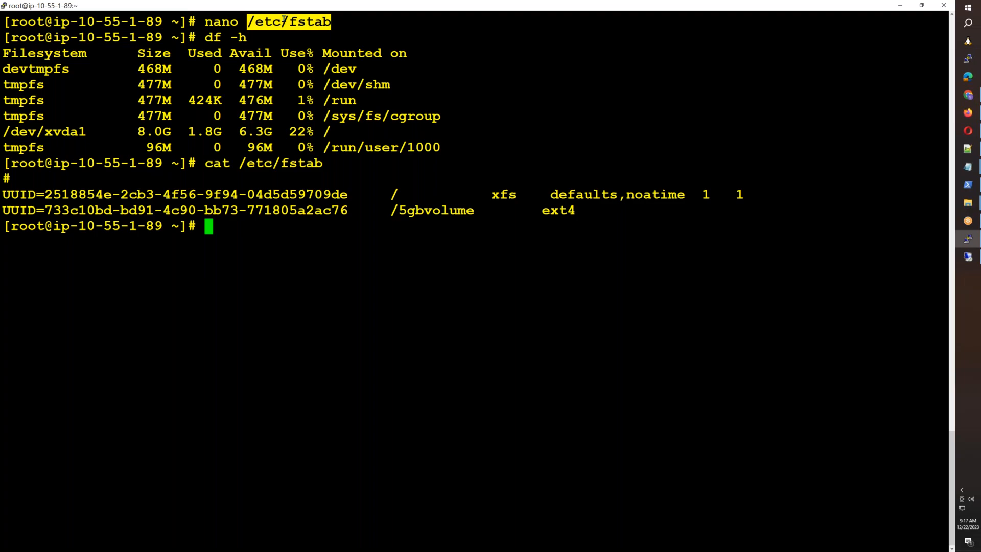
# Step: Run mount -a and confirm with df -h that xvdf1 is mounted on /5gbvolume
pyautogui.write('mount -a')
pyautogui.press('Return')
pyautogui.write('df -h')
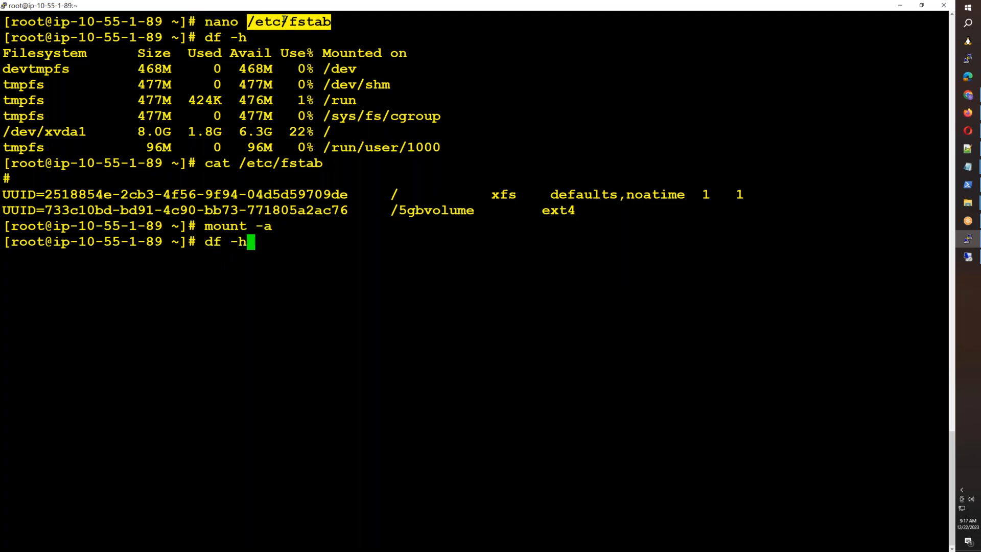
pyautogui.press('Return')
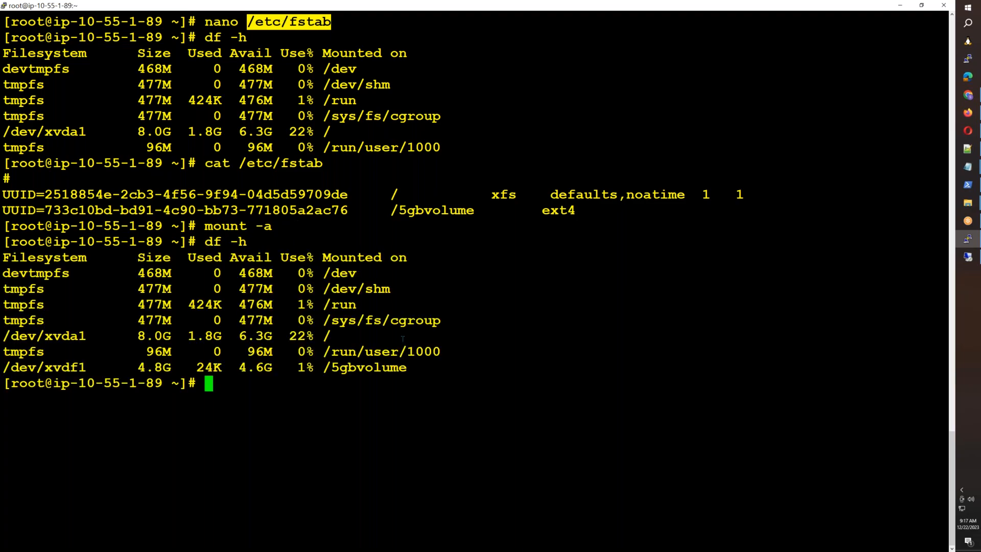
# Step: Change into /5gbvolume and list its contents with ll
pyautogui.moveTo(406, 368); pyautogui.dragTo(328, 369)
pyautogui.write('cd')
pyautogui.rightClick(328, 369)
pyautogui.press('Return')
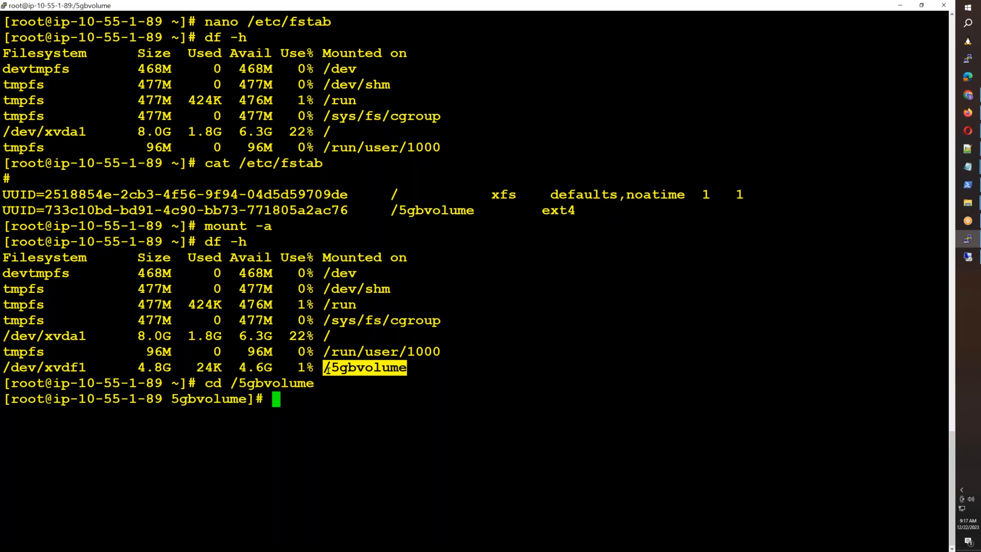
pyautogui.hotkey('ctrl', 'l')
pyautogui.write('ll')
pyautogui.press('Return')
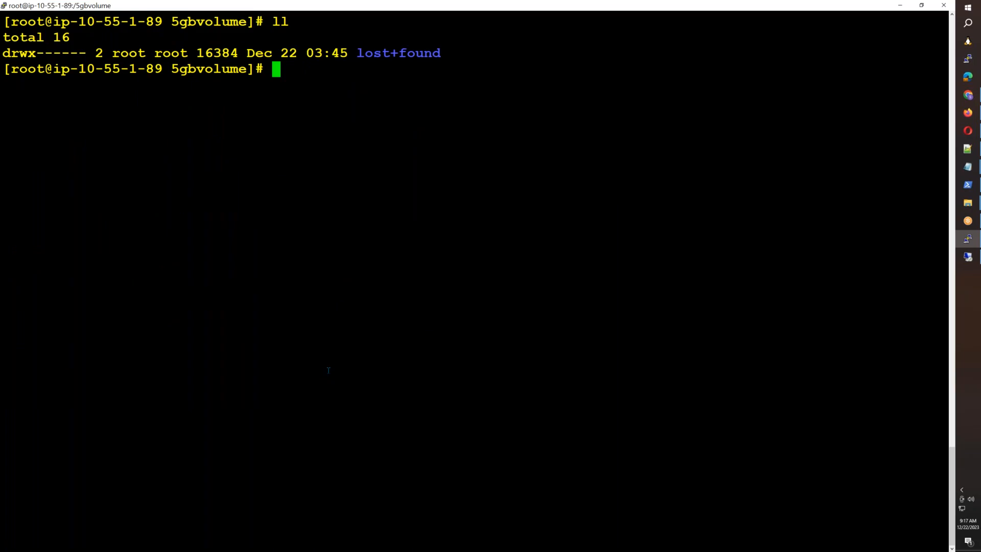
# Step: Write "HELLO" into FILE1 with echo
pyautogui.write('echo "FILE')
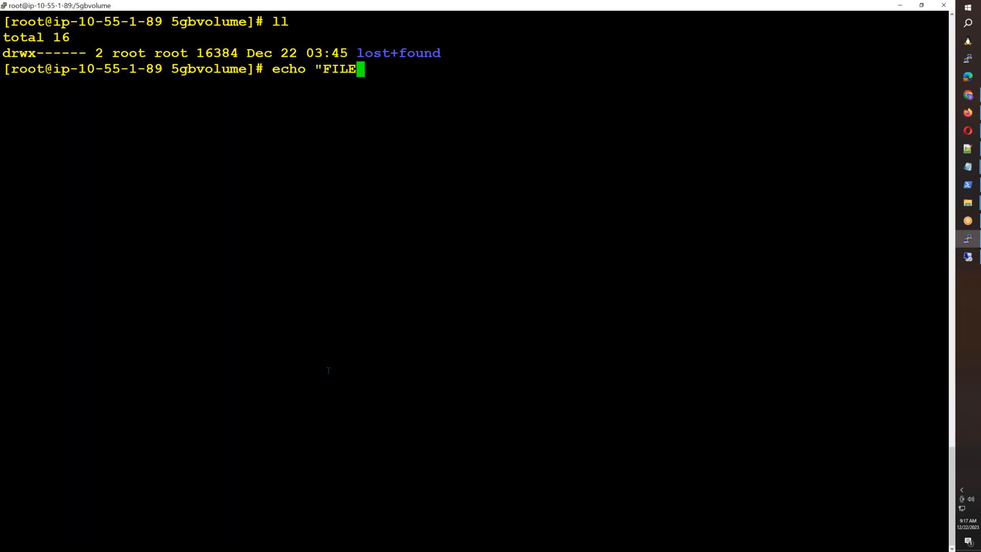
pyautogui.press('BackSpace')
pyautogui.press('BackSpace')
pyautogui.press('BackSpace')
pyautogui.press('BackSpace')
pyautogui.write('HELLO" > FILE1')
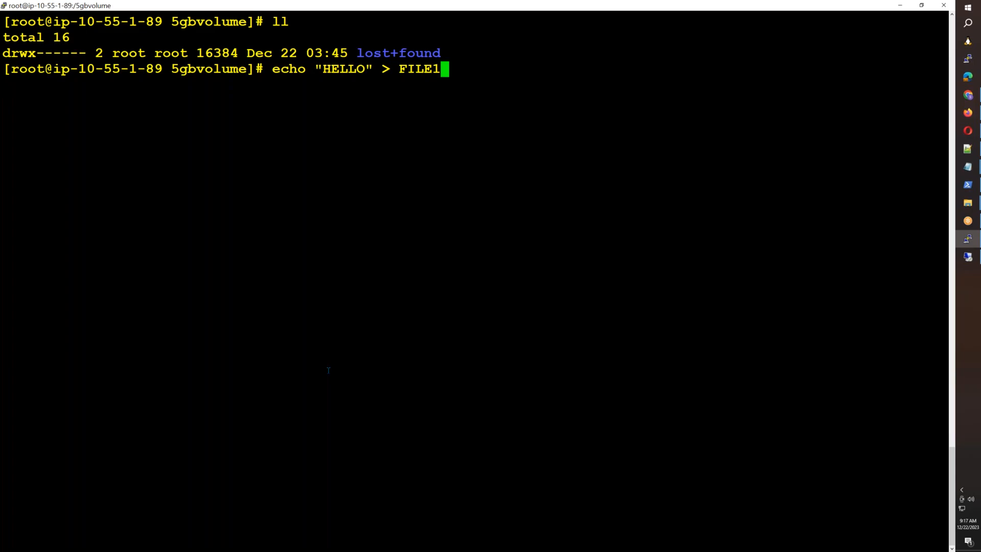
pyautogui.press('Return')
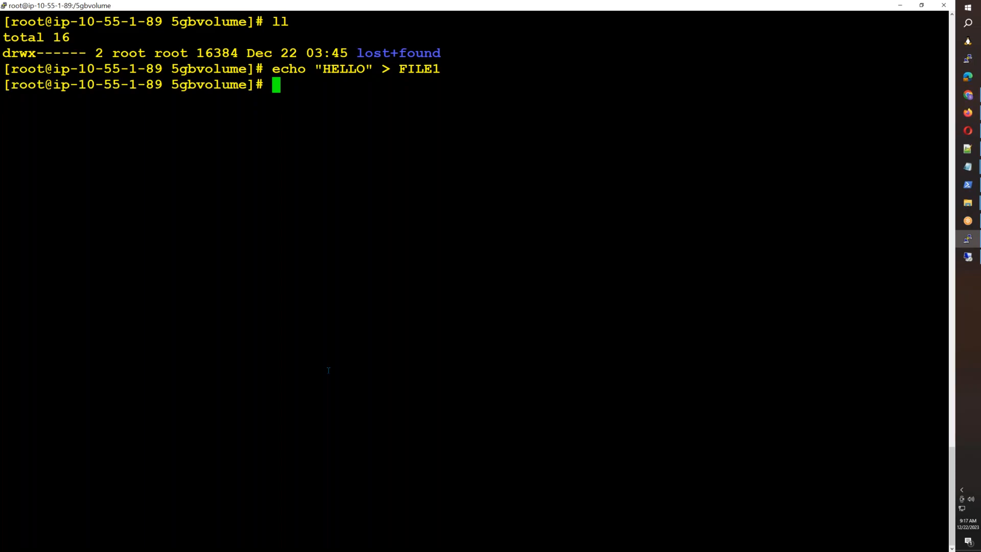
# Step: Start a for loop over I in {1..100} with its do line
pyautogui.write('for I in P')
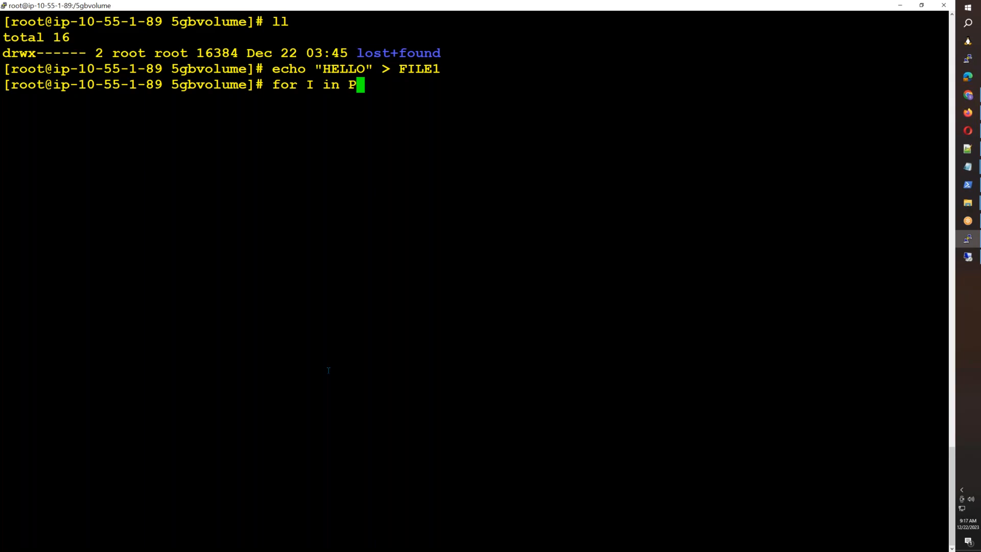
pyautogui.press('BackSpace')
pyautogui.write('{1..100}')
pyautogui.press('BackSpace')
pyautogui.write('0}')
pyautogui.press('Return')
pyautogui.write('di')
pyautogui.press('BackSpace')
pyautogui.write('o')
pyautogui.press('Return')
# Step: Echo "HELLO-$(date)" into FILE-$I, close the loop with done, and list files with ll
pyautogui.write('echo "HELLO')
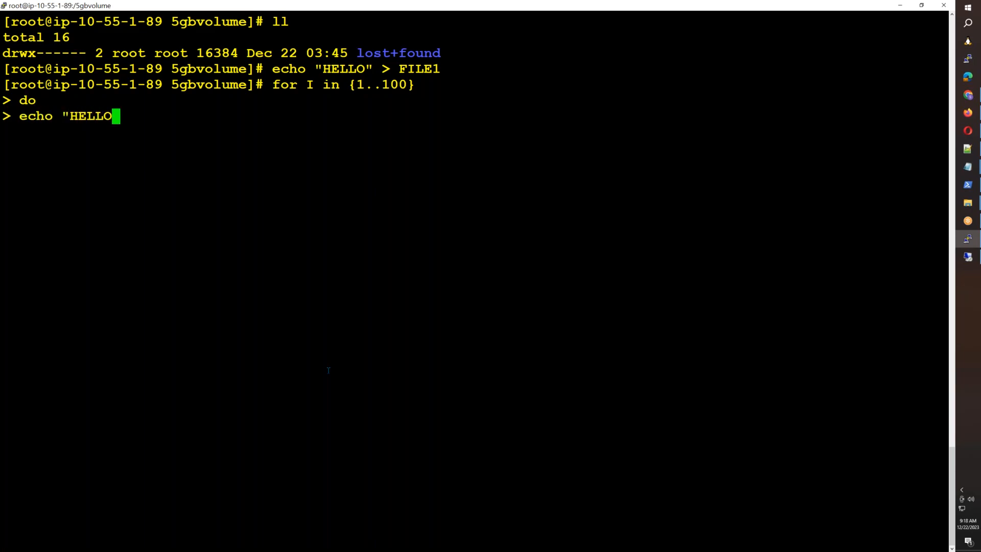
pyautogui.write('$(d)')
pyautogui.press('Left')
pyautogui.write('date')
pyautogui.press('Right')
pyautogui.write('"')
pyautogui.press('Left')
pyautogui.press('Left')
pyautogui.press('Left')
pyautogui.press('Left')
pyautogui.press('Left')
pyautogui.press('Left')
pyautogui.press('Left')
pyautogui.press('Left')
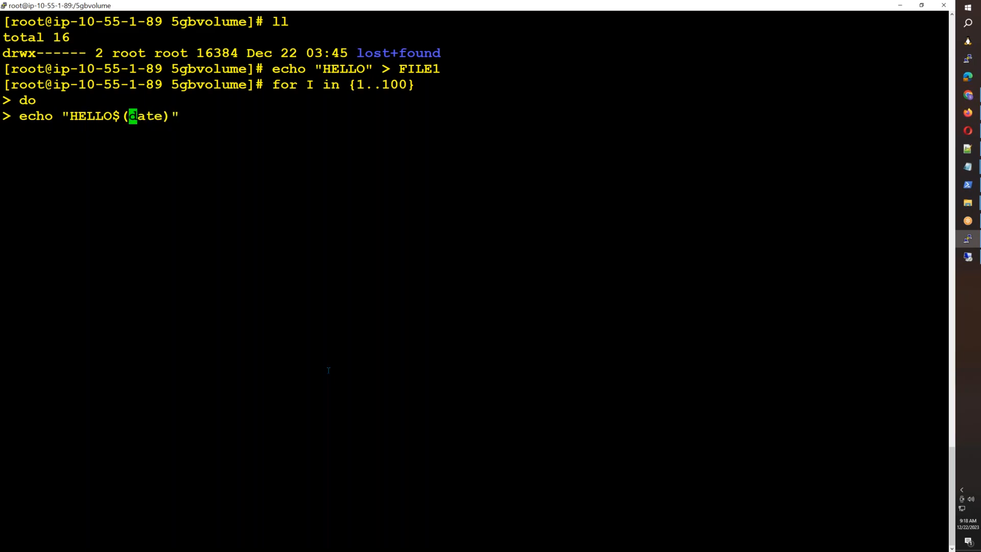
pyautogui.write('-')
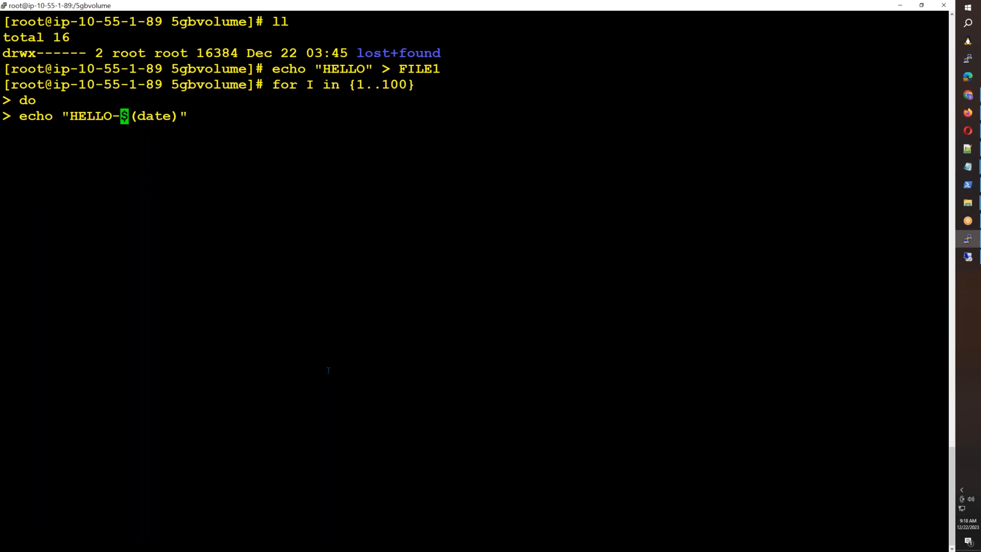
pyautogui.press('Right')
pyautogui.press('Right')
pyautogui.press('Right')
pyautogui.press('Right')
pyautogui.press('Right')
pyautogui.press('Right')
pyautogui.press('Right')
pyautogui.press('Right')
pyautogui.write('> FILE-$I')
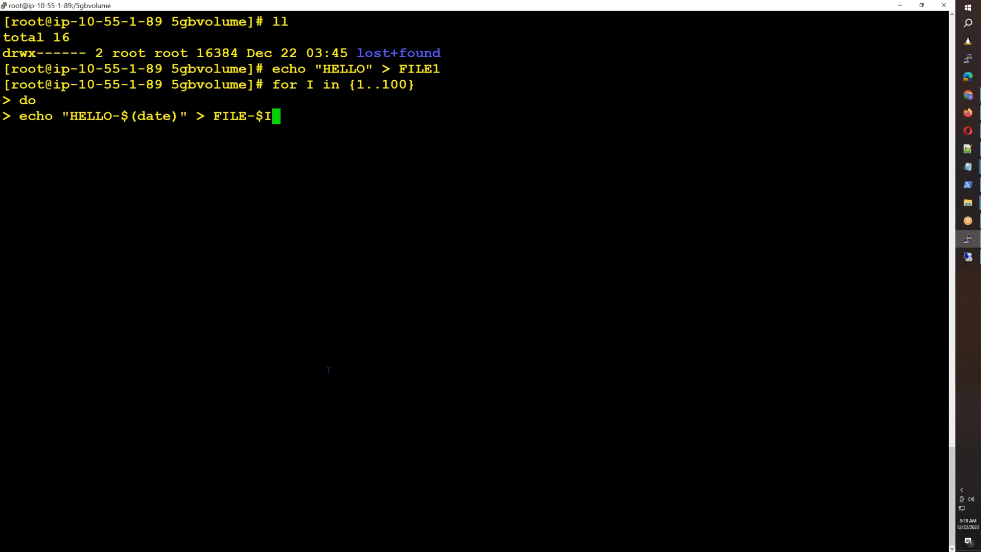
pyautogui.press('Return')
pyautogui.write('done')
pyautogui.press('Return')
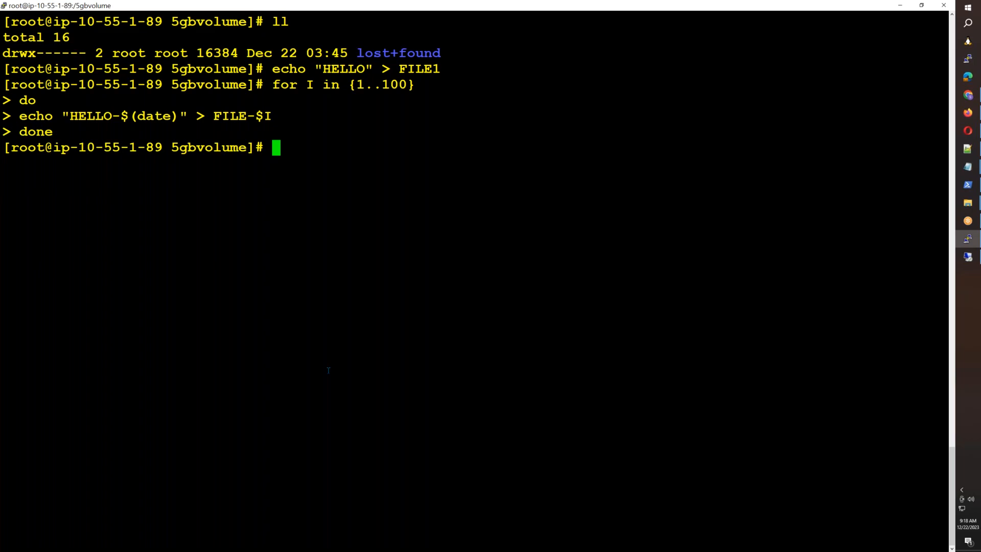
pyautogui.write('ll')
pyautogui.press('Return')
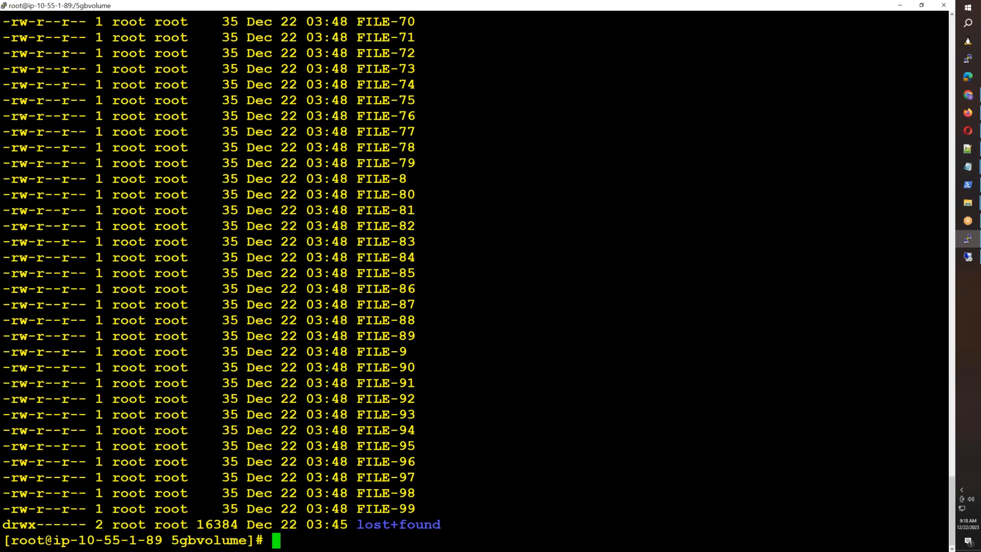
# Step: Move up to the root directory and create the hellofolder directory
pyautogui.scroll(5, 327, 370)
pyautogui.scroll(-5, 328, 370)
pyautogui.write('reboot')
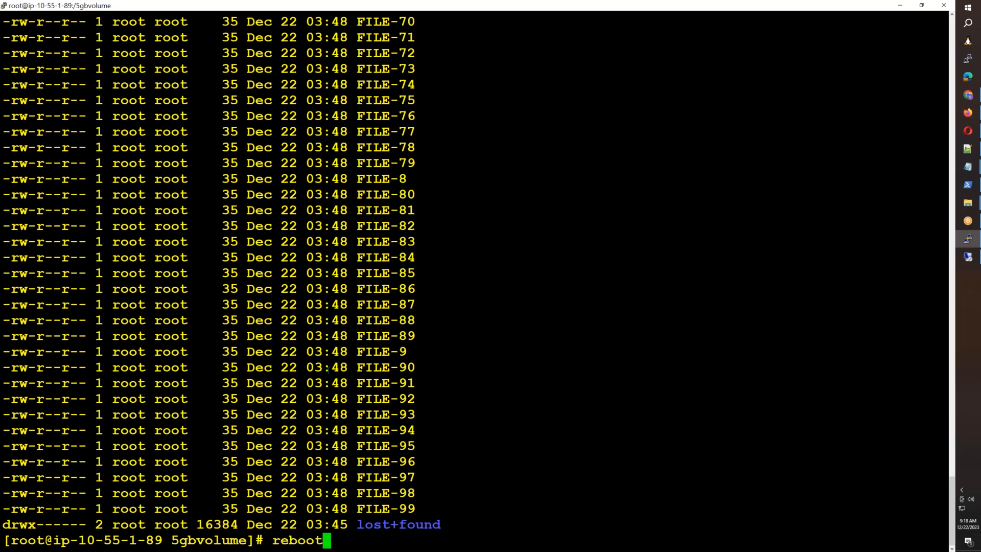
pyautogui.press('BackSpace')
pyautogui.press('BackSpace')
pyautogui.press('BackSpace')
pyautogui.press('BackSpace')
pyautogui.press('BackSpace')
pyautogui.press('BackSpace')
pyautogui.write('cd ..')
pyautogui.press('Return')
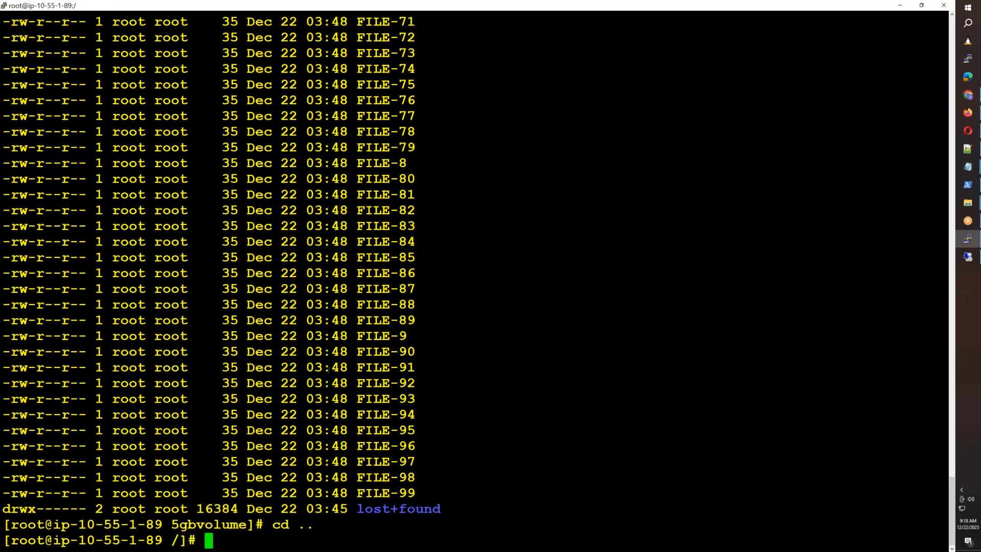
pyautogui.write('mkdir hellofolde')
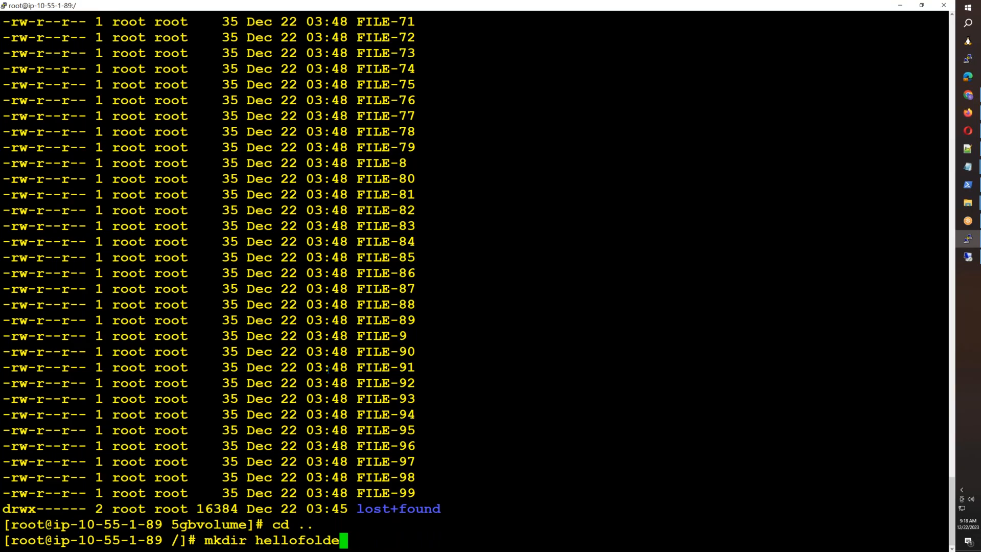
pyautogui.press('BackSpace')
pyautogui.press('BackSpace')
pyautogui.press('BackSpace')
pyautogui.press('BackSpace')
pyautogui.press('BackSpace')
pyautogui.press('BackSpace')
pyautogui.press('BackSpace')
pyautogui.press('BackSpace')
pyautogui.press('BackSpace')
pyautogui.press('BackSpace')
pyautogui.write('hellofolder')
pyautogui.press('Return')
# Step: Mount /dev/xvdf1 onto /hellofolder/, clear the screen, and check disk usage with df -h
pyautogui.write('mount .')
pyautogui.write('de')
pyautogui.press('BackSpace')
pyautogui.press('BackSpace')
pyautogui.press('BackSpace')
pyautogui.write('/dev/')
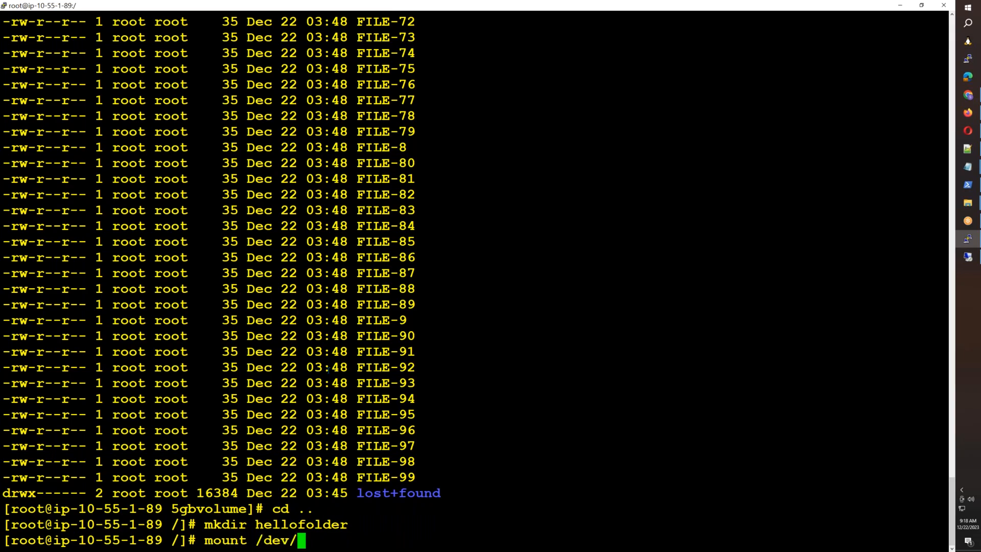
pyautogui.write('xvdf1')
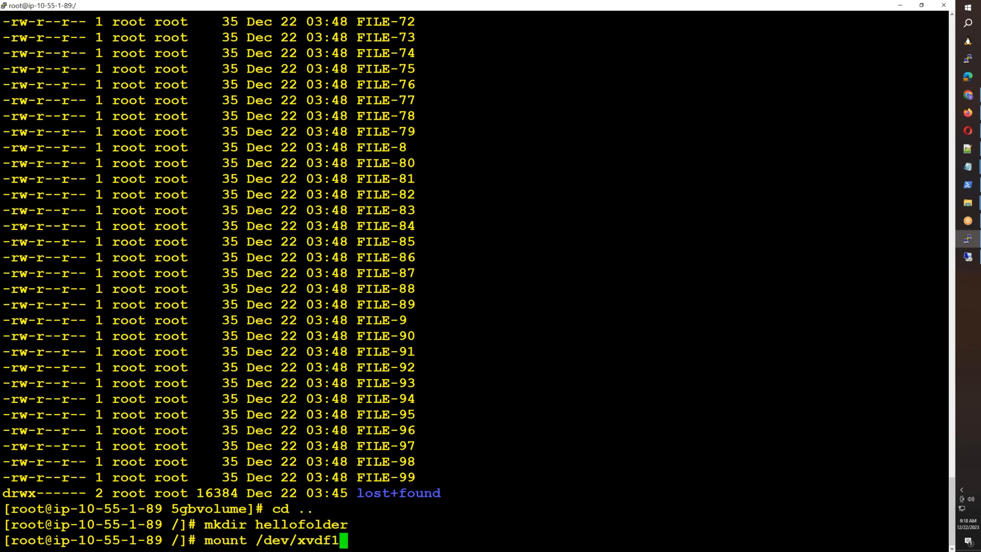
pyautogui.write(' /hellofolder/')
pyautogui.press('Return')
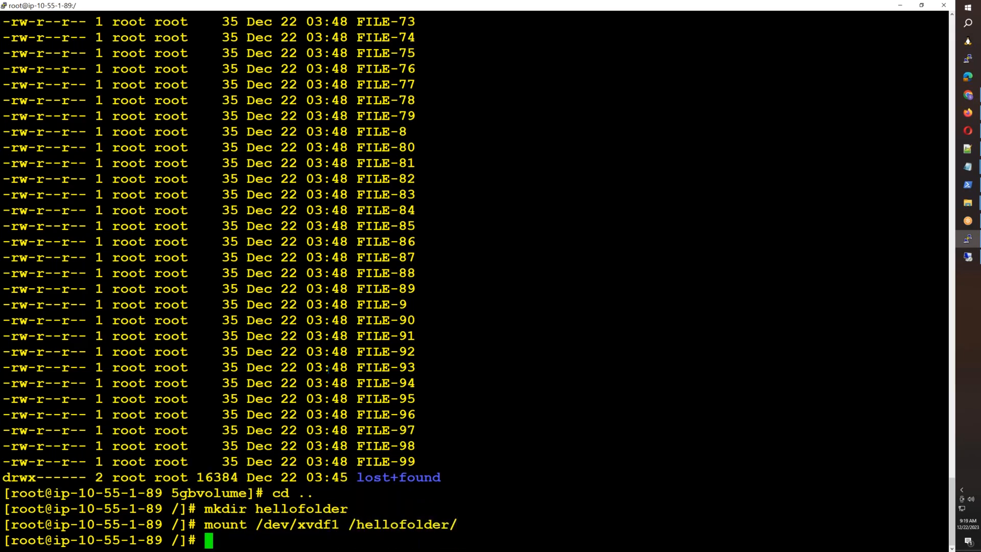
pyautogui.hotkey('ctrl', 'l')
pyautogui.write('df -h')
pyautogui.press('Return')
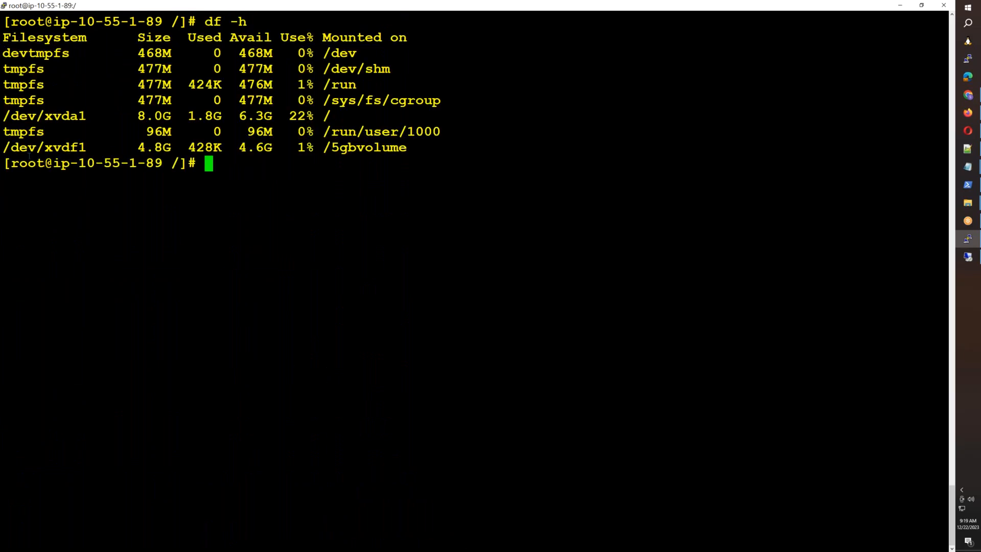
# Step: Retry mounting /dev/xvdf1 onto /hellofolder without the trailing slash
pyautogui.moveTo(5, 151); pyautogui.dragTo(412, 149)
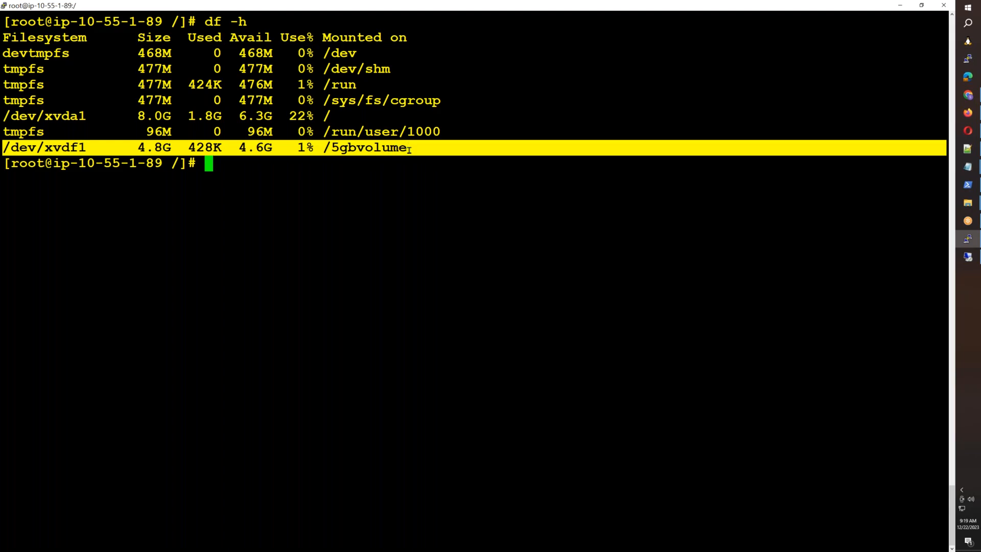
pyautogui.click(383, 252)
pyautogui.press('Up')
pyautogui.press('Up')
pyautogui.press('Up')
pyautogui.press('Down')
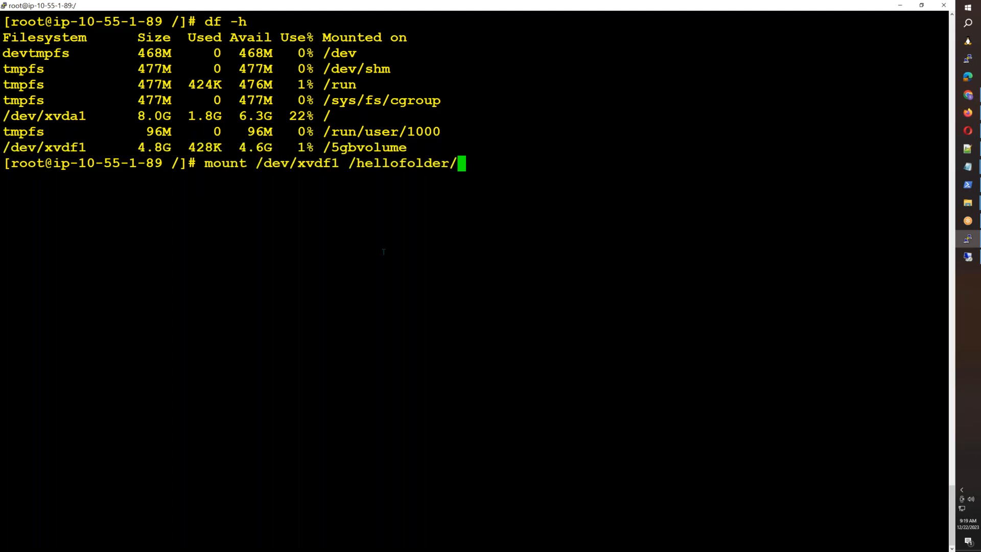
pyautogui.press('BackSpace')
pyautogui.press('Return')
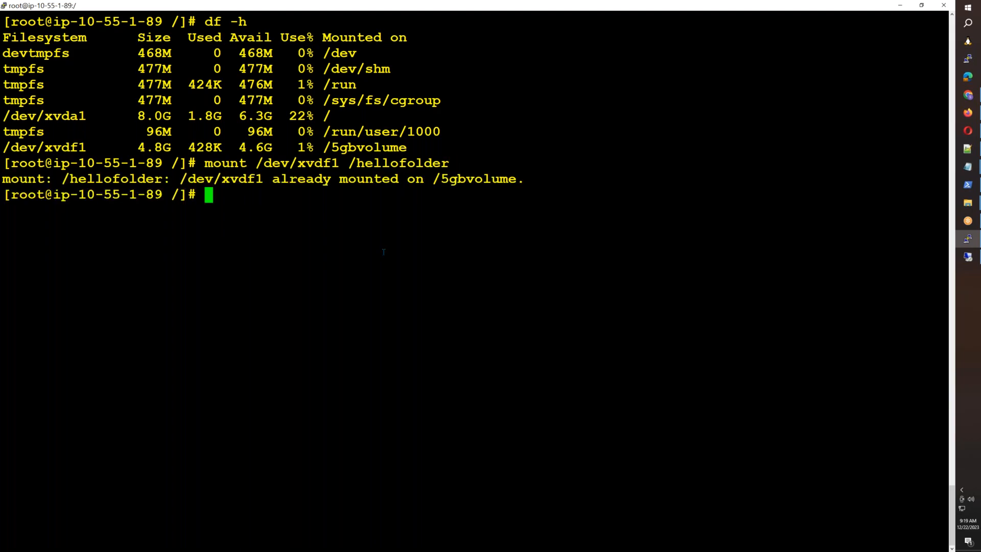
# Step: List the contents of /hellofolder/ with ll
pyautogui.press('Return')
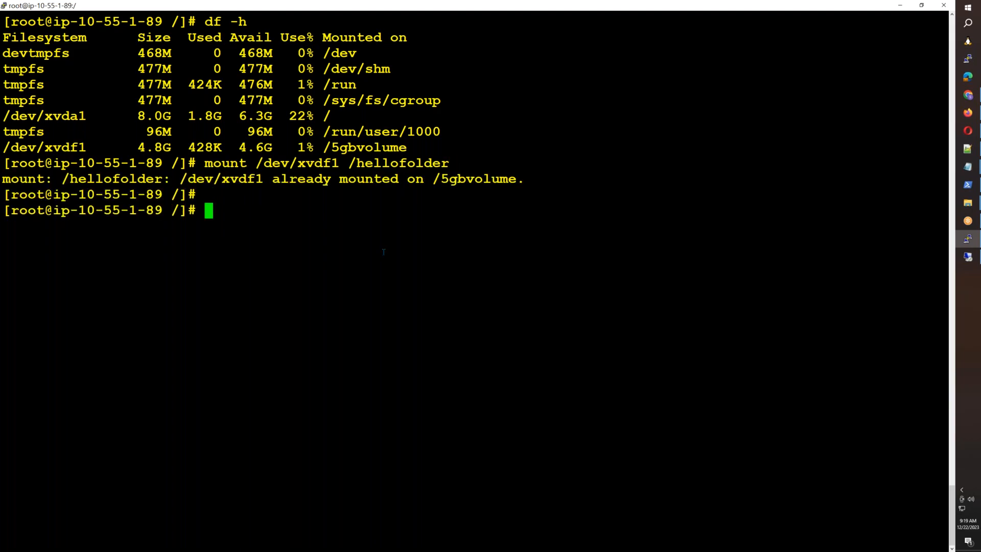
pyautogui.press('Return')
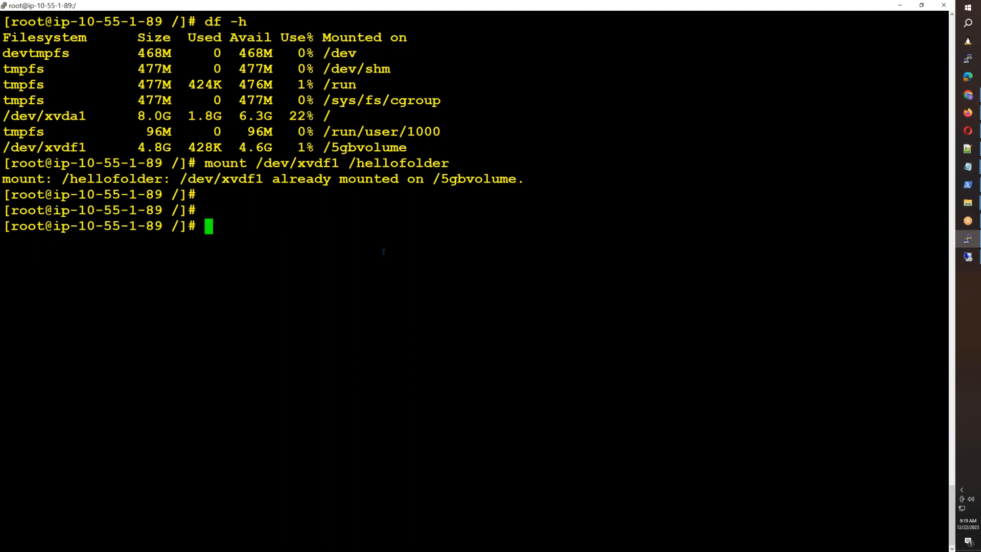
pyautogui.write('ll /he')
pyautogui.press('Tab')
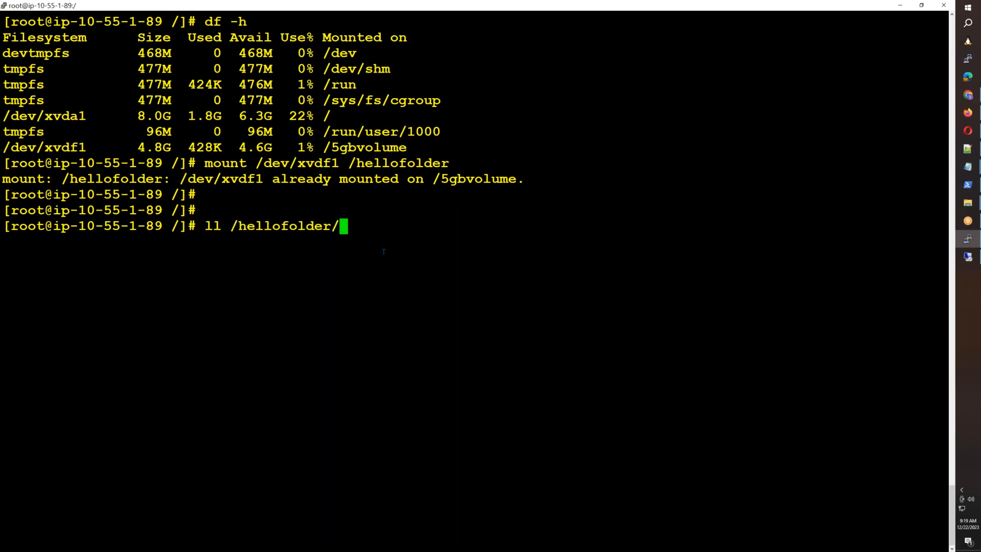
pyautogui.press('Return')
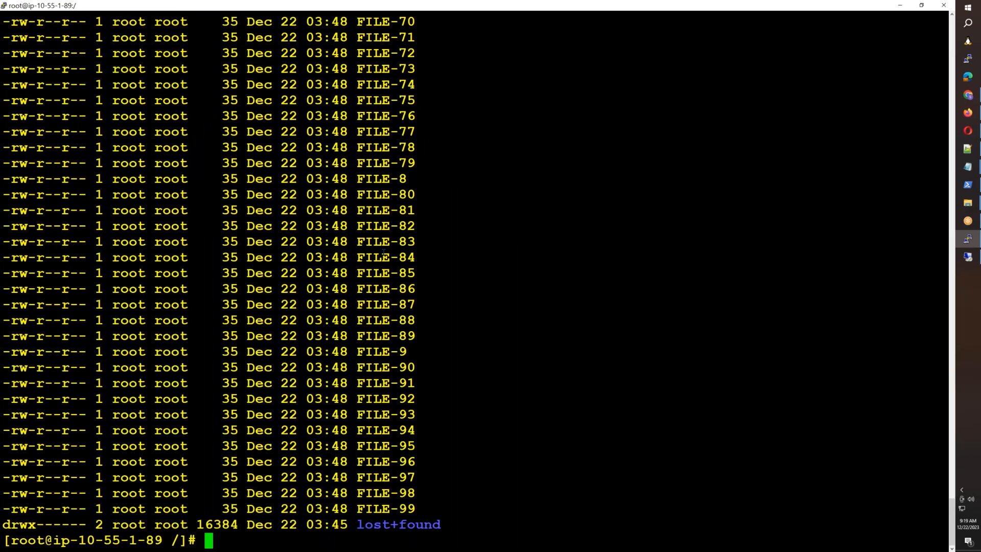
# Step: Reboot the Linux server and dismiss PuTTY's connection-closed error
pyautogui.press('Up')
pyautogui.press('BackSpace')
pyautogui.press('BackSpace')
pyautogui.press('BackSpace')
pyautogui.press('BackSpace')
pyautogui.press('BackSpace')
pyautogui.press('BackSpace')
pyautogui.press('BackSpace')
pyautogui.press('BackSpace')
pyautogui.press('BackSpace')
pyautogui.press('BackSpace')
pyautogui.press('BackSpace')
pyautogui.press('BackSpace')
pyautogui.write('5')
pyautogui.press('Tab')
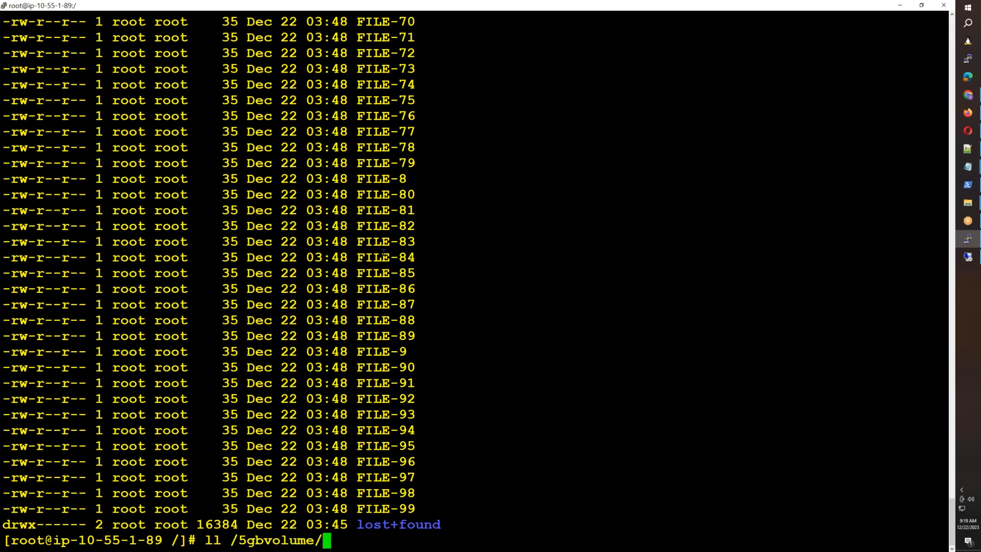
pyautogui.hotkey('ctrl', 'u')
pyautogui.write('reboot')
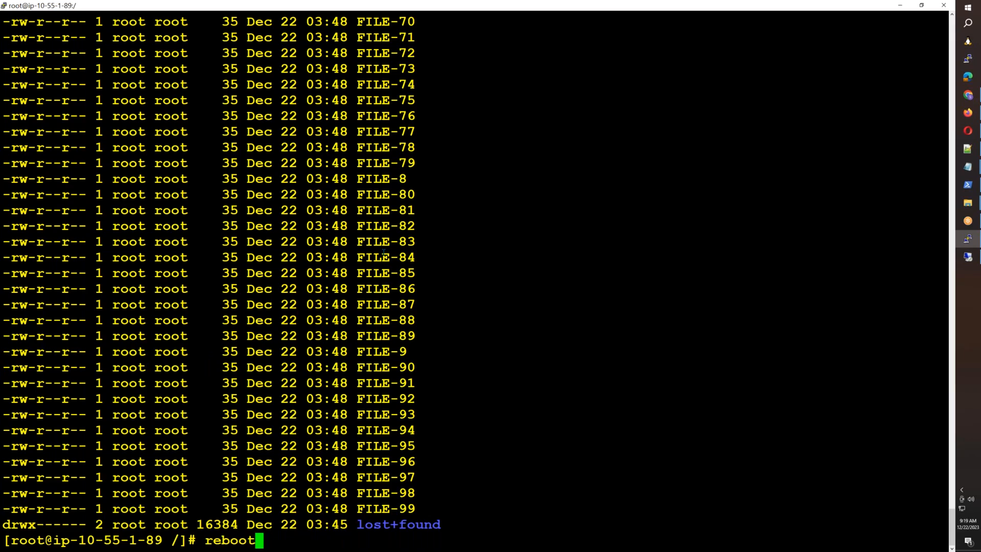
pyautogui.press('Return')
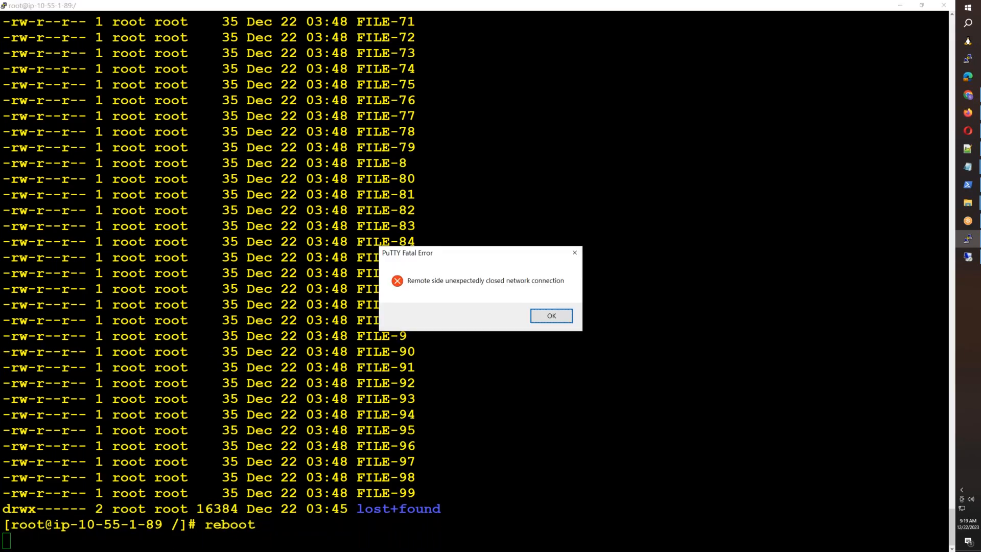
pyautogui.click(557, 318)
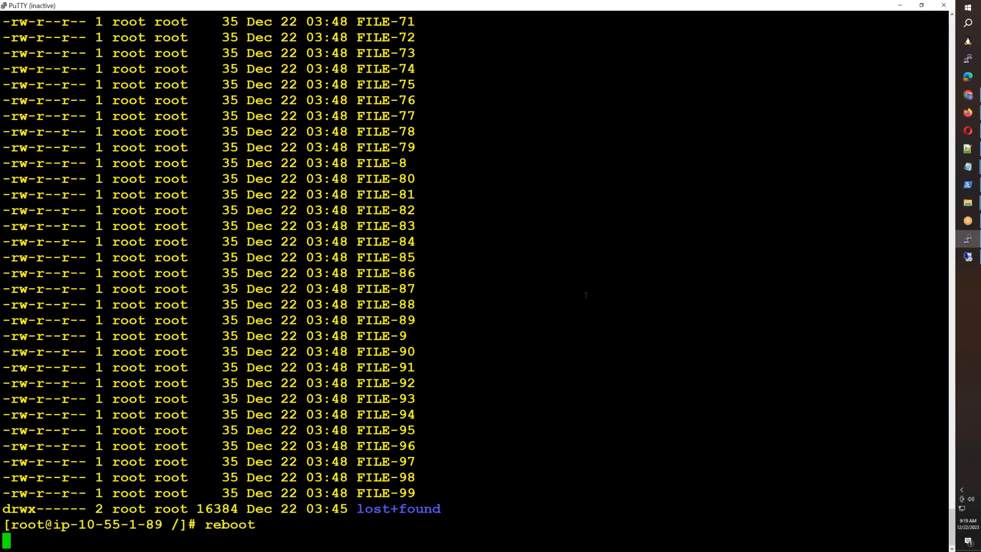
# Step: Launch Disk Management on the remote Windows server
pyautogui.click(971, 260)
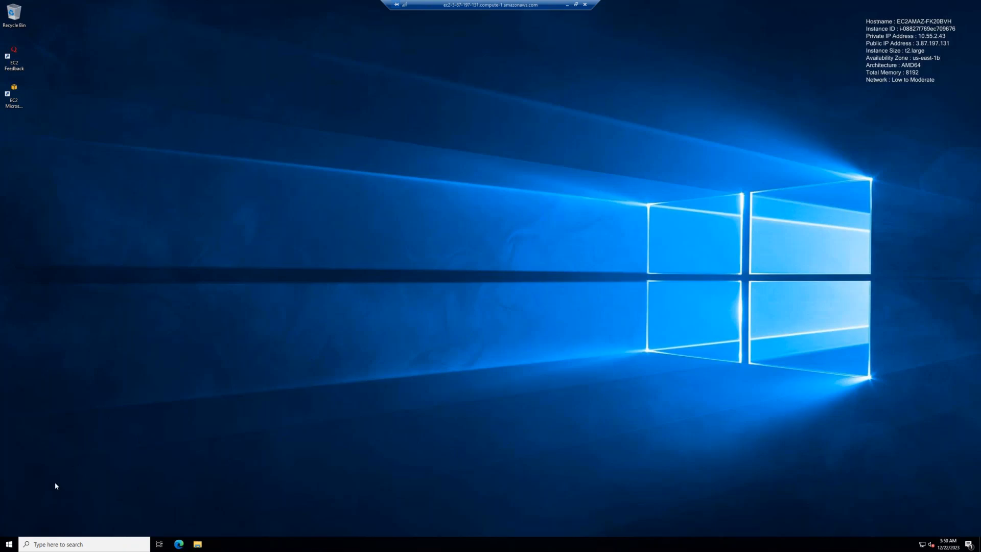
pyautogui.rightClick(11, 545)
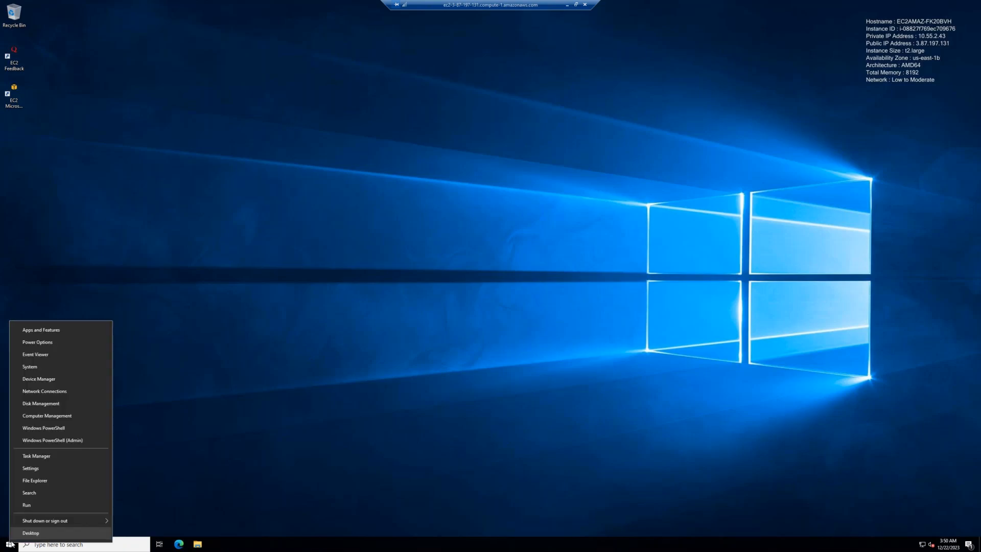
pyautogui.rightClick(11, 544)
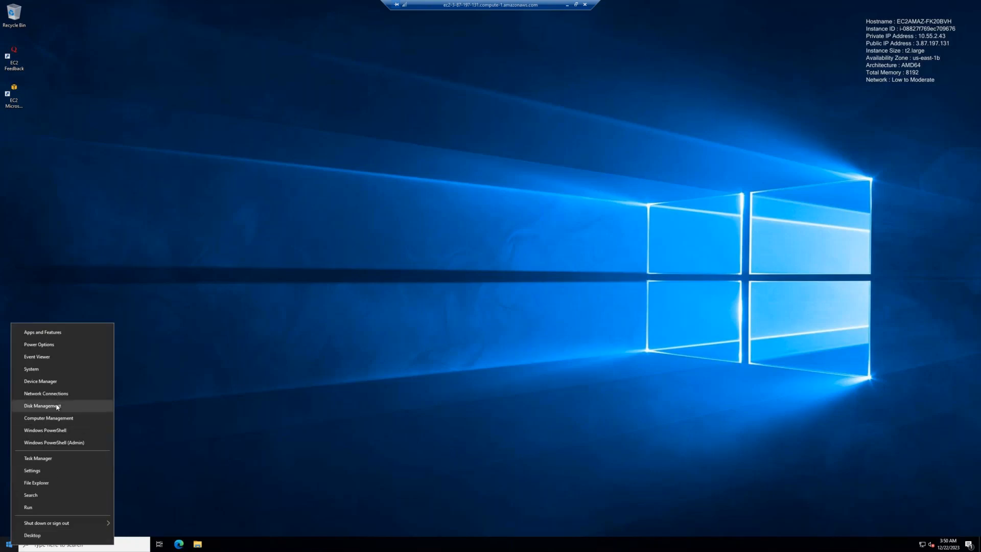
pyautogui.click(77, 408)
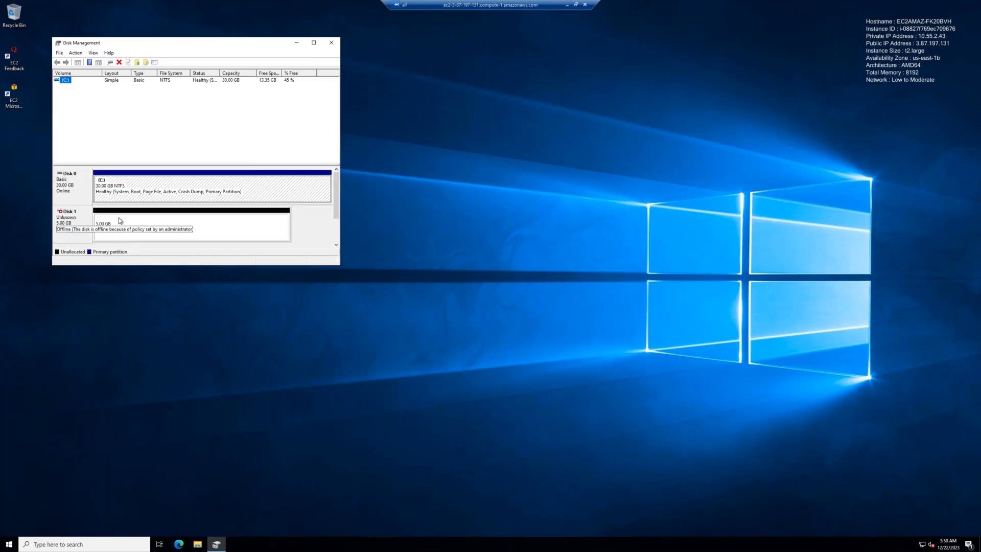
# Step: Bring Disk 1 online and initialize it
pyautogui.click(92, 224)
pyautogui.rightClick(72, 222)
pyautogui.click(84, 225)
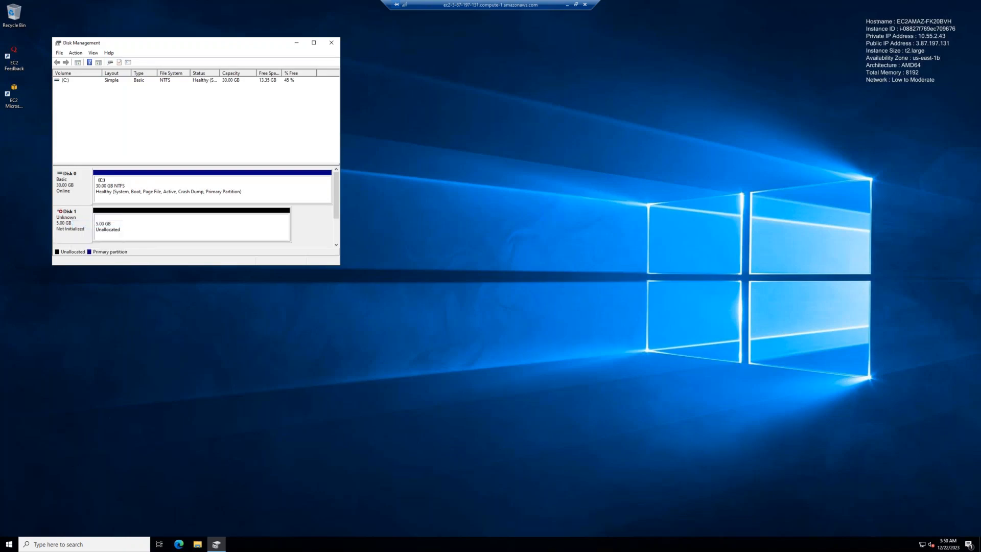
pyautogui.rightClick(82, 225)
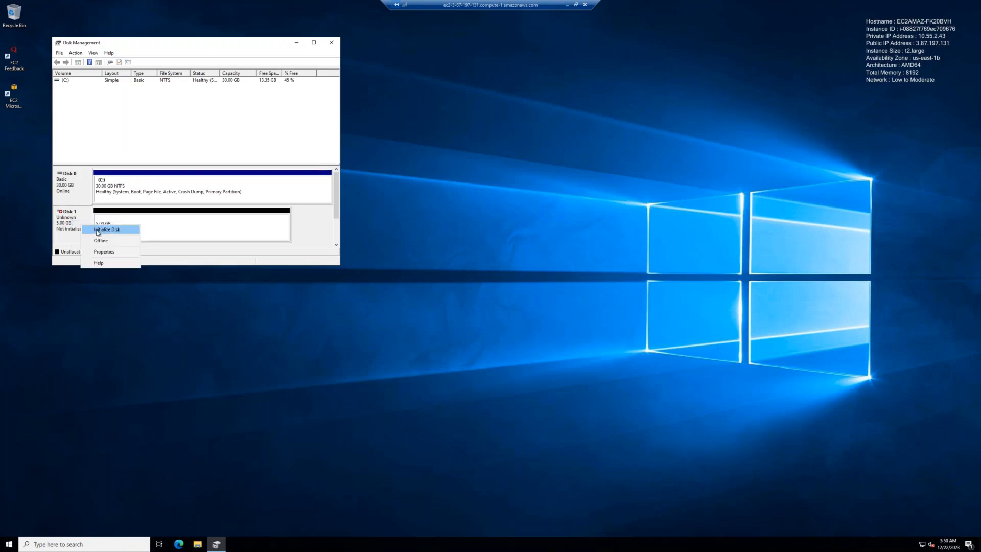
pyautogui.click(98, 231)
pyautogui.click(220, 205)
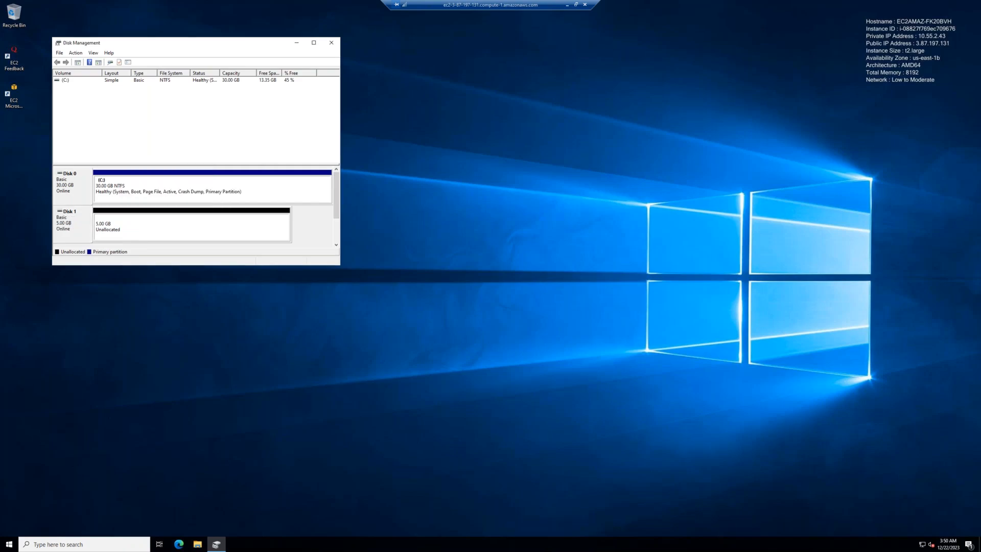
# Step: Create a full 5117 MB NTFS simple volume labelled Data as drive D:, then close Disk Management
pyautogui.rightClick(146, 223)
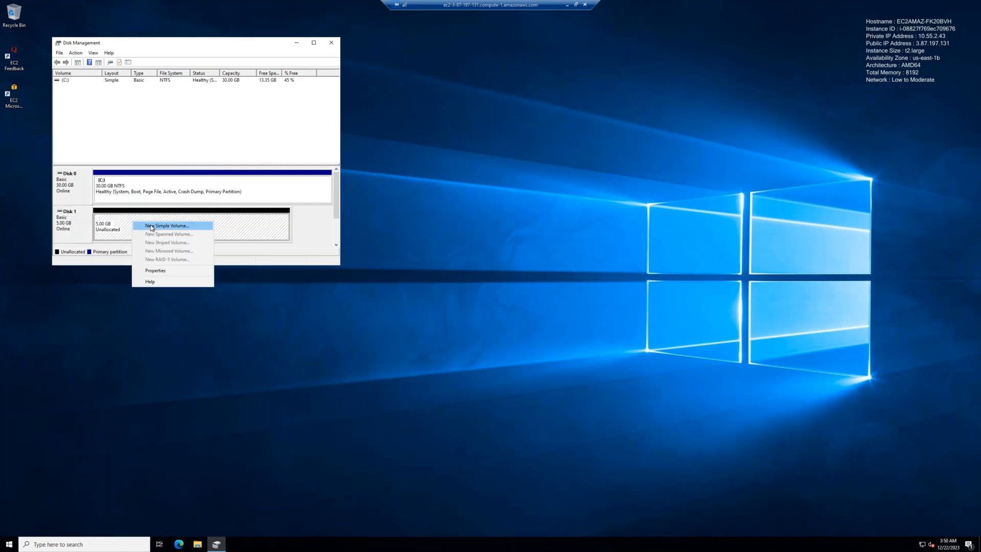
pyautogui.click(169, 226)
pyautogui.click(200, 217)
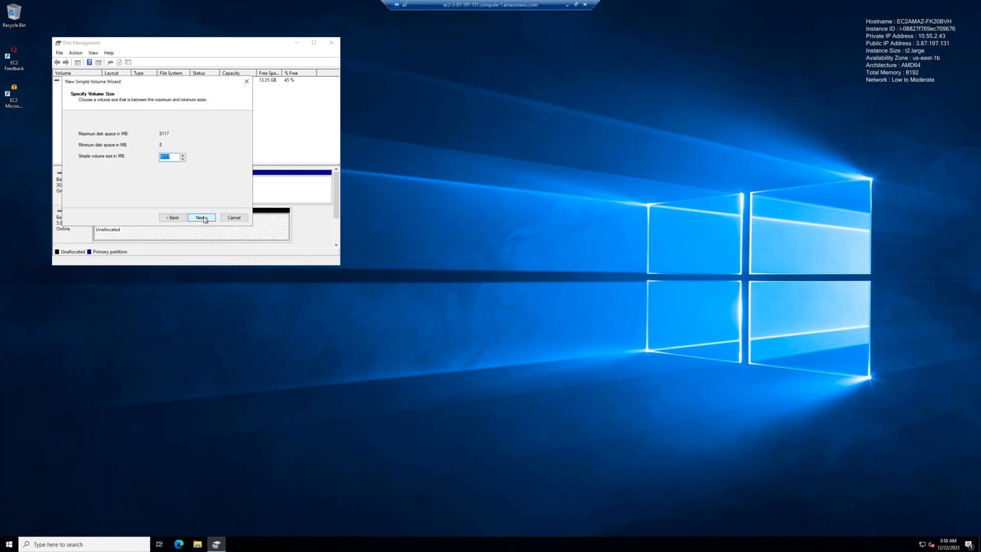
pyautogui.click(202, 217)
pyautogui.click(201, 217)
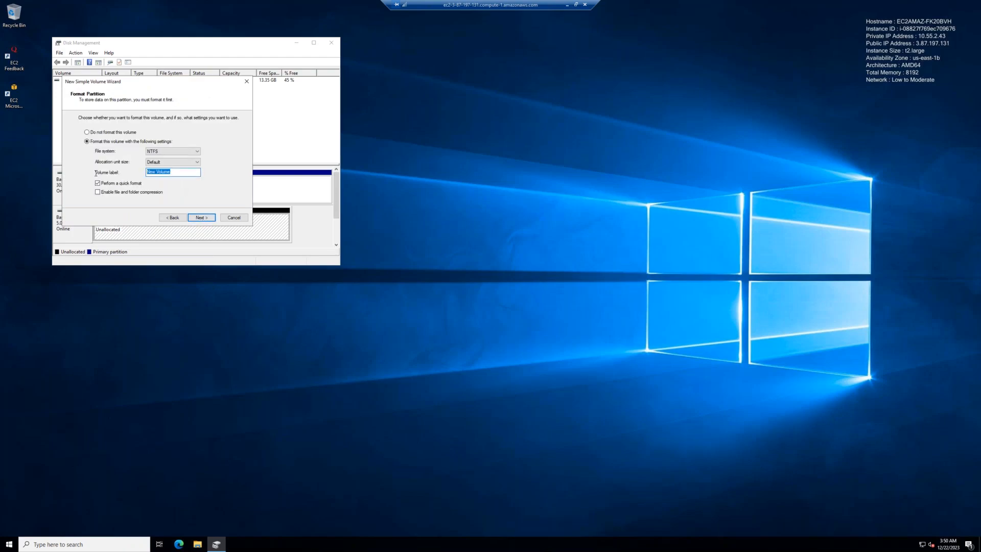
pyautogui.write('Data')
pyautogui.click(199, 220)
pyautogui.click(199, 220)
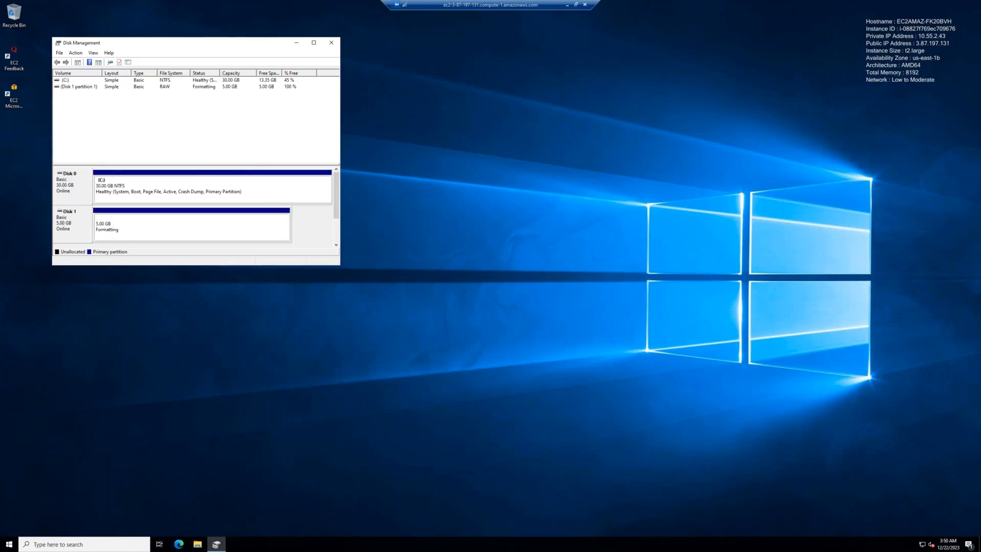
pyautogui.click(73, 88)
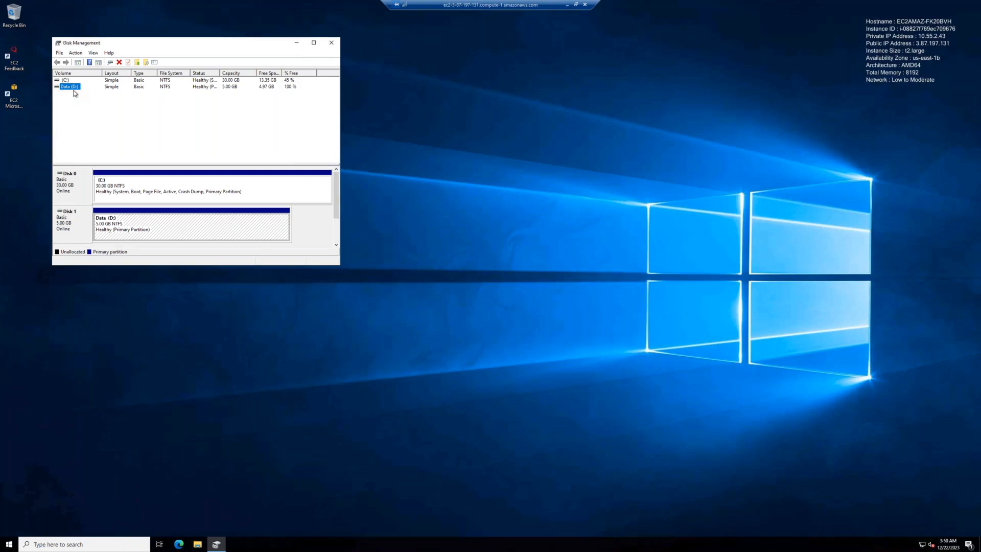
pyautogui.click(332, 45)
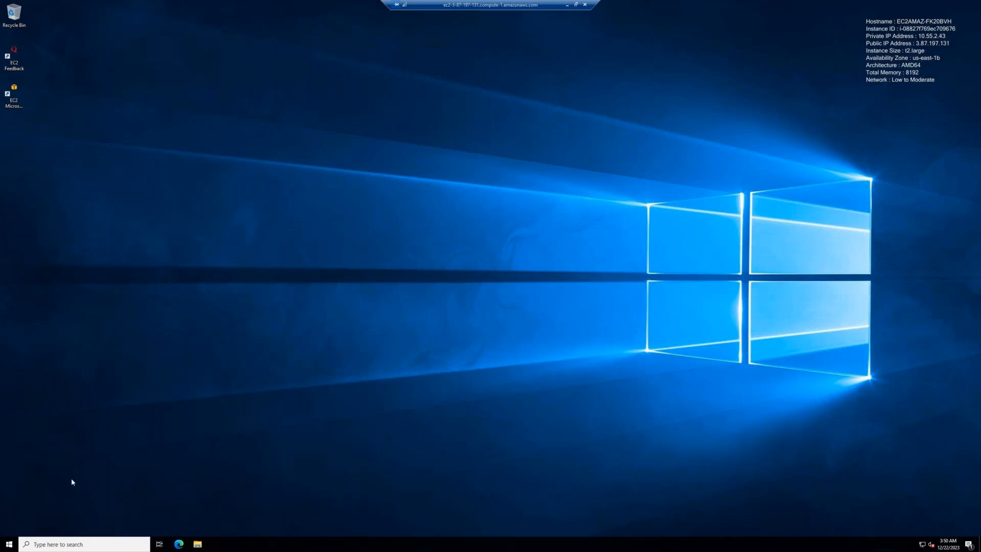
# Step: Open Active Directory Users and Computers and expand the awsb55.com domain
pyautogui.click(12, 544)
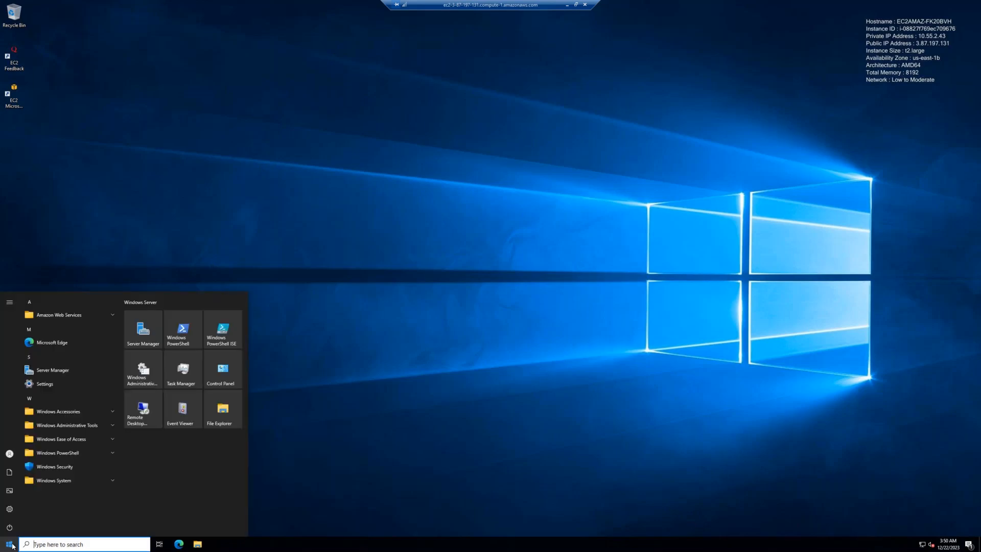
pyautogui.click(79, 425)
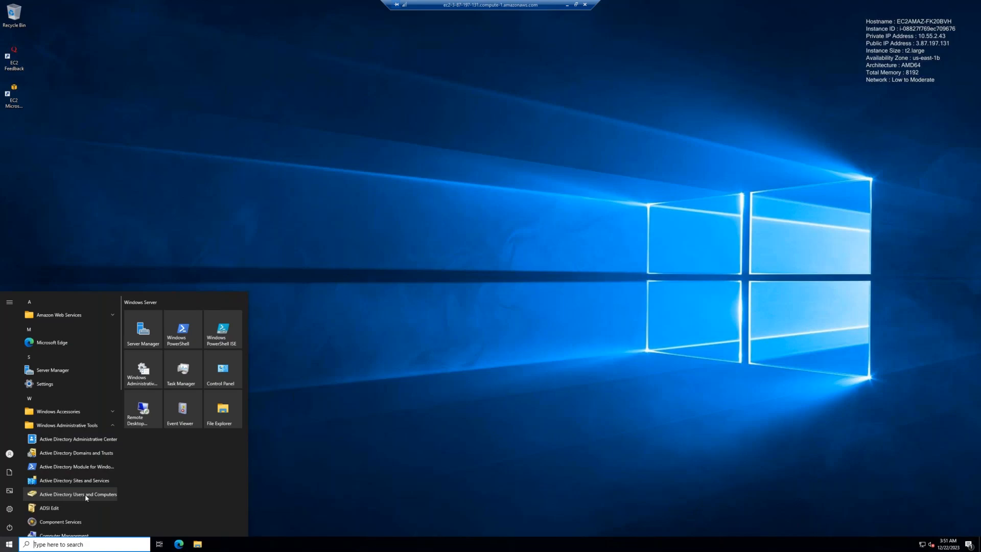
pyautogui.click(101, 495)
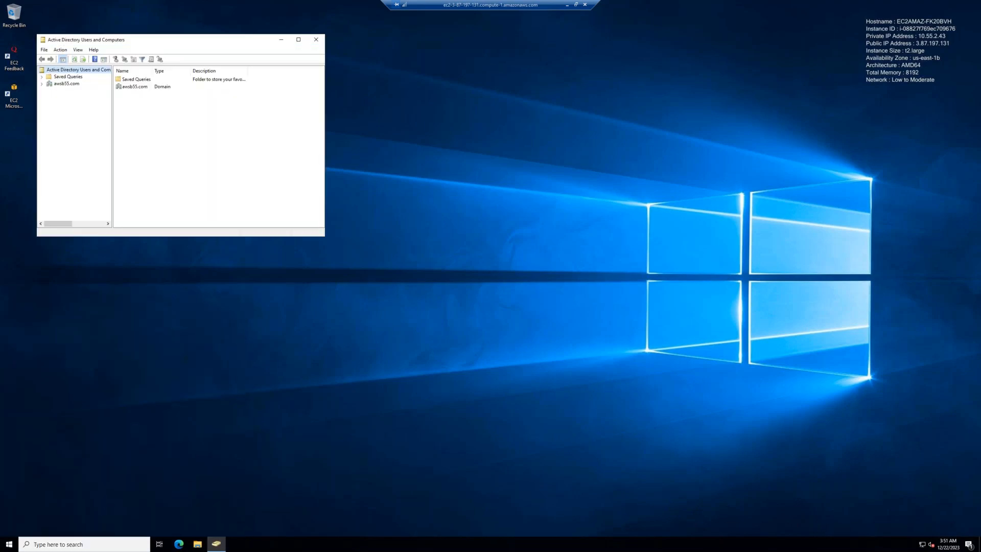
pyautogui.click(42, 83)
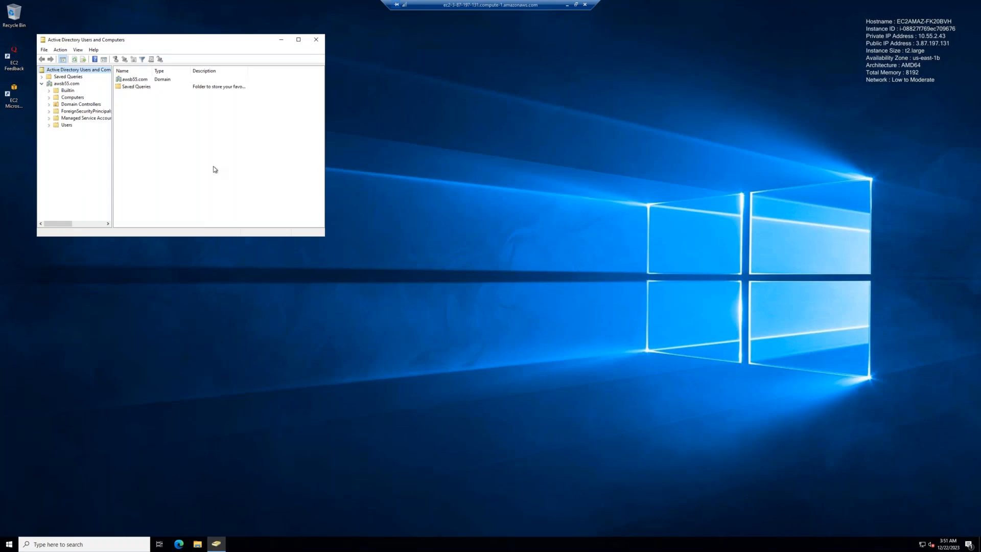
# Step: Search for and launch Windows PowerShell
pyautogui.press('super+s')
pyautogui.write('powershell')
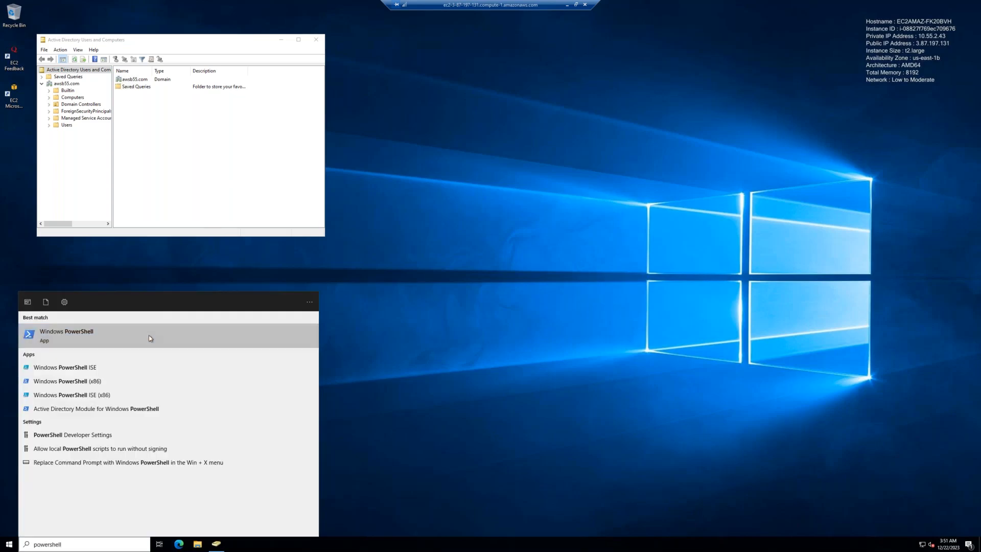
pyautogui.click(148, 335)
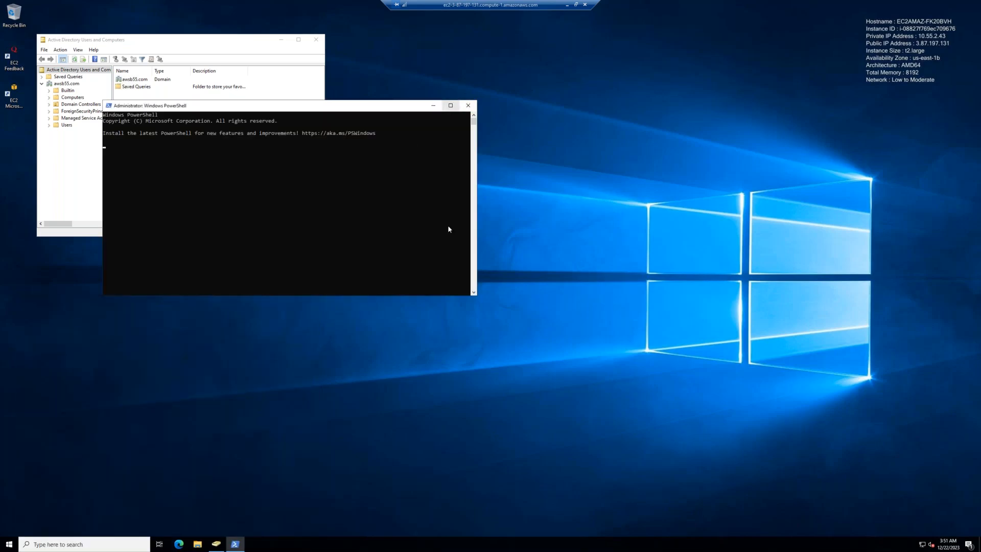
# Step: Maximize PowerShell and run ipconfig /all
pyautogui.press('super+Up')
pyautogui.keyDown('ctrl'); pyautogui.scroll(5, 436, 287); pyautogui.keyUp('ctrl')
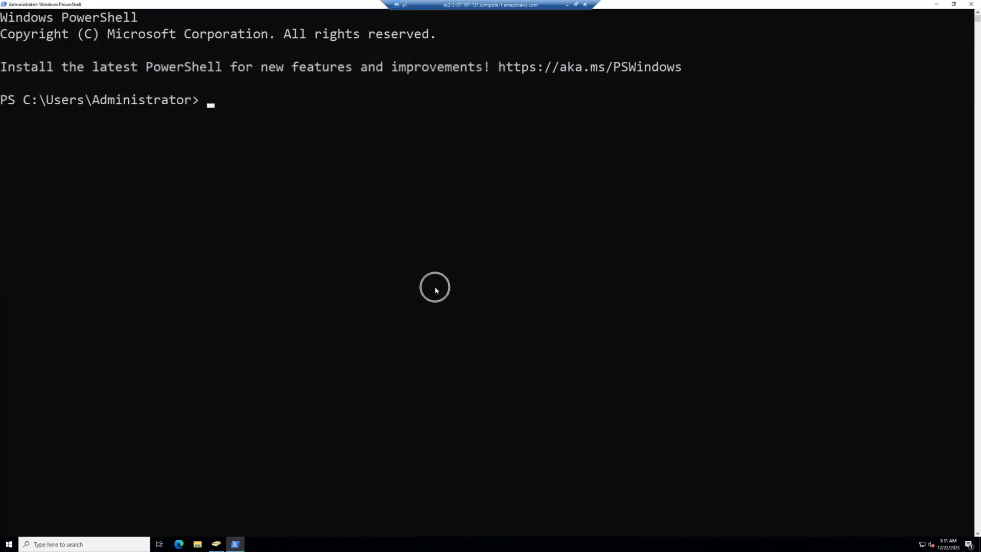
pyautogui.write('ipconfig /al')
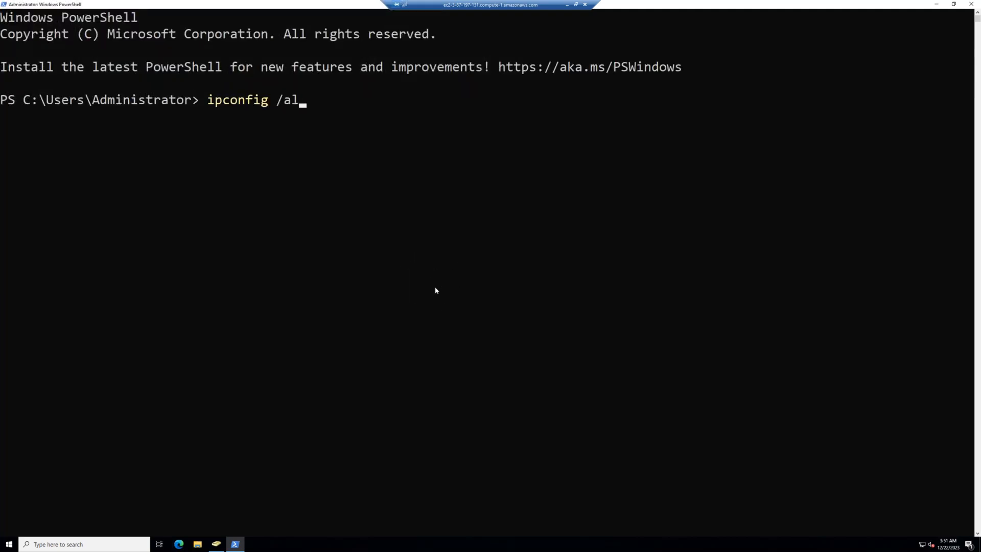
pyautogui.write('l')
pyautogui.press('Return')
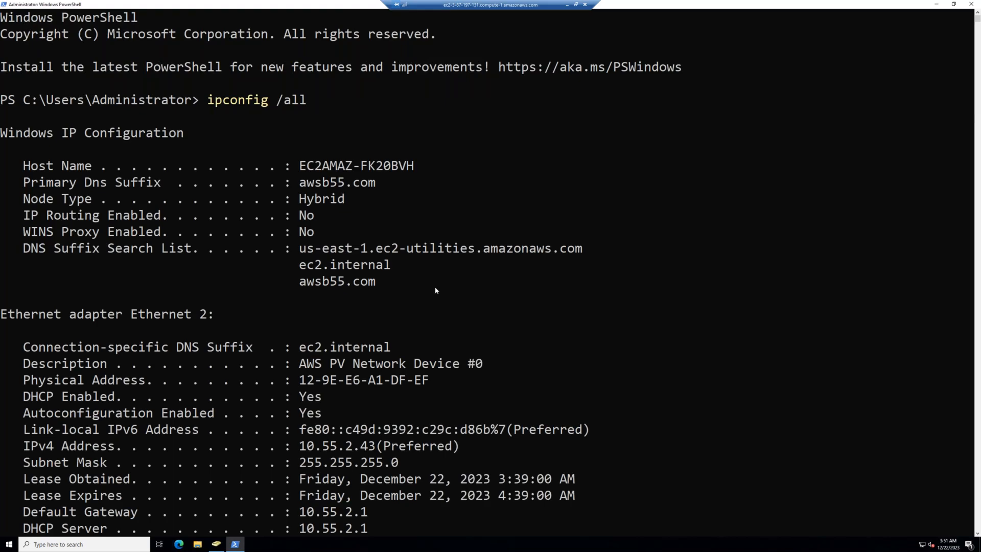
# Step: Copy the IPv4 address 10.55.2.43 and run ncpa.cpl
pyautogui.scroll(-5, 436, 291)
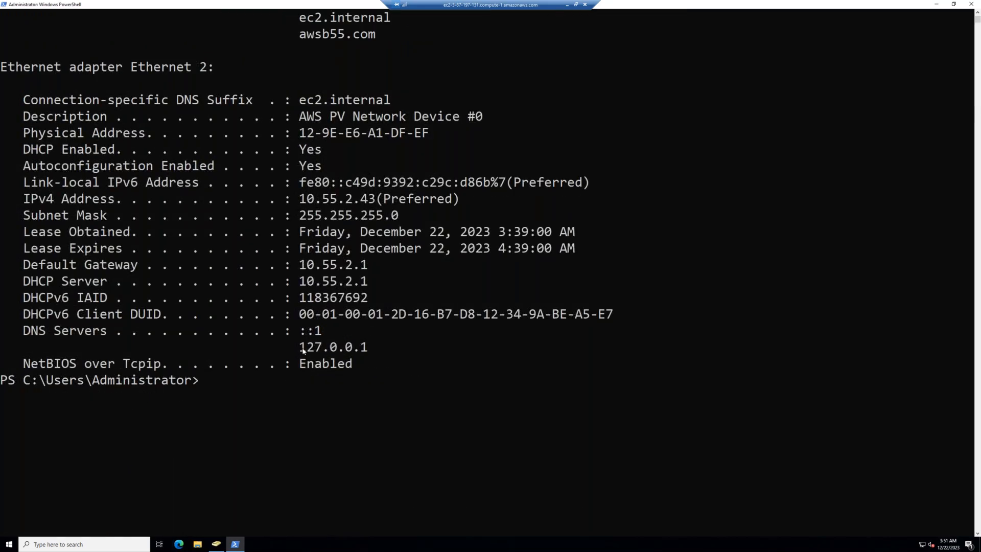
pyautogui.moveTo(300, 349); pyautogui.dragTo(362, 352)
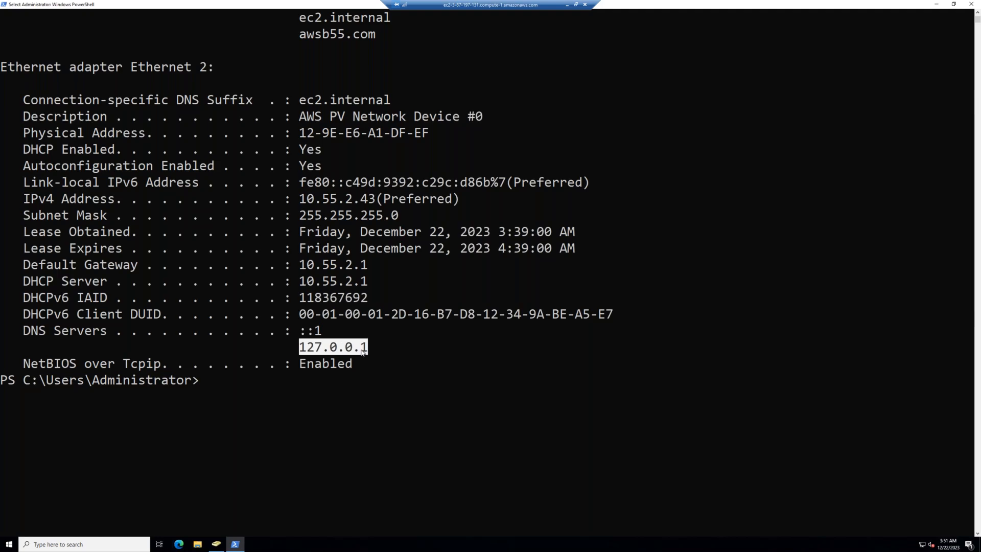
pyautogui.moveTo(302, 200); pyautogui.dragTo(376, 204)
pyautogui.hotkey('ctrl', 'c')
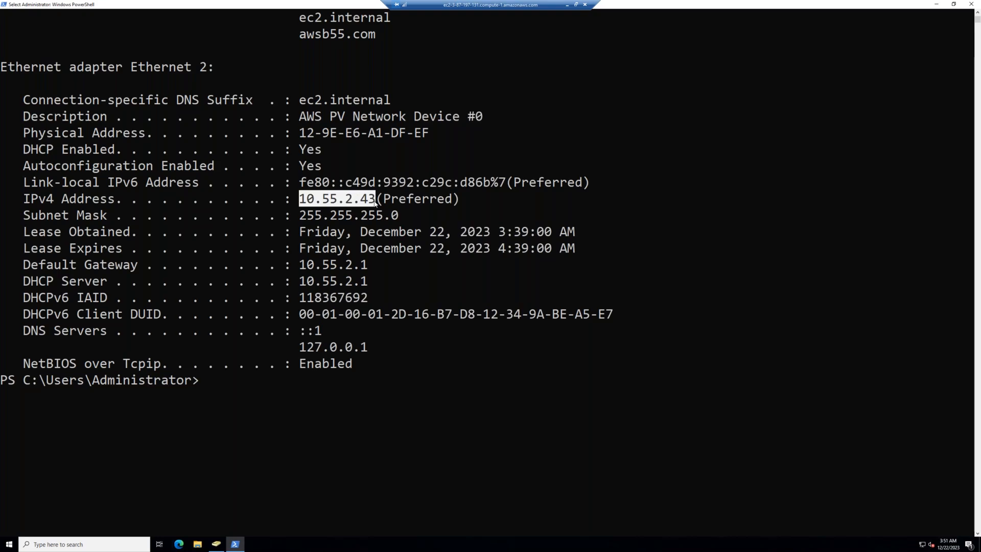
pyautogui.rightClick(375, 202)
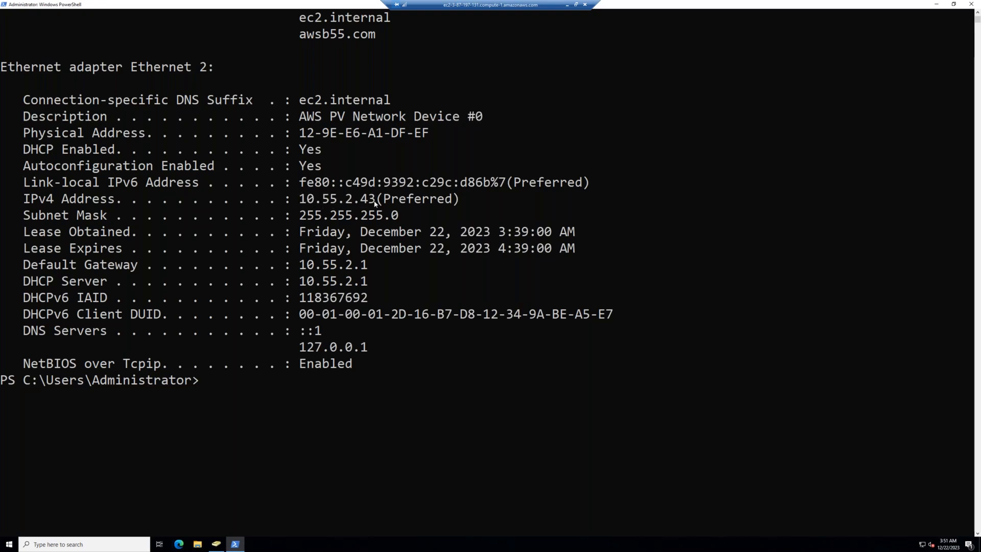
pyautogui.write('ncpa.cpl')
pyautogui.press('Return')
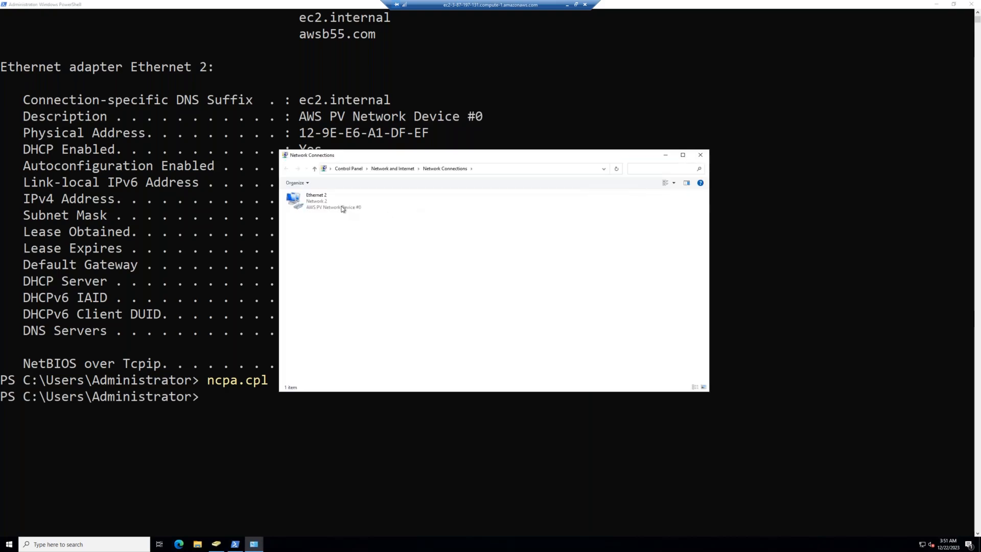
# Step: Set Ethernet 2's IPv4 preferred DNS to 10.55.2.43 and alternate DNS to 10.55.0.2
pyautogui.click(342, 207)
pyautogui.rightClick(342, 208)
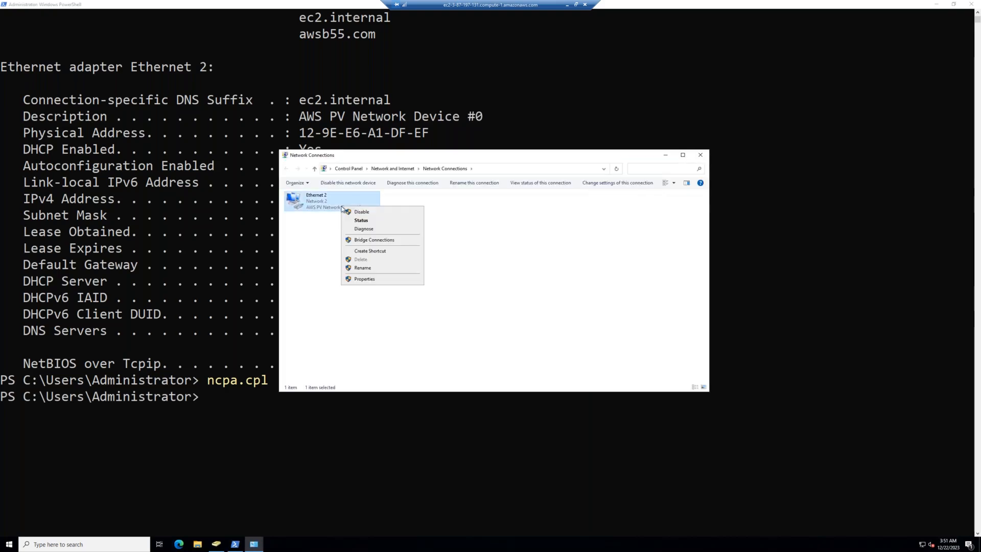
pyautogui.click(356, 280)
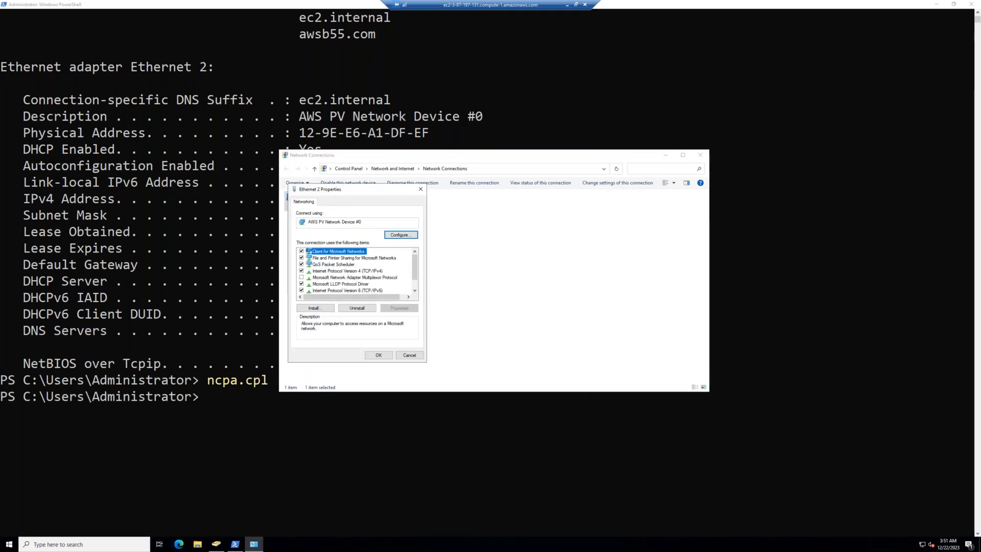
pyautogui.click(363, 272)
pyautogui.click(399, 308)
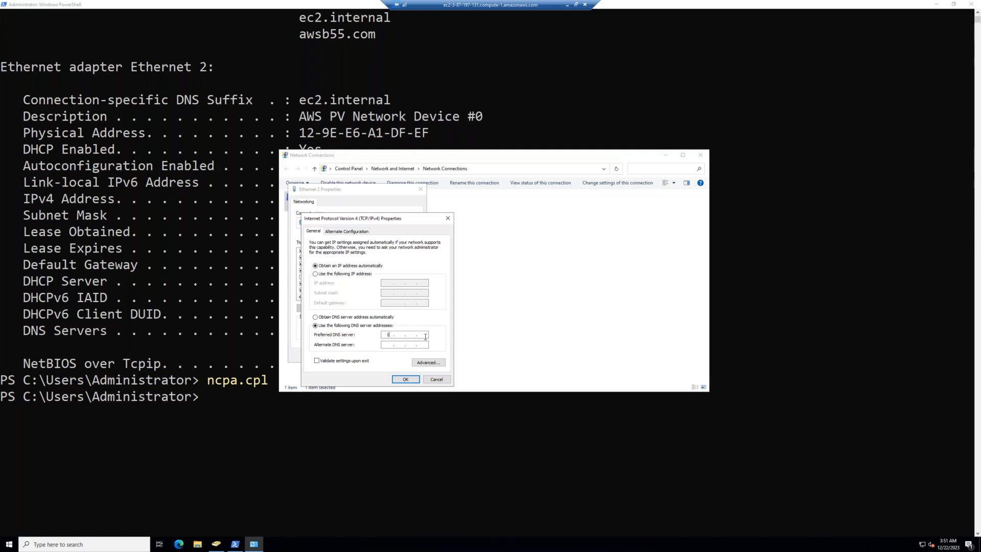
pyautogui.write('10.55.2.47')
pyautogui.hotkey('ctrl', 'v')
pyautogui.moveTo(413, 345); pyautogui.dragTo(408, 345)
pyautogui.write('0')
# Step: Add 8.8.8.8 and 8.8.4.4 as extra DNS servers and close the connection windows
pyautogui.click(431, 364)
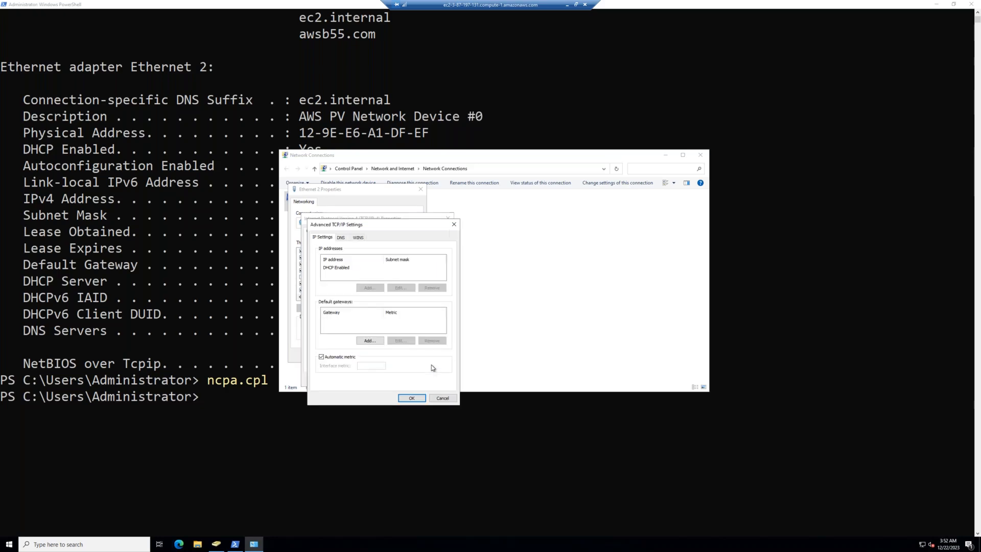
pyautogui.click(341, 238)
pyautogui.click(361, 284)
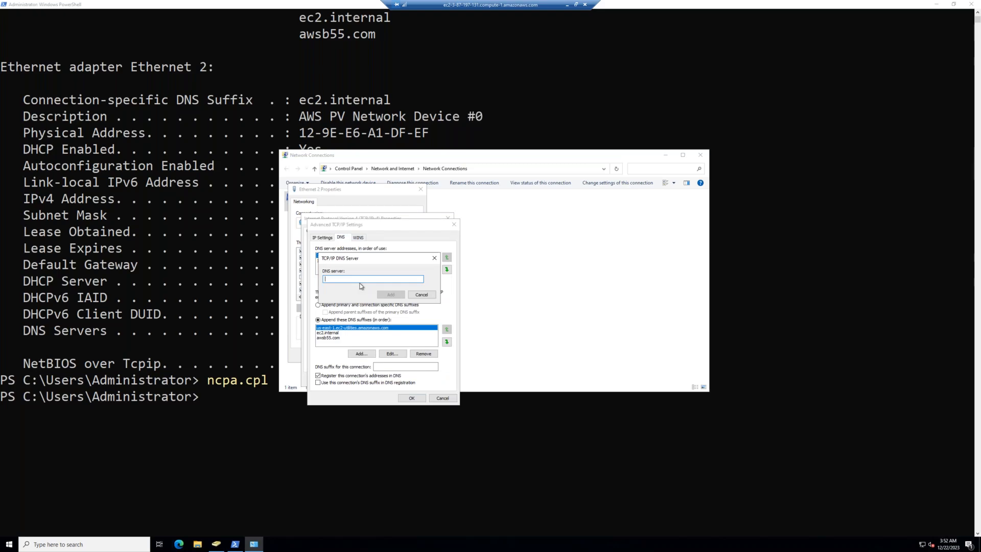
pyautogui.write('8.8.8.8')
pyautogui.click(391, 296)
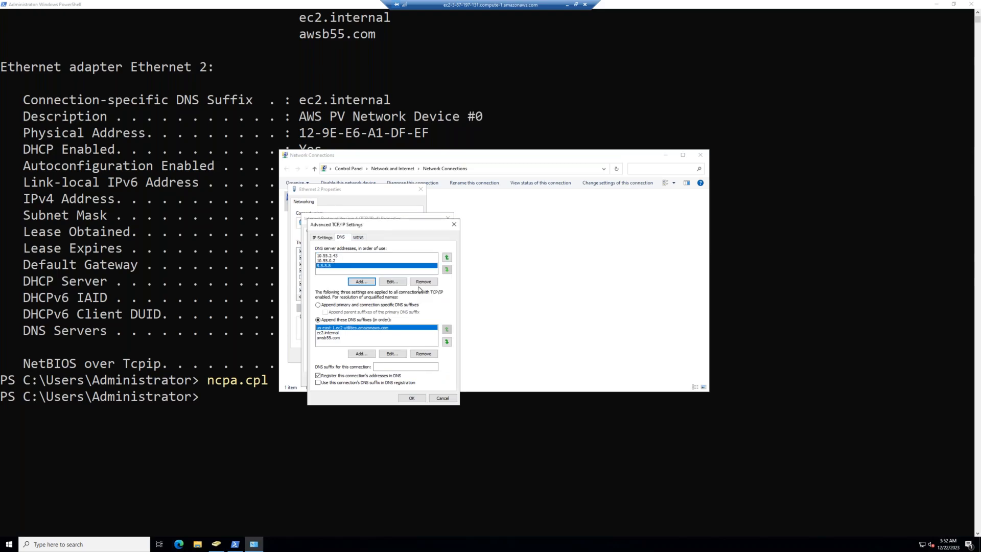
pyautogui.click(362, 282)
pyautogui.write('8.8.4.4')
pyautogui.click(388, 295)
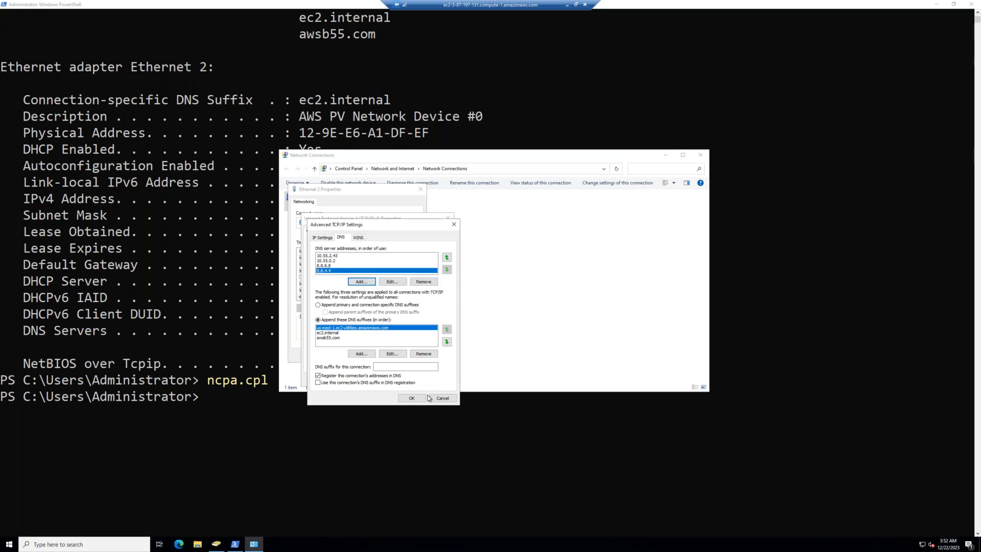
pyautogui.click(411, 398)
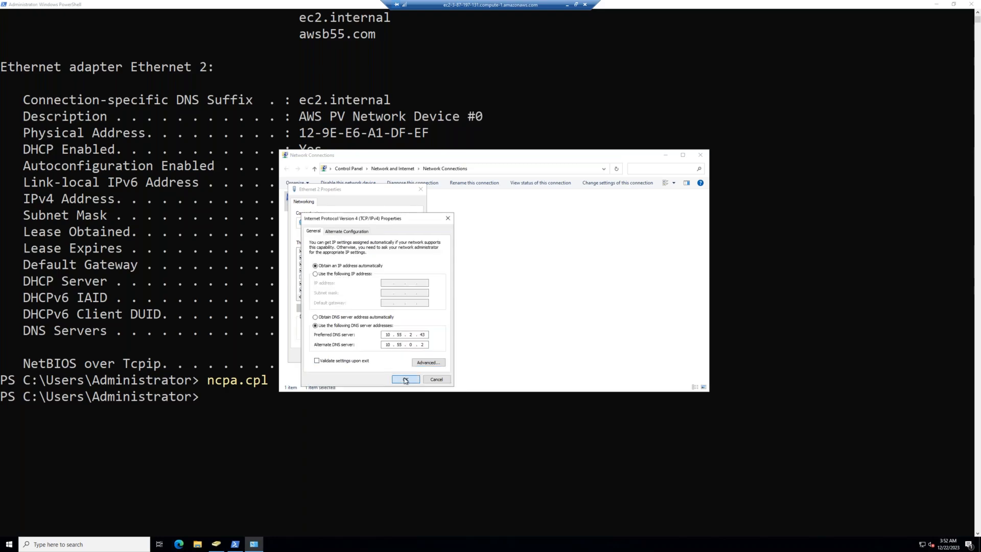
pyautogui.click(405, 379)
pyautogui.click(379, 355)
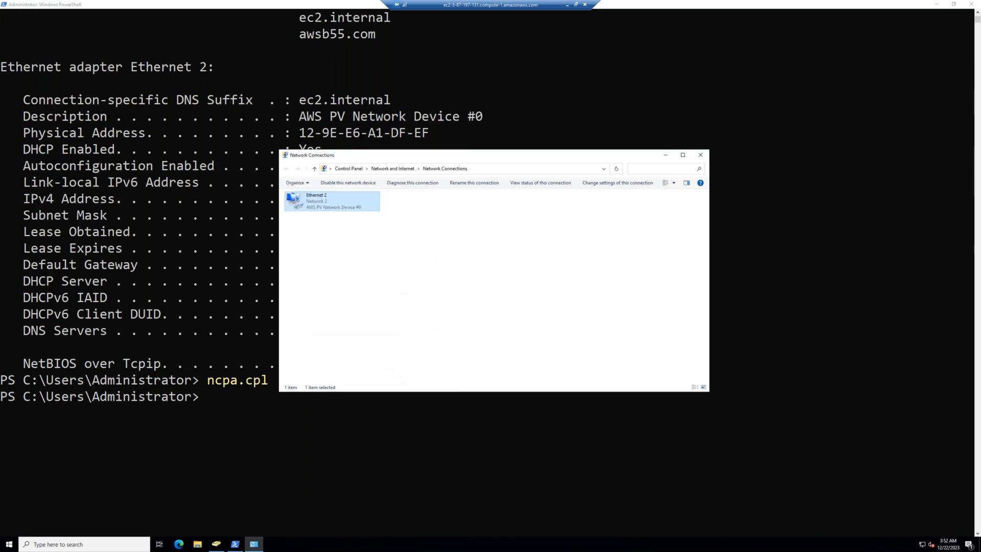
pyautogui.click(700, 155)
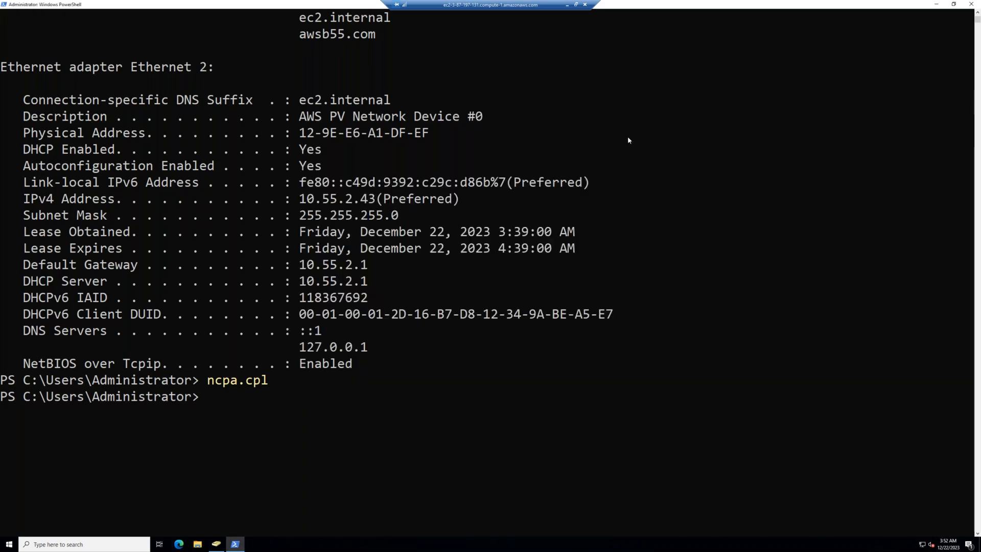
# Step: Rerun ipconfig /all to verify the DNS servers, then maximize Active Directory Users and Computers
pyautogui.press('Up')
pyautogui.press('Up')
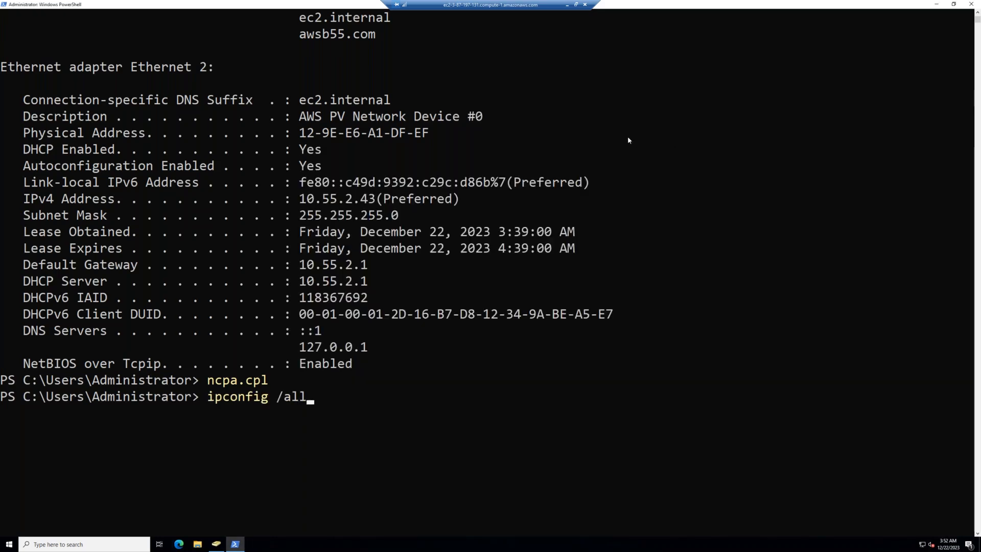
pyautogui.press('Return')
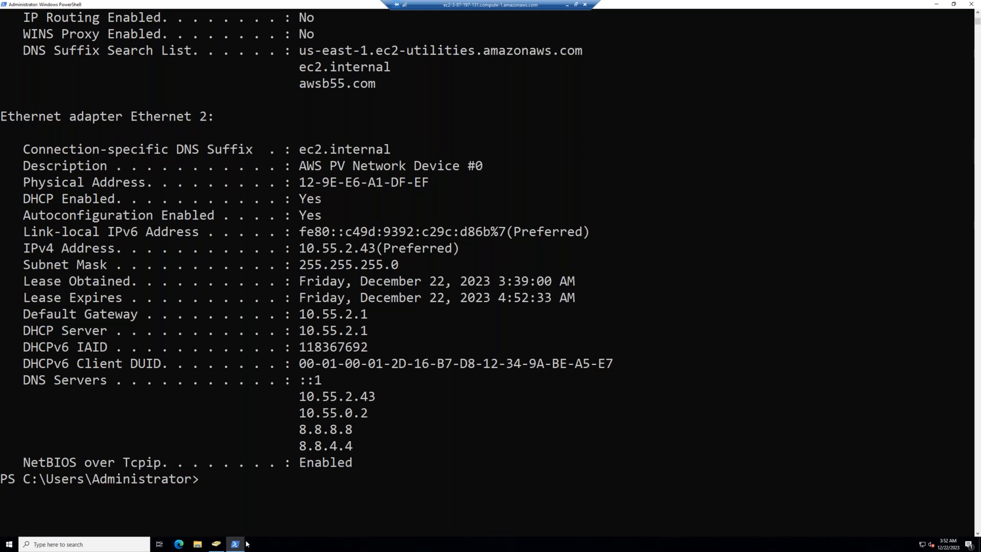
pyautogui.click(216, 543)
pyautogui.click(299, 40)
pyautogui.moveTo(76, 165); pyautogui.dragTo(172, 163)
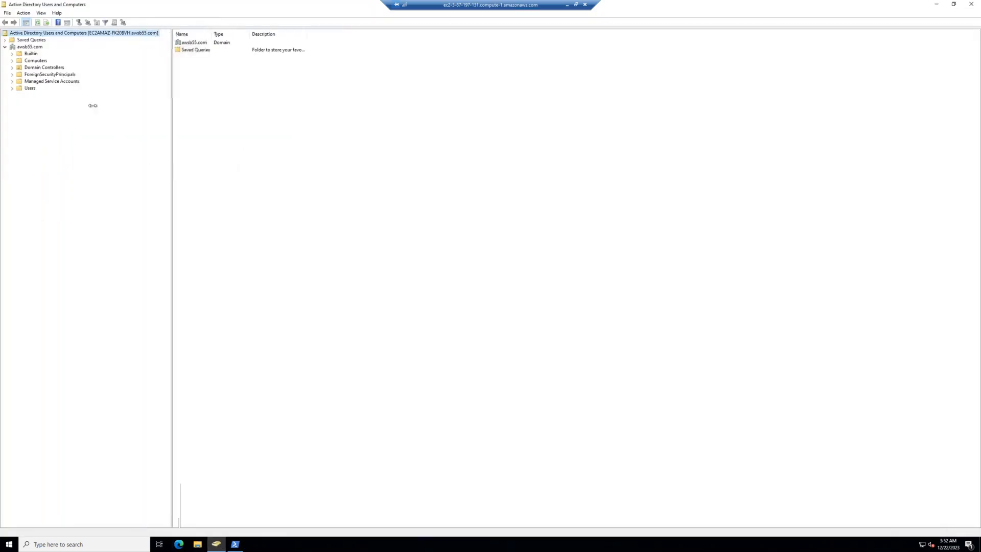
# Step: Open the awsb55.com Users container to list Administrator, Guest and default security groups
pyautogui.click(30, 90)
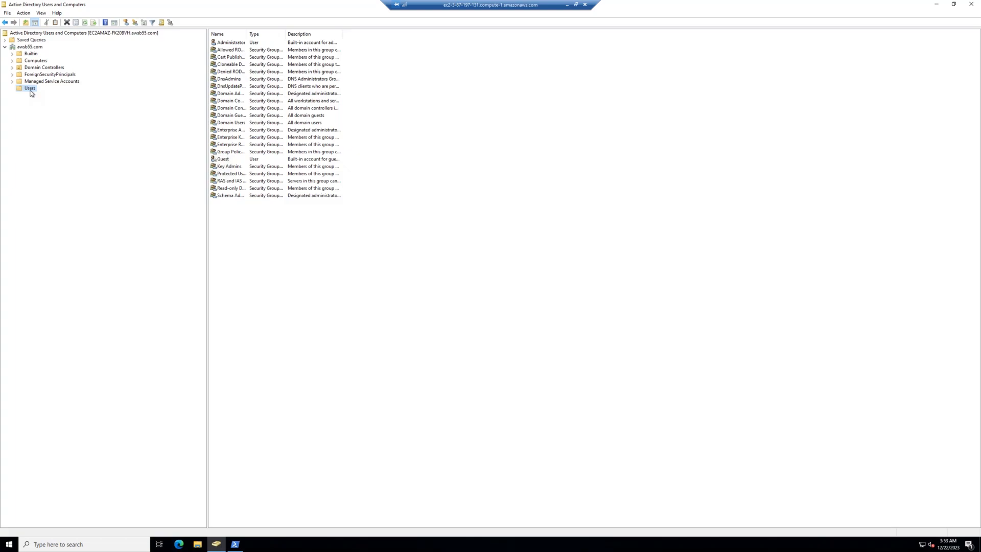
# Step: Start a new user in the Users container, entering the user's full name and logon name
pyautogui.rightClick(30, 90)
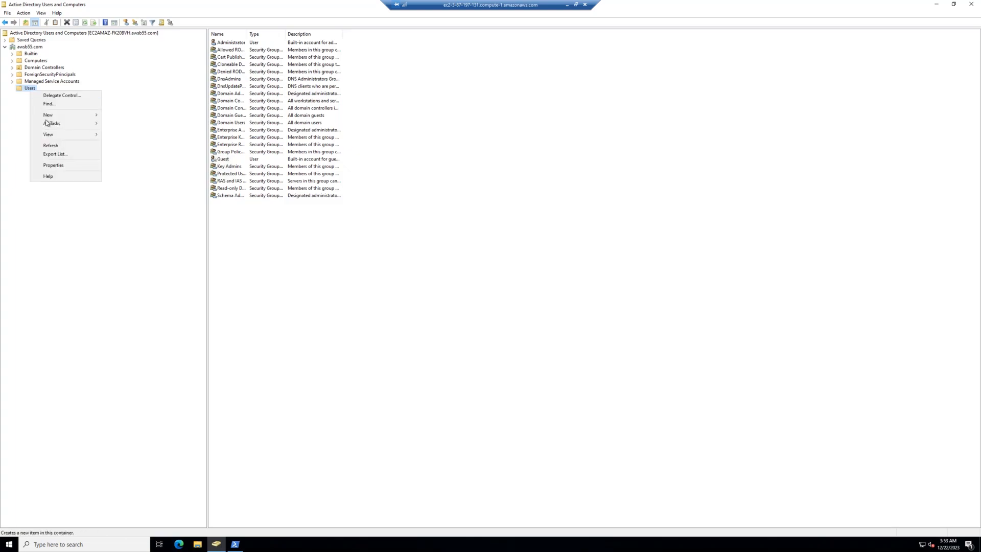
pyautogui.moveTo(68, 119)
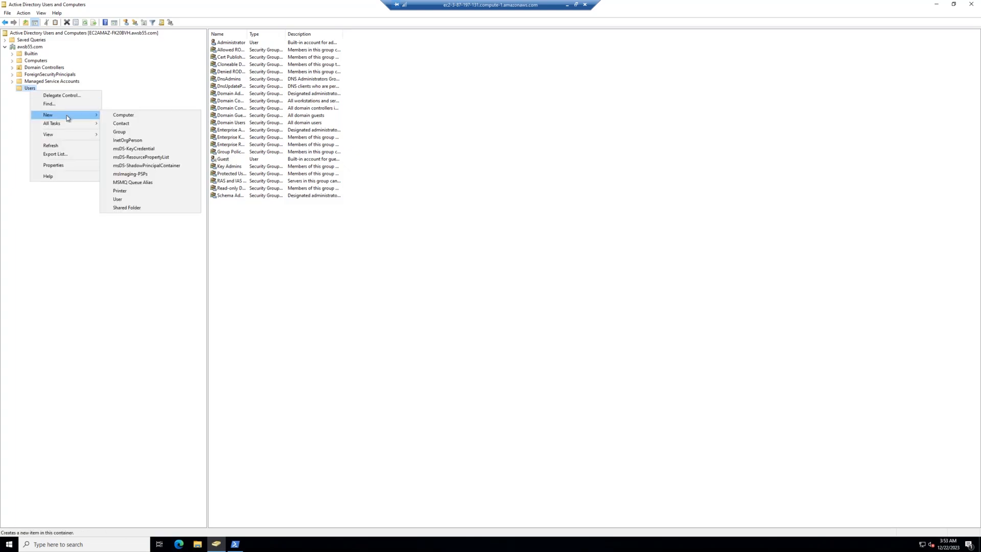
pyautogui.click(137, 200)
pyautogui.click(97, 73)
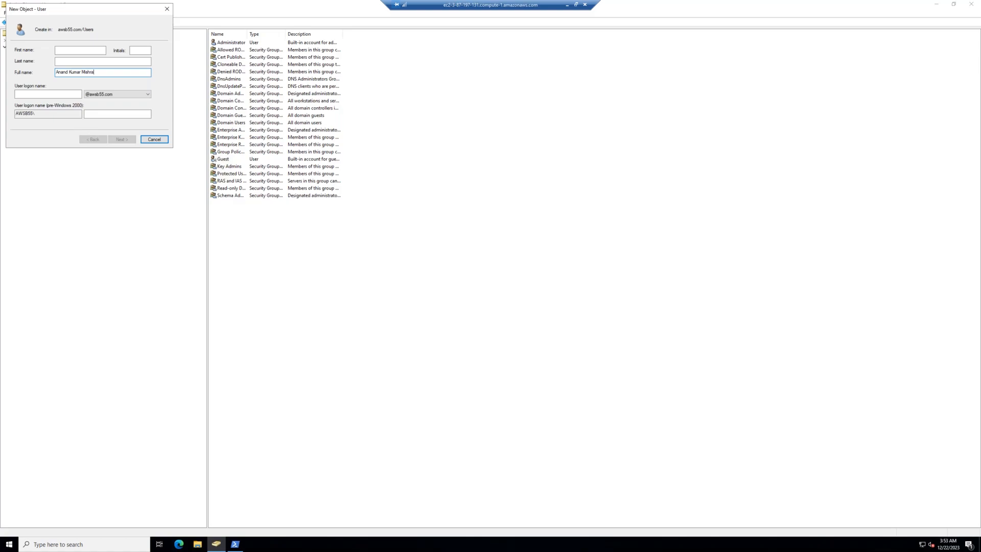
pyautogui.click(46, 94)
pyautogui.moveTo(56, 72); pyautogui.dragTo(106, 72)
pyautogui.click(45, 96)
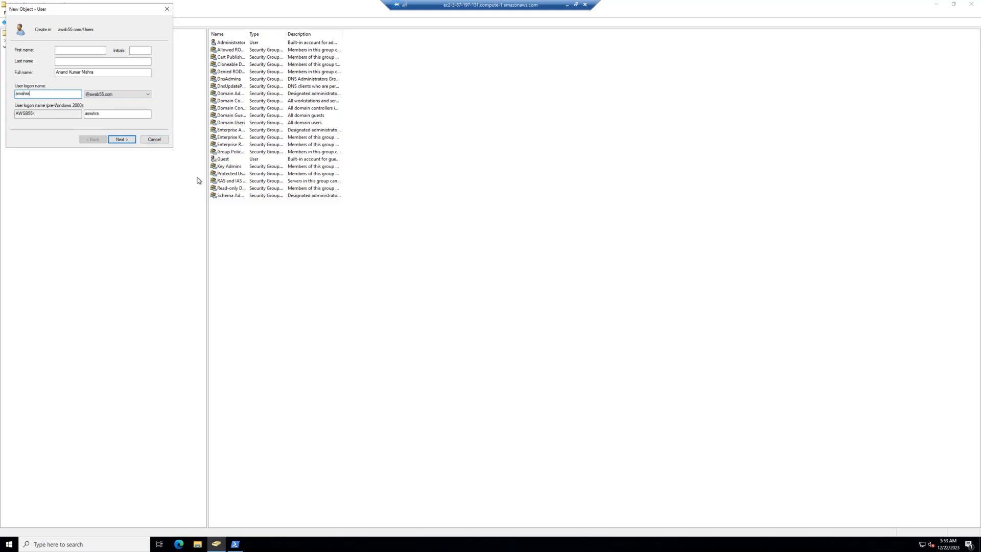
# Step: Give the account a password, finish the wizard, and open the new user's properties
pyautogui.click(126, 142)
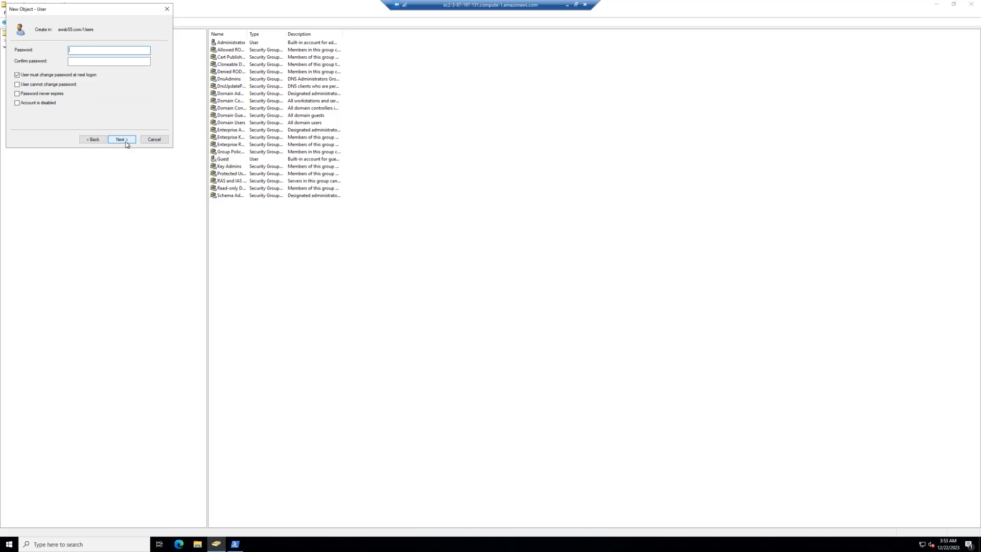
pyautogui.write('••••••••••••••••••')
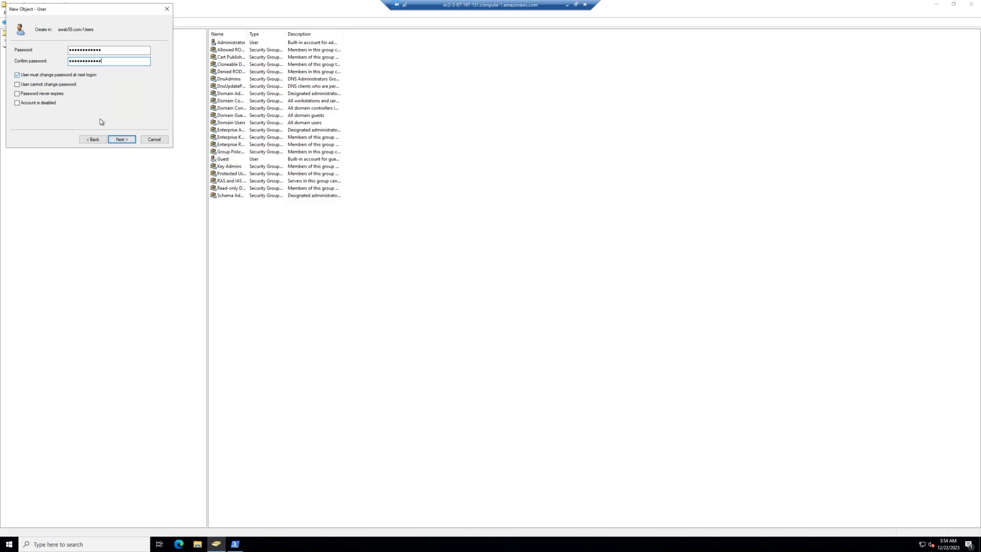
pyautogui.click(117, 141)
pyautogui.click(119, 140)
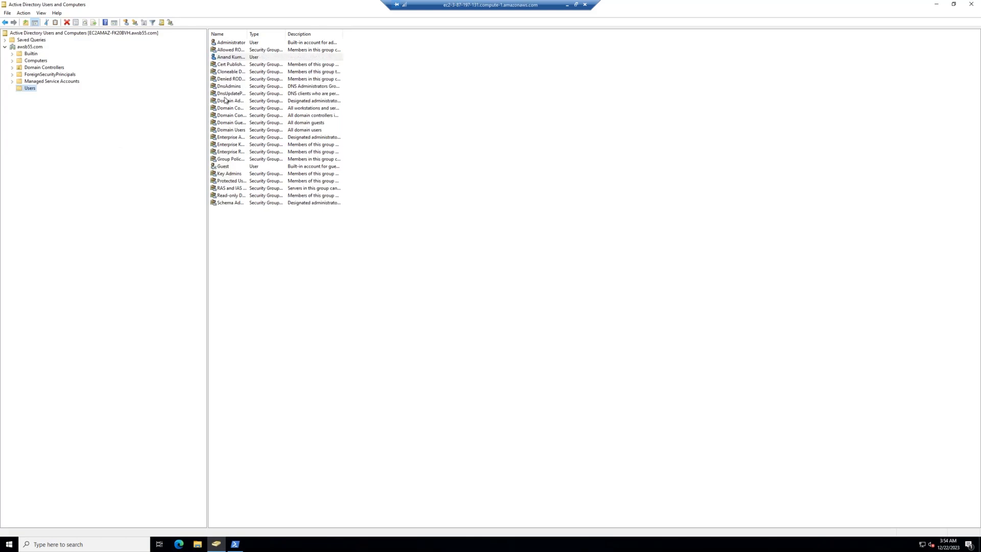
pyautogui.doubleClick(233, 59)
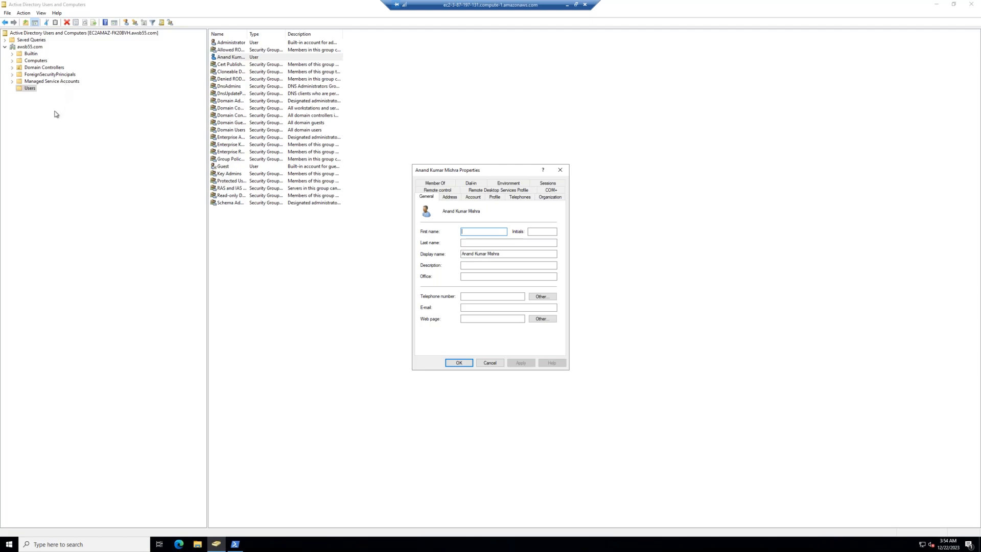
# Step: Restart the PuTTY session, log in with the key passphrase, and become root with sudo su -
pyautogui.click(567, 9)
pyautogui.rightClick(433, 6)
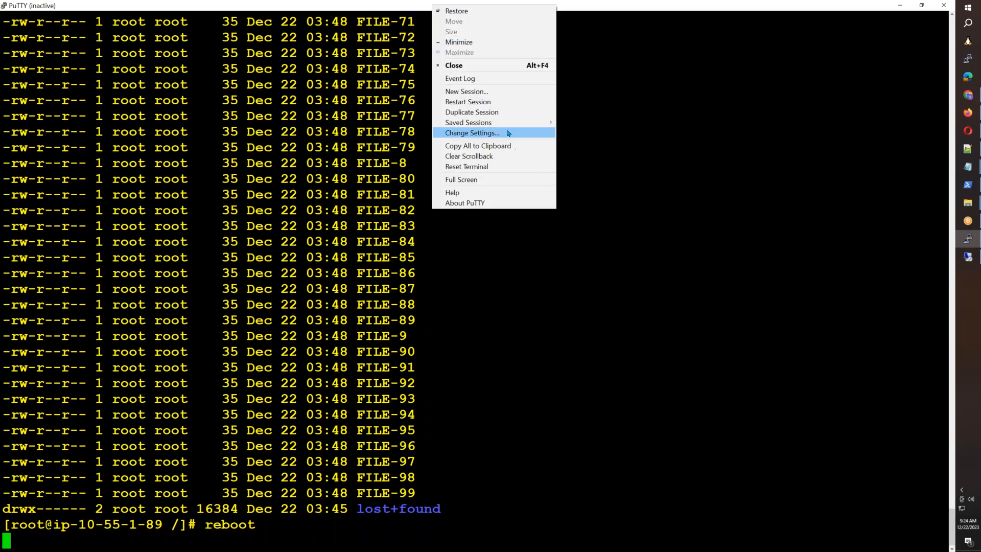
pyautogui.click(506, 102)
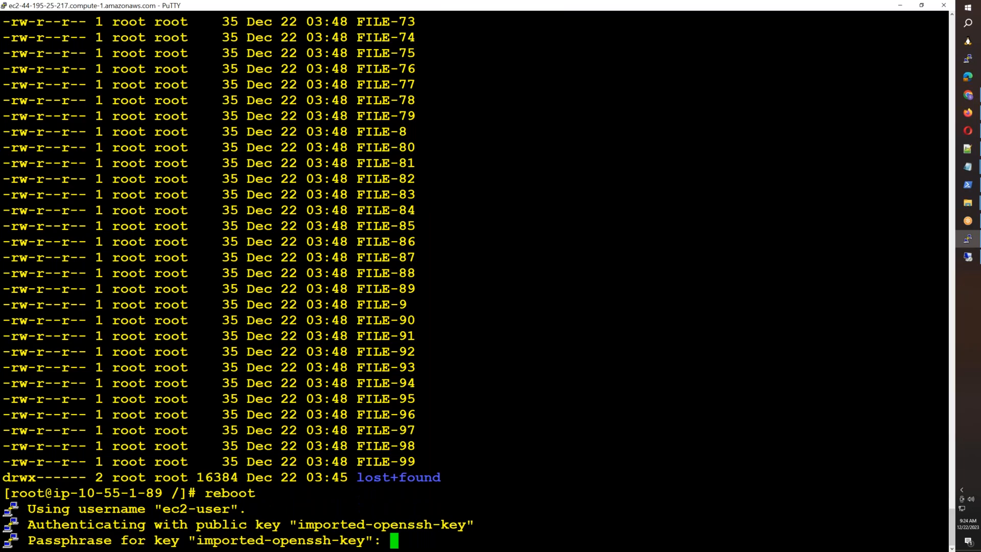
pyautogui.press('Return')
pyautogui.write('sudo su -')
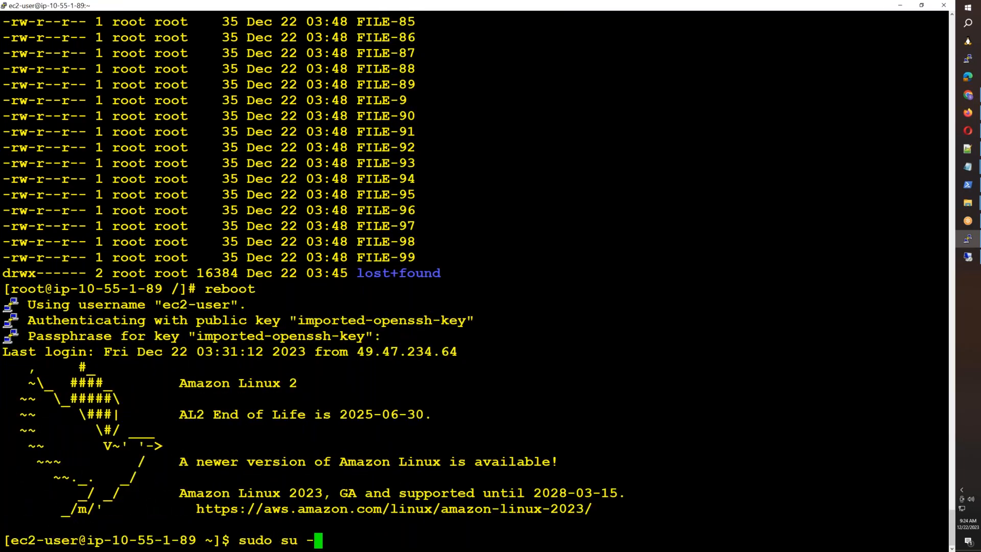
pyautogui.press('Return')
pyautogui.hotkey('ctrl', 'l')
# Step: List /5gbvolume/ to confirm its files survived the reboot
pyautogui.write('ll /da')
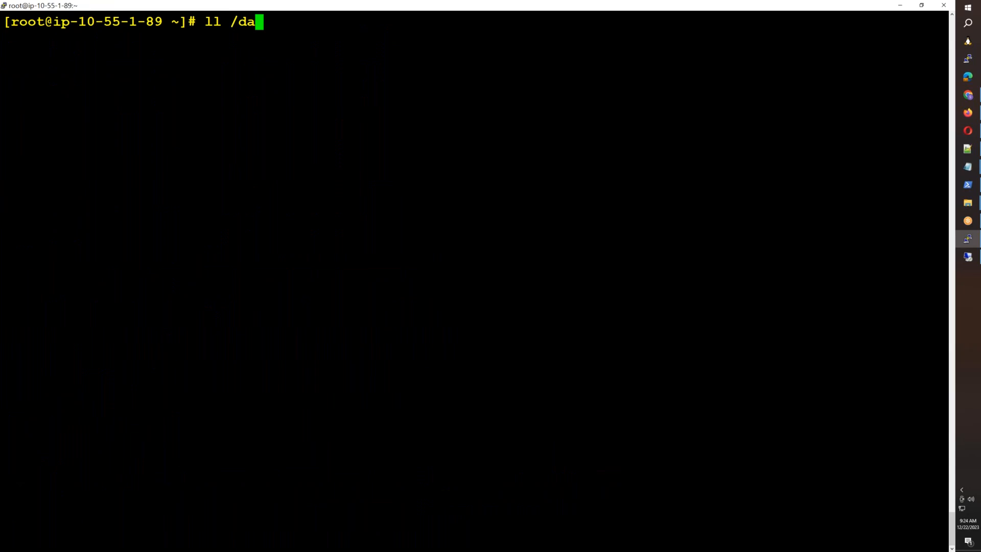
pyautogui.press('BackSpace')
pyautogui.press('BackSpace')
pyautogui.write('5g')
pyautogui.press('Tab')
pyautogui.press('Return')
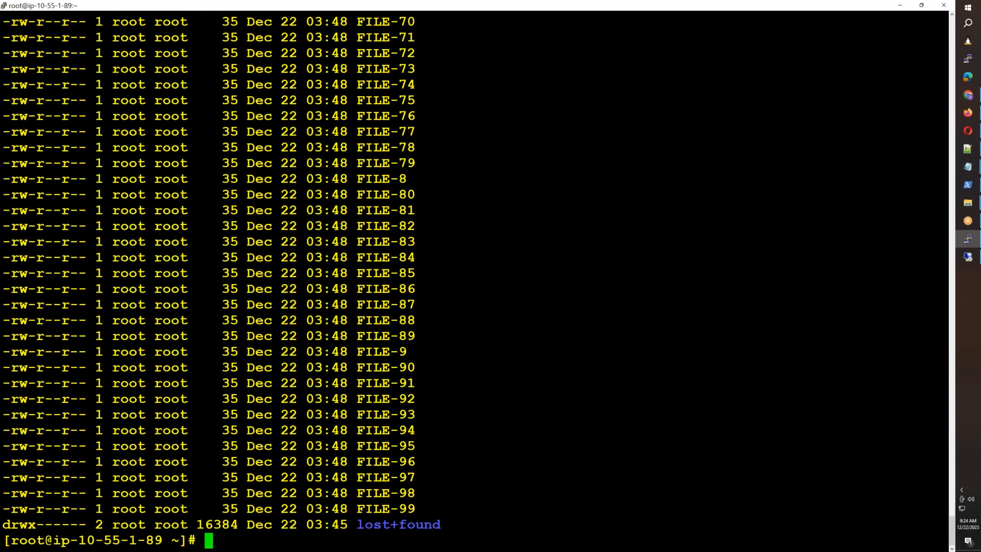
# Step: List /hellofolder/ and see it shows total 0
pyautogui.hotkey('ctrl', 'l')
pyautogui.press('Up')
pyautogui.press('BackSpace')
pyautogui.press('BackSpace')
pyautogui.press('BackSpace')
pyautogui.press('BackSpace')
pyautogui.press('BackSpace')
pyautogui.press('BackSpace')
pyautogui.press('BackSpace')
pyautogui.press('BackSpace')
pyautogui.press('BackSpace')
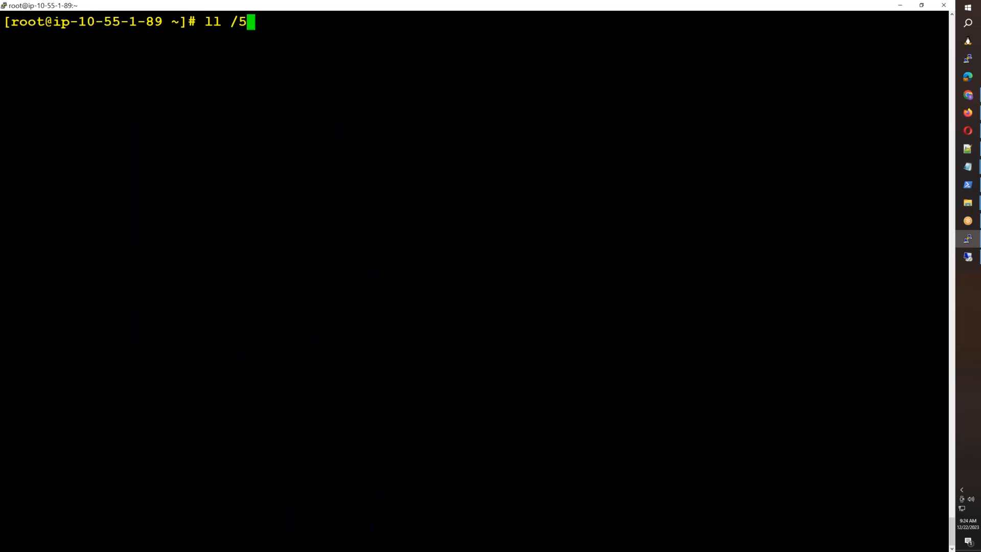
pyautogui.press('BackSpace')
pyautogui.write('h')
pyautogui.press('Tab')
pyautogui.press('Return')
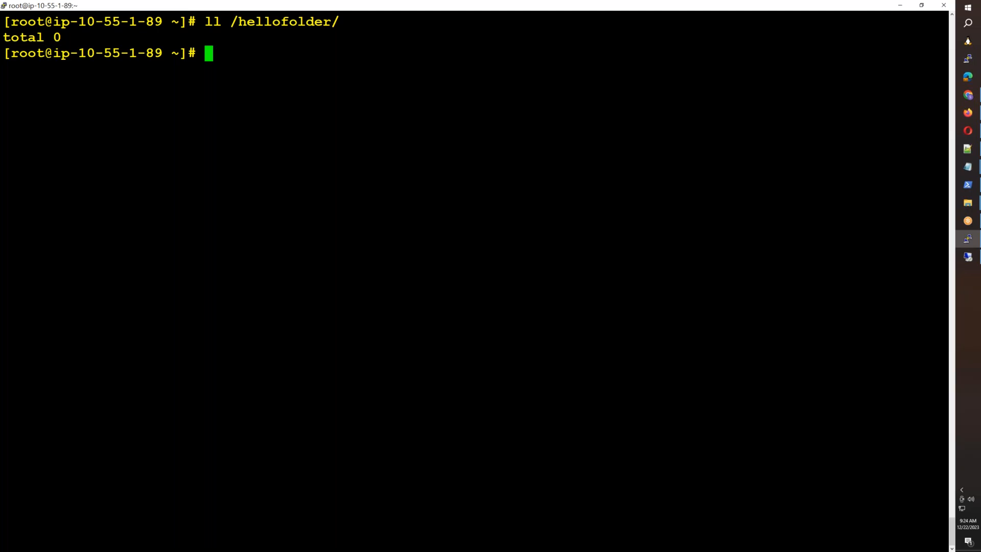
# Step: Mount /dev/xvdf1 on /5gbvolume/
pyautogui.write('moutnn')
pyautogui.press('BackSpace')
pyautogui.press('BackSpace')
pyautogui.press('BackSpace')
pyautogui.press('BackSpace')
pyautogui.write('nt /dev/')
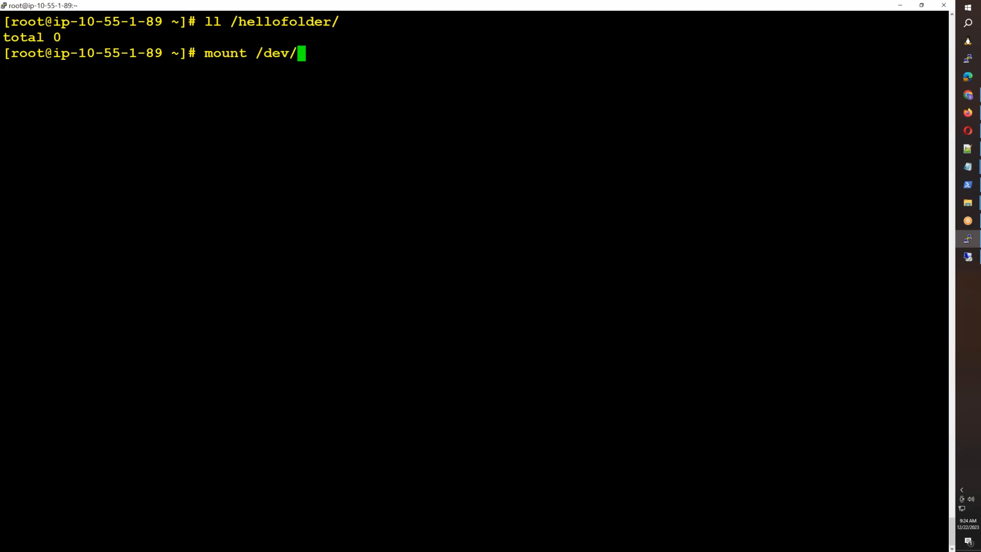
pyautogui.write('xvdf')
pyautogui.press('BackSpace')
pyautogui.press('BackSpace')
pyautogui.write('d')
pyautogui.press('Tab')
pyautogui.press('Tab')
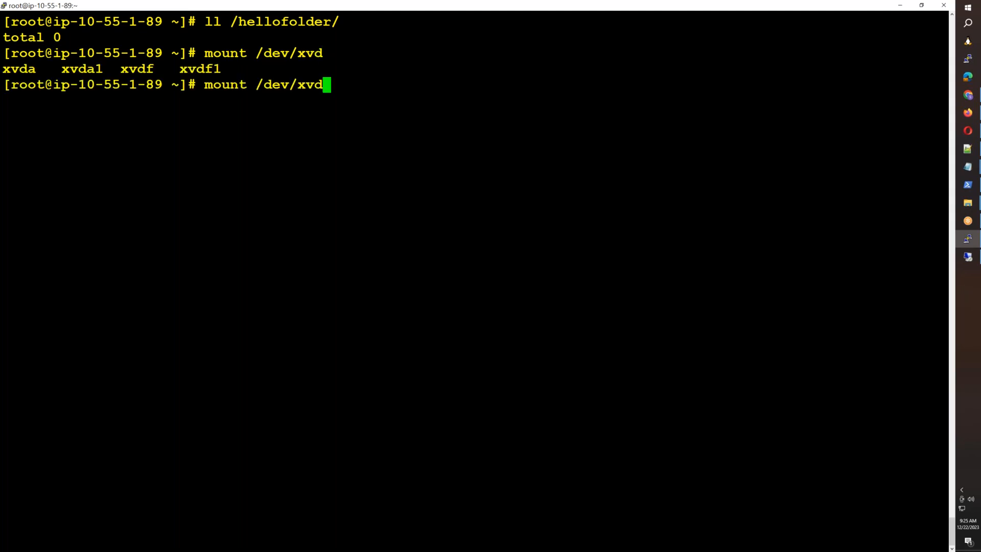
pyautogui.write('f1 /5')
pyautogui.press('Tab')
pyautogui.press('Return')
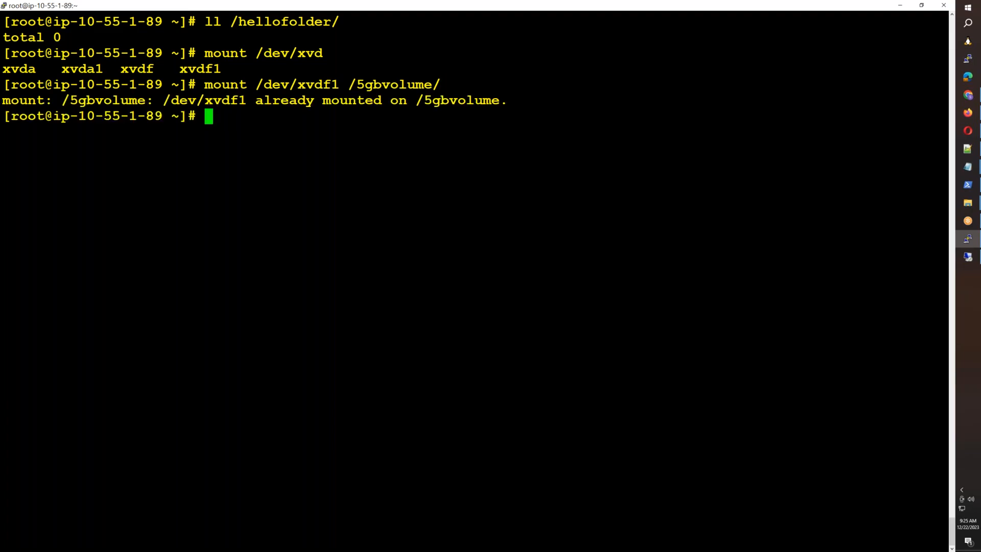
# Step: List the files on /5gbvolume and abandon the recalled mount command
pyautogui.write('ll /5')
pyautogui.press('Tab')
pyautogui.press('Return')
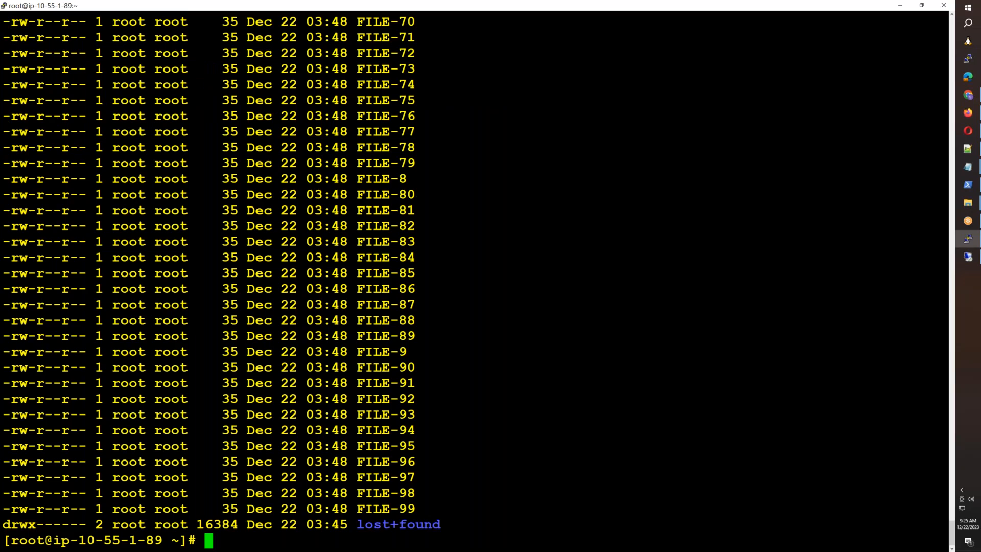
pyautogui.press('Up')
pyautogui.press('Up')
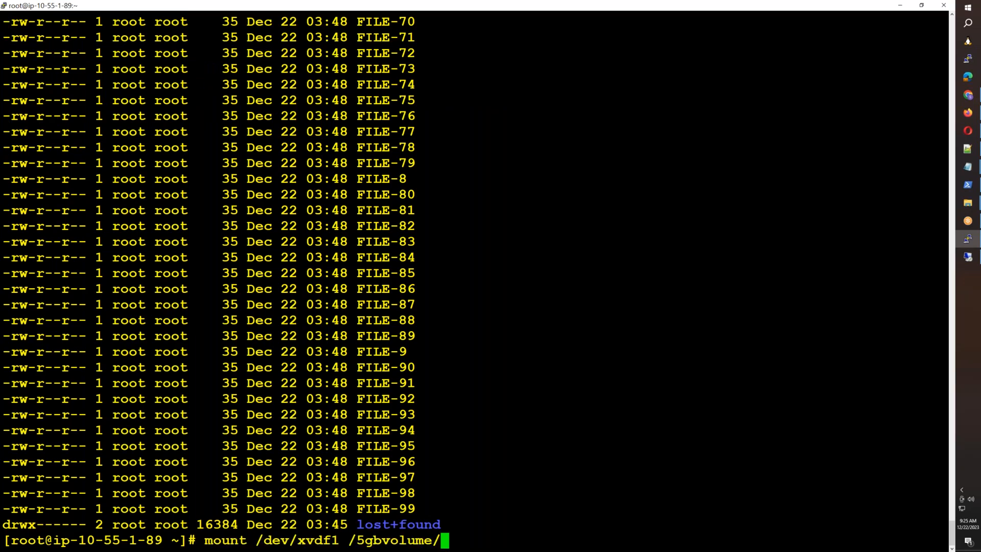
pyautogui.hotkey('ctrl', 'l')
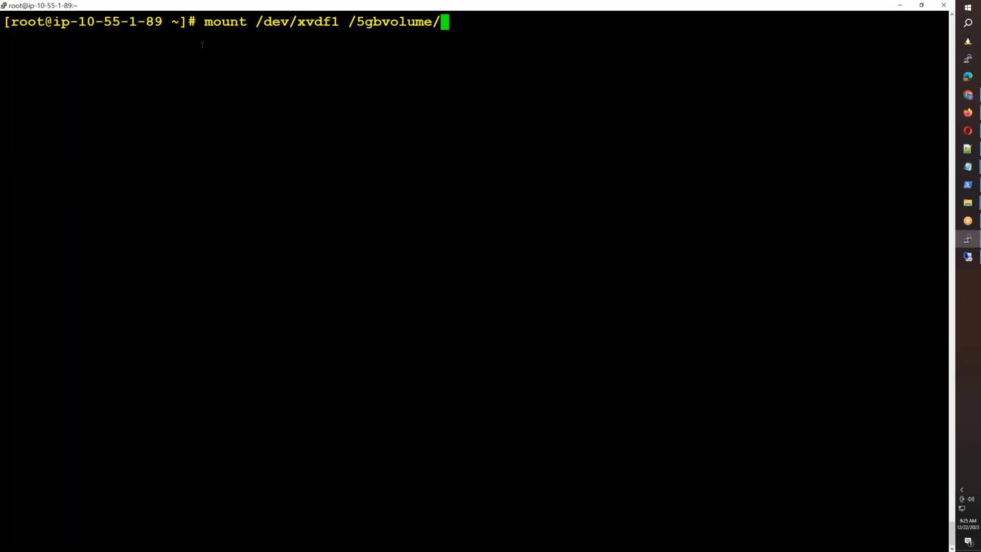
pyautogui.hotkey('ctrl', 'c')
# Step: Show /etc/fstab, highlight its /5gbvolume entry, then bring up the Notepad task list
pyautogui.write('cat /etc/fstab')
pyautogui.press('Return')
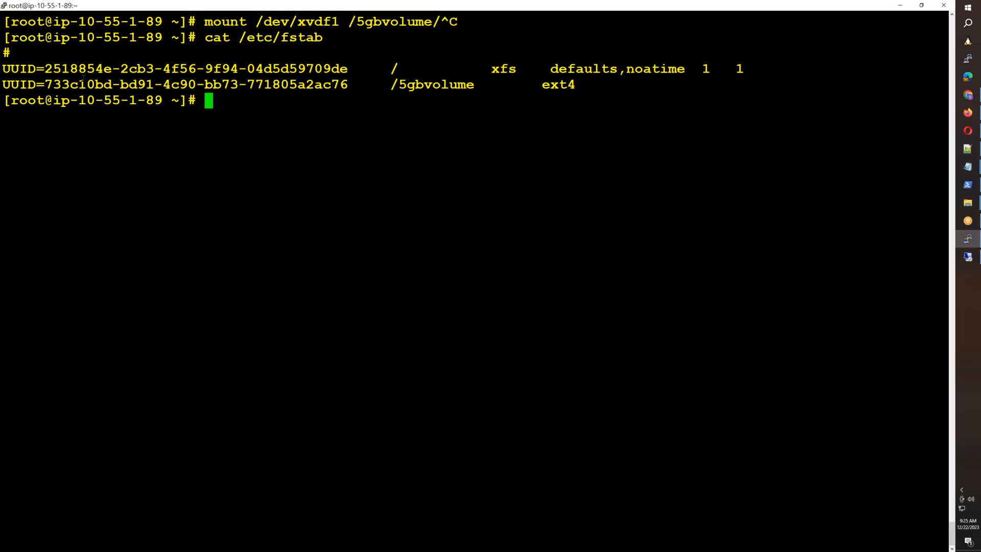
pyautogui.moveTo(16, 85); pyautogui.dragTo(713, 81)
pyautogui.click(667, 203)
pyautogui.click(967, 167)
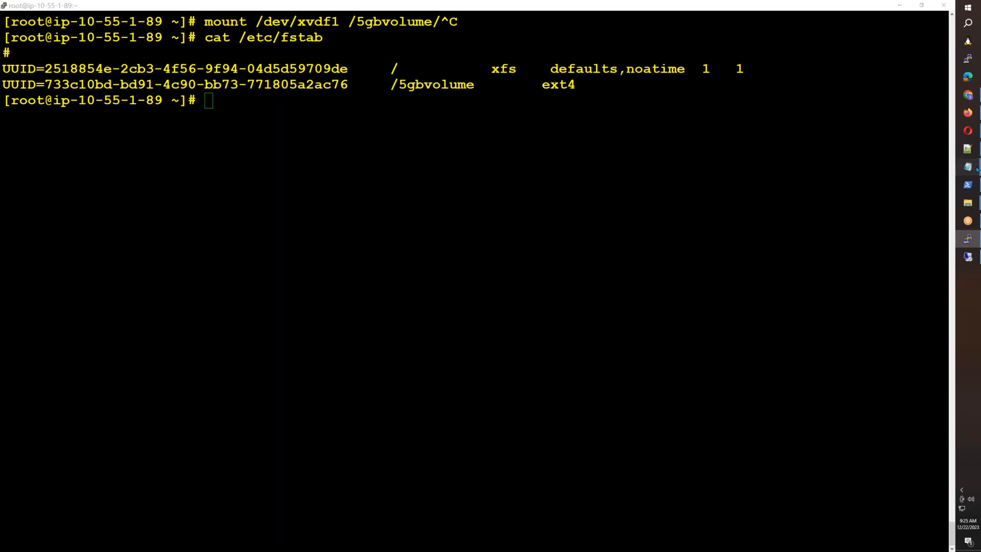
pyautogui.click(905, 187)
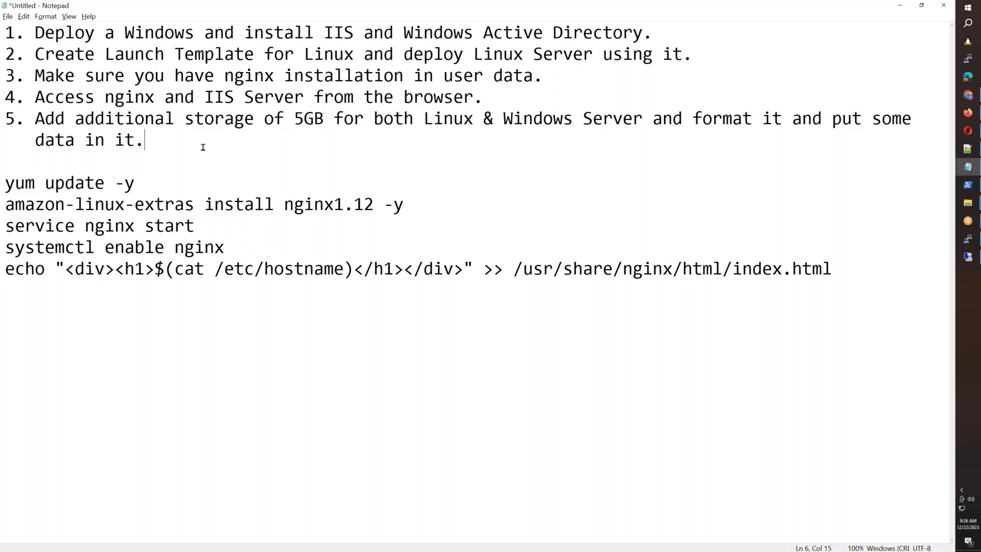
# Step: Select task items 1–5 in Notepad, then return to the EC2 Connect to instance page
pyautogui.moveTo(195, 148); pyautogui.dragTo(2, 29)
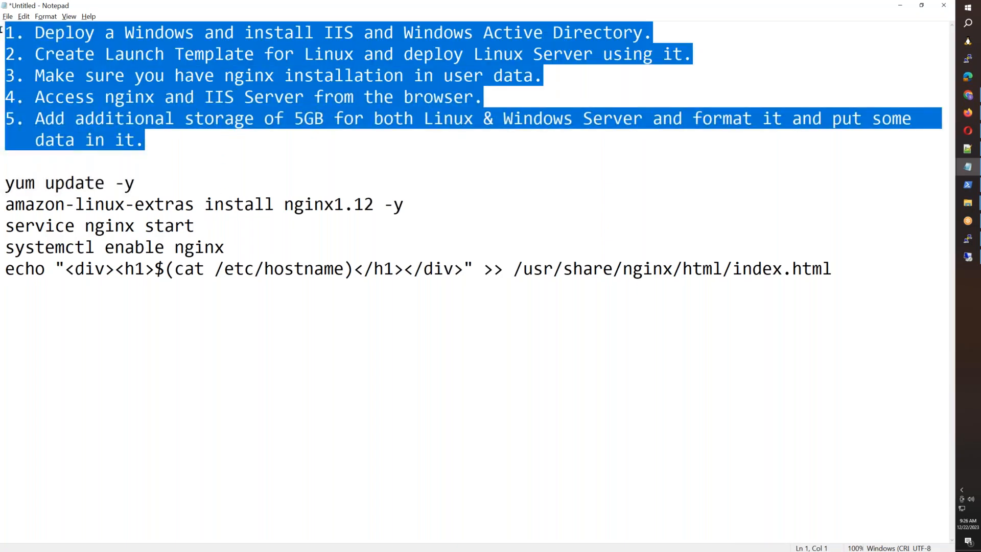
pyautogui.click(963, 116)
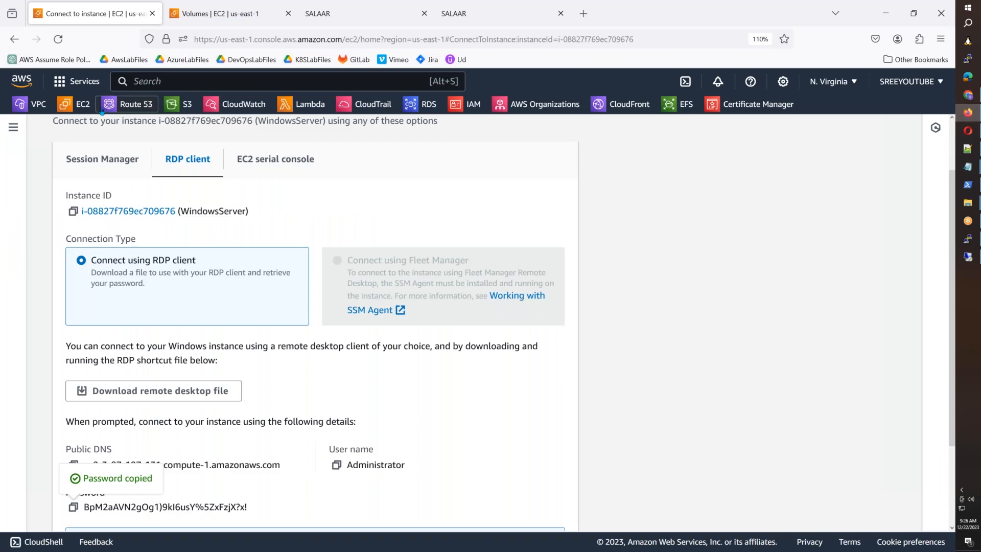
# Step: Open the EC2 dashboard and its Instances list
pyautogui.click(76, 104)
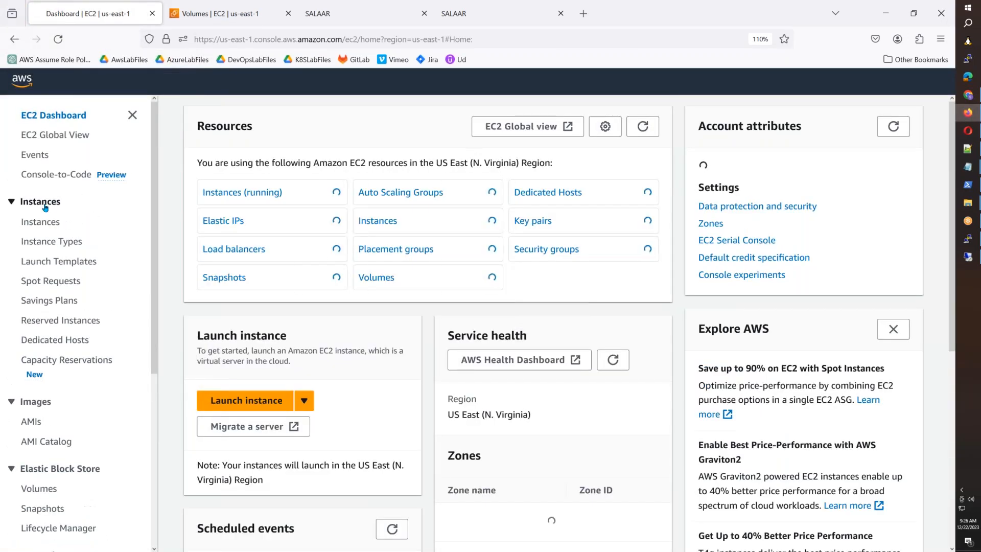
pyautogui.click(41, 201)
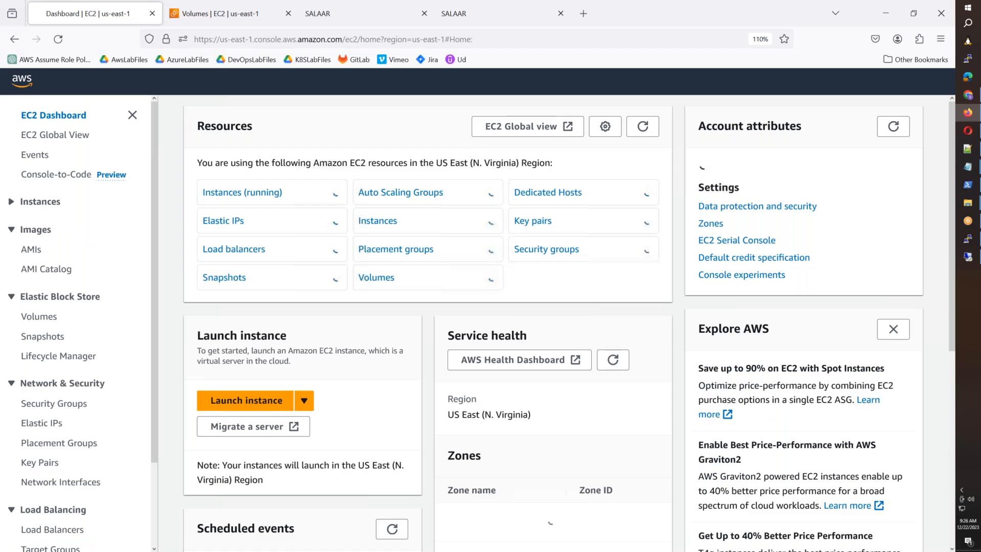
pyautogui.click(40, 201)
pyautogui.click(43, 222)
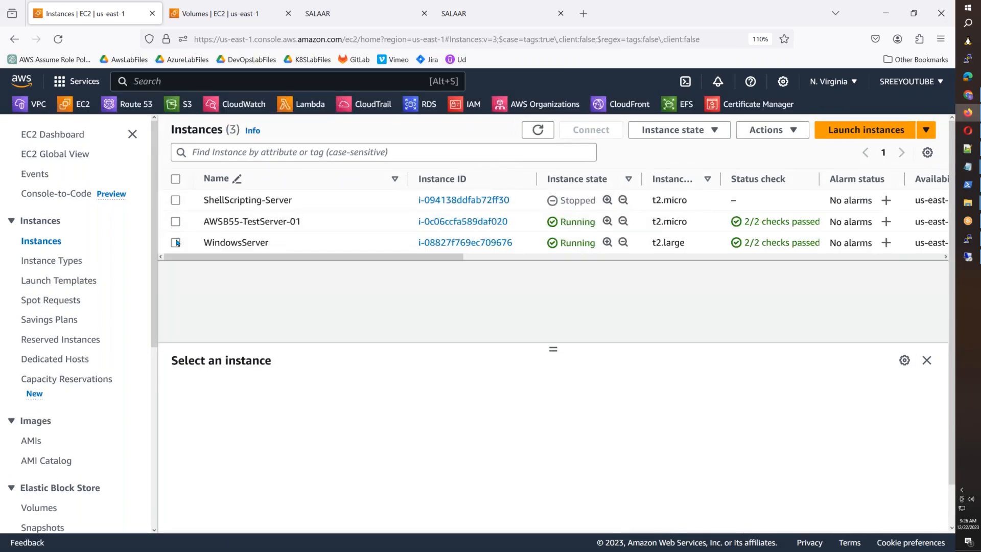
# Step: Tick AWSB55-TestServer-01 and WindowsServer, view Instance state options, and close them unchanged
pyautogui.click(175, 221)
pyautogui.click(175, 243)
pyautogui.click(687, 131)
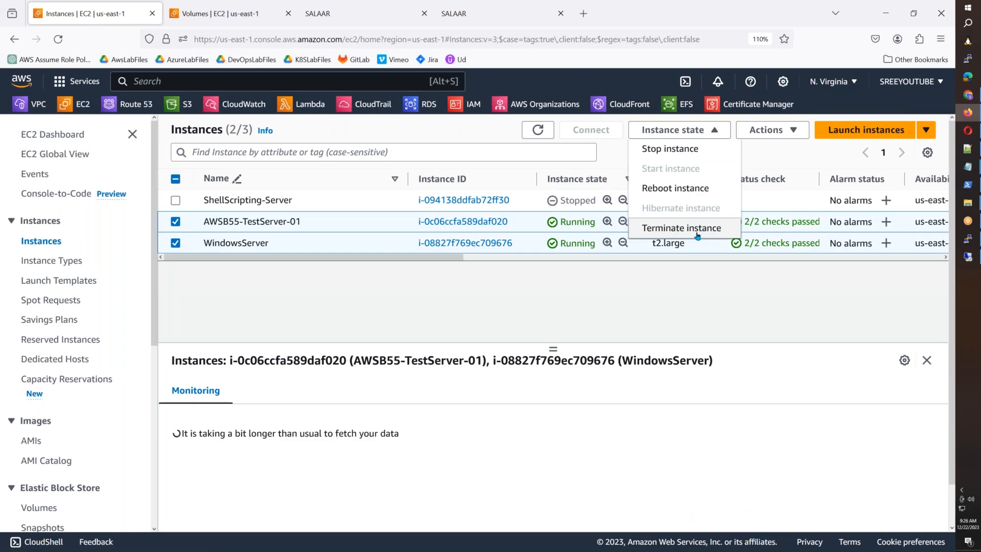
pyautogui.click(714, 291)
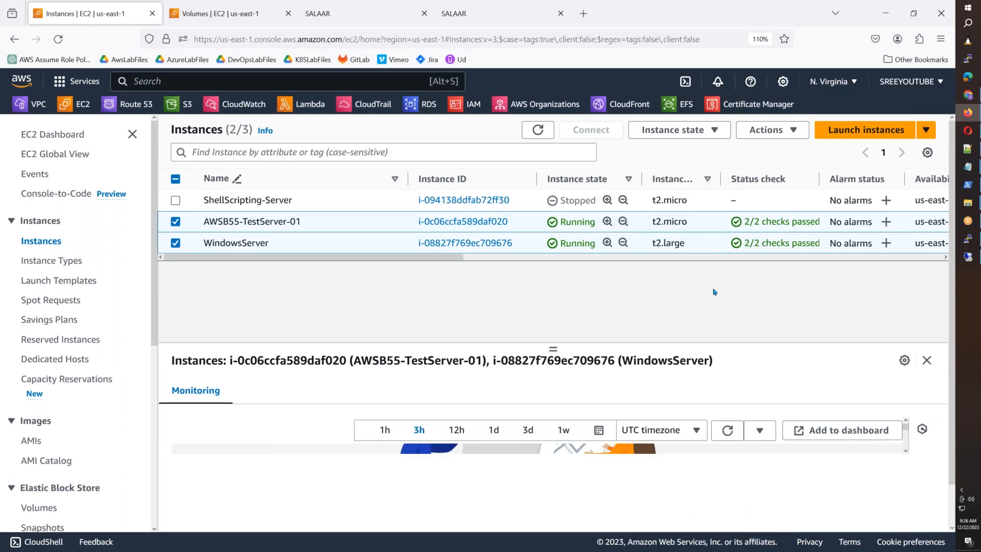
pyautogui.scroll(-5, 666, 428)
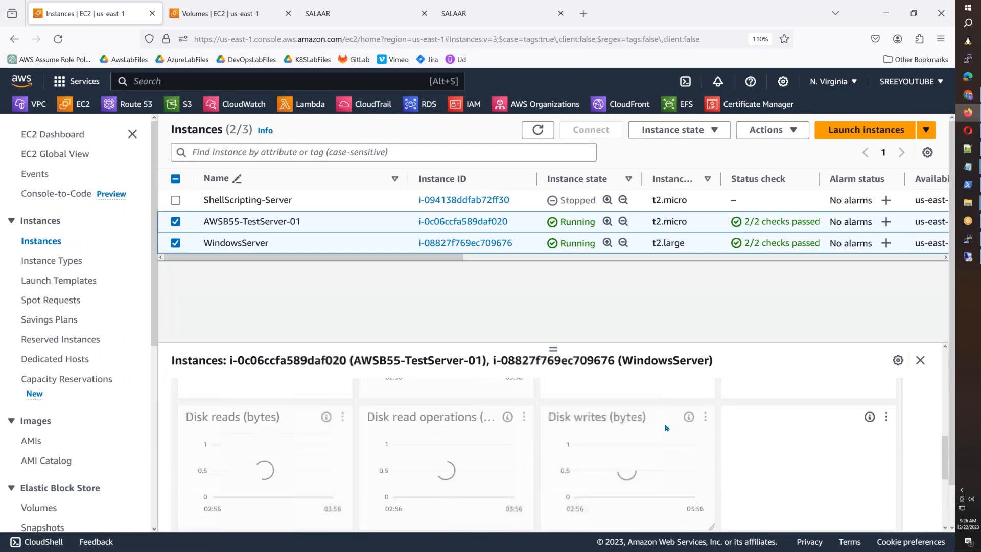
pyautogui.scroll(5, 666, 427)
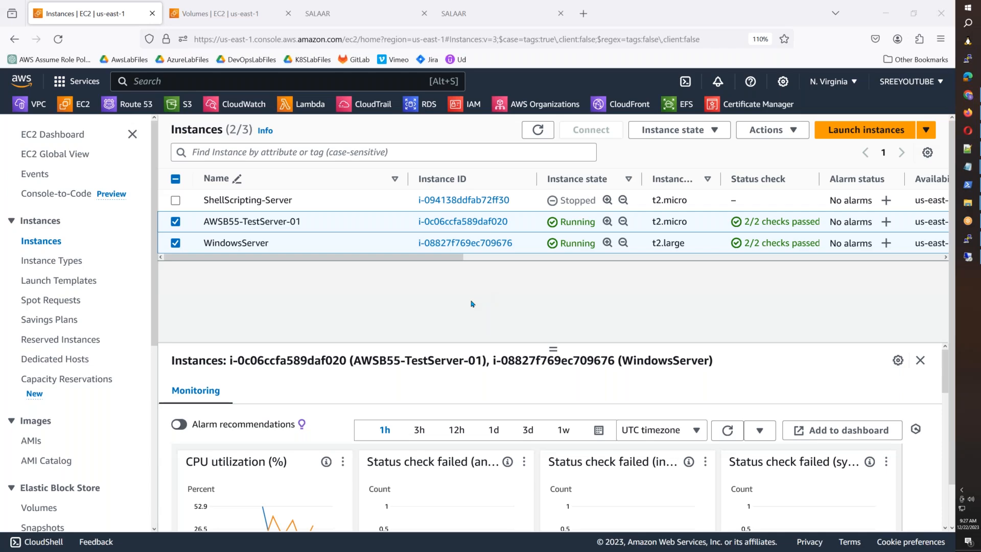
# Step: Search Google for 8.8.8.8 in a new tab
pyautogui.click(583, 14)
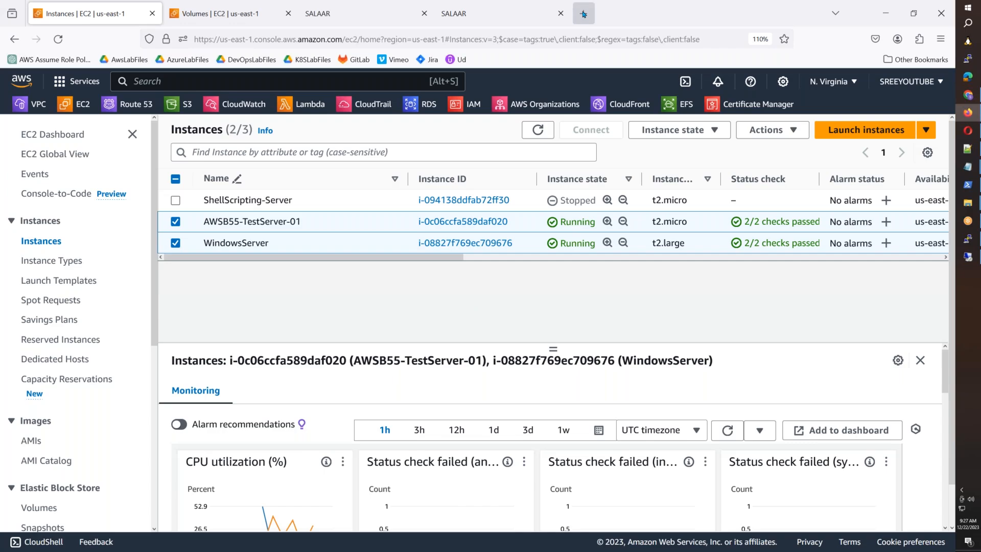
pyautogui.write('g')
pyautogui.press('Return')
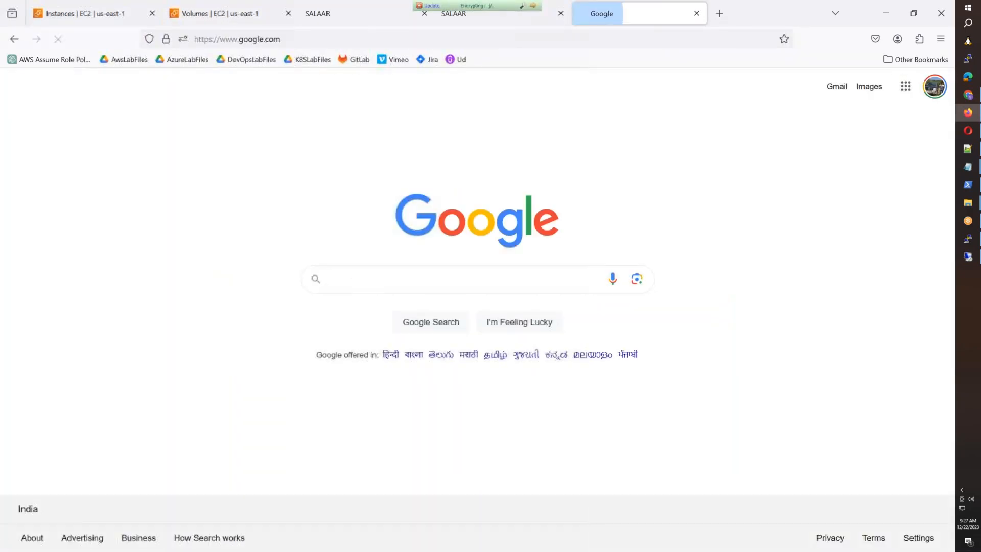
pyautogui.write('8.8.8.8')
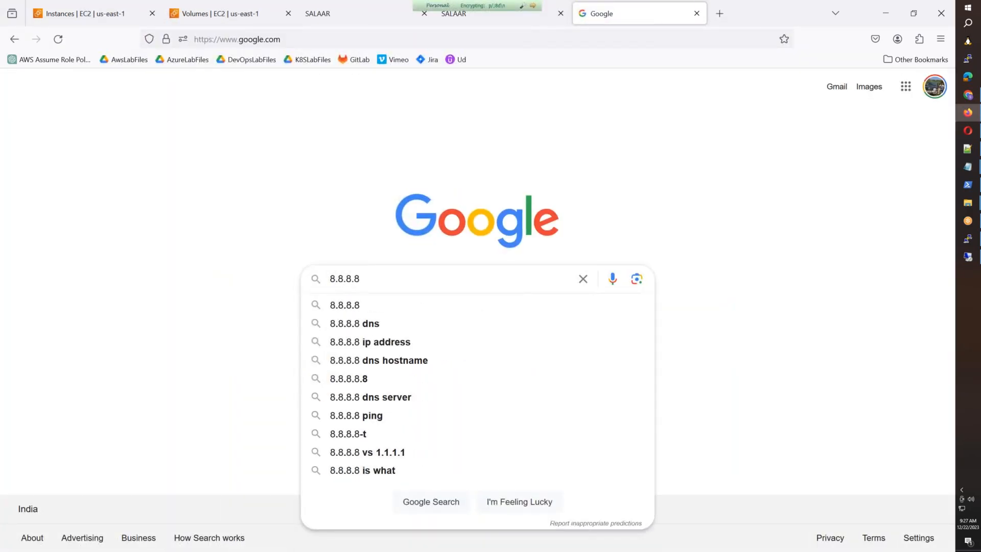
pyautogui.press('Return')
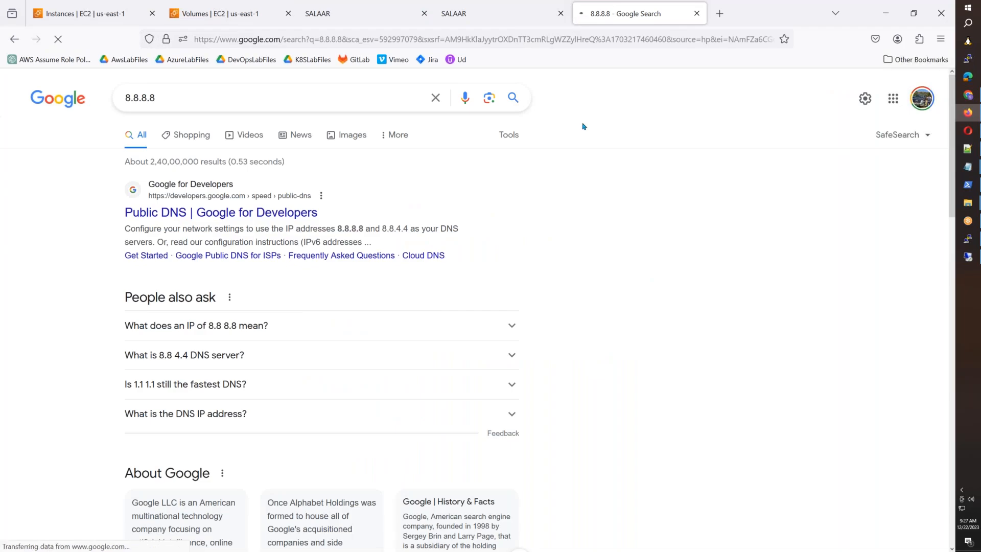
# Step: Highlight the Public DNS result listing 8.8.8.8 and 8.8.4.4, then return to Instances | EC2
pyautogui.moveTo(122, 213); pyautogui.dragTo(319, 214)
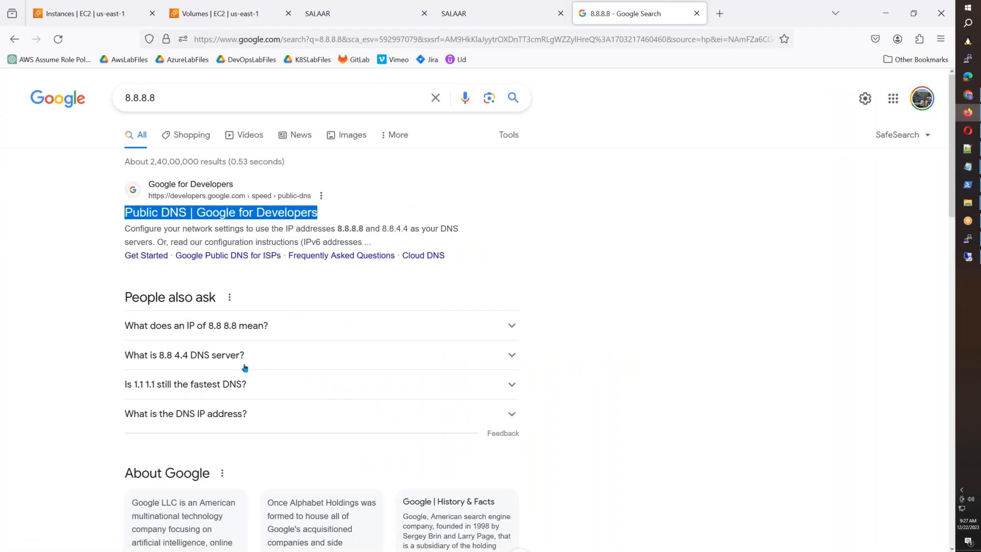
pyautogui.moveTo(326, 228); pyautogui.dragTo(410, 229)
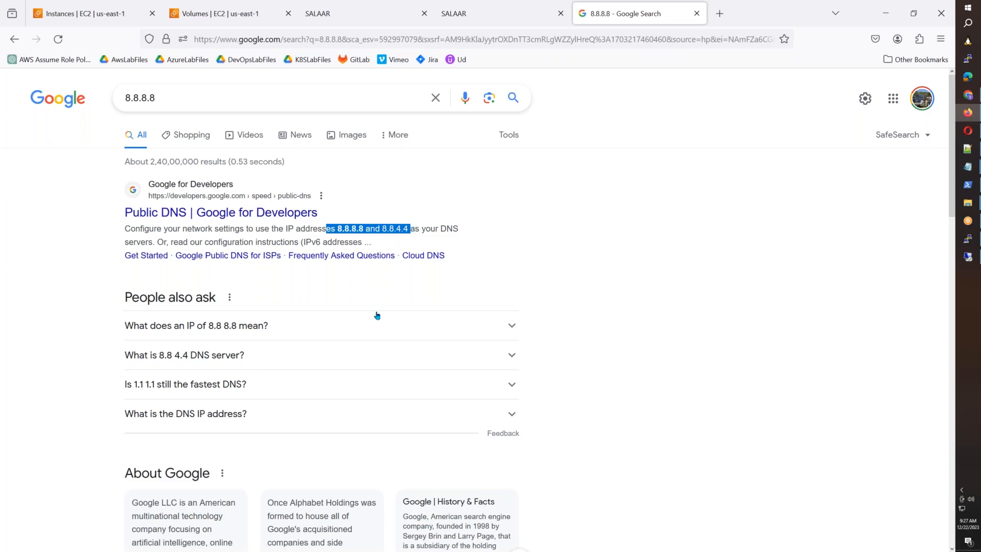
pyautogui.click(306, 232)
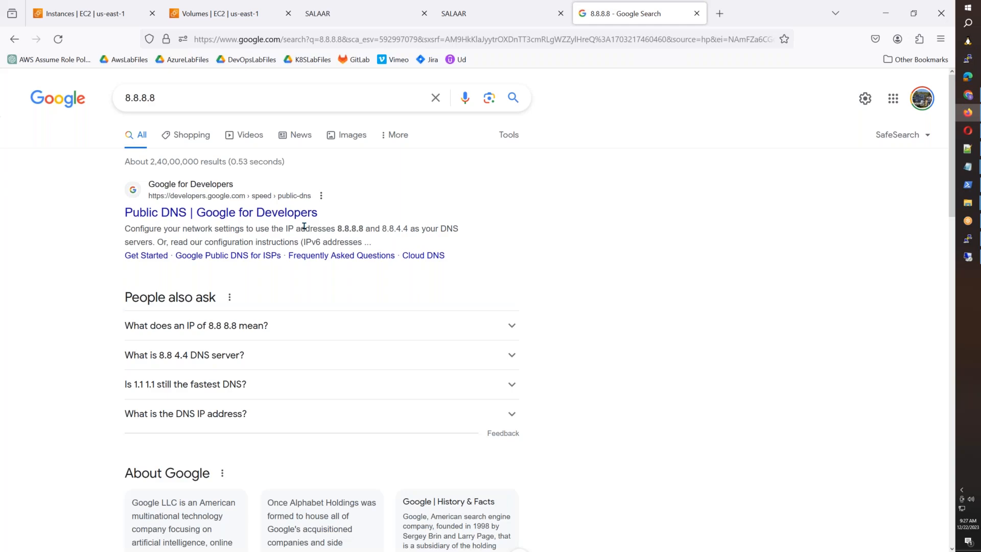
pyautogui.click(106, 15)
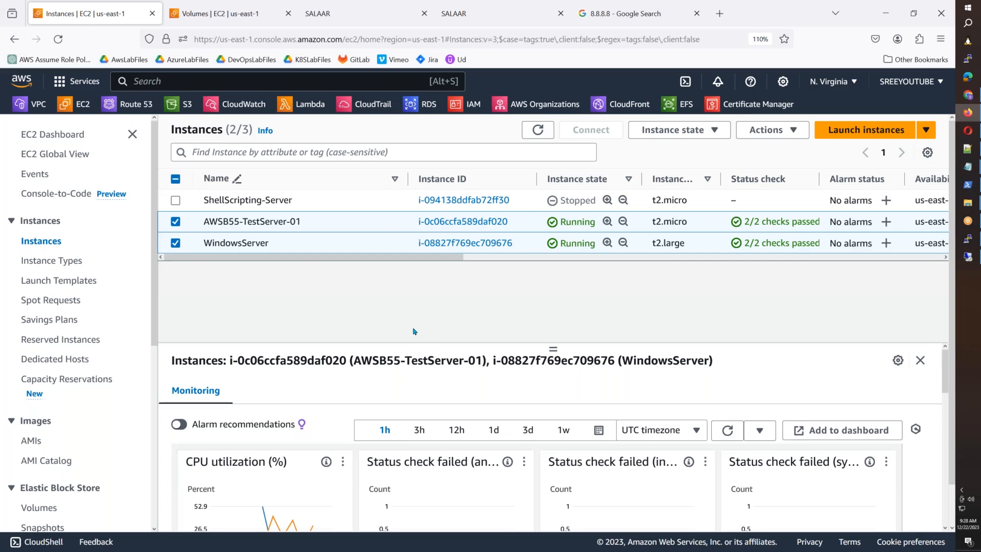
pyautogui.click(175, 221)
pyautogui.click(175, 244)
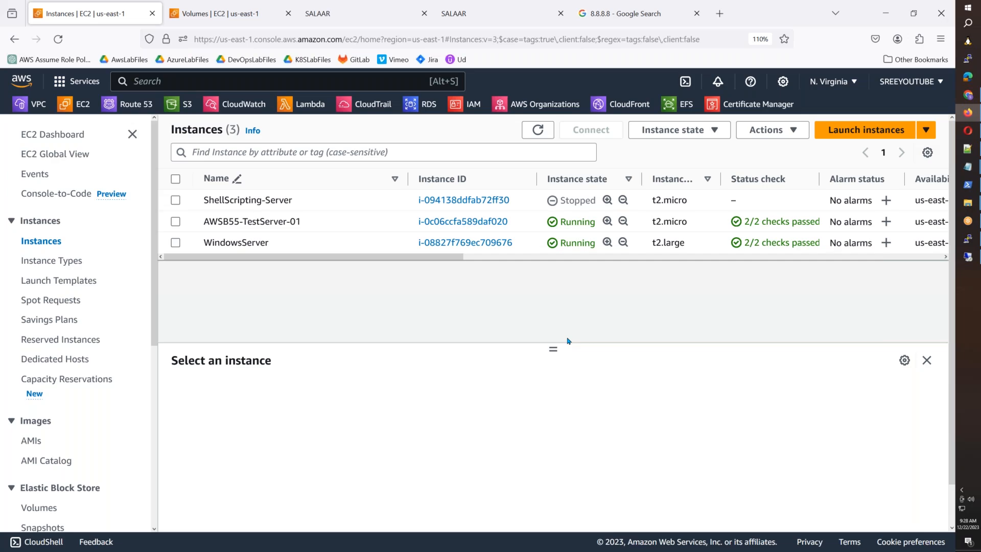
pyautogui.click(177, 223)
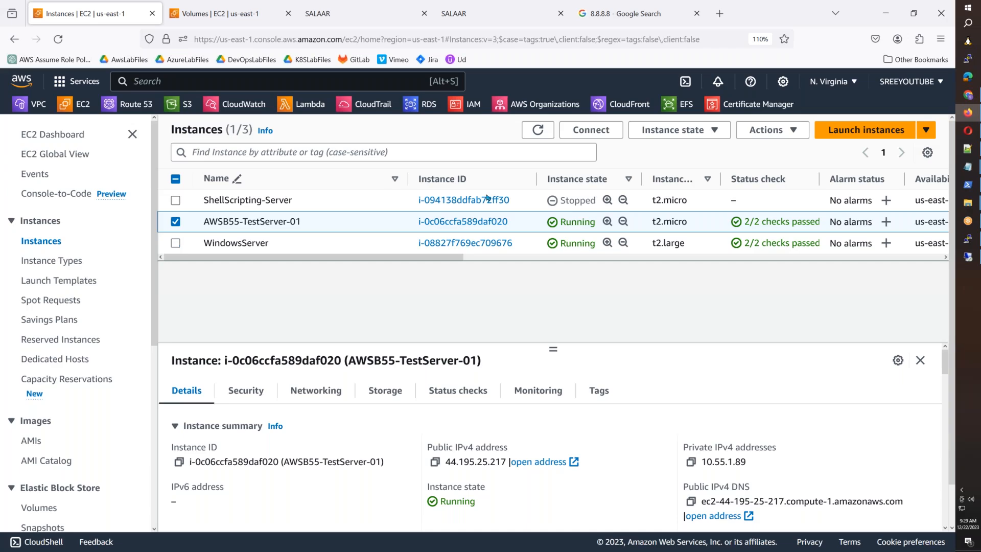
pyautogui.click(177, 243)
pyautogui.click(673, 135)
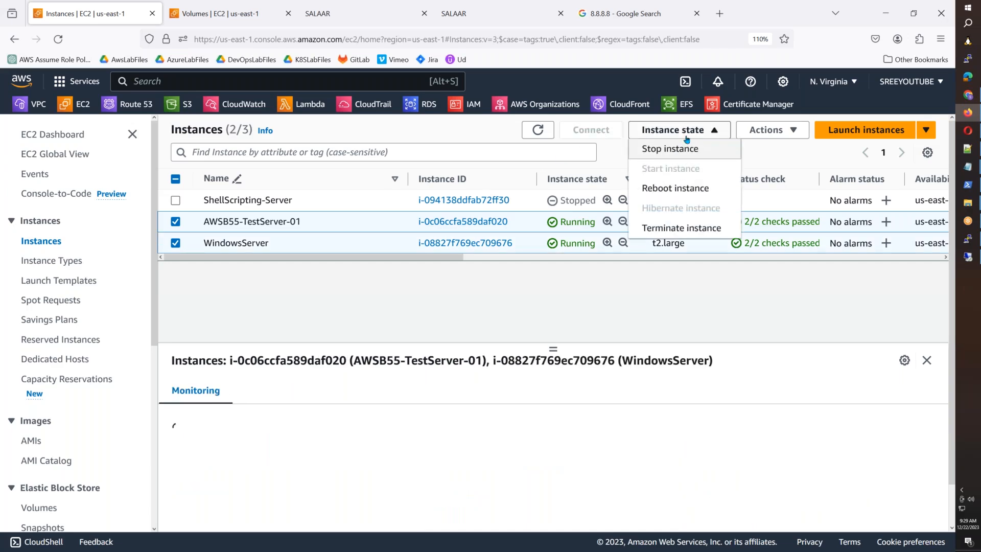
pyautogui.click(680, 288)
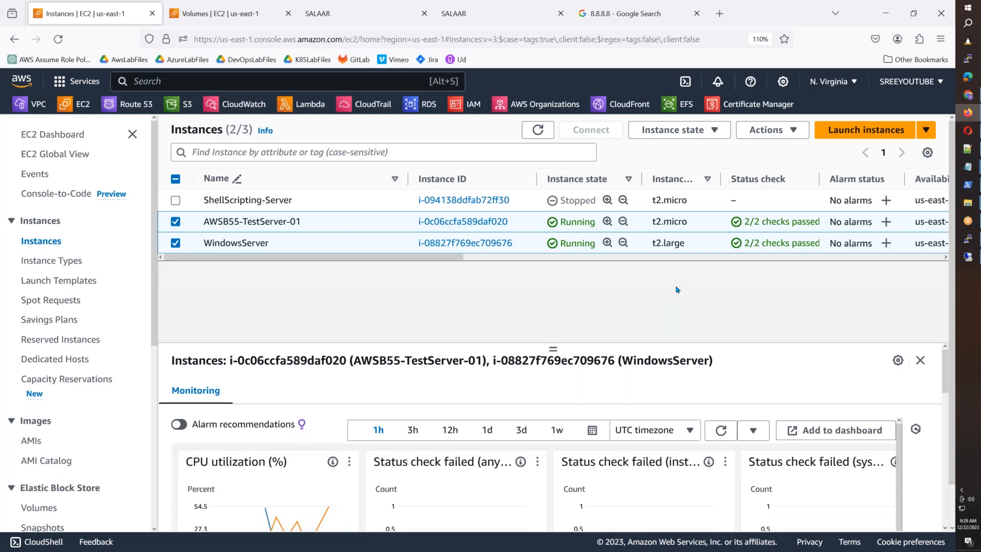
pyautogui.click(967, 257)
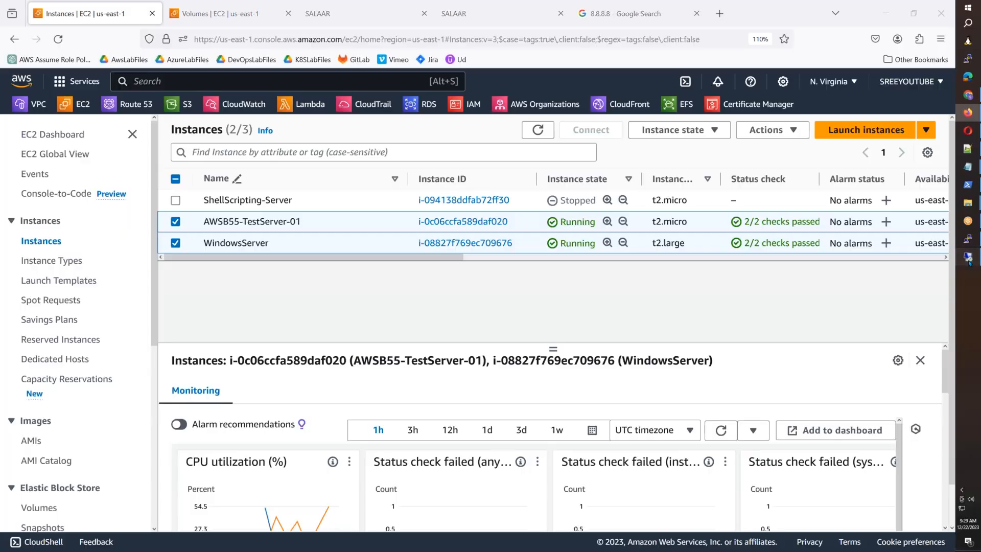
# Step: Close the user properties and highlight DNS servers 10.55.2.43, 10.55.0.2, 8.8.8.8, 8.8.4.4 in PowerShell
pyautogui.click(490, 363)
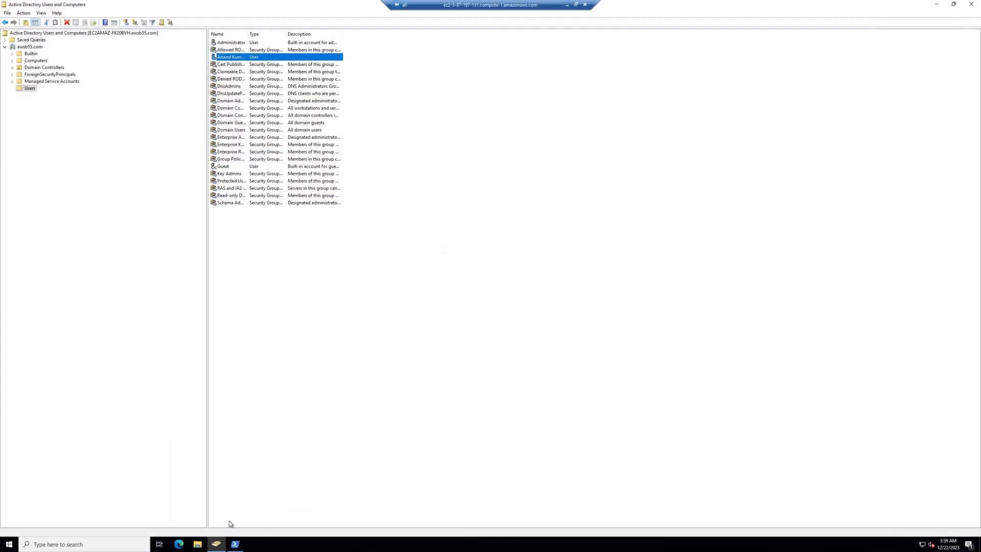
pyautogui.click(236, 545)
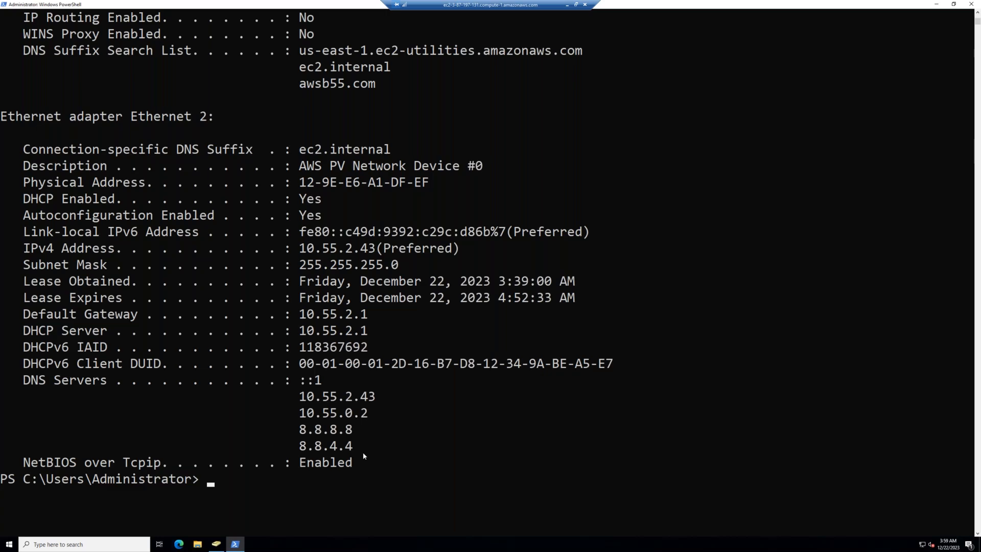
pyautogui.moveTo(356, 446); pyautogui.dragTo(365, 412)
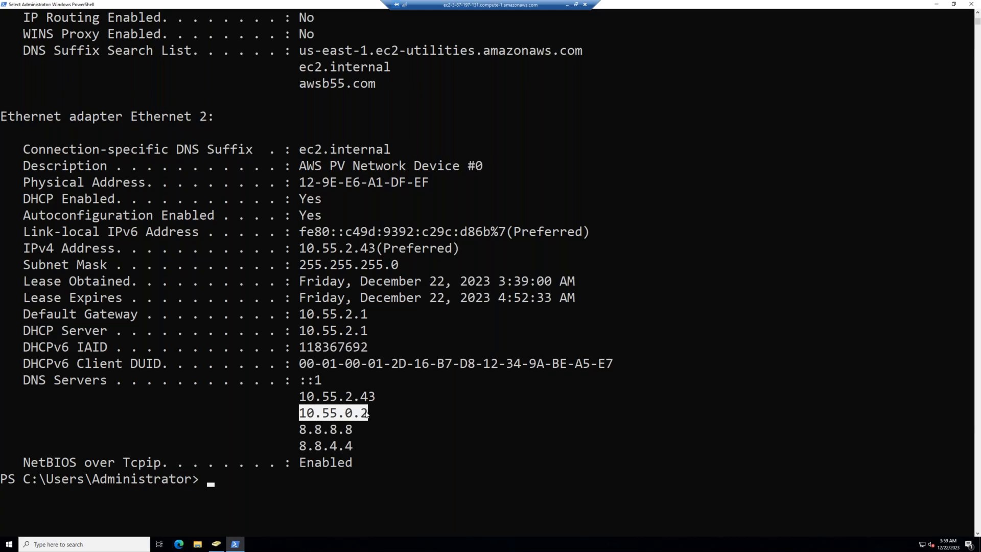
pyautogui.moveTo(303, 399); pyautogui.dragTo(2, 392)
pyautogui.click(387, 413)
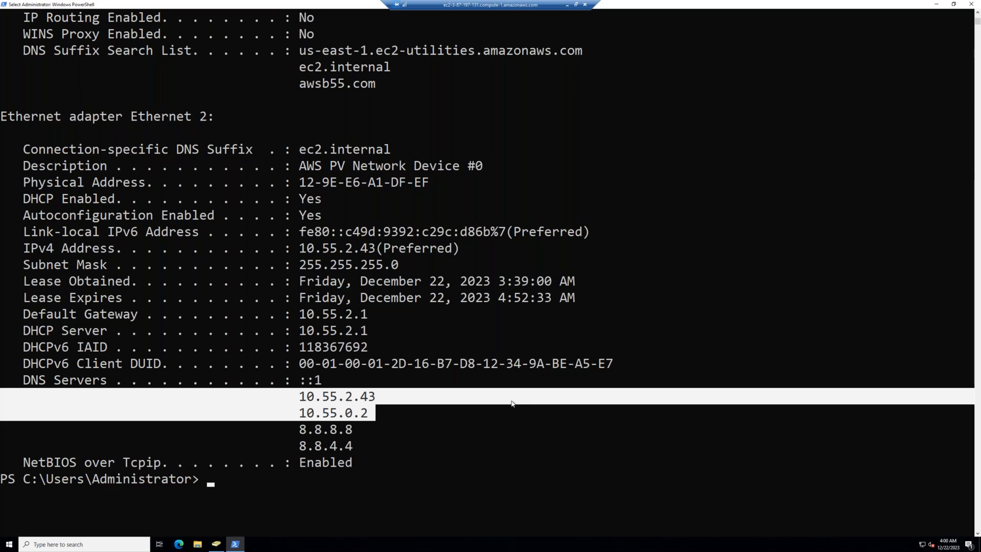
pyautogui.click(418, 428)
pyautogui.moveTo(353, 429); pyautogui.dragTo(306, 449)
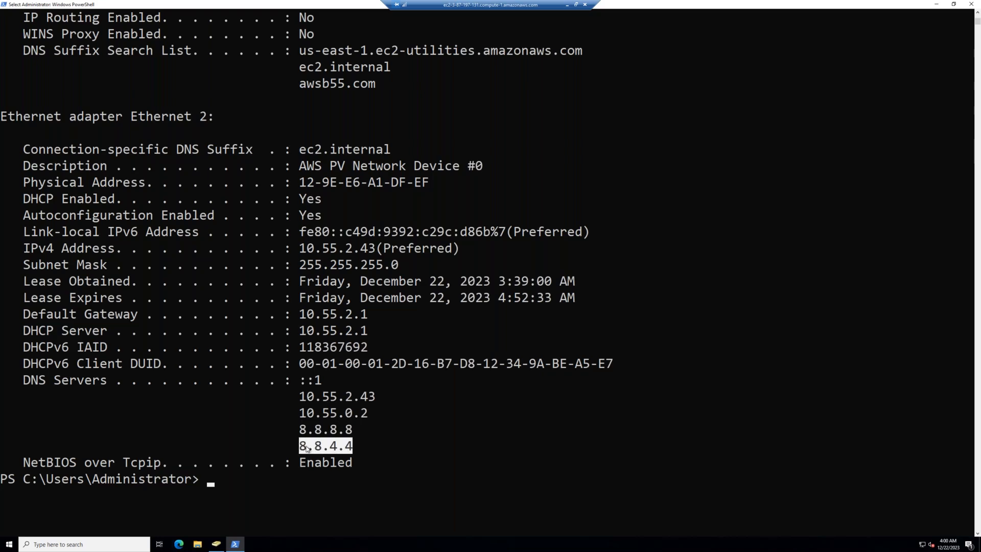
pyautogui.press('Return')
pyautogui.write('cls')
pyautogui.press('Return')
pyautogui.write('nslookup ww')
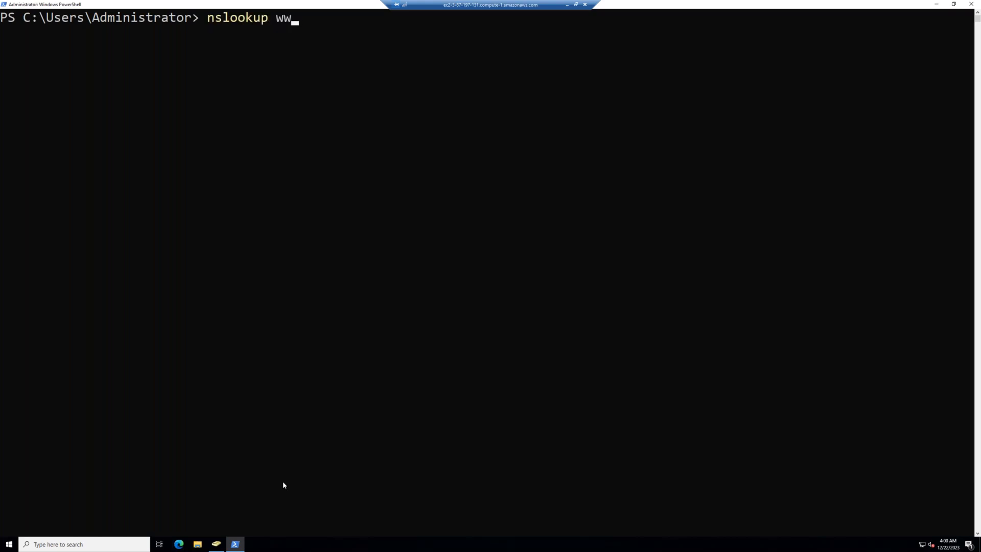
pyautogui.write('w.google.com')
pyautogui.press('Return')
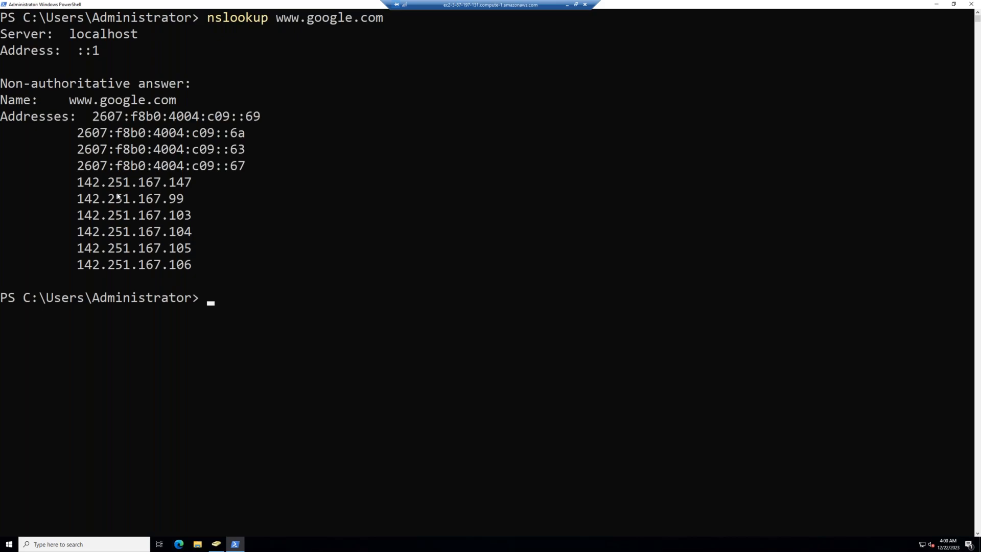
# Step: Run nslookup on the second Wix-hosted domain
pyautogui.press('Up')
pyautogui.press('BackSpace')
pyautogui.press('BackSpace')
pyautogui.press('BackSpace')
pyautogui.press('BackSpace')
pyautogui.press('BackSpace')
pyautogui.press('BackSpace')
pyautogui.press('BackSpace')
pyautogui.press('BackSpace')
pyautogui.press('BackSpace')
pyautogui.press('BackSpace')
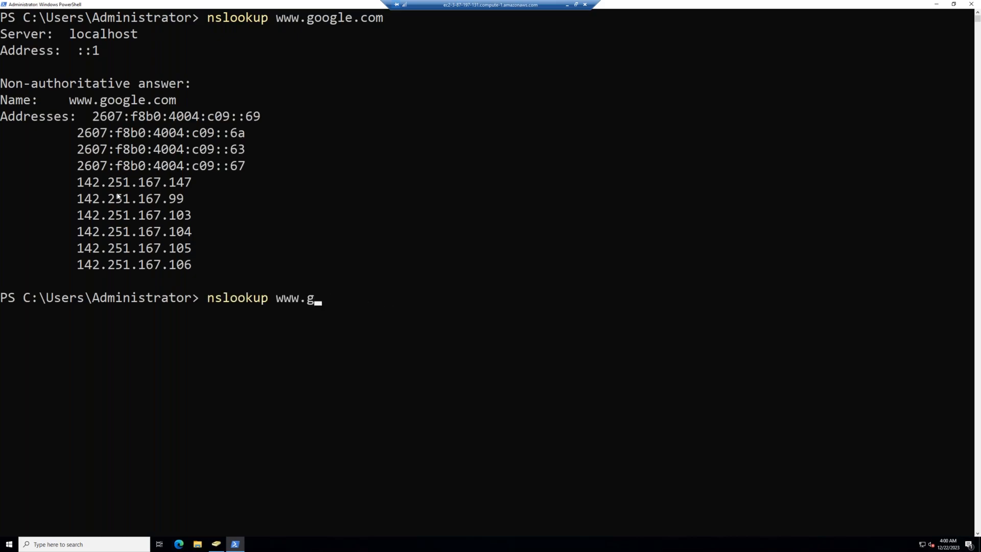
pyautogui.write('sreeharsahv')
pyautogui.write('.com')
pyautogui.press('BackSpace')
pyautogui.press('BackSpace')
pyautogui.press('BackSpace')
pyautogui.press('BackSpace')
pyautogui.press('BackSpace')
pyautogui.press('BackSpace')
pyautogui.press('BackSpace')
pyautogui.write('hsv.co')
pyautogui.press('BackSpace')
pyautogui.press('BackSpace')
pyautogui.press('BackSpace')
pyautogui.press('BackSpace')
pyautogui.press('BackSpace')
pyautogui.write('a')
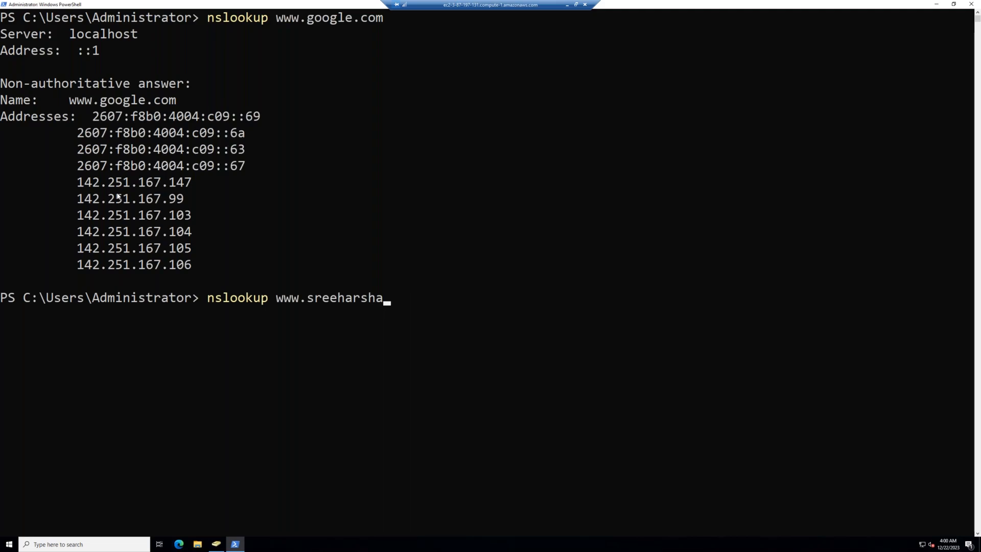
pyautogui.write('v.com')
pyautogui.press('Return')
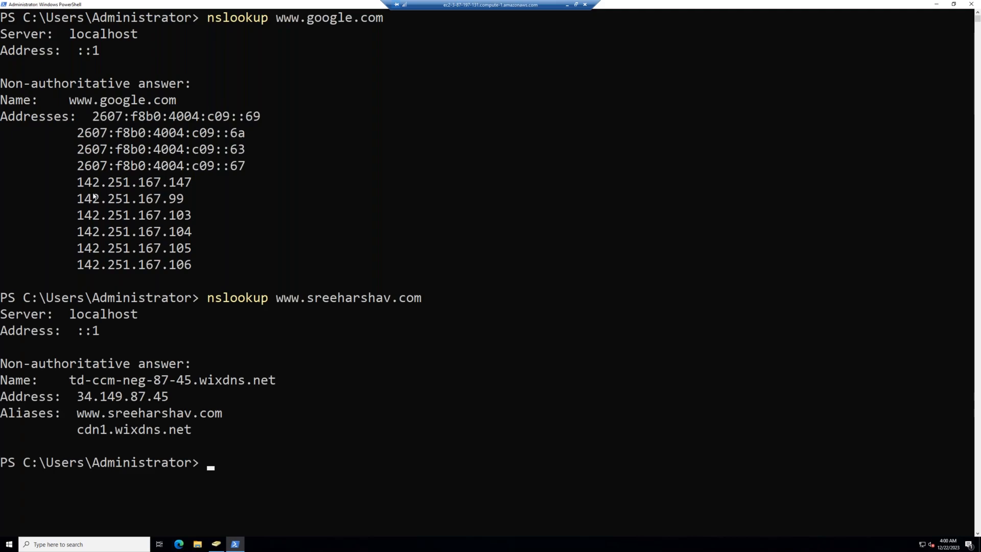
# Step: Highlight the lookup answer resolving to 34.149.87.45, then rerun ipconfig /all
pyautogui.moveTo(78, 397); pyautogui.dragTo(168, 401)
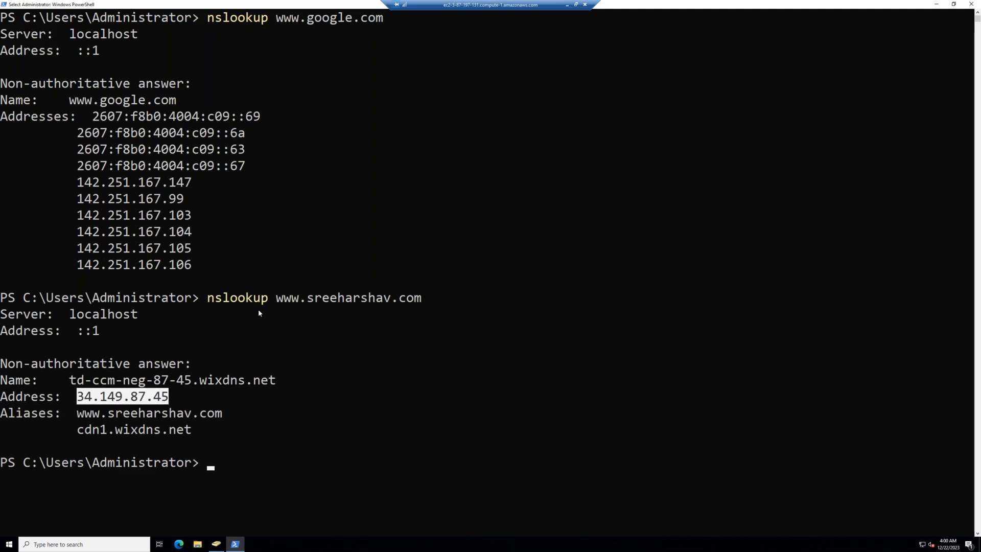
pyautogui.moveTo(284, 302); pyautogui.dragTo(404, 302)
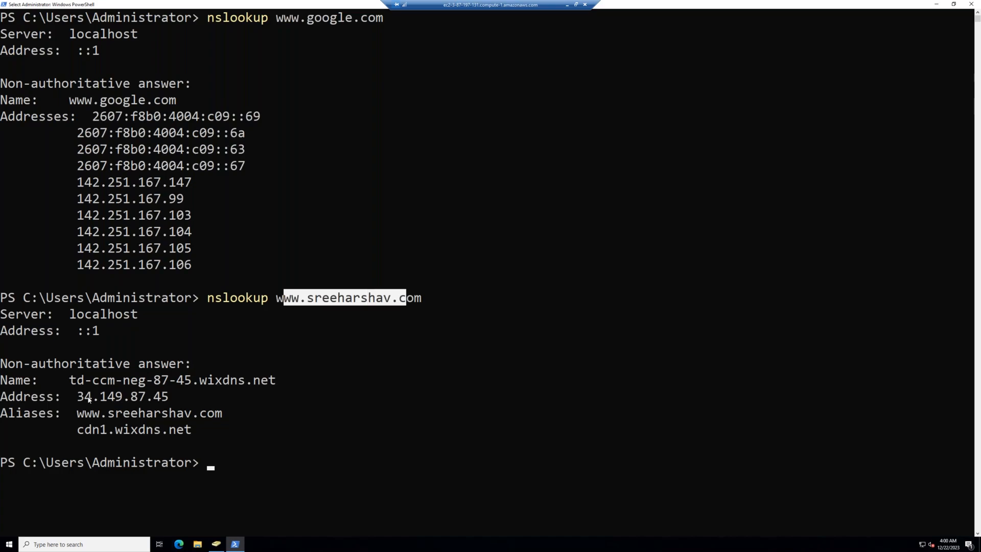
pyautogui.moveTo(77, 397); pyautogui.dragTo(175, 400)
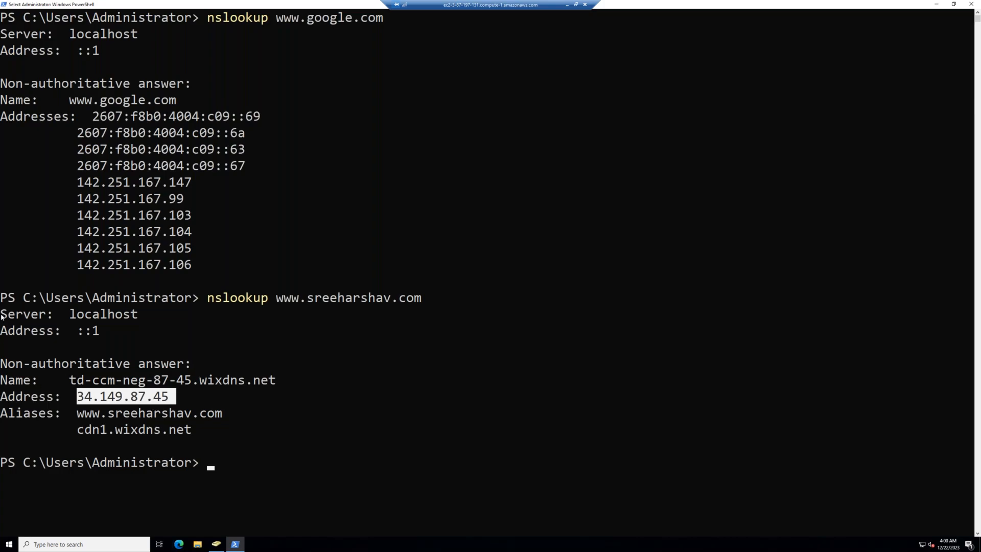
pyautogui.moveTo(5, 317); pyautogui.dragTo(202, 438)
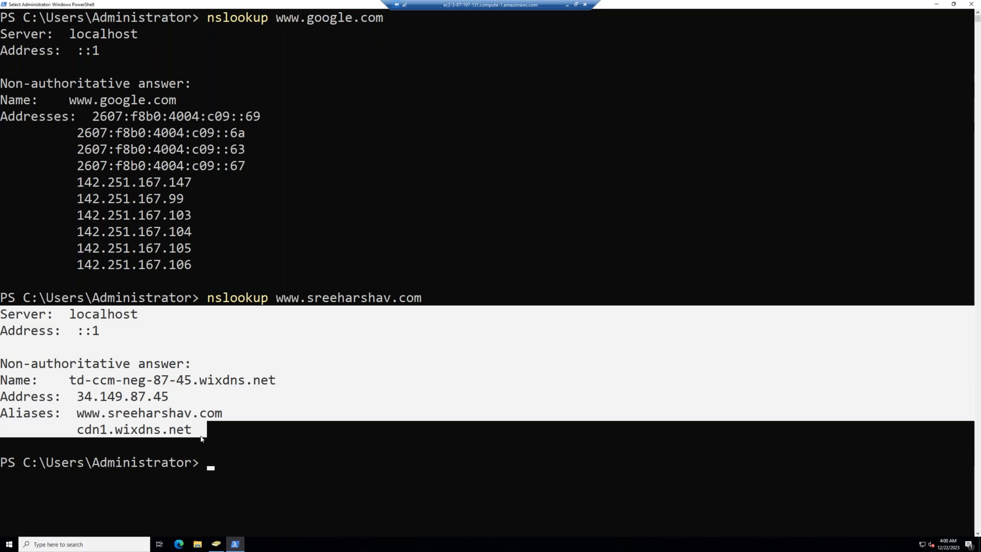
pyautogui.write('ipconfig /all')
pyautogui.press('Return')
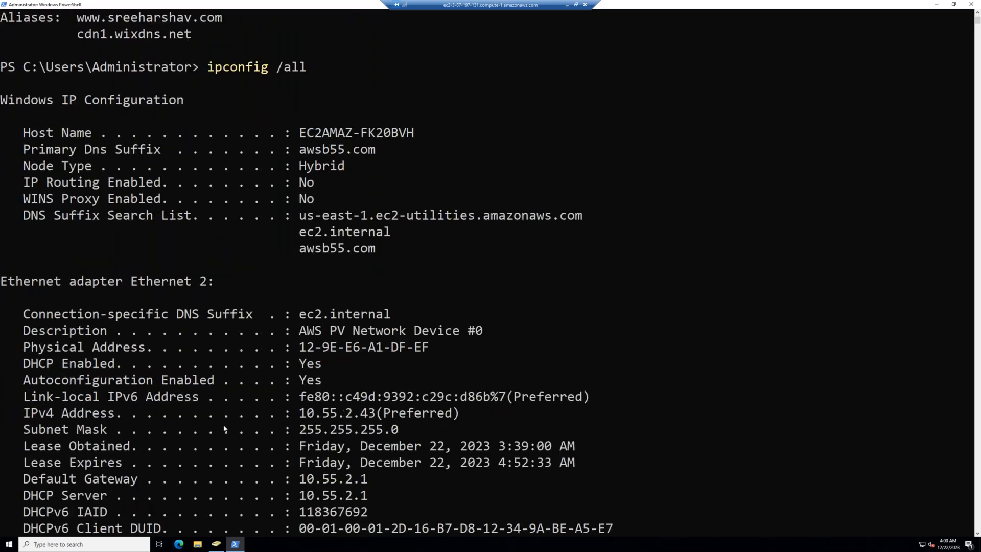
# Step: Highlight the 8.8.8.8 and 8.8.4.4 DNS server entries, then minimize the Remote Desktop window
pyautogui.moveTo(368, 429); pyautogui.dragTo(301, 432)
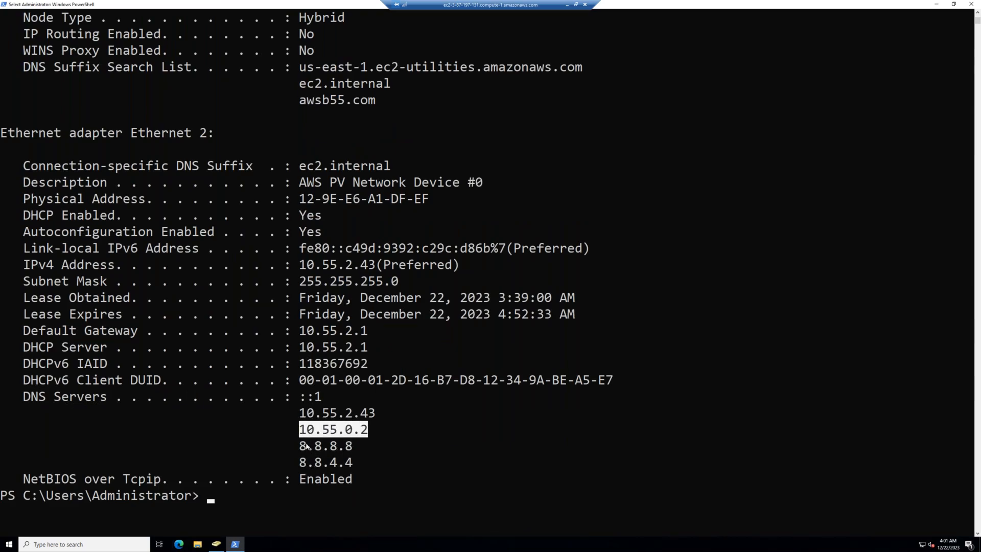
pyautogui.moveTo(300, 447)
pyautogui.mouseDown()
pyautogui.moveTo(349, 449)
pyautogui.moveTo(300, 463)
pyautogui.mouseUp()
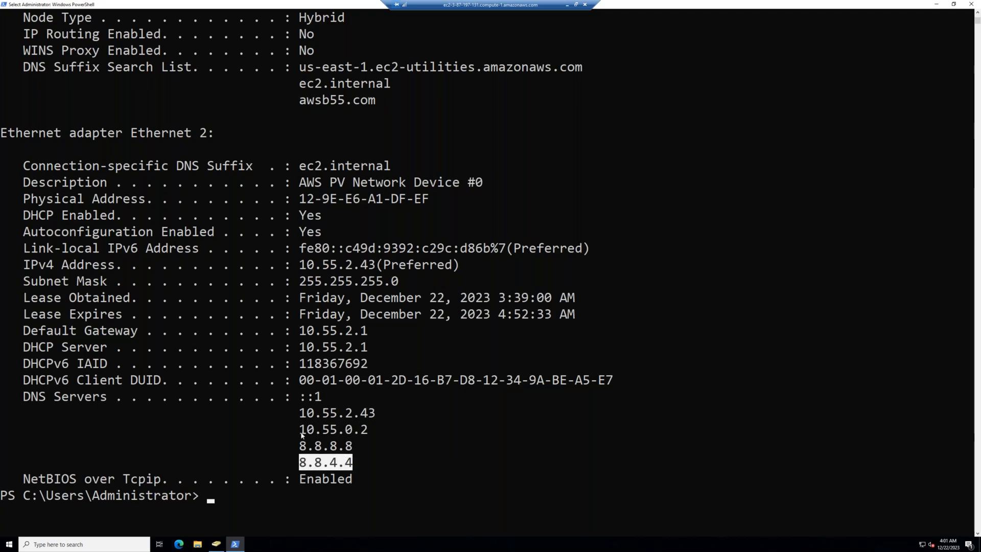
pyautogui.moveTo(303, 432); pyautogui.dragTo(305, 465)
pyautogui.moveTo(366, 465); pyautogui.dragTo(0, 444)
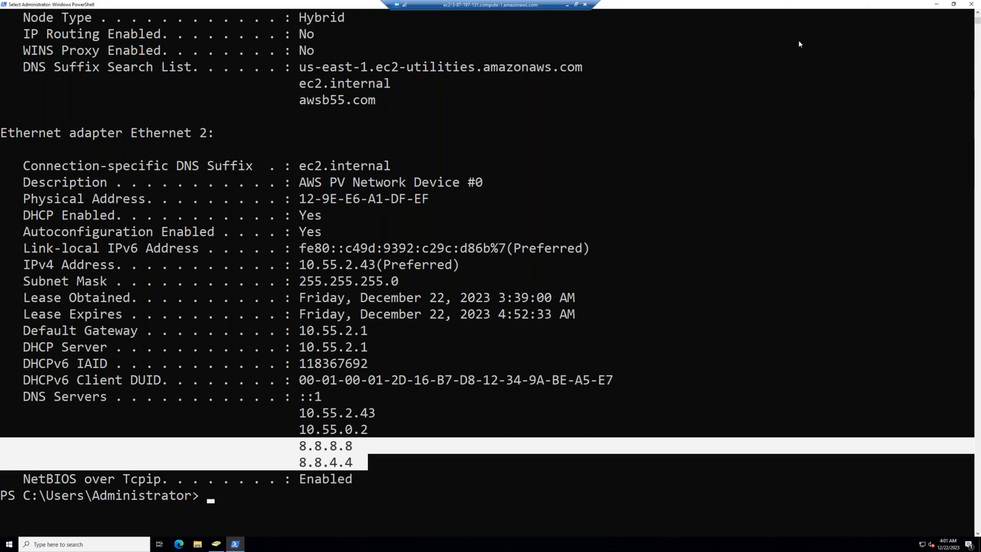
pyautogui.click(710, 169)
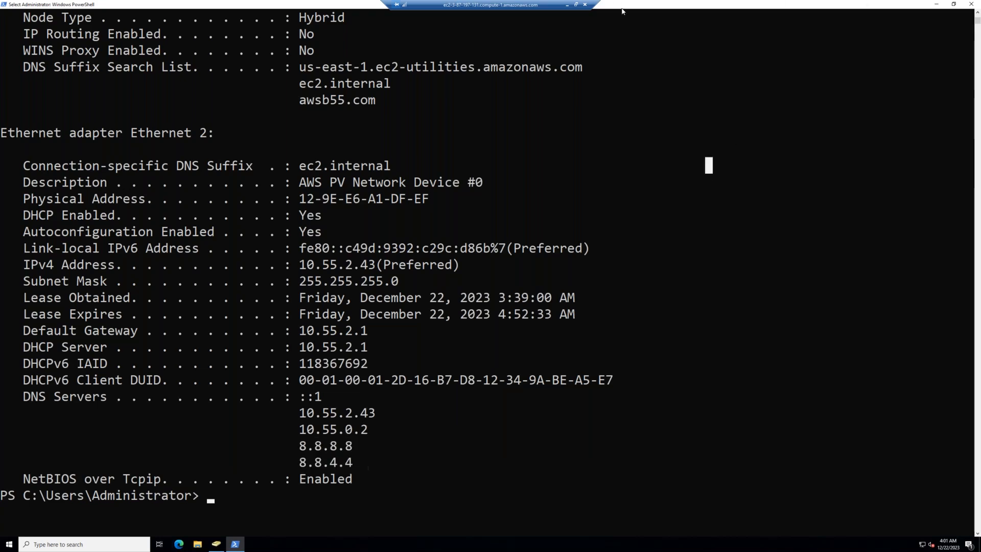
pyautogui.click(567, 4)
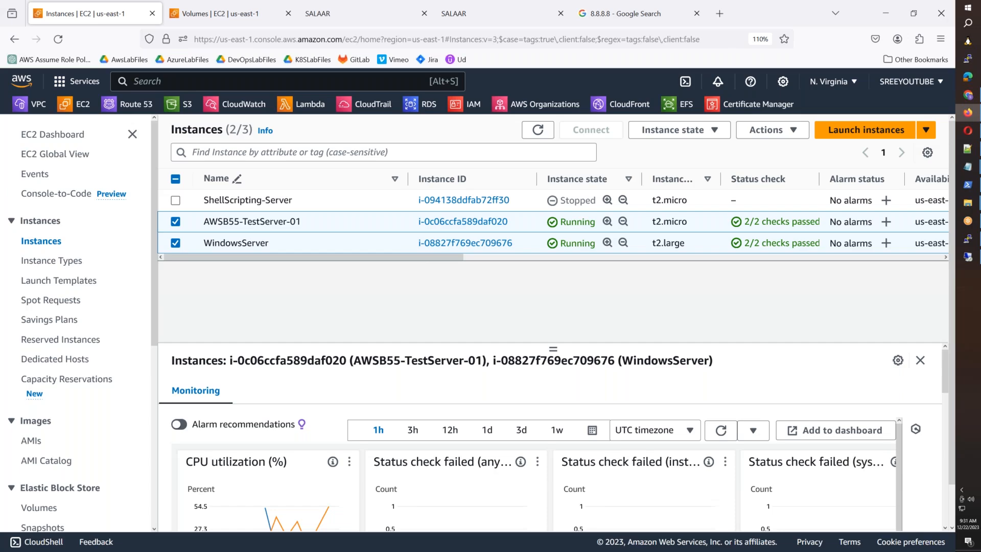
# Step: Browse the instance actions and account menus, dismissing them without changes
pyautogui.rightClick(642, 224)
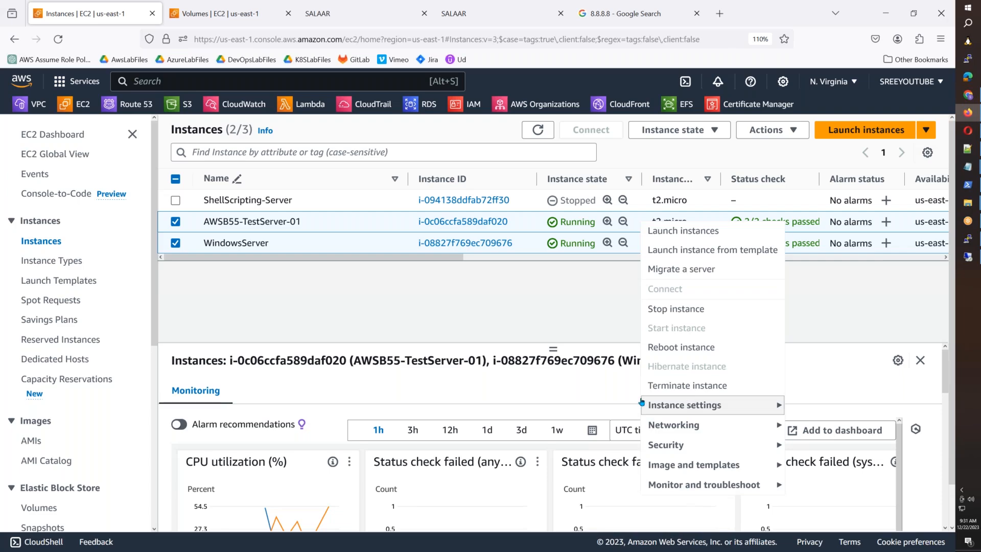
pyautogui.click(570, 320)
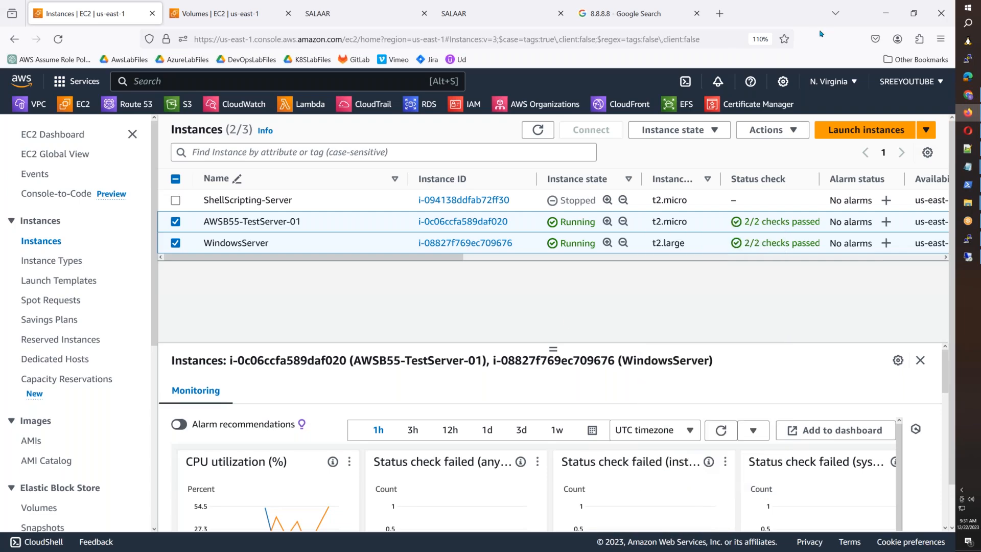
pyautogui.click(796, 52)
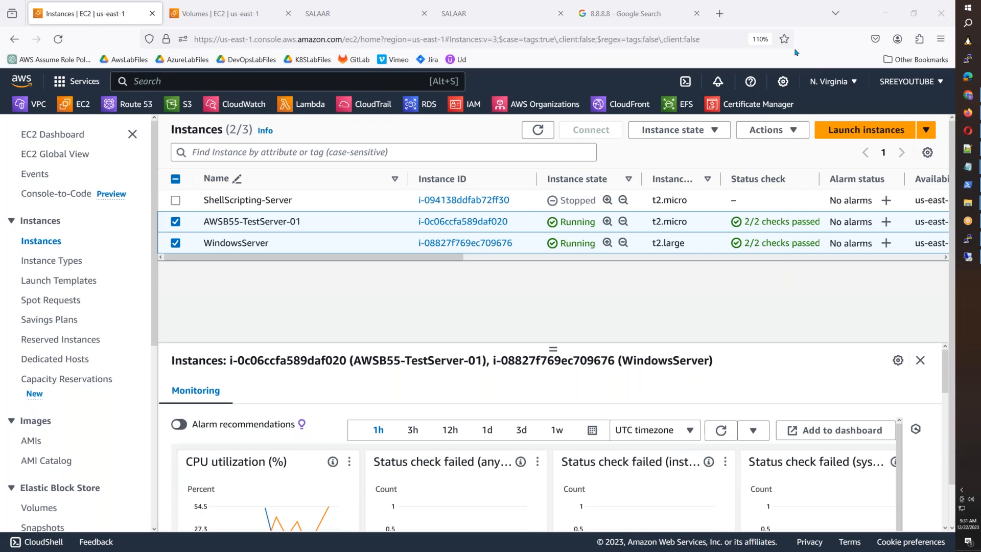
pyautogui.click(910, 81)
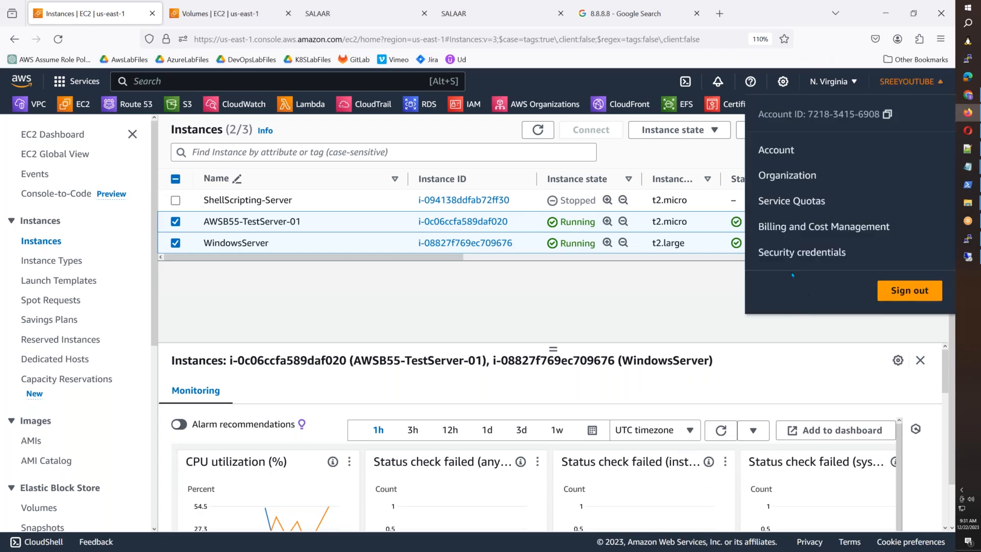
pyautogui.rightClick(801, 231)
pyautogui.click(659, 307)
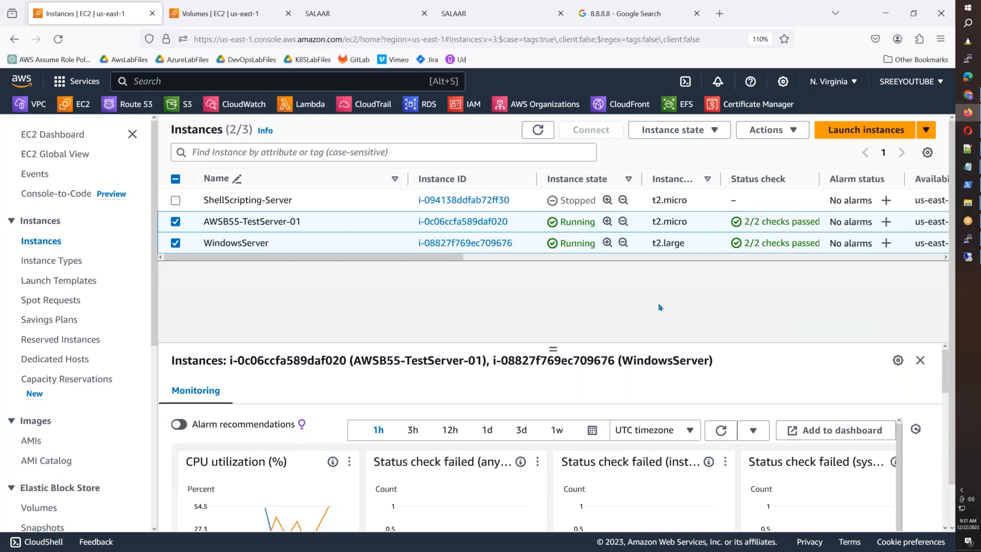
# Step: Terminate both selected instances, dismiss the RDP session-ended notice, and open Volumes
pyautogui.rightClick(709, 222)
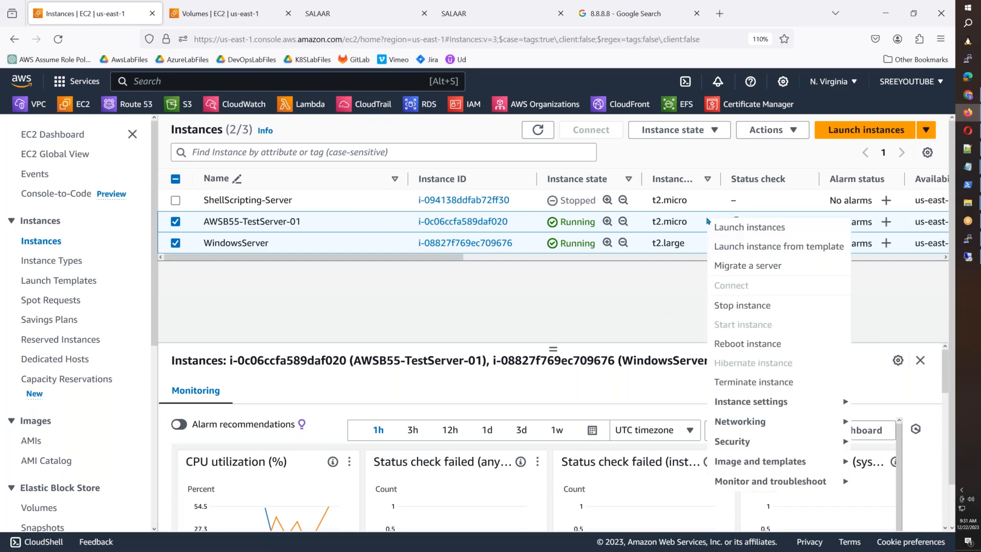
pyautogui.click(722, 386)
pyautogui.press('Escape')
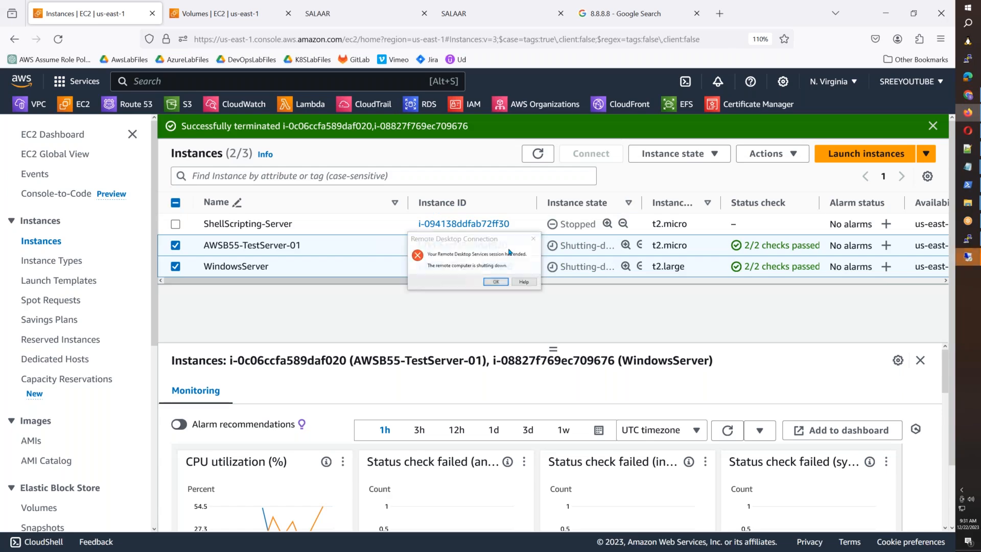
pyautogui.click(534, 238)
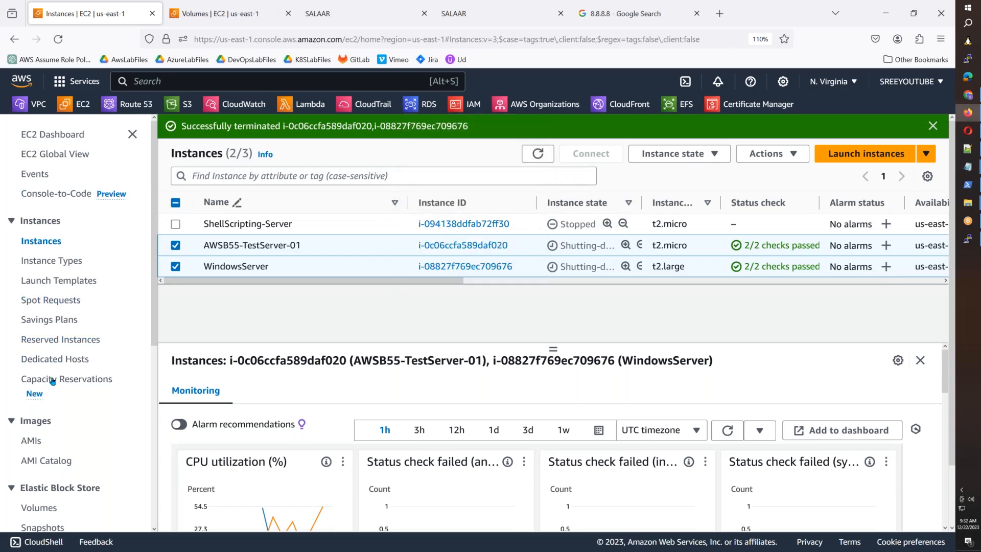
pyautogui.scroll(-3, 53, 381)
pyautogui.click(39, 328)
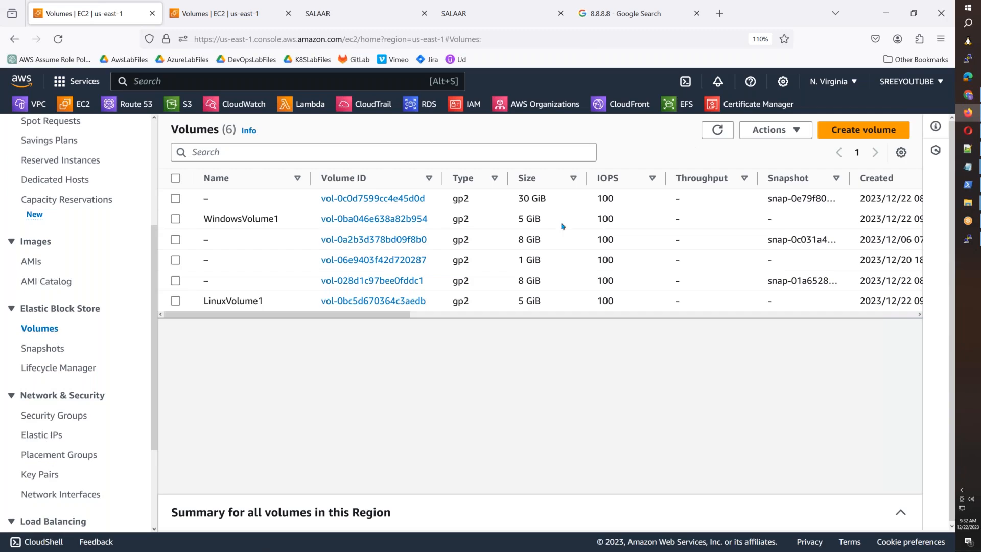
# Step: Refresh the volumes list and sort it by Volume state
pyautogui.moveTo(371, 317); pyautogui.dragTo(548, 319)
pyautogui.click(715, 132)
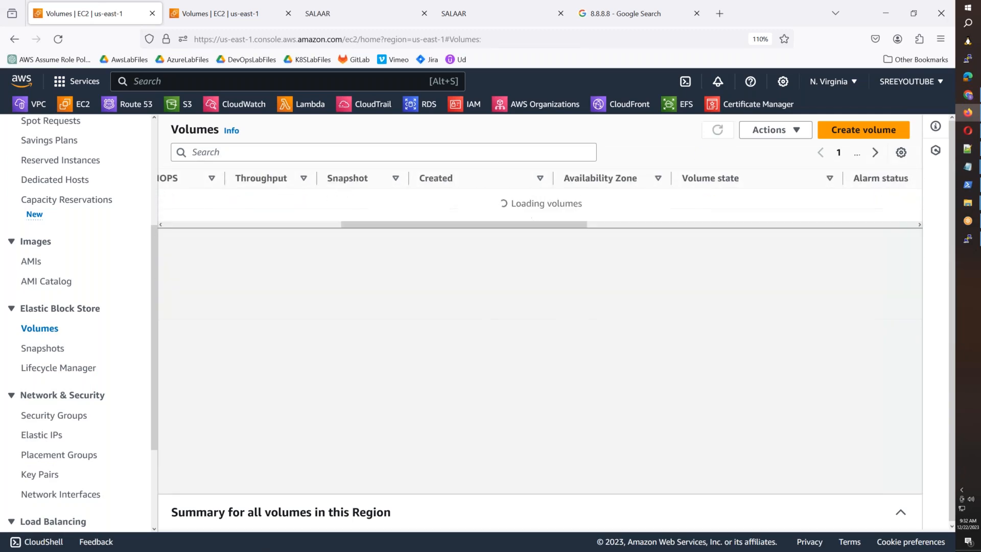
pyautogui.click(715, 132)
pyautogui.click(717, 129)
pyautogui.click(722, 179)
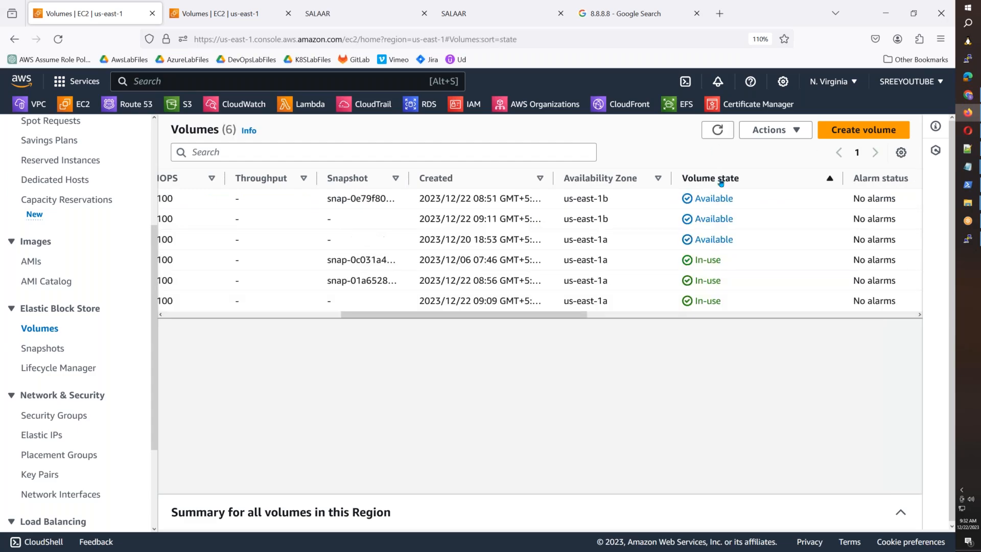
pyautogui.moveTo(455, 315); pyautogui.dragTo(278, 315)
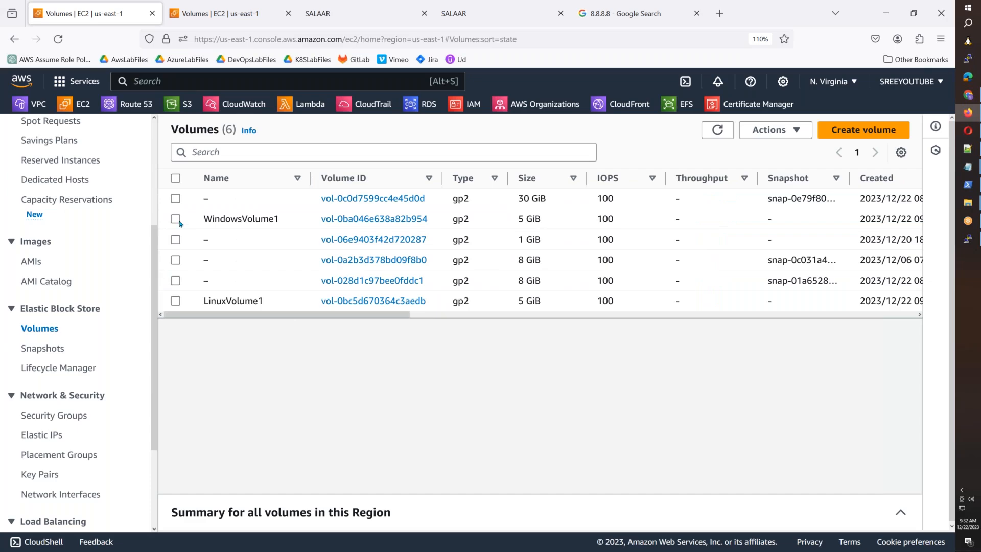
# Step: Select the 30 GiB, WindowsVolume1 and 1 GiB volumes and open Actions
pyautogui.click(176, 199)
pyautogui.click(175, 218)
pyautogui.click(176, 240)
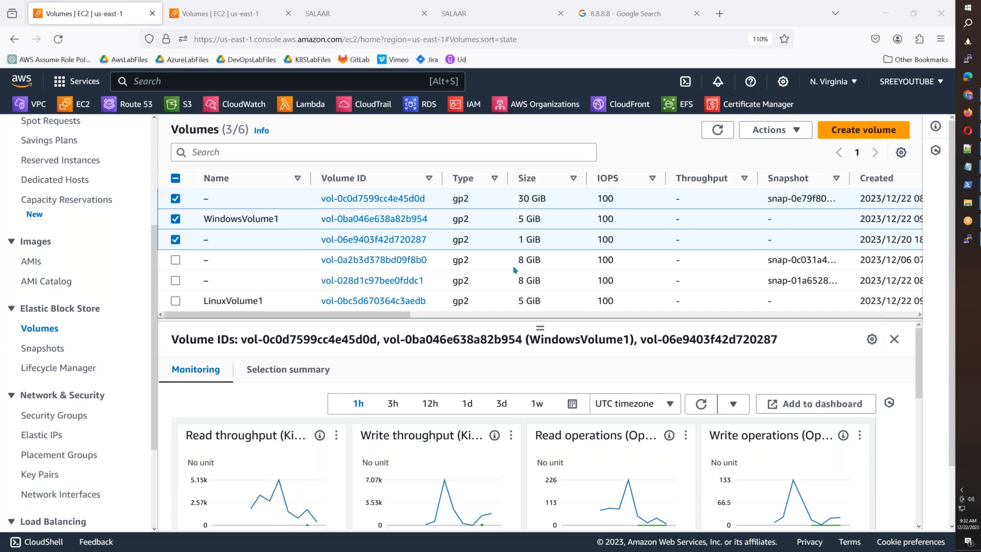
pyautogui.click(764, 130)
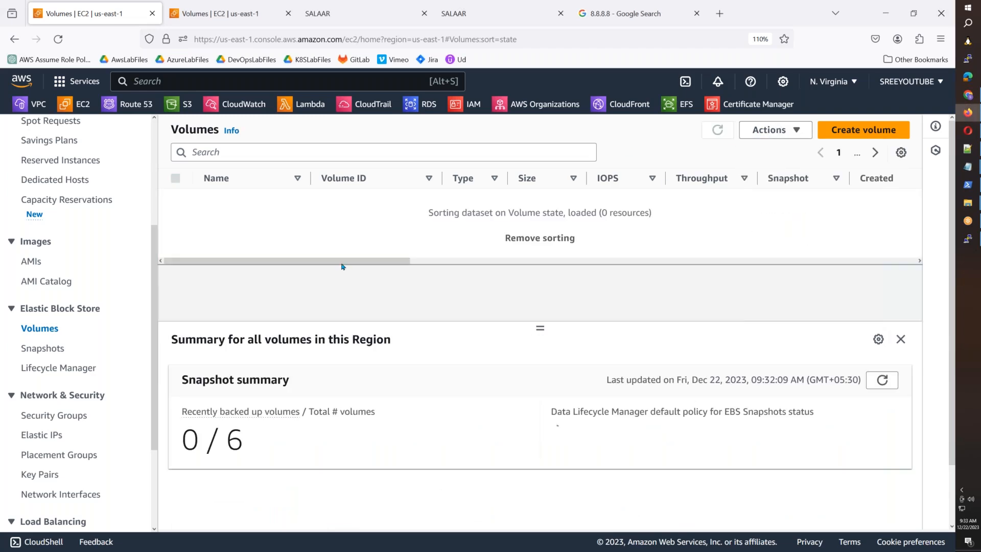
pyautogui.moveTo(343, 275); pyautogui.dragTo(589, 279)
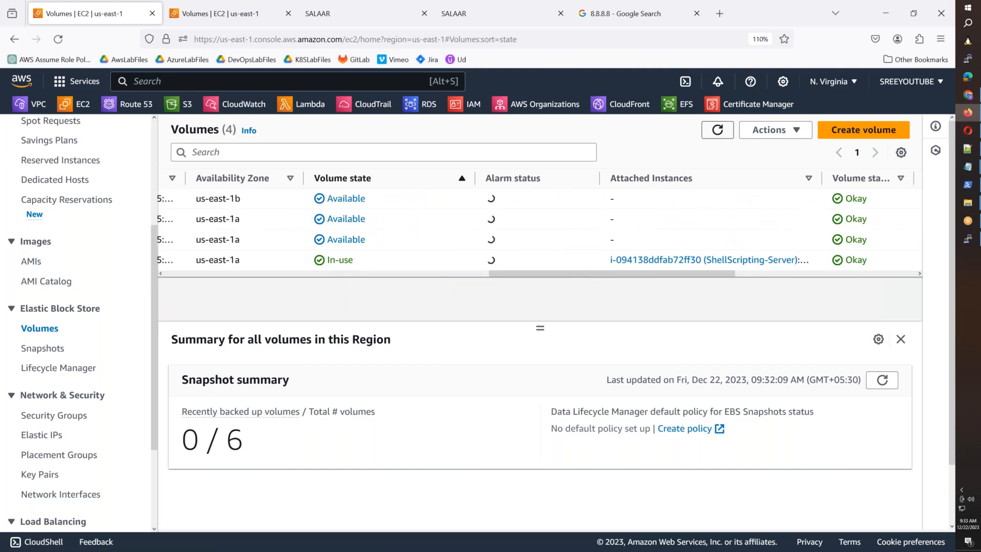
pyautogui.moveTo(580, 282); pyautogui.dragTo(215, 259)
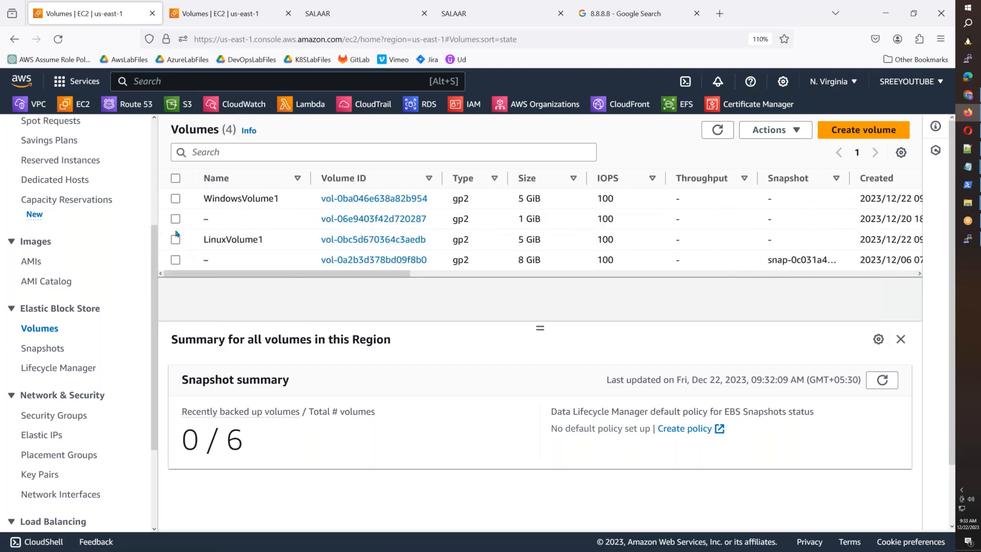
# Step: Delete WindowsVolume1, the 1 GiB volume and LinuxVolume1 by confirming with 'delete', then return to Instances
pyautogui.click(176, 198)
pyautogui.click(176, 219)
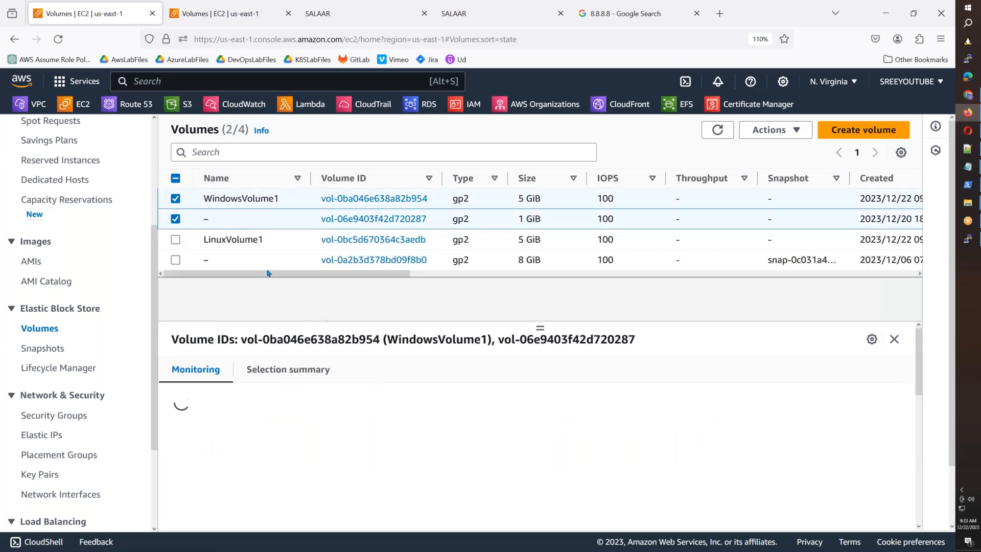
pyautogui.click(175, 239)
pyautogui.click(790, 136)
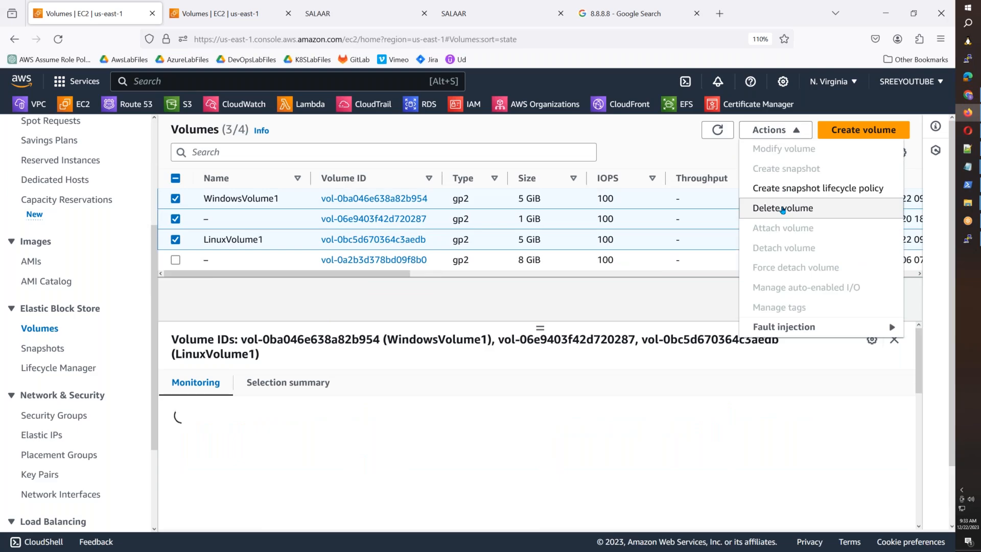
pyautogui.click(782, 208)
pyautogui.click(470, 394)
pyautogui.write('delete')
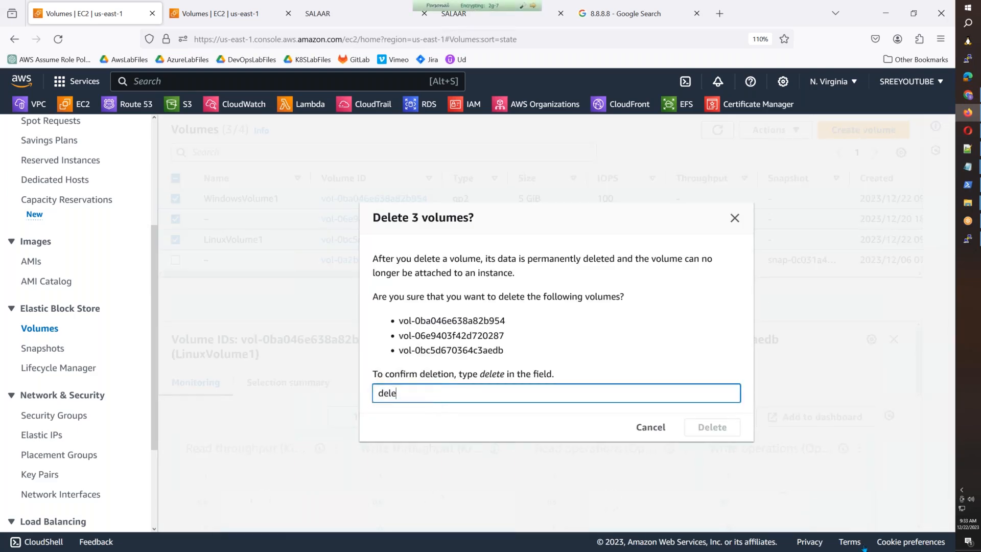
pyautogui.click(731, 433)
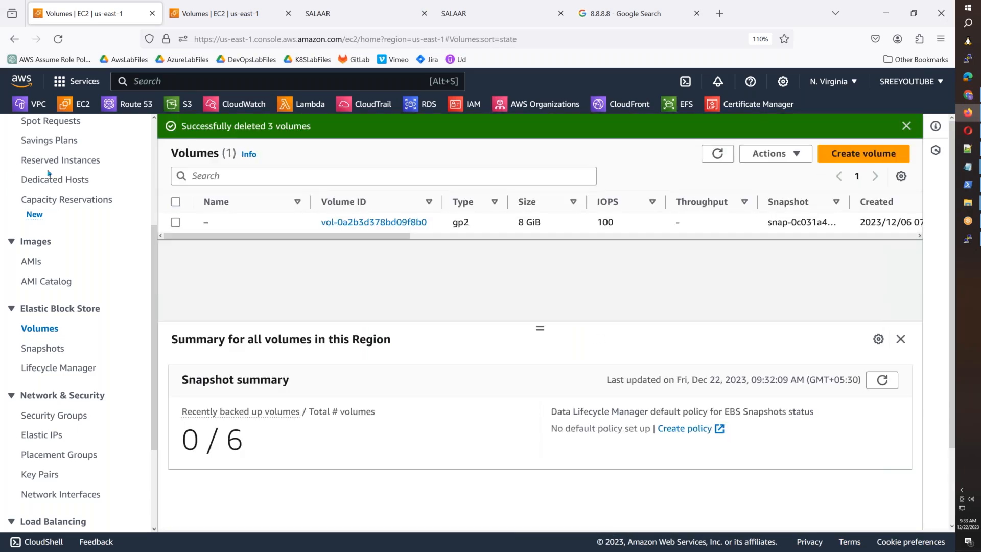
pyautogui.scroll(3, 49, 176)
pyautogui.click(32, 240)
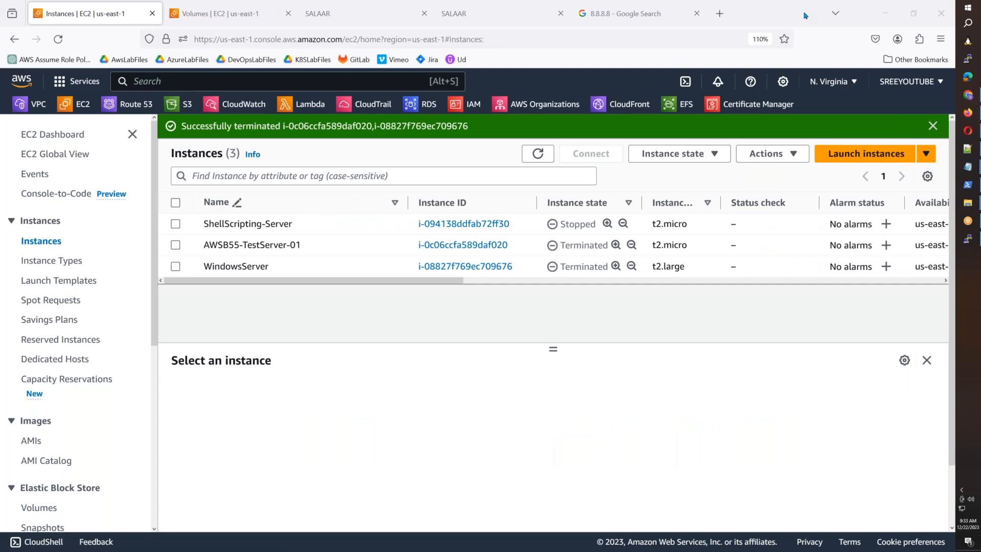
# Step: Highlight the Terminated state shown for AWSB55-TestServer-01 and WindowsServer in the instances list
pyautogui.moveTo(561, 245); pyautogui.dragTo(607, 246)
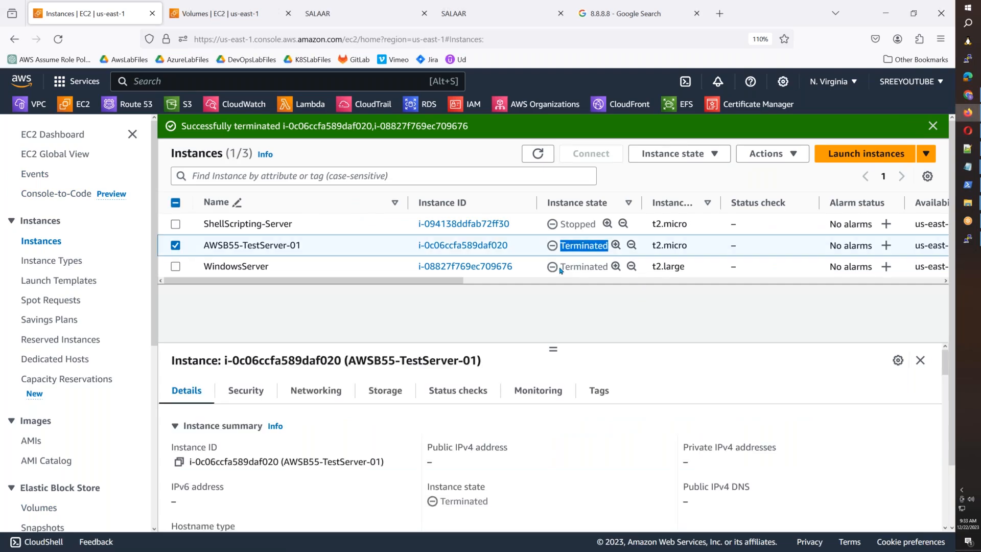
pyautogui.moveTo(560, 266); pyautogui.dragTo(608, 267)
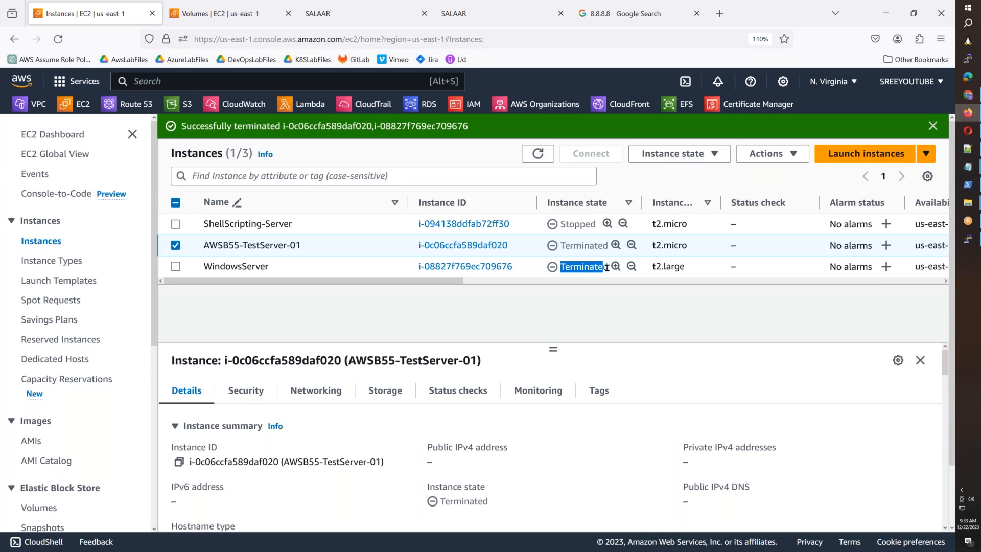